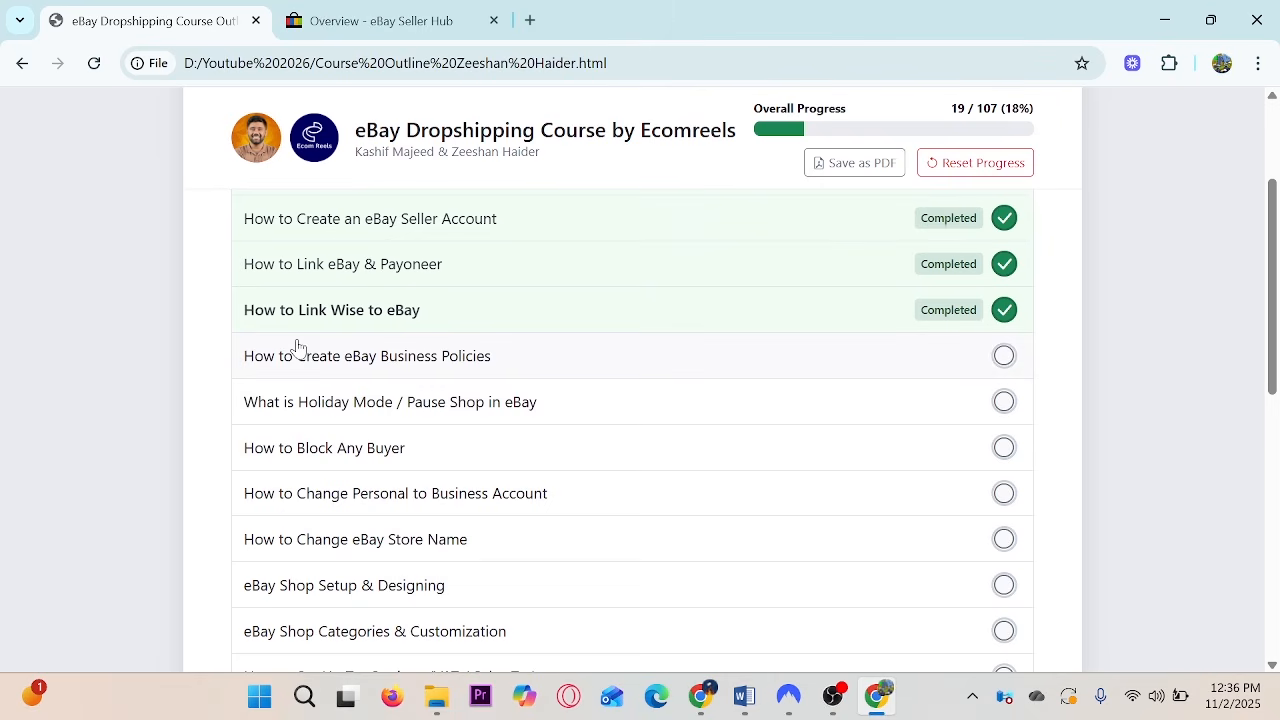
Switch from the course outline to the eBay Seller Hub and open the account settings.
{"action": "left_click", "coordinate": [297, 350]}
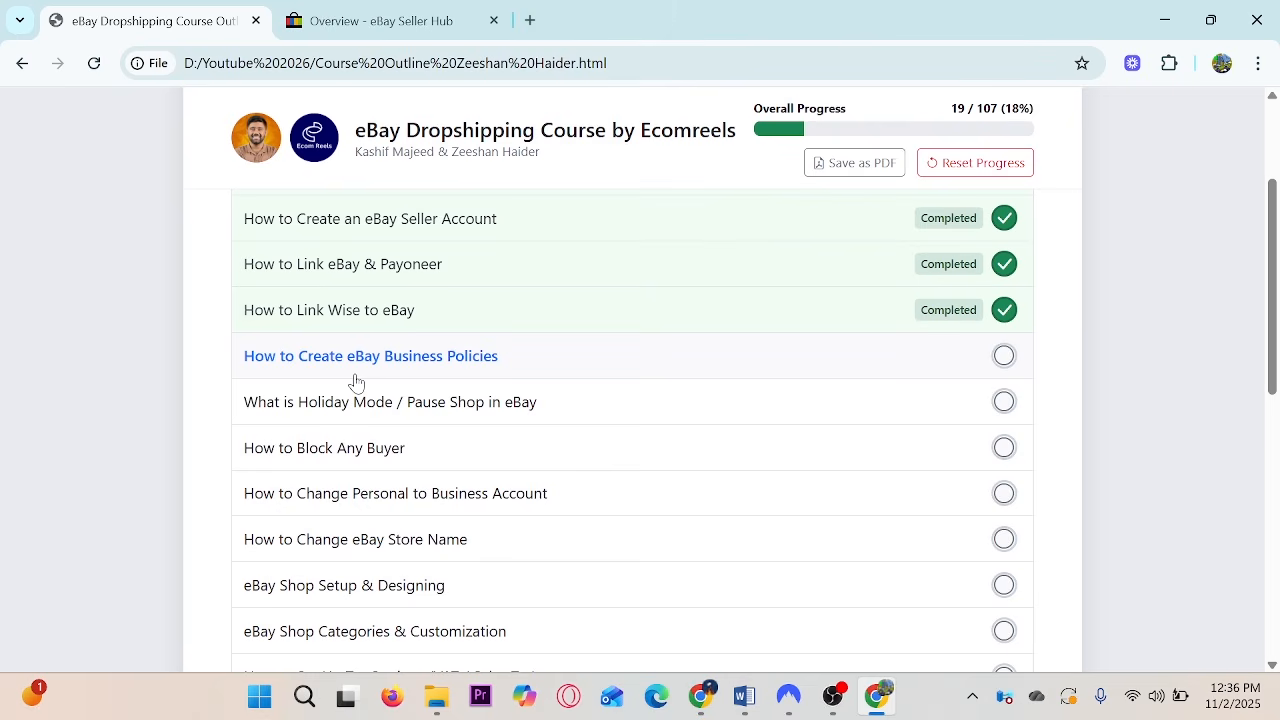
{"action": "left_click", "coordinate": [378, 20]}
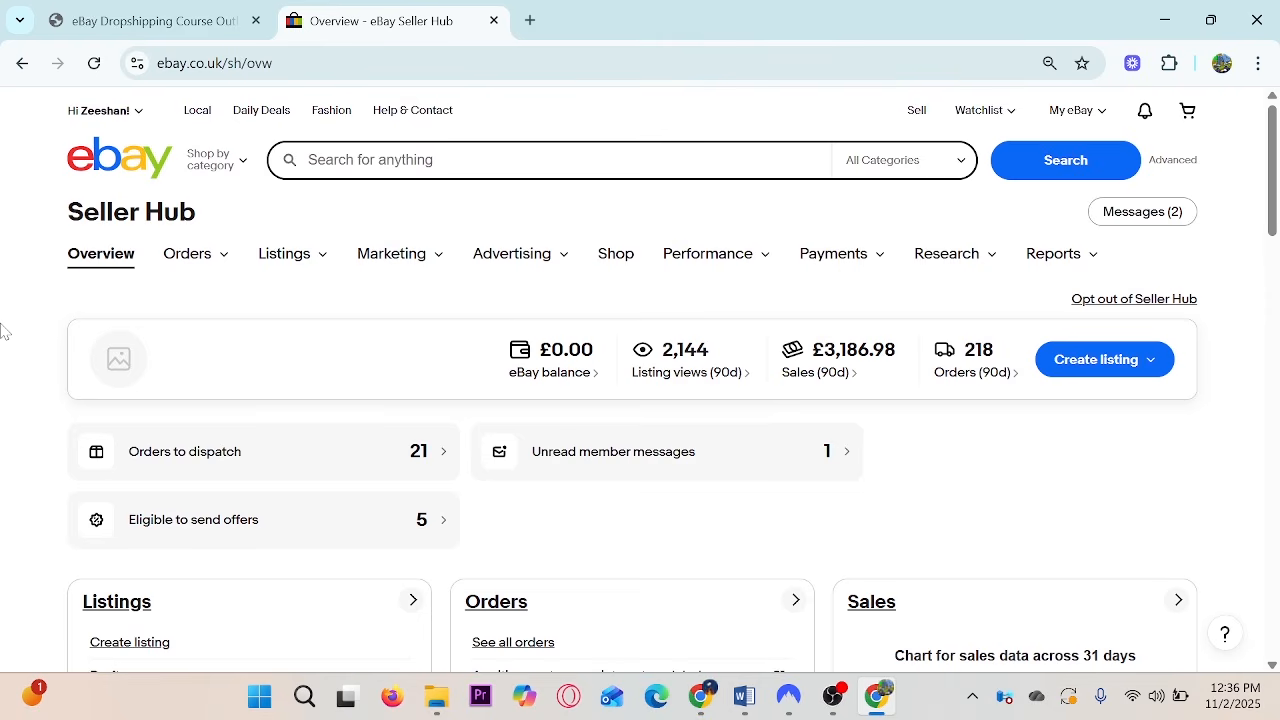
{"action": "mouse_move", "coordinate": [145, 117]}
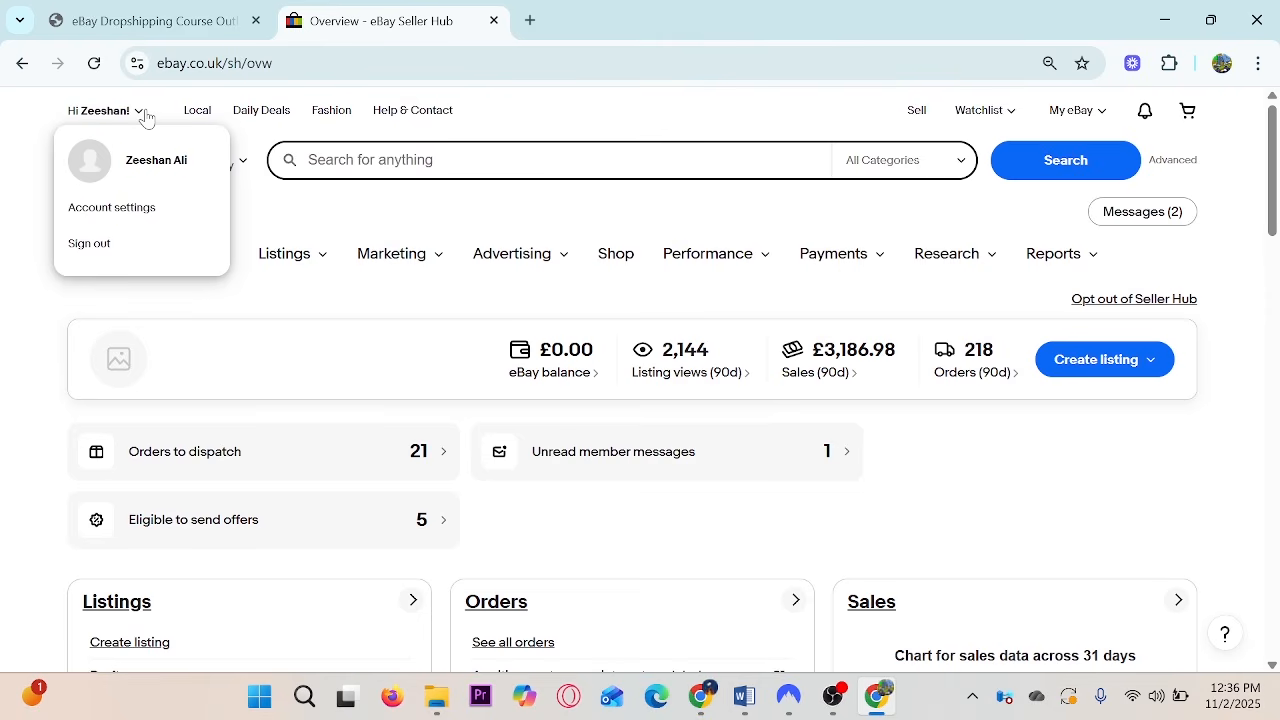
{"action": "left_click_drag", "start_coordinate": [40, 90], "coordinate": [197, 282]}
{"action": "mouse_move", "coordinate": [41, 184]}
{"action": "left_mouse_down"}
{"action": "mouse_move", "coordinate": [116, 222]}
{"action": "mouse_move", "coordinate": [179, 226]}
{"action": "left_mouse_up"}
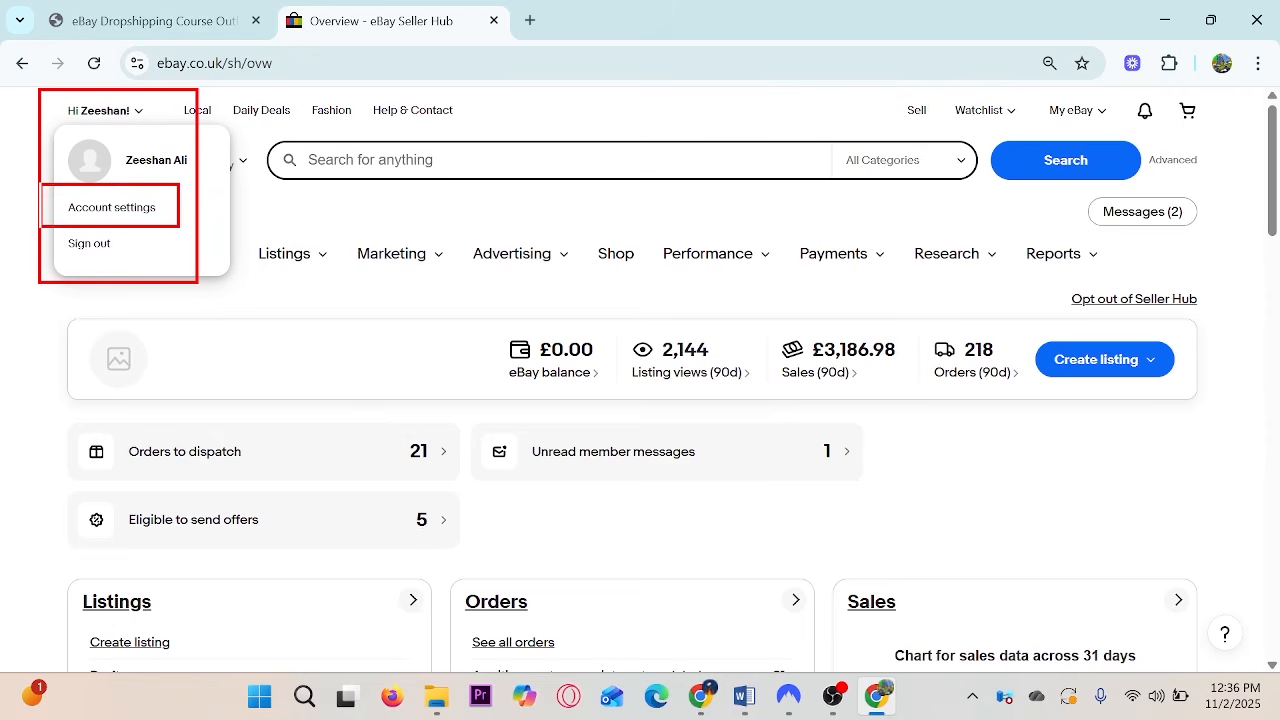
{"action": "left_click", "coordinate": [139, 214]}
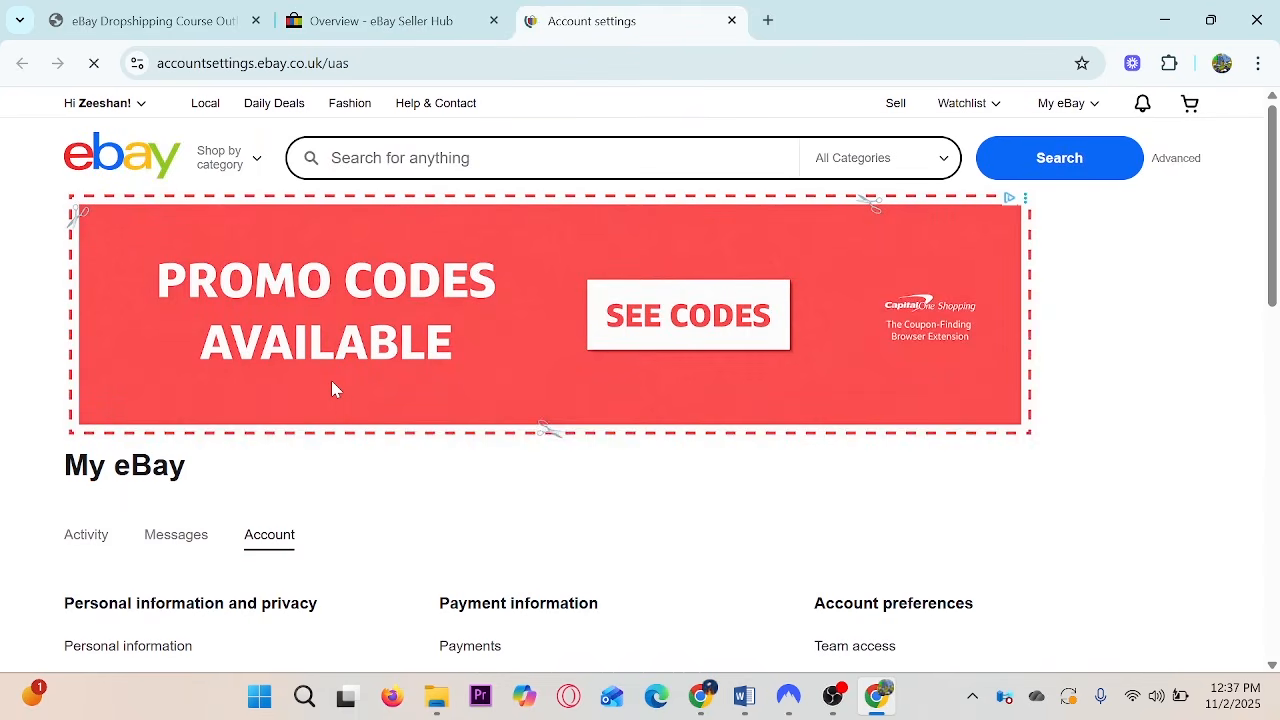
Open the Business Policies page from the Selling section of the account settings.
{"action": "scroll", "coordinate": [334, 340], "scroll_direction": "down", "scroll_amount": 3}
{"action": "scroll", "coordinate": [352, 328], "scroll_direction": "down", "scroll_amount": 1}
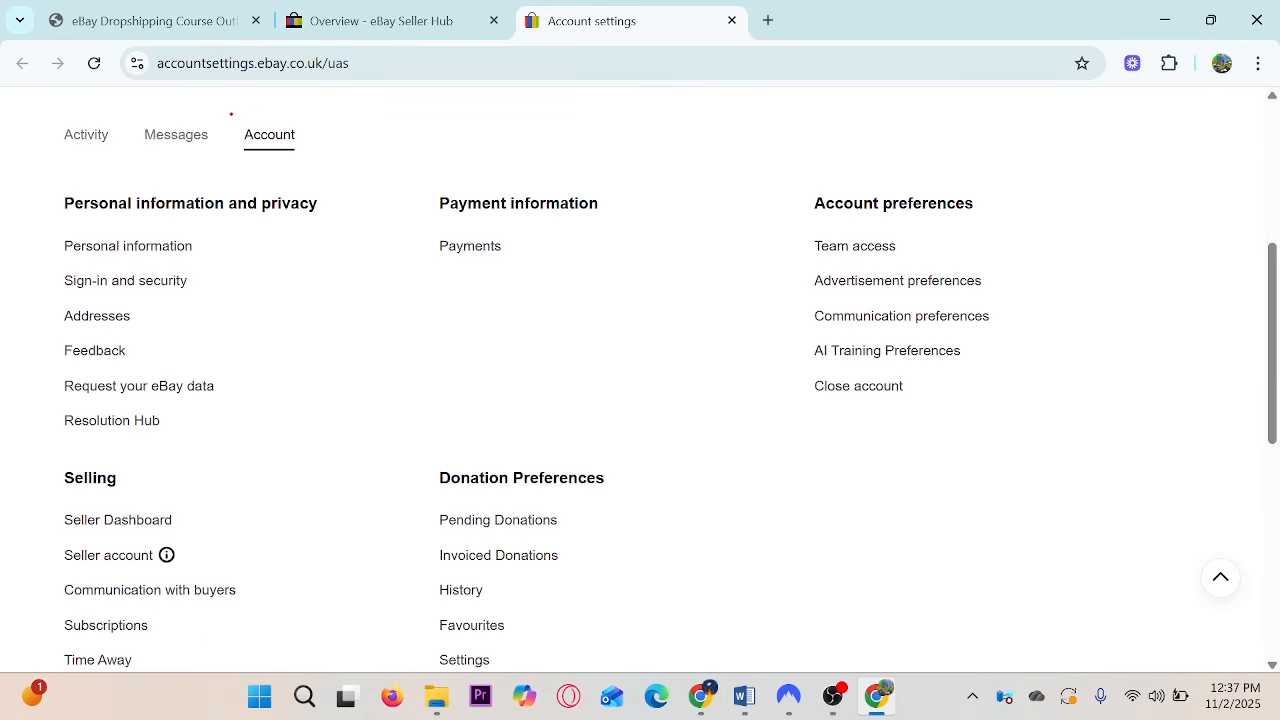
{"action": "left_click_drag", "start_coordinate": [231, 114], "coordinate": [325, 174]}
{"action": "scroll", "coordinate": [318, 274], "scroll_direction": "down", "scroll_amount": 3}
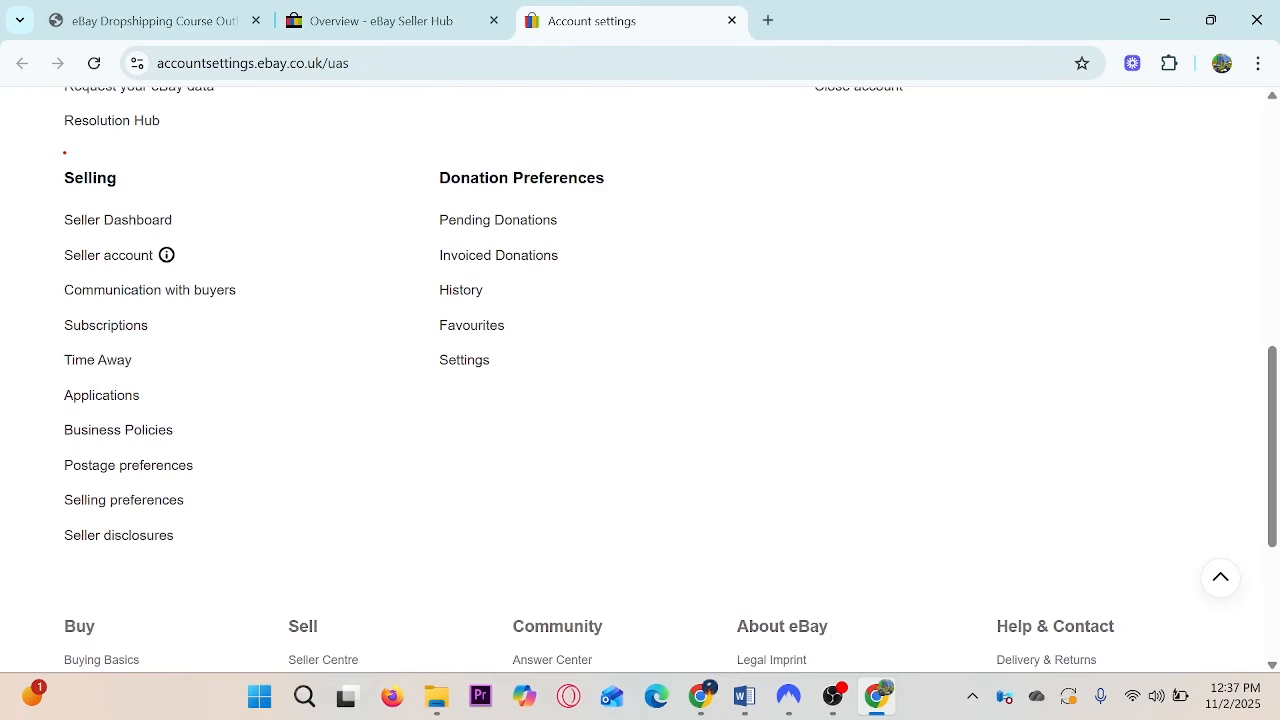
{"action": "left_click_drag", "start_coordinate": [64, 152], "coordinate": [145, 207]}
{"action": "scroll", "coordinate": [152, 213], "scroll_direction": "down", "scroll_amount": 1}
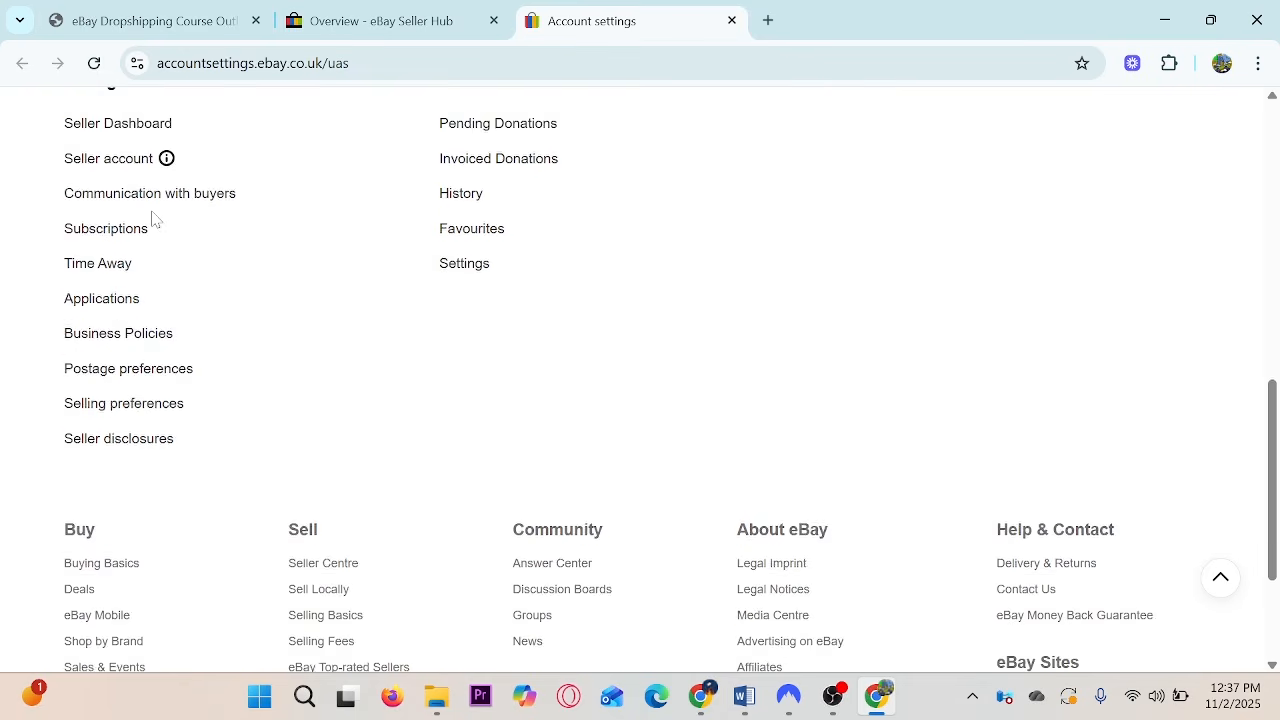
{"action": "scroll", "coordinate": [152, 213], "scroll_direction": "down", "scroll_amount": 1}
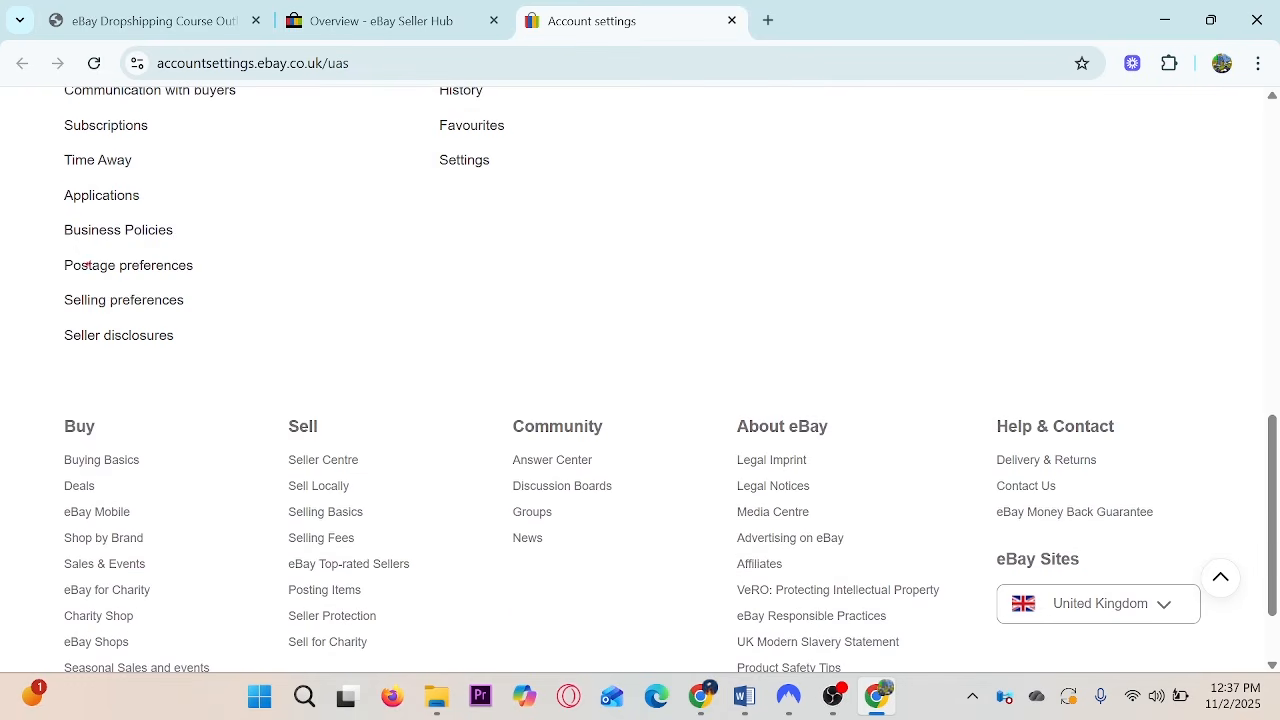
{"action": "mouse_move", "coordinate": [30, 210]}
{"action": "left_mouse_down"}
{"action": "mouse_move", "coordinate": [203, 323]}
{"action": "mouse_move", "coordinate": [262, 386]}
{"action": "left_mouse_up"}
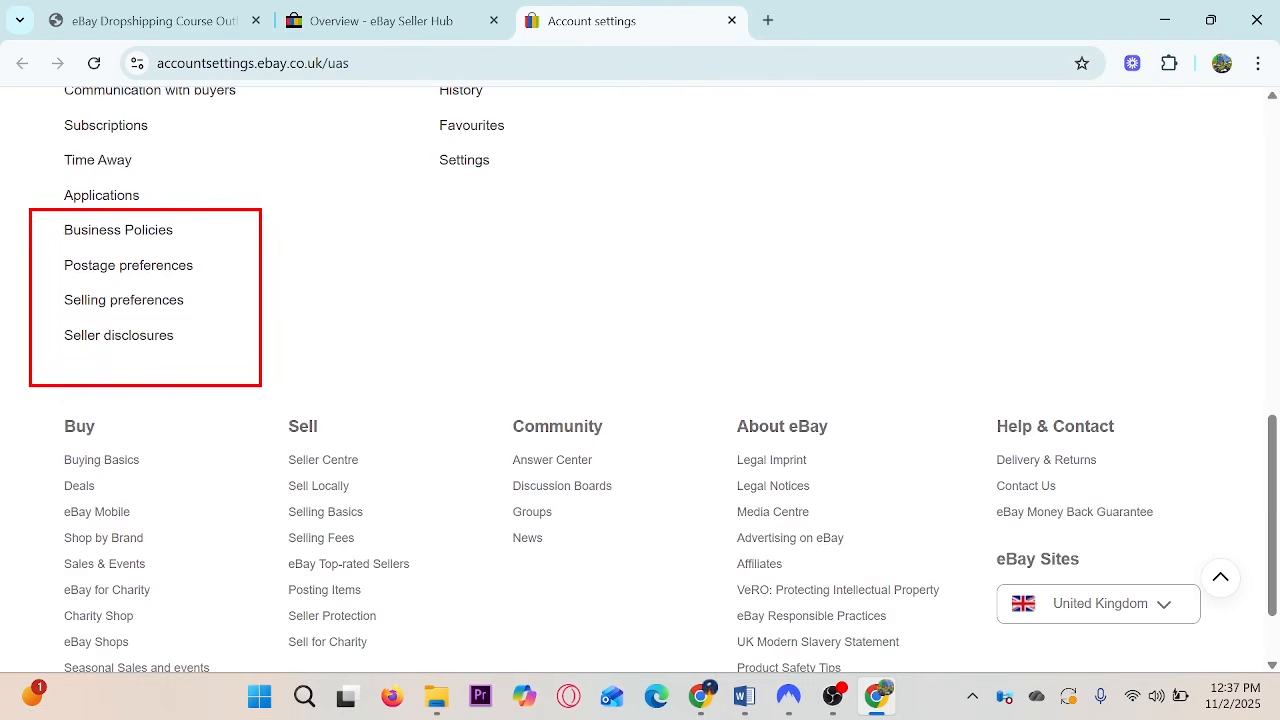
{"action": "mouse_move", "coordinate": [178, 222]}
{"action": "left_mouse_down"}
{"action": "mouse_move", "coordinate": [192, 235]}
{"action": "mouse_move", "coordinate": [222, 210]}
{"action": "left_mouse_up"}
{"action": "key", "text": "Escape"}
{"action": "left_click", "coordinate": [118, 240]}
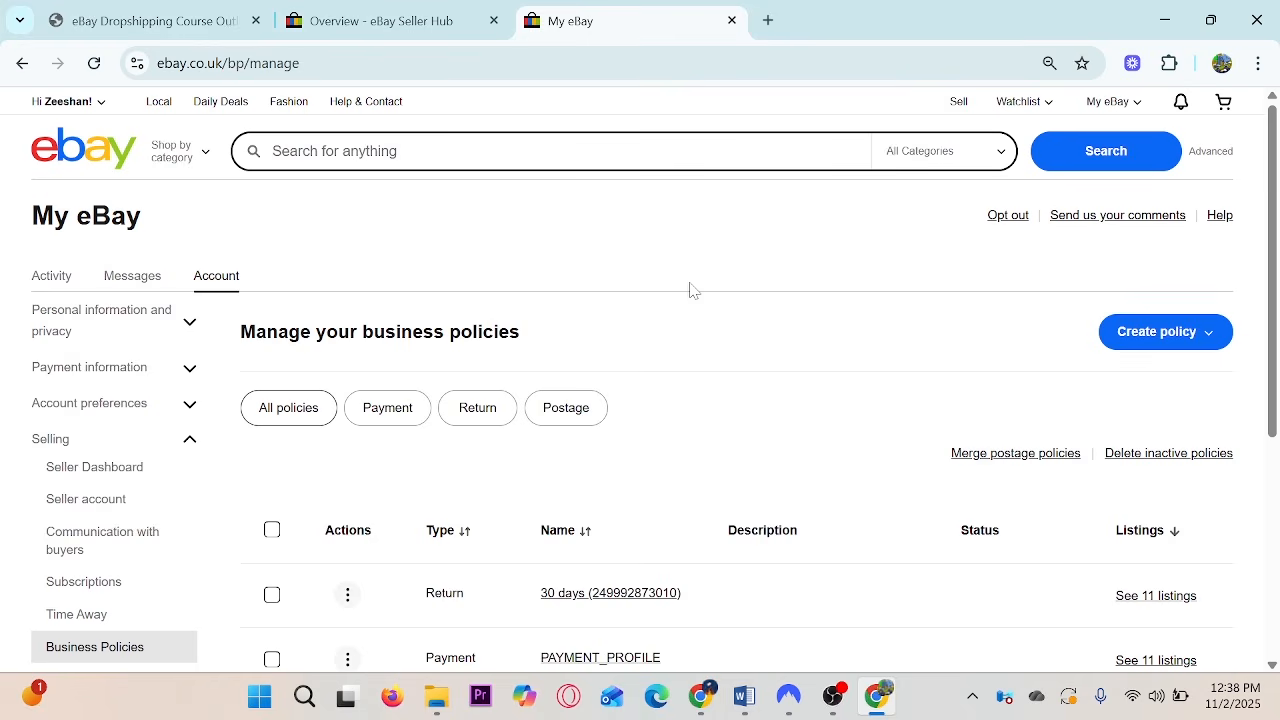
Examine the list of business policies, including their types, names and the listings linked to each one.
{"action": "scroll", "coordinate": [690, 290], "scroll_direction": "down", "scroll_amount": 3}
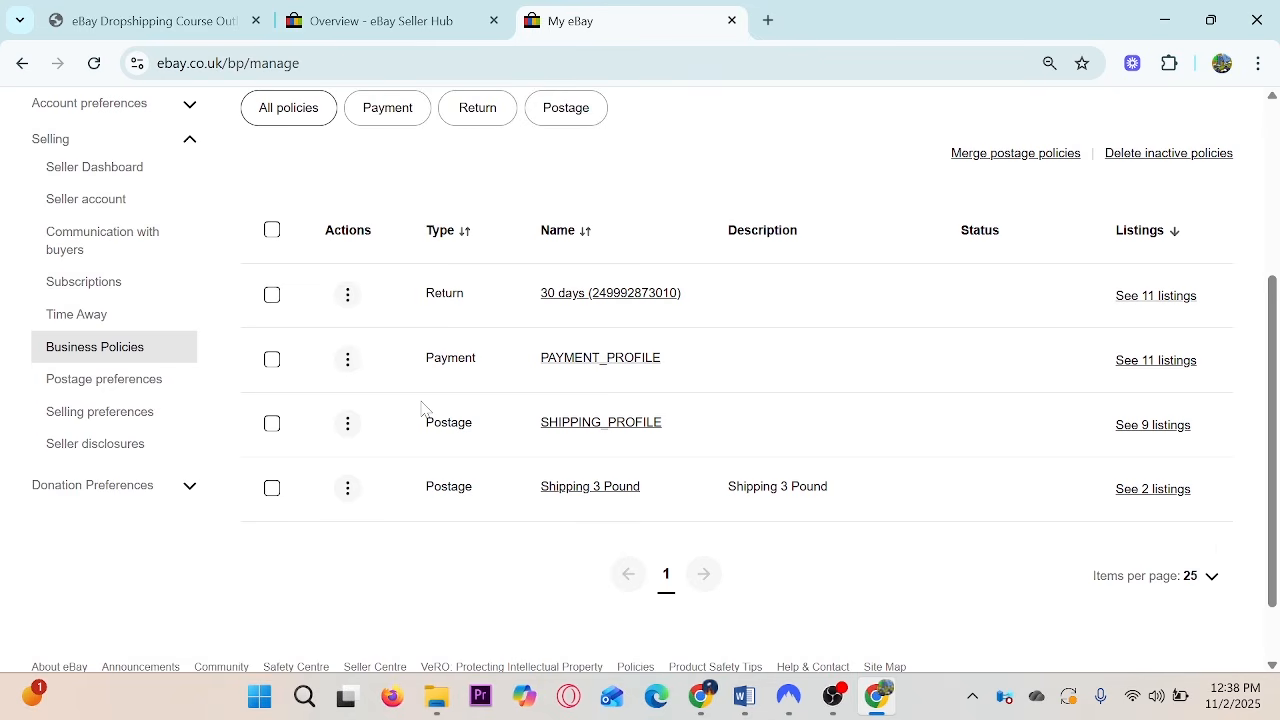
{"action": "scroll", "coordinate": [421, 404], "scroll_direction": "up", "scroll_amount": 3}
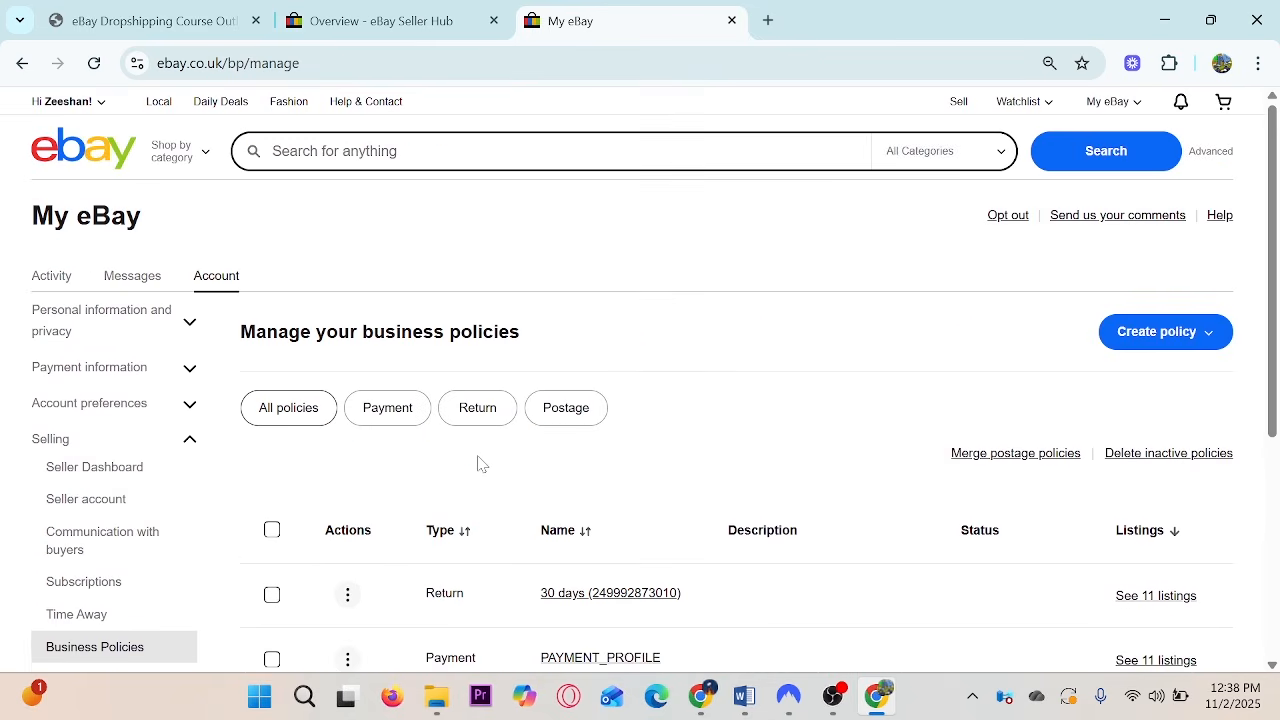
{"action": "scroll", "coordinate": [477, 463], "scroll_direction": "down", "scroll_amount": 2}
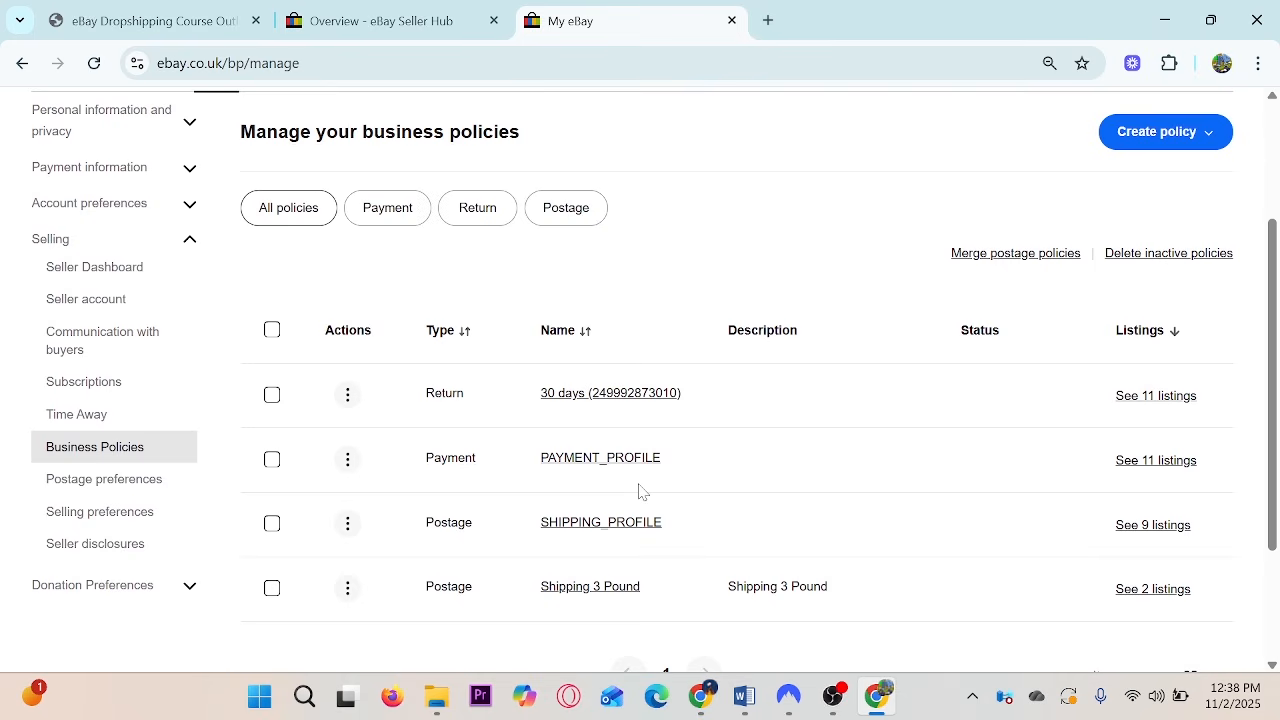
{"action": "left_click_drag", "start_coordinate": [1077, 358], "coordinate": [1199, 413]}
{"action": "left_click_drag", "start_coordinate": [1100, 437], "coordinate": [1231, 485]}
{"action": "left_click_drag", "start_coordinate": [1076, 504], "coordinate": [1192, 542]}
{"action": "left_click_drag", "start_coordinate": [1088, 566], "coordinate": [1218, 616]}
{"action": "key", "text": "Escape"}
{"action": "scroll", "coordinate": [740, 372], "scroll_direction": "up", "scroll_amount": 1}
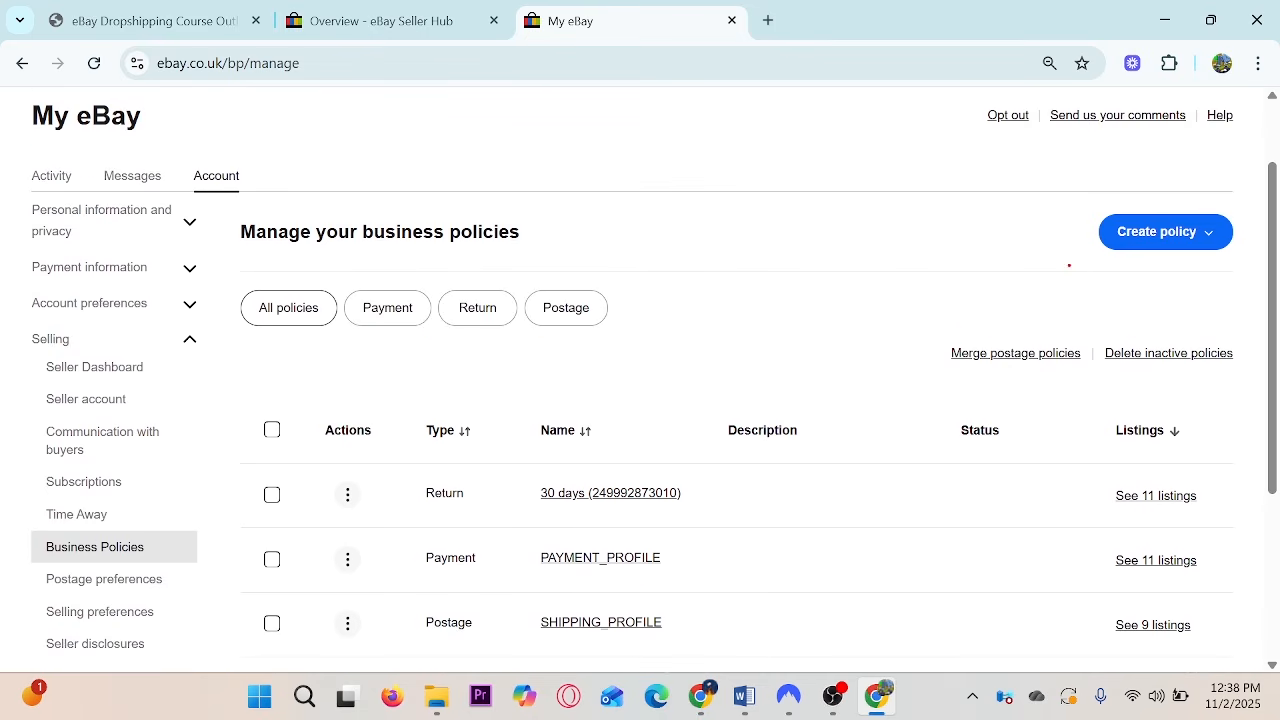
Open the form for creating a new payment policy in a separate browser tab.
{"action": "left_click_drag", "start_coordinate": [1073, 190], "coordinate": [1240, 282]}
{"action": "key", "text": "Escape"}
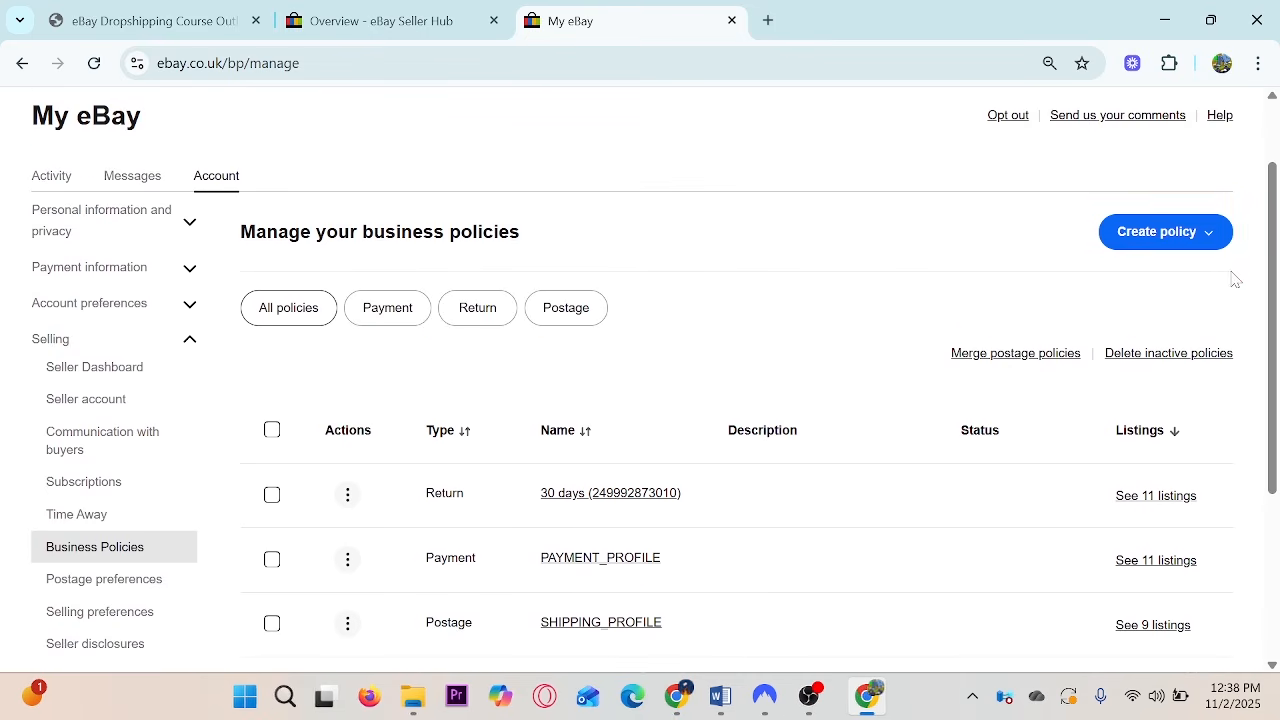
{"action": "left_click", "coordinate": [1208, 234]}
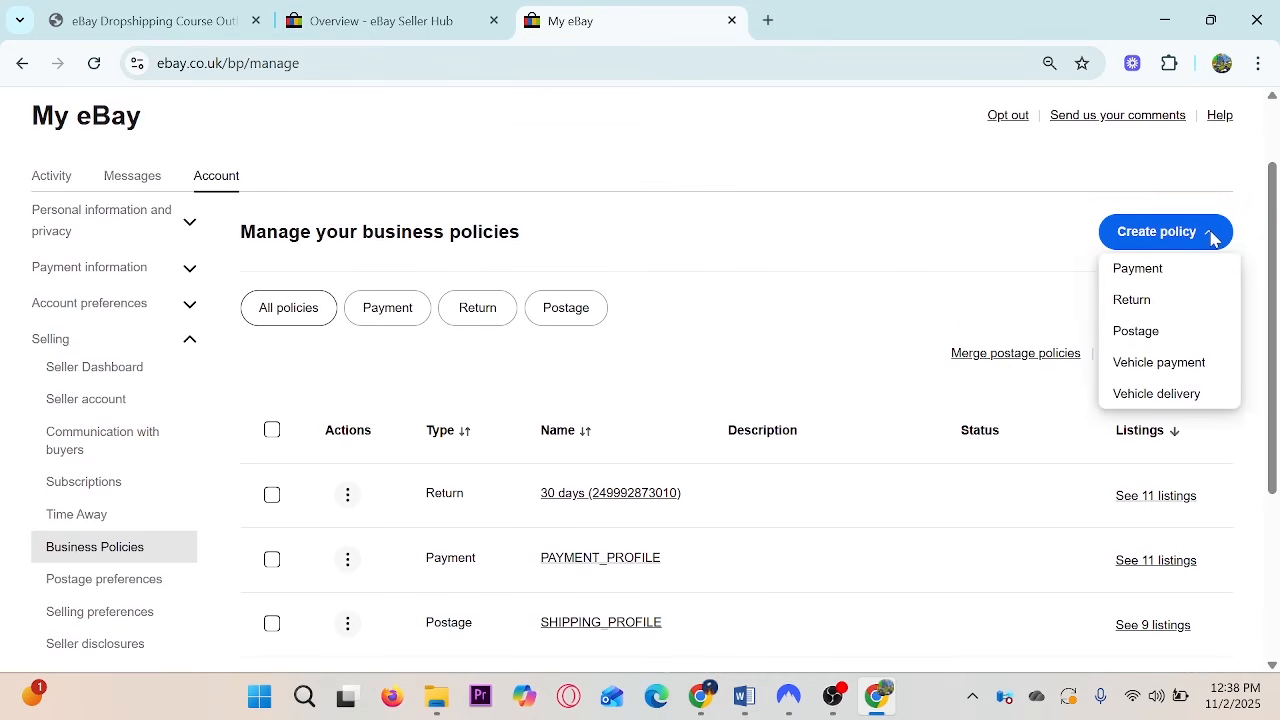
{"action": "middle_click", "coordinate": [1125, 277]}
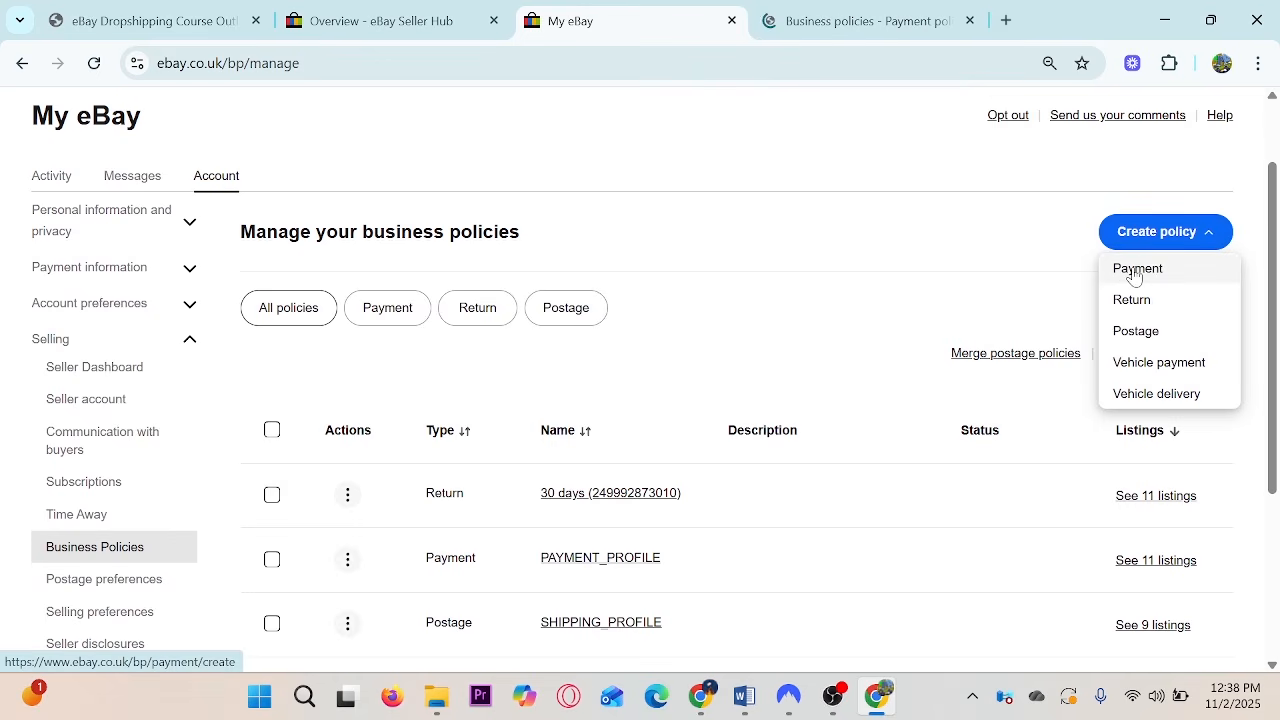
{"action": "left_click", "coordinate": [860, 20]}
Name the policy "Payment Policy" and describe it as "We Accept Paypal Payment, Paypal Checkout & Credit Card/Debt Card".
{"action": "left_click", "coordinate": [204, 290]}
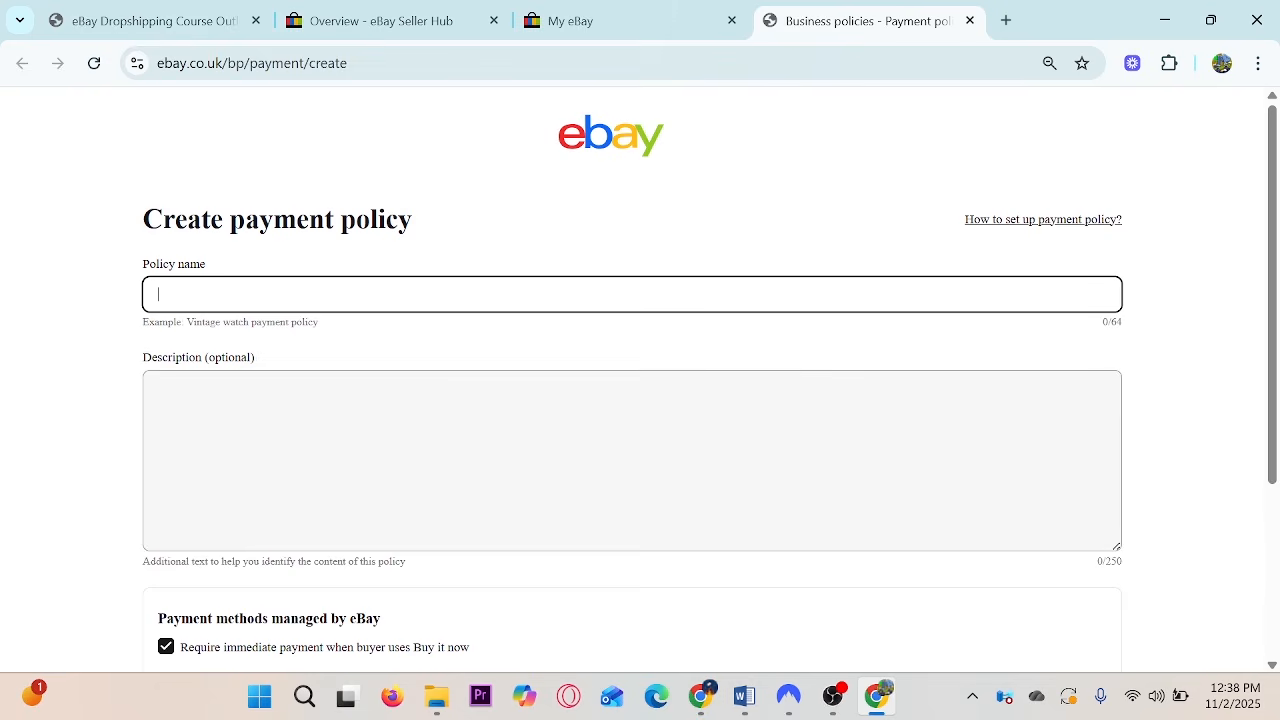
{"action": "type", "text": "Payment Policy"}
{"action": "left_click", "coordinate": [158, 392]}
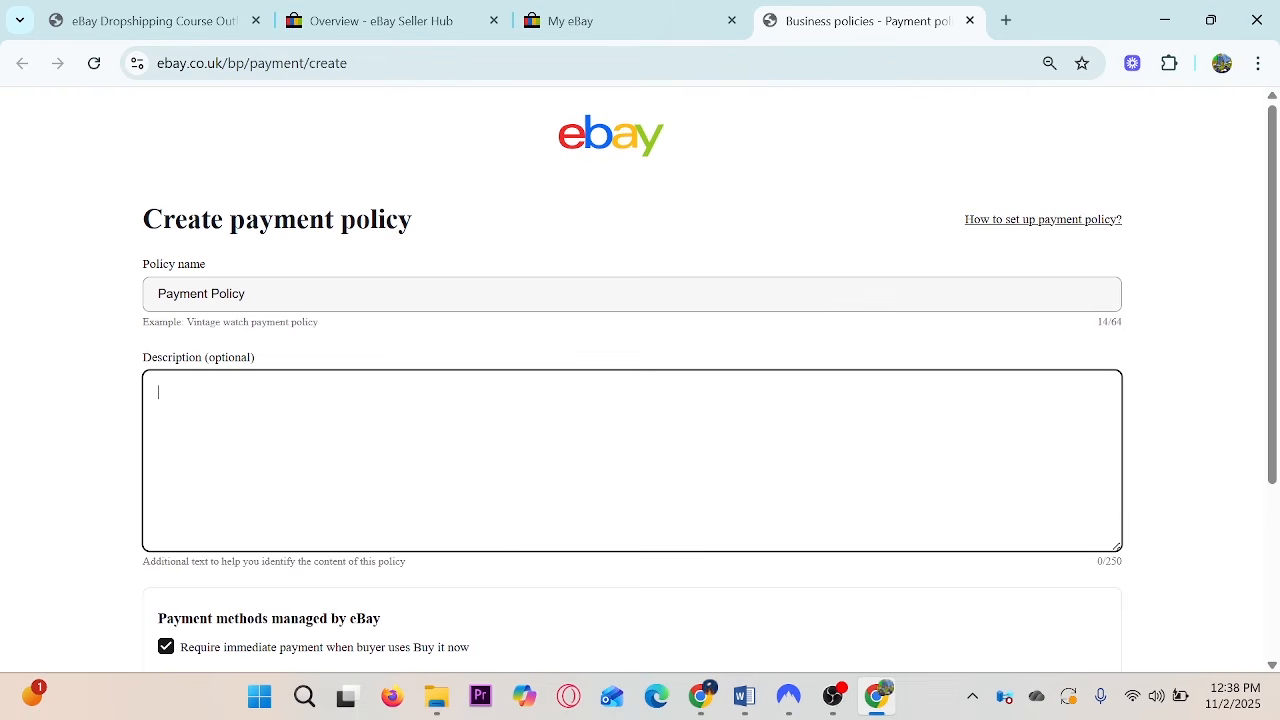
{"action": "type", "text": "We Accept Paypal Payment,  Paypal Checkout & Credit Card/Debt Card"}
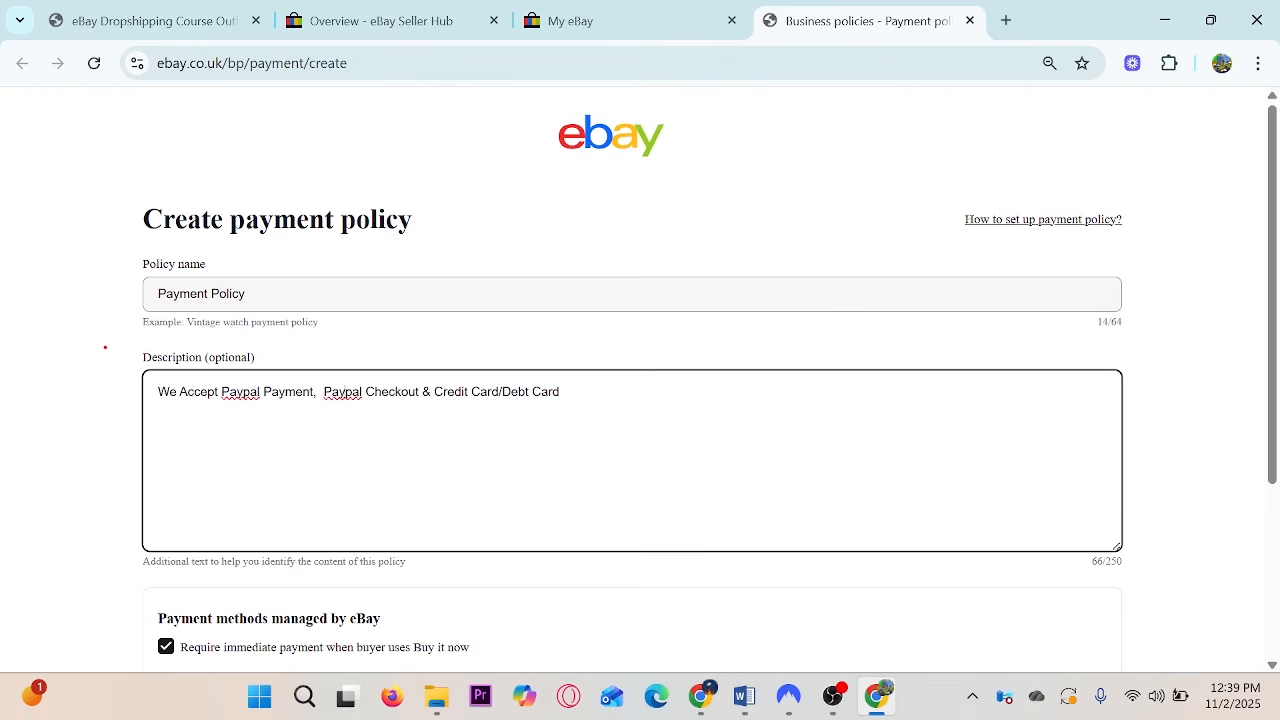
Review the accepted payment methods in the payment policy description and glance back at the business policies list.
{"action": "left_click_drag", "start_coordinate": [105, 347], "coordinate": [651, 449]}
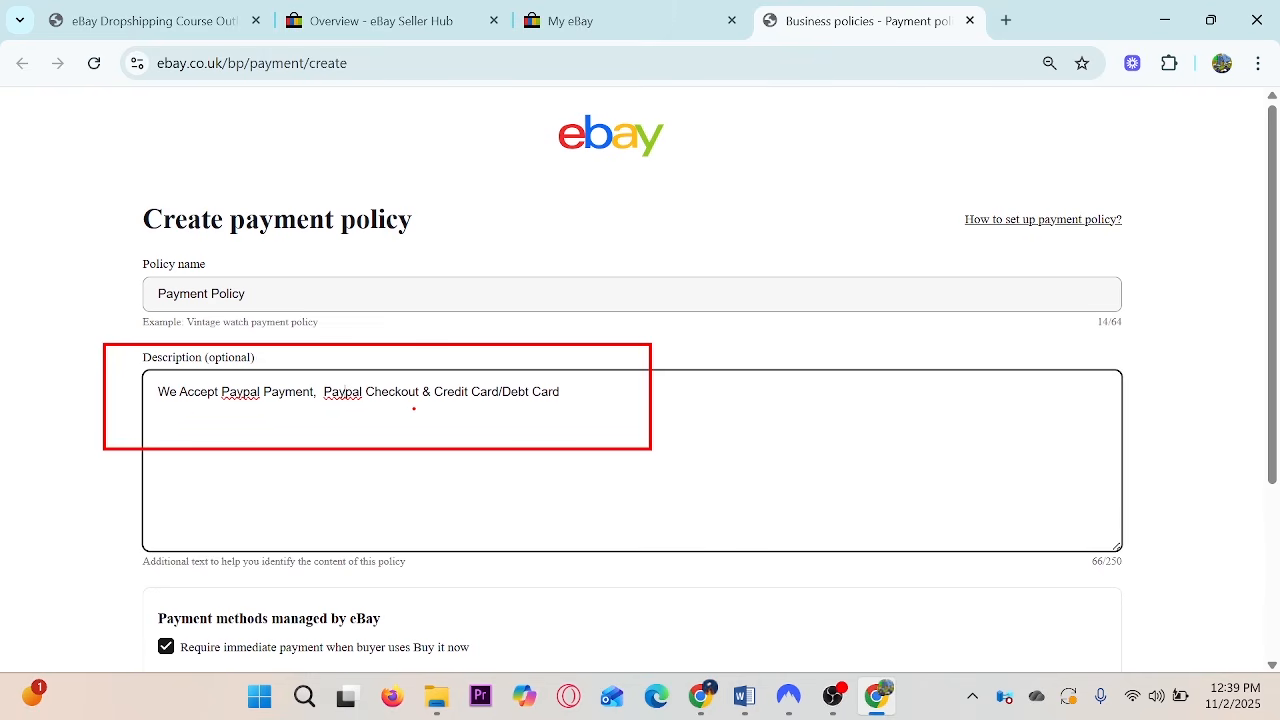
{"action": "left_click_drag", "start_coordinate": [688, 345], "coordinate": [748, 322]}
{"action": "mouse_move", "coordinate": [225, 407]}
{"action": "left_mouse_down"}
{"action": "mouse_move", "coordinate": [290, 426]}
{"action": "mouse_move", "coordinate": [276, 372]}
{"action": "mouse_move", "coordinate": [140, 404]}
{"action": "mouse_move", "coordinate": [222, 405]}
{"action": "left_mouse_up"}
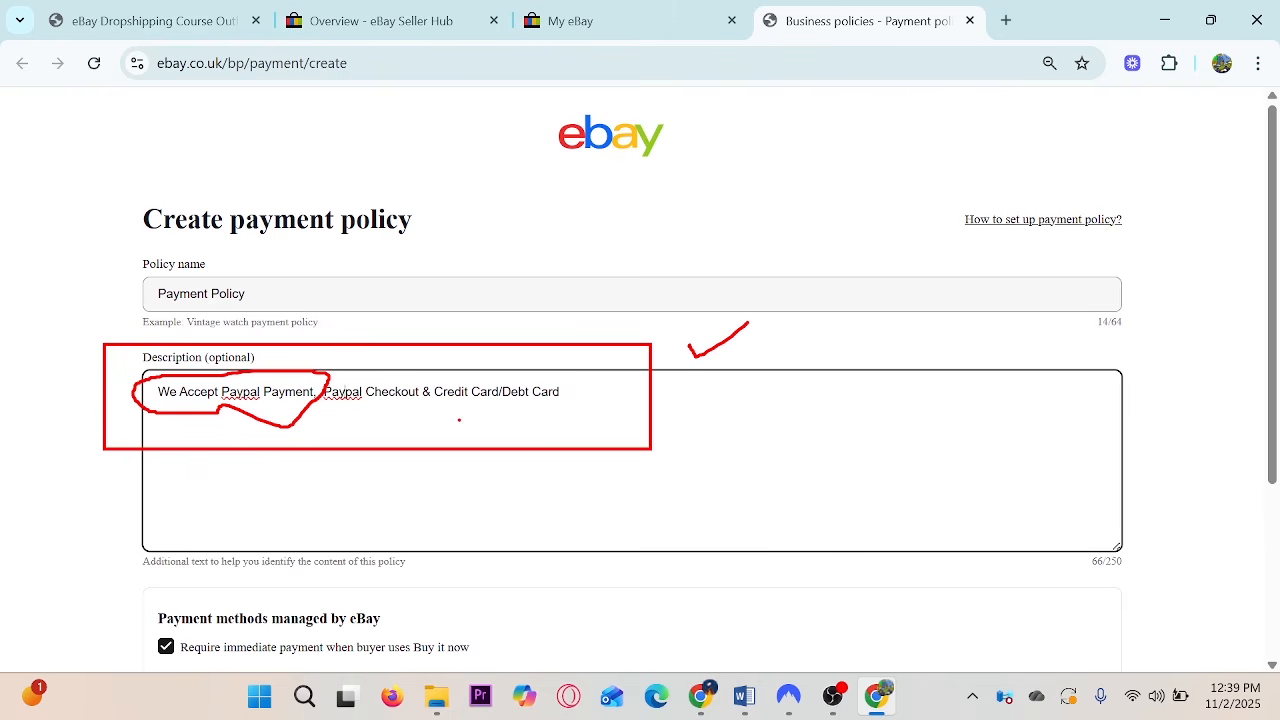
{"action": "mouse_move", "coordinate": [459, 420]}
{"action": "left_mouse_down"}
{"action": "mouse_move", "coordinate": [566, 412]}
{"action": "mouse_move", "coordinate": [560, 353]}
{"action": "mouse_move", "coordinate": [418, 420]}
{"action": "mouse_move", "coordinate": [446, 420]}
{"action": "left_mouse_up"}
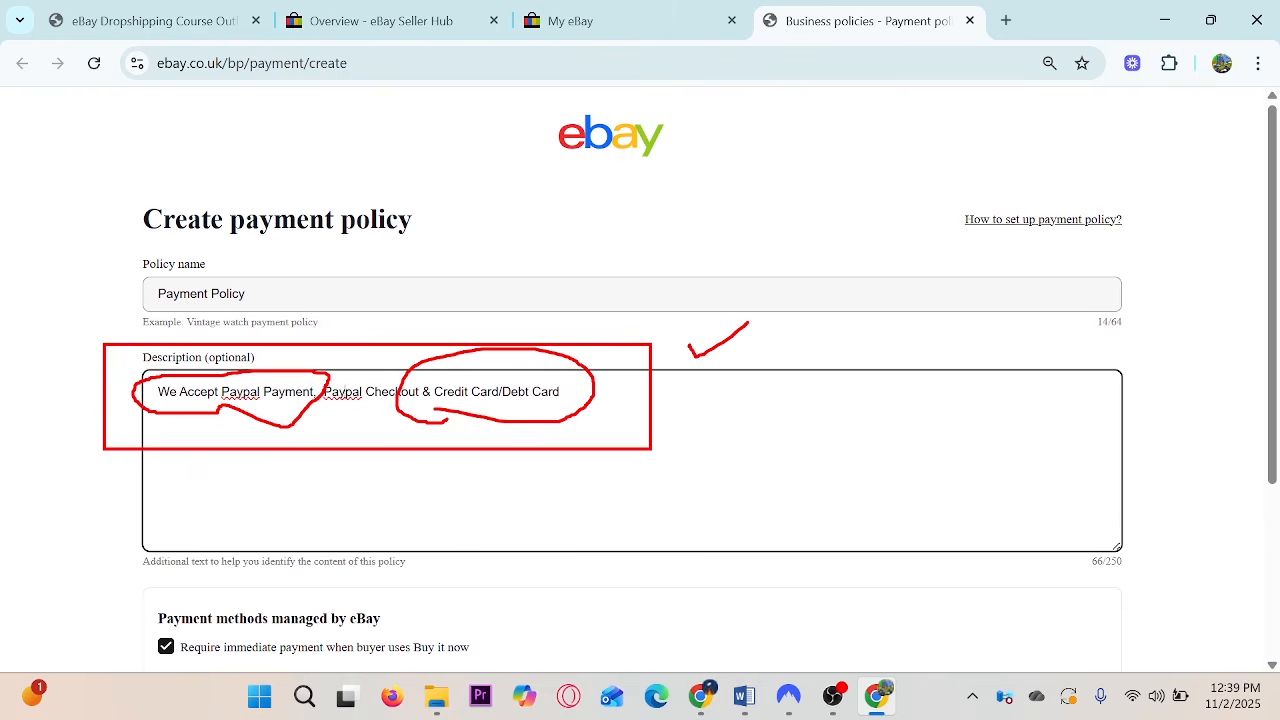
{"action": "left_click_drag", "start_coordinate": [75, 590], "coordinate": [170, 456]}
{"action": "mouse_move", "coordinate": [122, 463]}
{"action": "left_mouse_down"}
{"action": "mouse_move", "coordinate": [158, 450]}
{"action": "mouse_move", "coordinate": [200, 482]}
{"action": "left_mouse_up"}
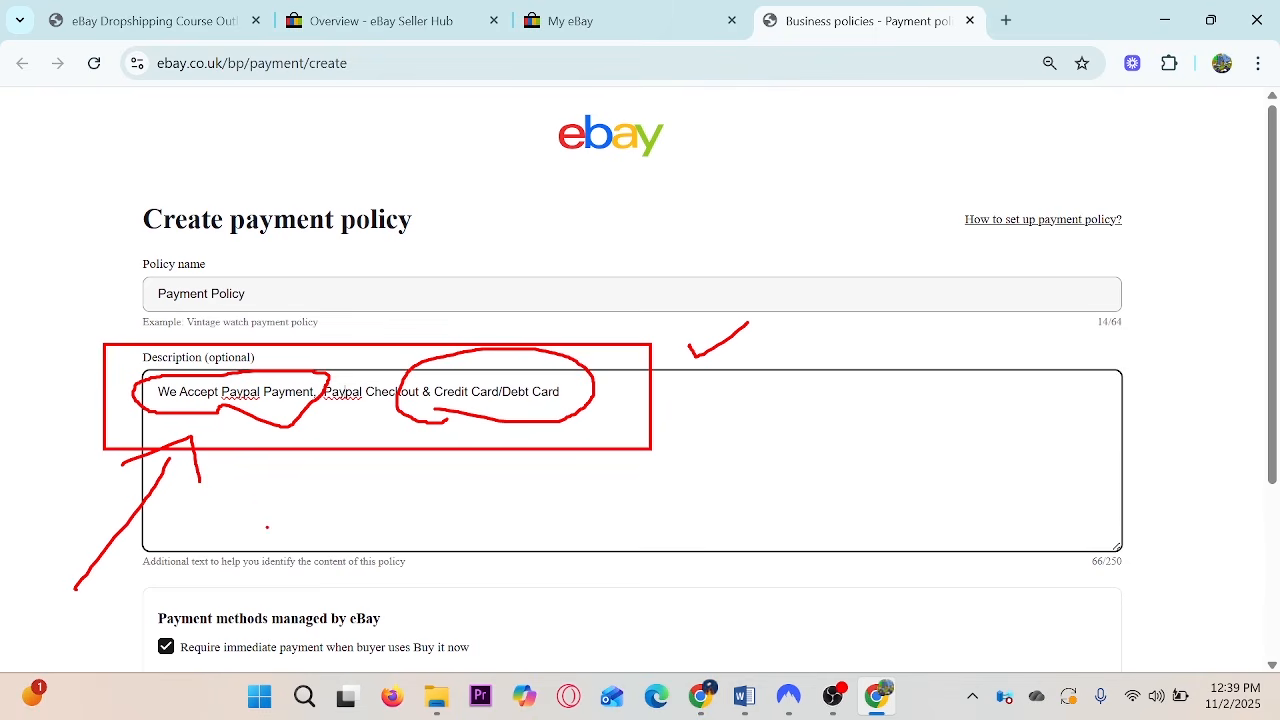
{"action": "key", "text": "Escape"}
{"action": "left_click", "coordinate": [610, 20]}
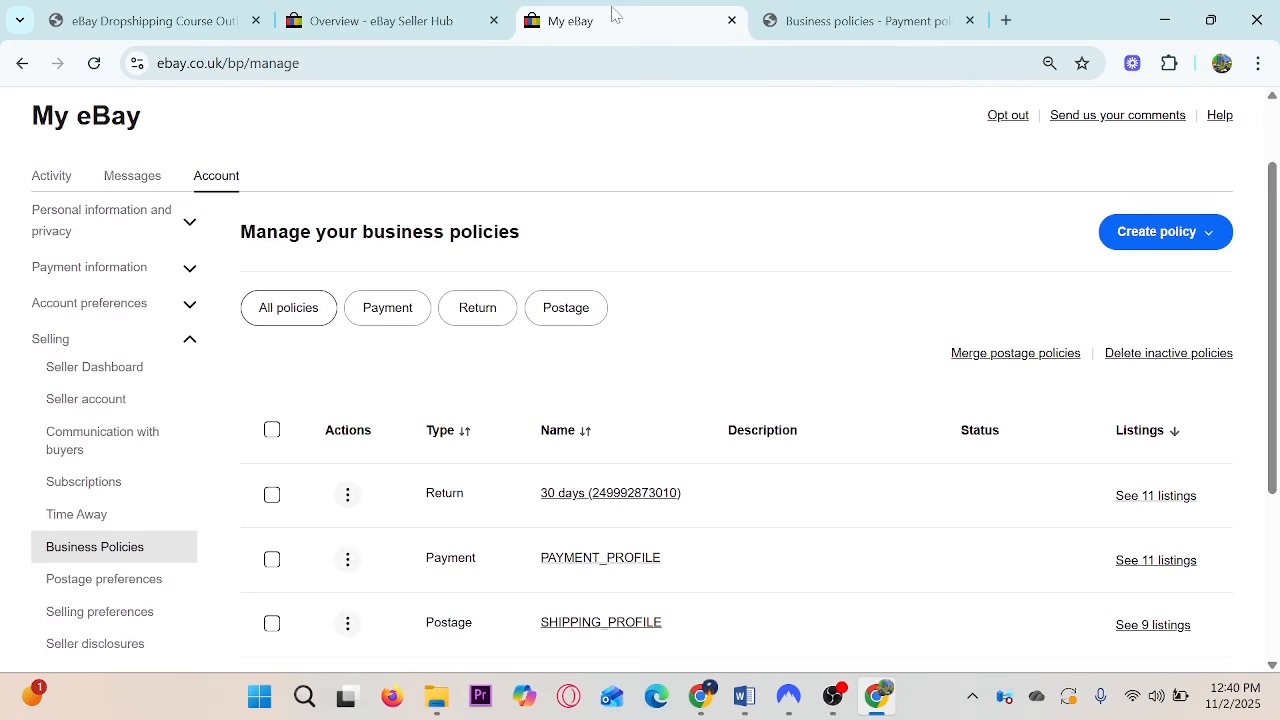
{"action": "left_click", "coordinate": [889, 12]}
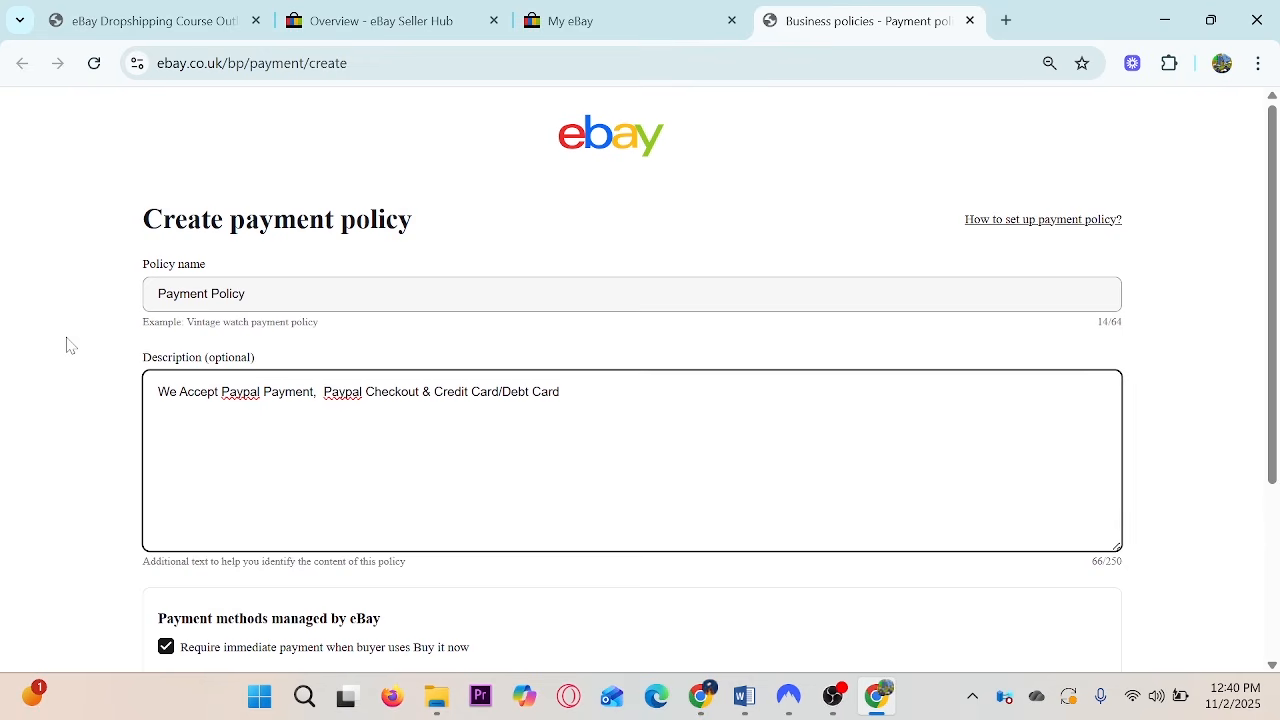
Check the immediate payment and offline payment options of the payment policy.
{"action": "scroll", "coordinate": [123, 320], "scroll_direction": "down", "scroll_amount": 3}
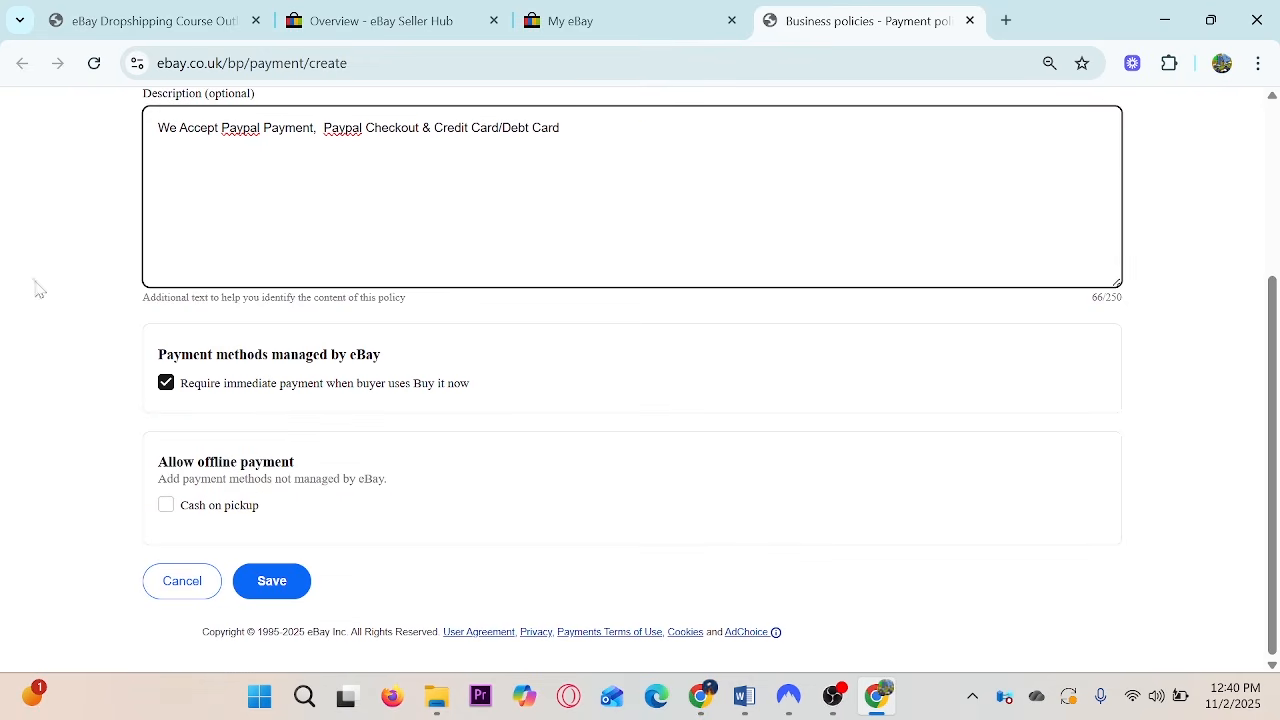
{"action": "scroll", "coordinate": [24, 337], "scroll_direction": "up", "scroll_amount": 1}
{"action": "scroll", "coordinate": [26, 338], "scroll_direction": "down", "scroll_amount": 1}
{"action": "left_click_drag", "start_coordinate": [128, 428], "coordinate": [382, 538]}
{"action": "key", "text": "Escape"}
{"action": "scroll", "coordinate": [278, 590], "scroll_direction": "up", "scroll_amount": 3}
Recheck the payment policy's name and description, and save the policy.
{"action": "left_click_drag", "start_coordinate": [420, 392], "coordinate": [154, 386]}
{"action": "left_click", "coordinate": [158, 294]}
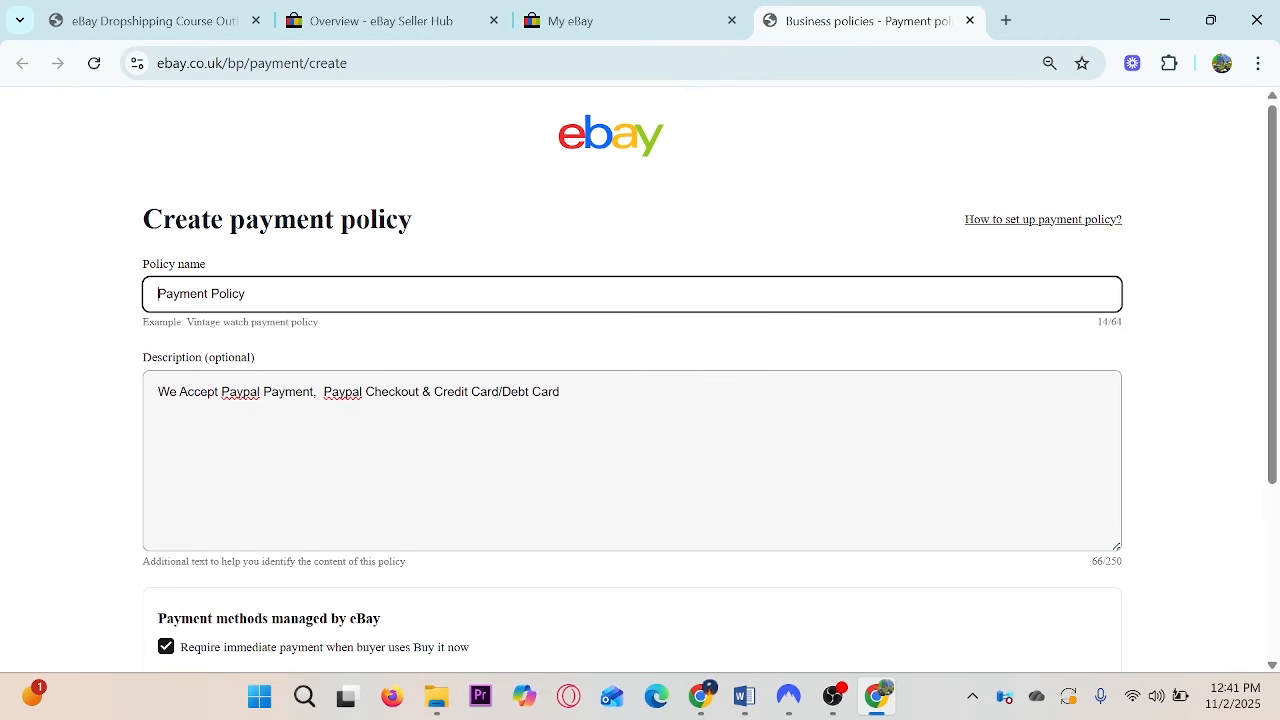
{"action": "scroll", "coordinate": [43, 437], "scroll_direction": "down", "scroll_amount": 3}
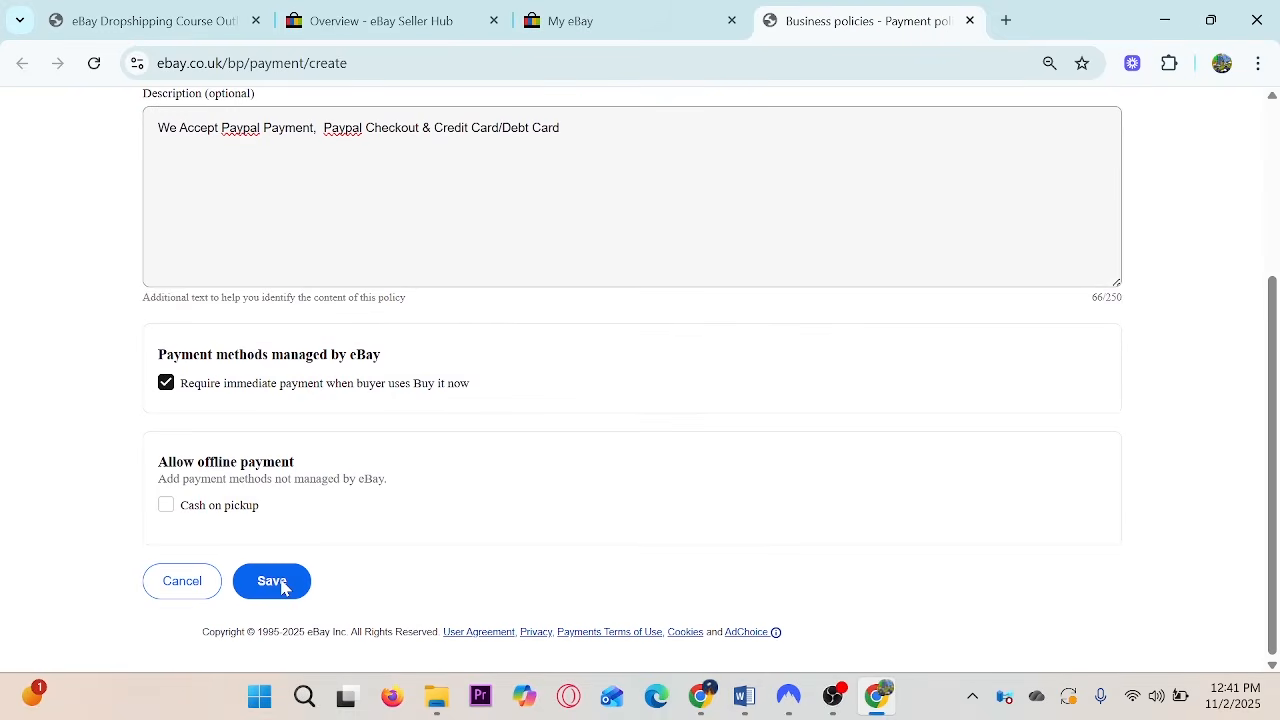
{"action": "left_click", "coordinate": [281, 588]}
Return to the business policies list and open the form for creating a return policy in a separate tab.
{"action": "left_click", "coordinate": [623, 18]}
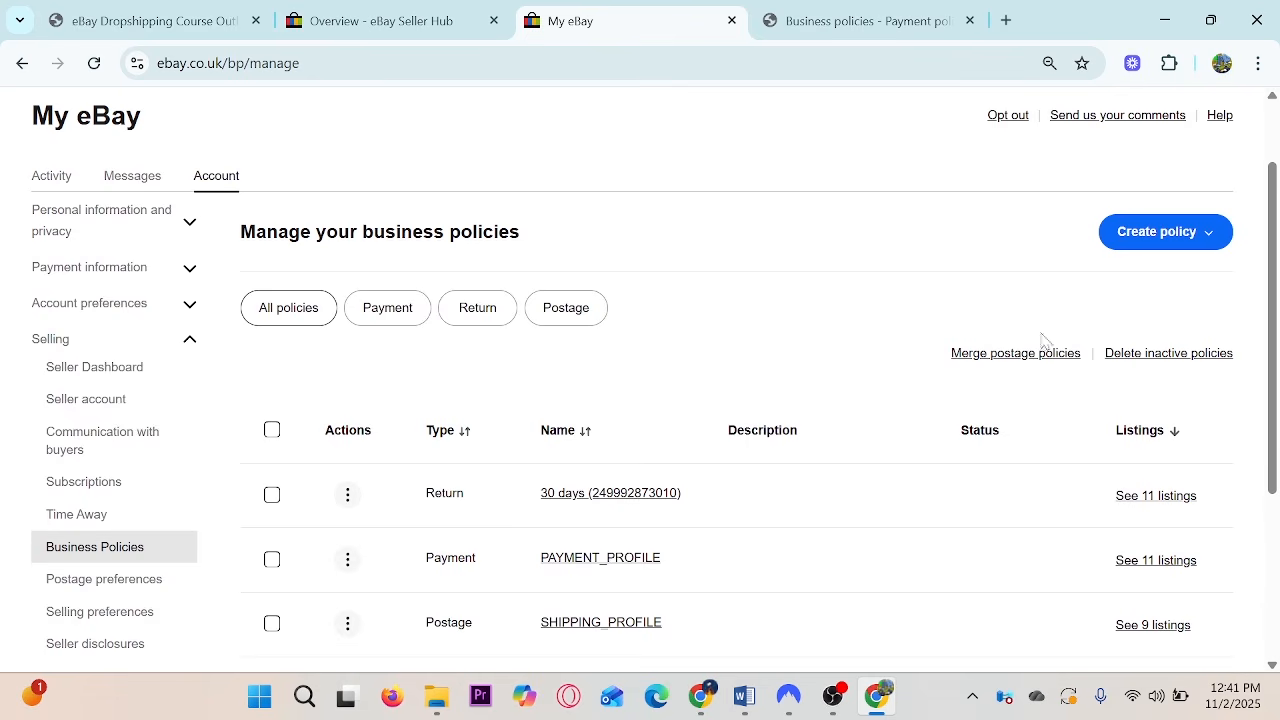
{"action": "left_click", "coordinate": [1216, 240]}
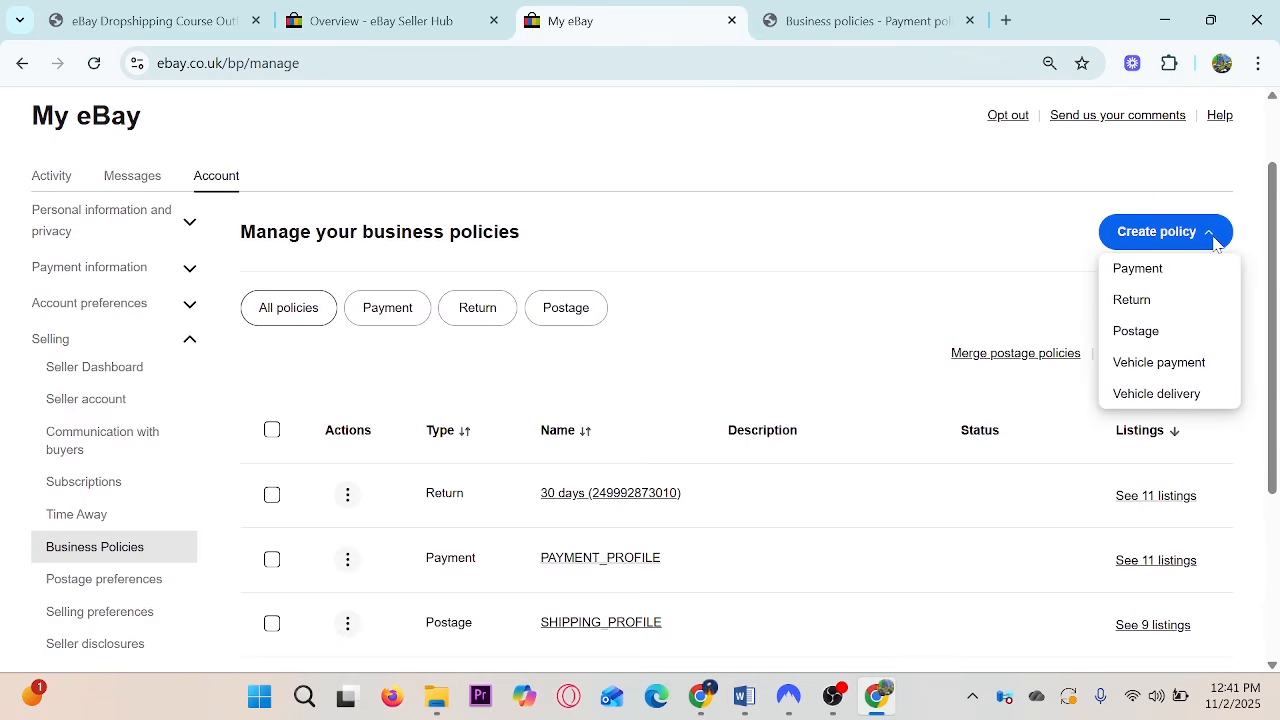
{"action": "left_click", "coordinate": [1137, 308], "text": "ctrl"}
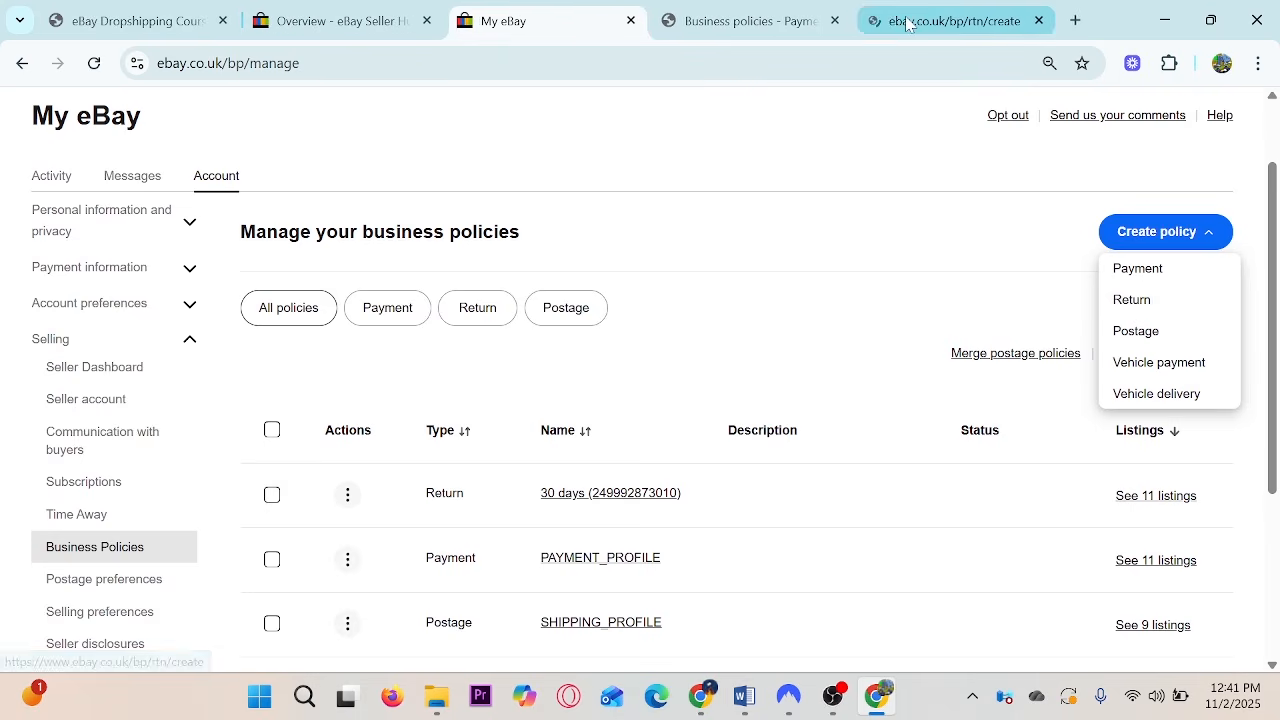
{"action": "left_click", "coordinate": [909, 22]}
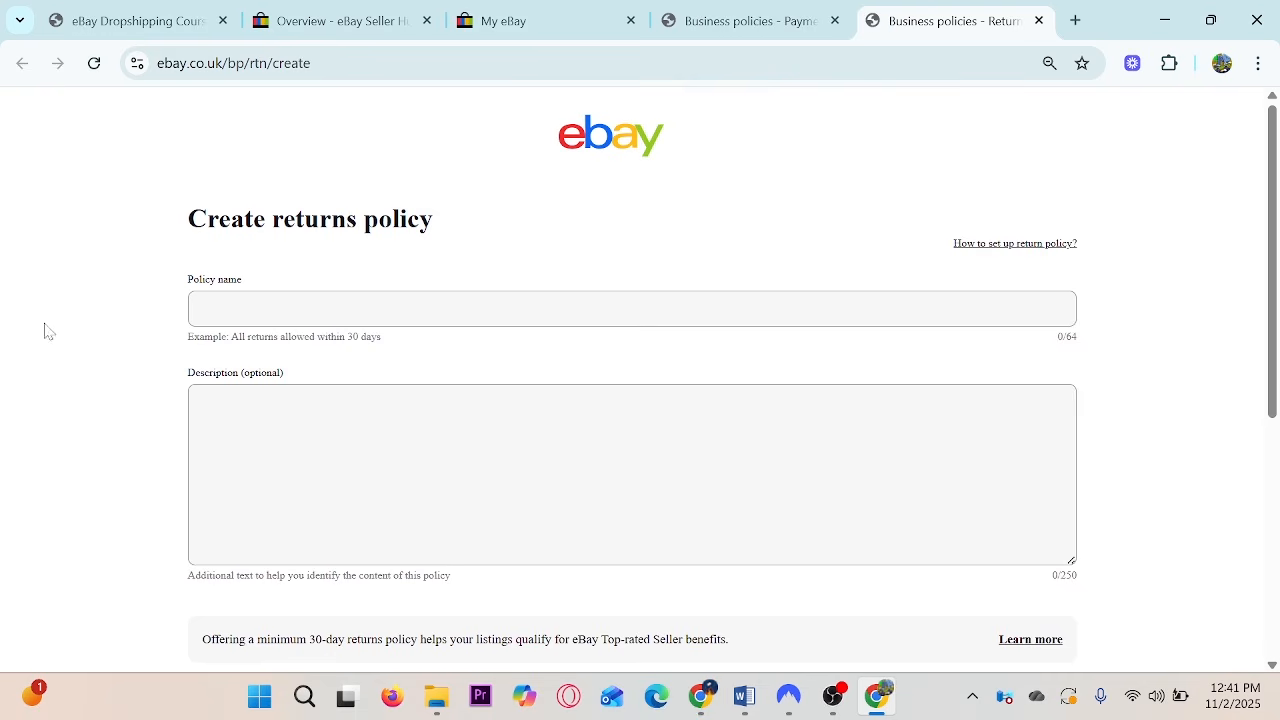
Name the new returns policy "Returns policy", reusing the wording of the page heading and capitalizing its first letter.
{"action": "left_click_drag", "start_coordinate": [272, 219], "coordinate": [433, 219]}
{"action": "key", "text": "ctrl+c"}
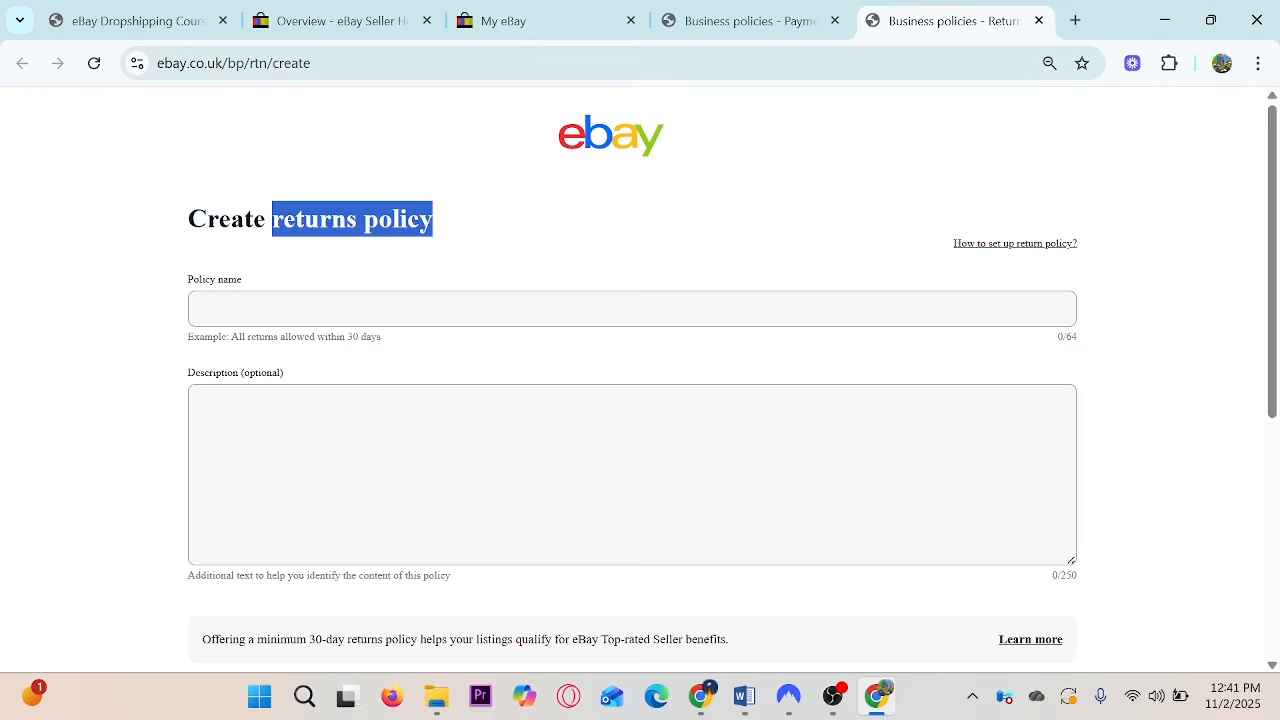
{"action": "left_click", "coordinate": [400, 309]}
{"action": "key", "text": "ctrl+v"}
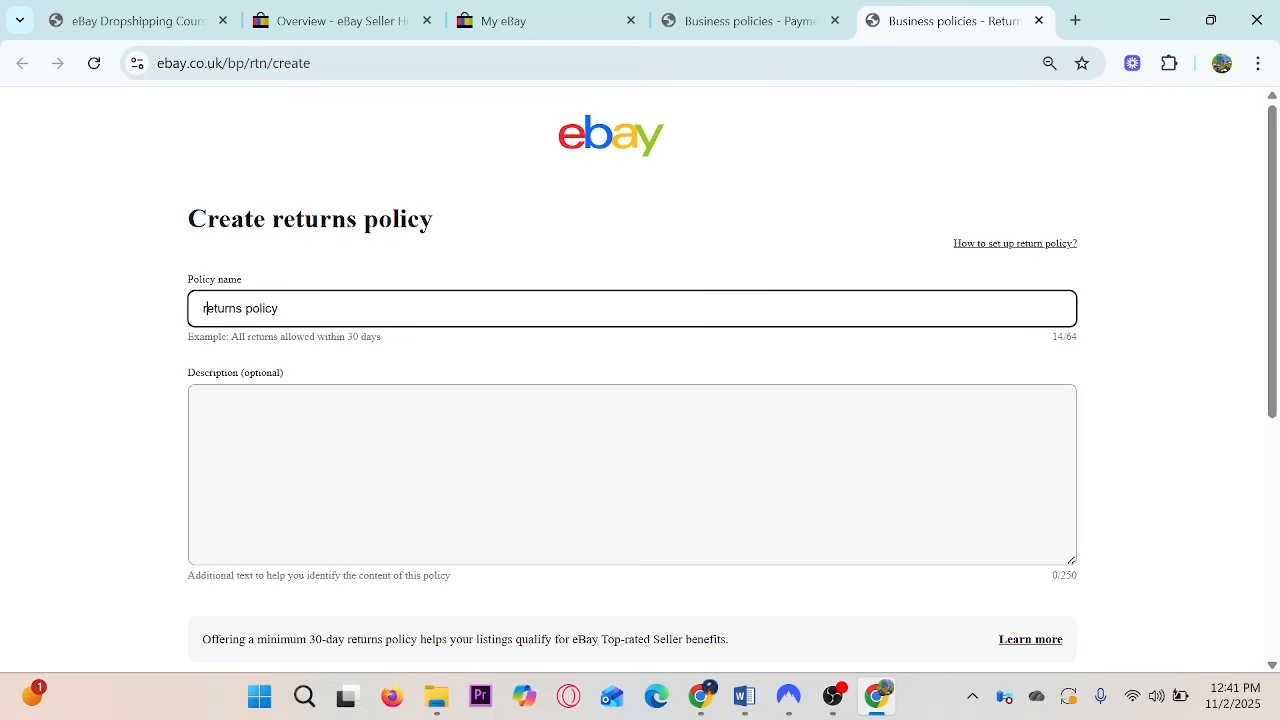
{"action": "key", "text": "BackSpace"}
{"action": "type", "text": "R"}
{"action": "left_click", "coordinate": [104, 345]}
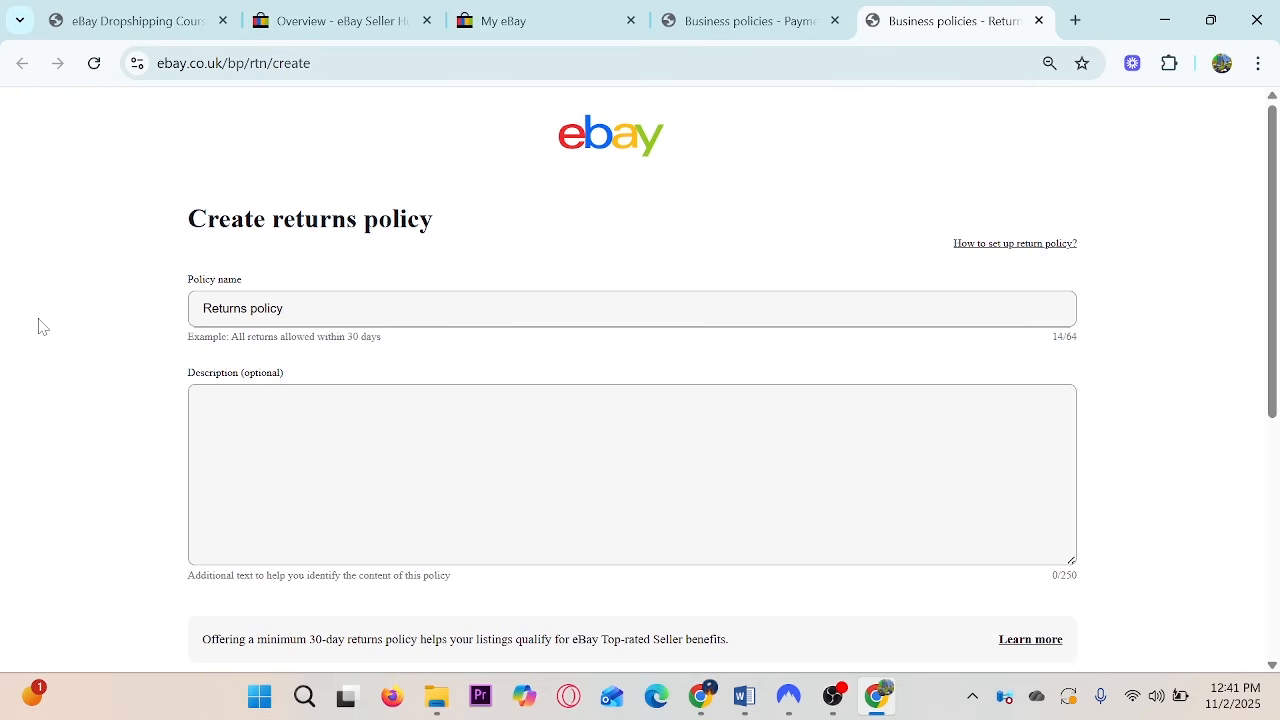
Enter "30 Days Free Return" as the description of the returns policy.
{"action": "left_click", "coordinate": [200, 455]}
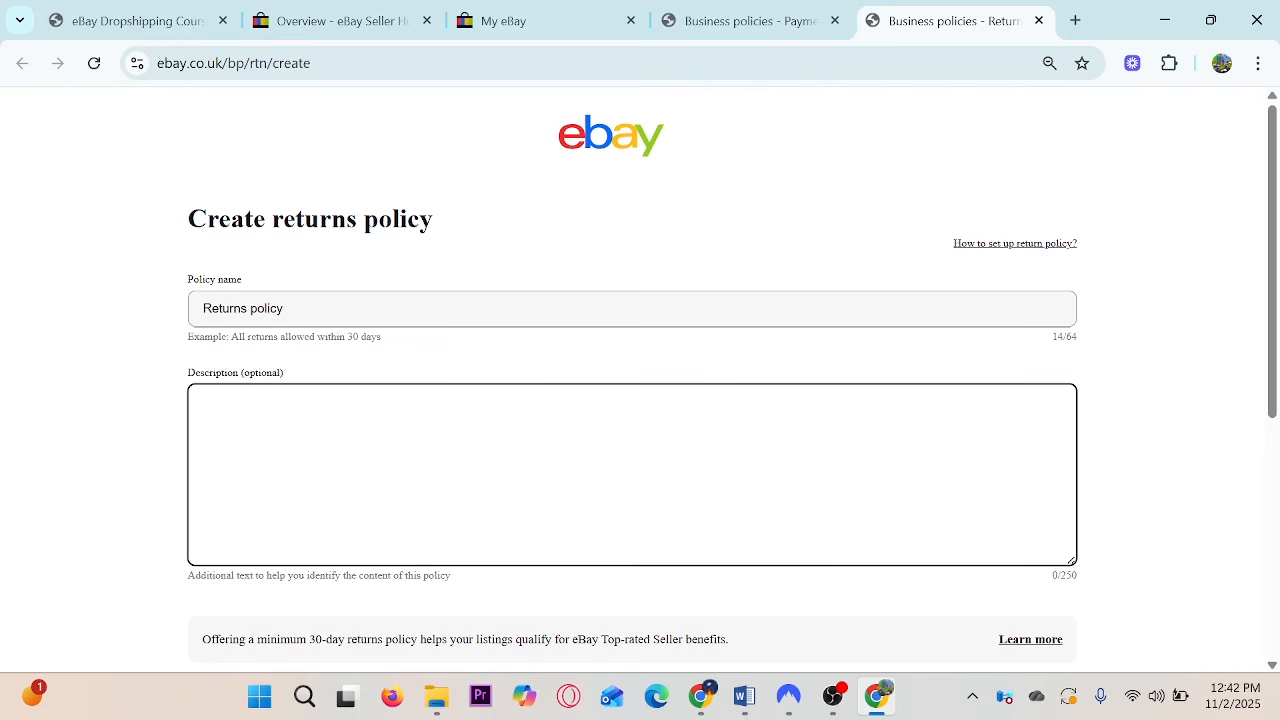
{"action": "type", "text": "30"}
{"action": "type", "text": "Days F"}
{"action": "key", "text": "BackSpace"}
{"action": "key", "text": "BackSpace"}
{"action": "type", "text": "Free Re"}
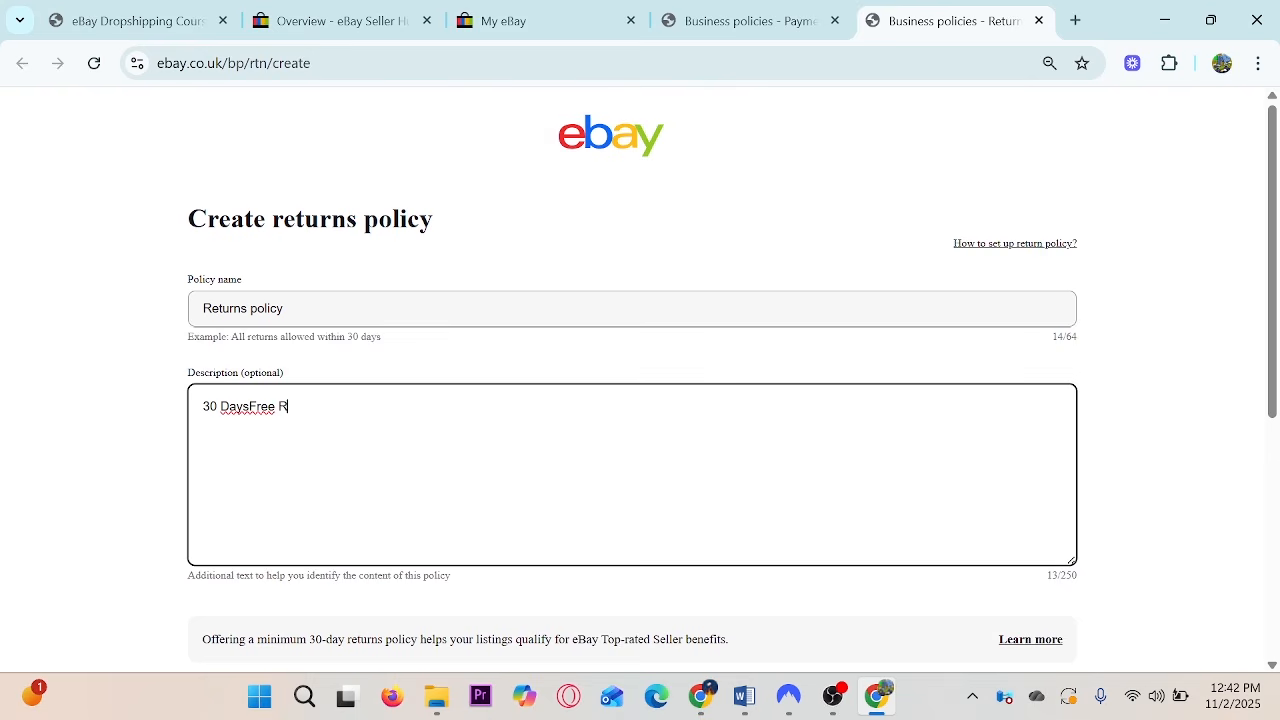
{"action": "type", "text": "turn"}
{"action": "key", "text": "Left"}
{"action": "key", "text": "Left"}
{"action": "key", "text": "Left"}
{"action": "key", "text": "Left"}
{"action": "key", "text": "Left"}
{"action": "key", "text": "Left"}
{"action": "key", "text": "Left"}
{"action": "key", "text": "Left"}
{"action": "left_click", "coordinate": [64, 461]}
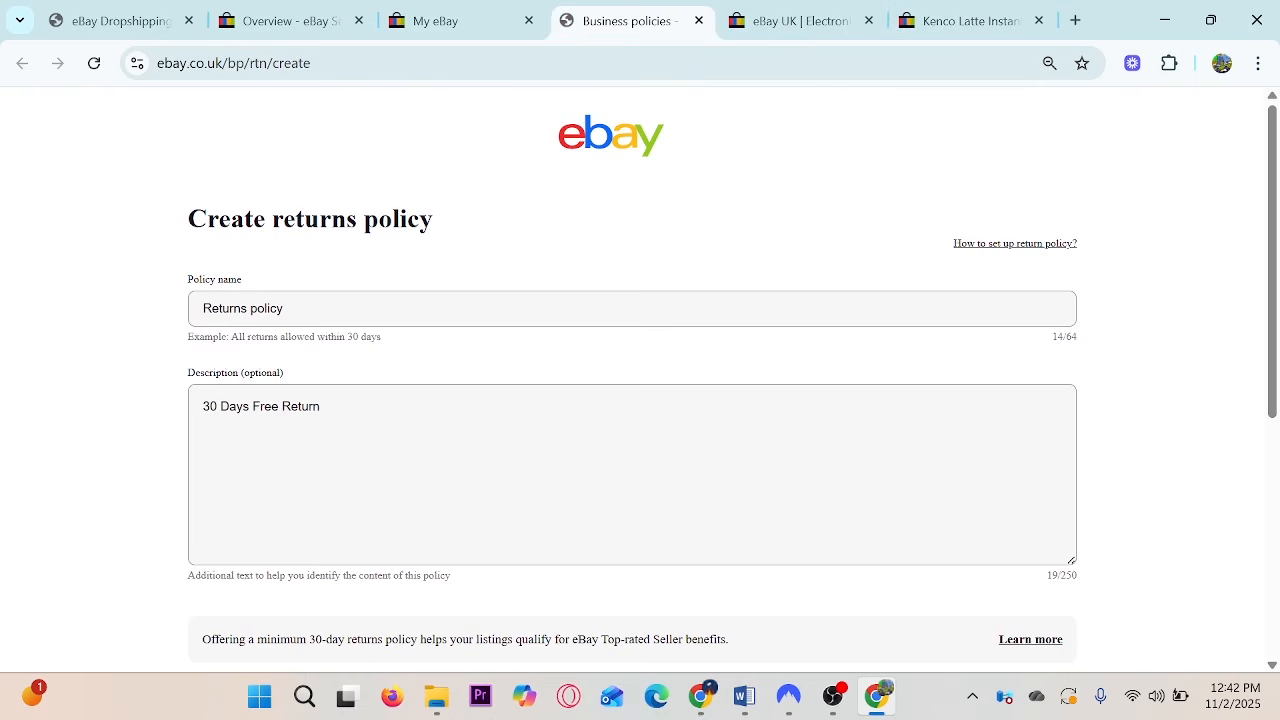
Check how the returns terms are shown on the Kenco Latte listing and go back to the returns policy form.
{"action": "left_click_drag", "start_coordinate": [322, 408], "coordinate": [217, 408]}
{"action": "left_click", "coordinate": [960, 20]}
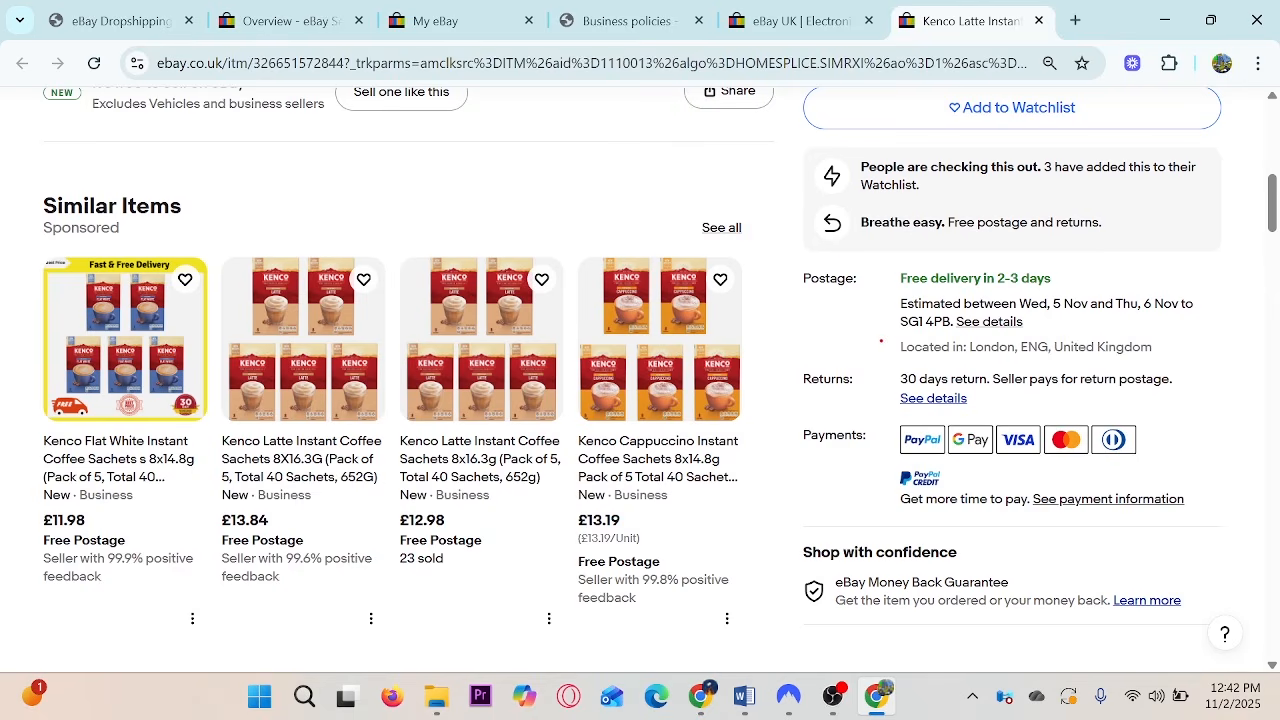
{"action": "mouse_move", "coordinate": [835, 298]}
{"action": "left_mouse_down"}
{"action": "mouse_move", "coordinate": [931, 350]}
{"action": "mouse_move", "coordinate": [1263, 429]}
{"action": "left_mouse_up"}
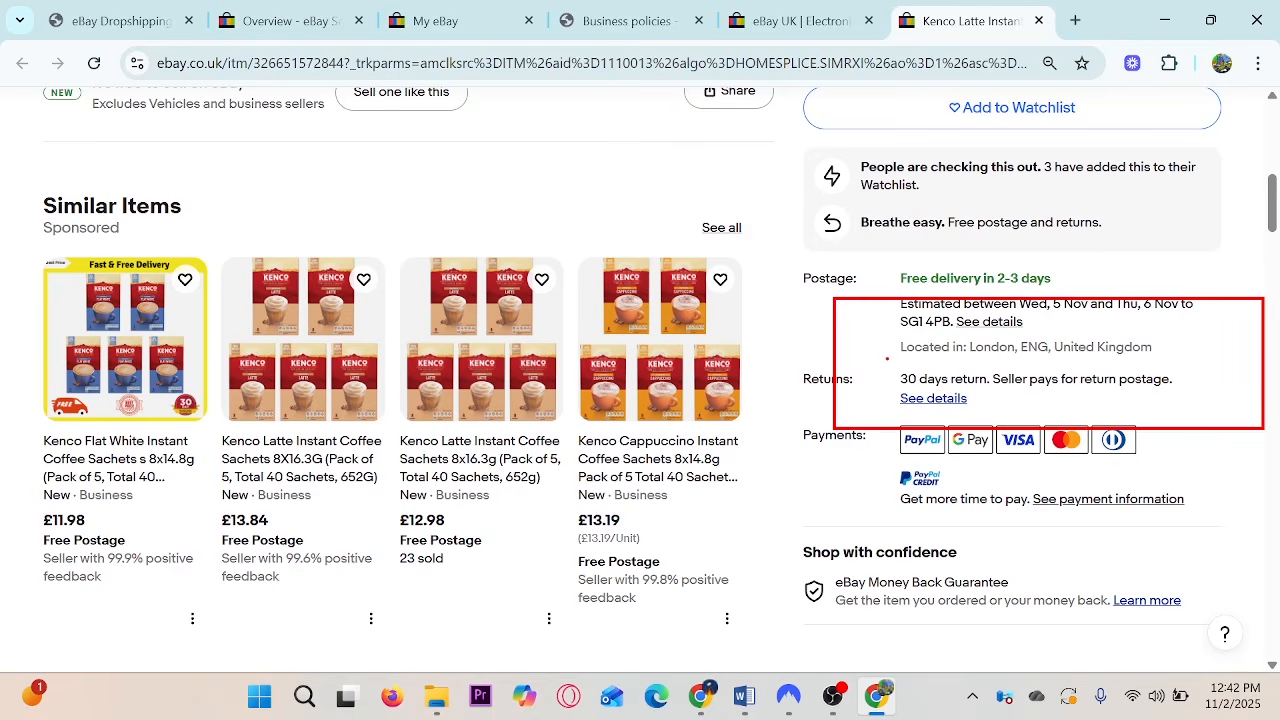
{"action": "mouse_move", "coordinate": [887, 358]}
{"action": "left_mouse_down"}
{"action": "mouse_move", "coordinate": [902, 413]}
{"action": "mouse_move", "coordinate": [887, 350]}
{"action": "left_mouse_up"}
{"action": "key", "text": "Escape"}
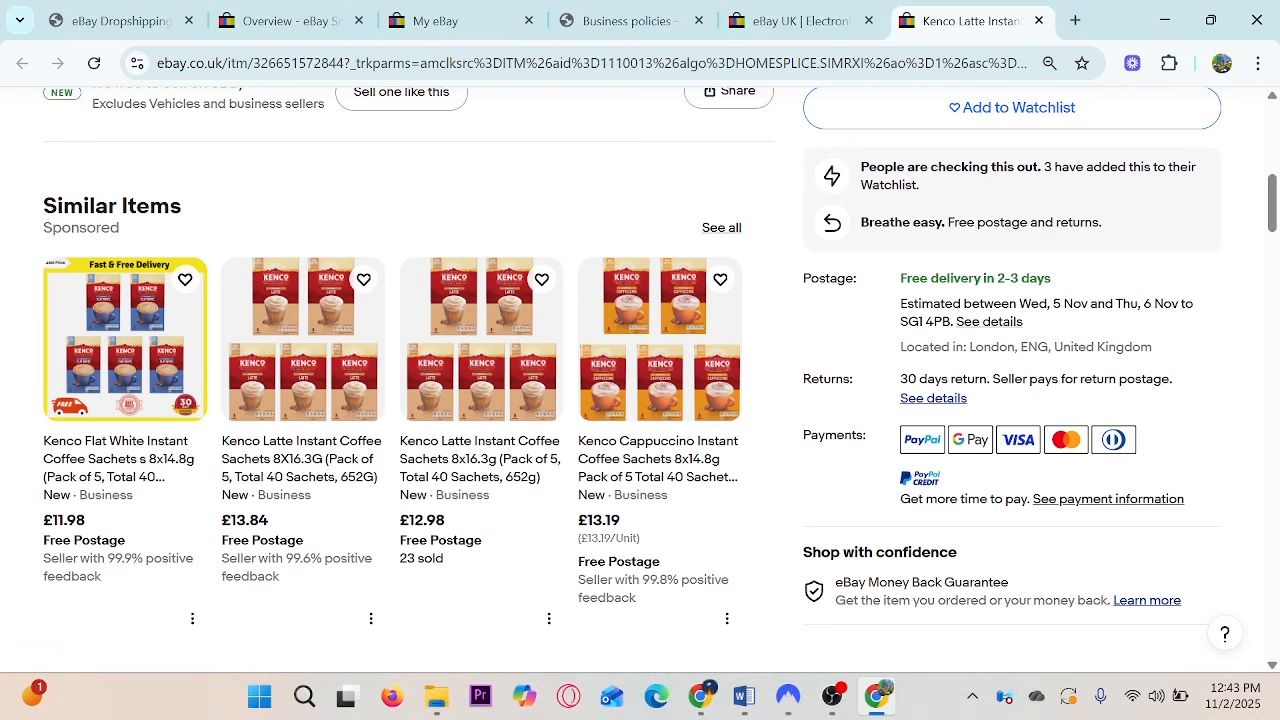
{"action": "left_click", "coordinate": [790, 20]}
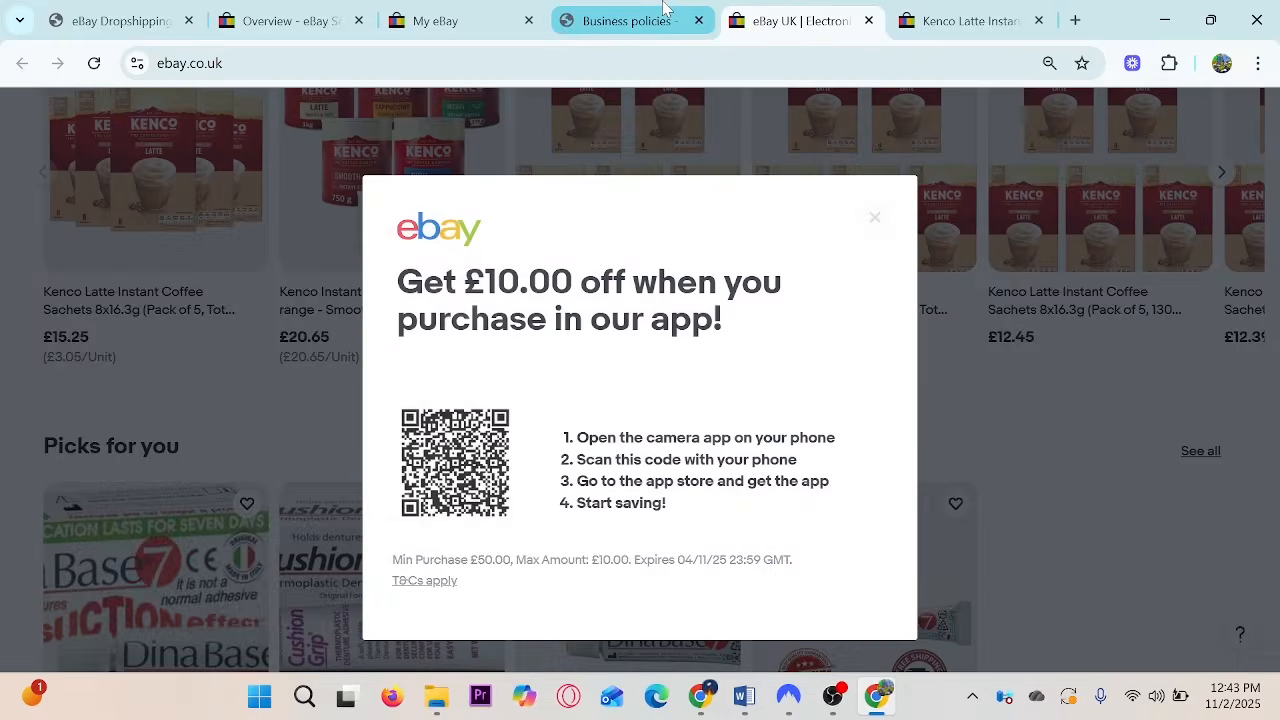
{"action": "left_click", "coordinate": [663, 8]}
Accept domestic returns in the returns policy and keep the allowed return period at 30 days.
{"action": "scroll", "coordinate": [103, 408], "scroll_direction": "down", "scroll_amount": 4}
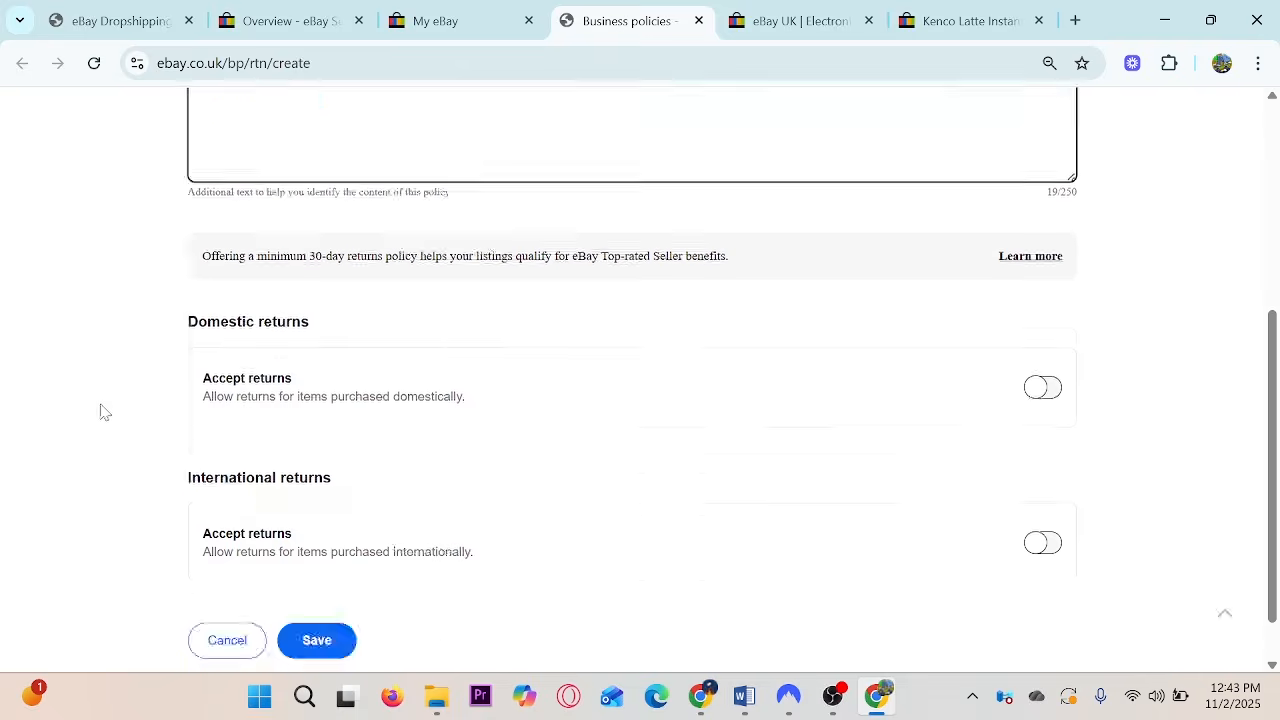
{"action": "triple_click", "coordinate": [206, 322]}
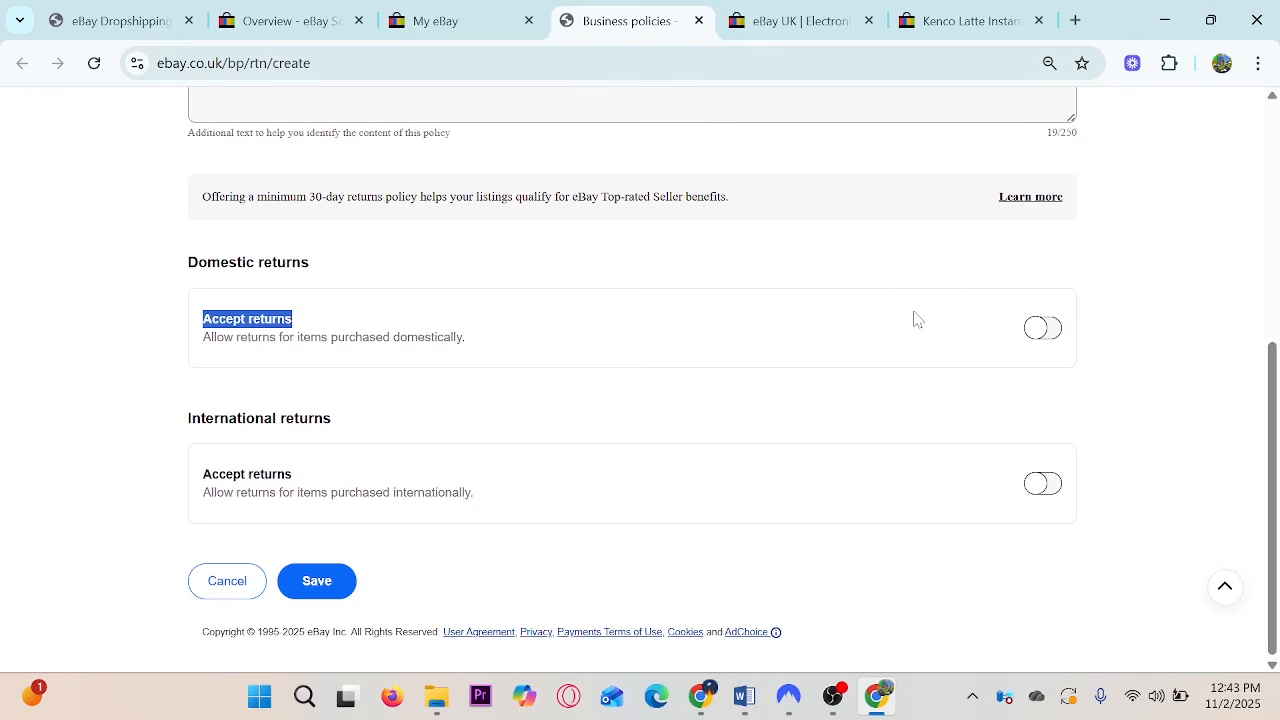
{"action": "left_click", "coordinate": [1038, 328]}
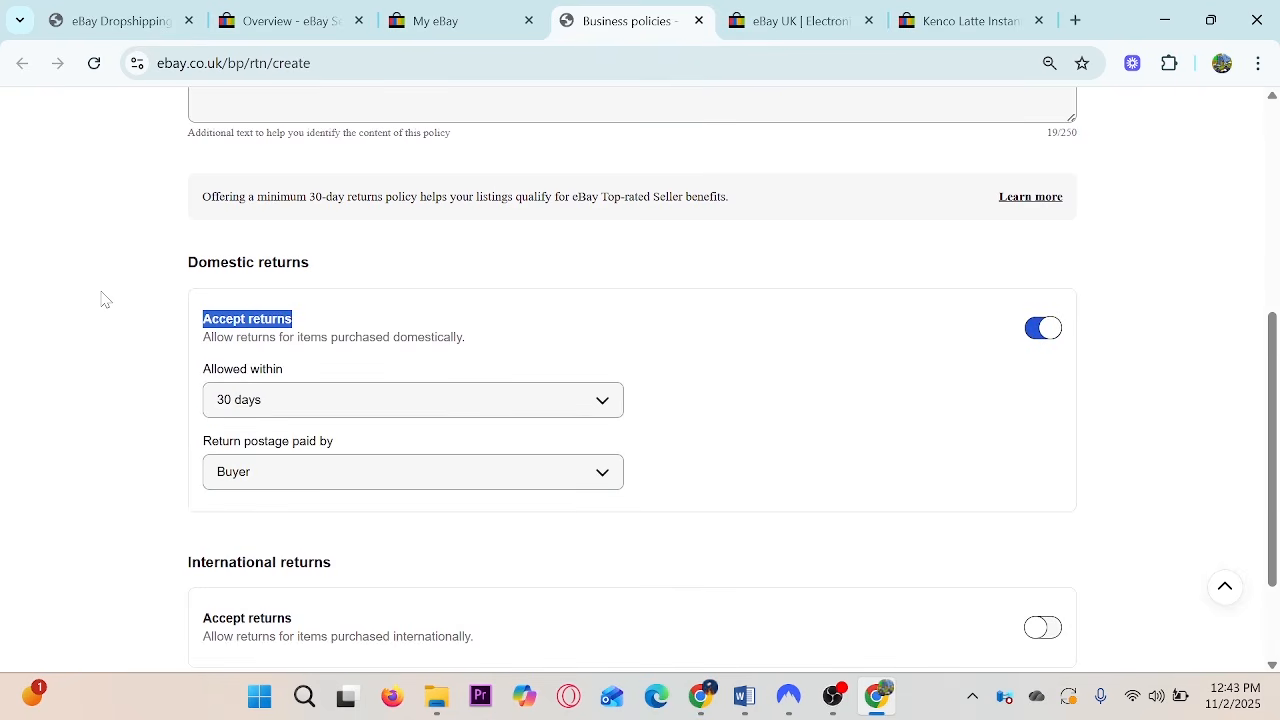
{"action": "scroll", "coordinate": [25, 295], "scroll_direction": "down", "scroll_amount": 1}
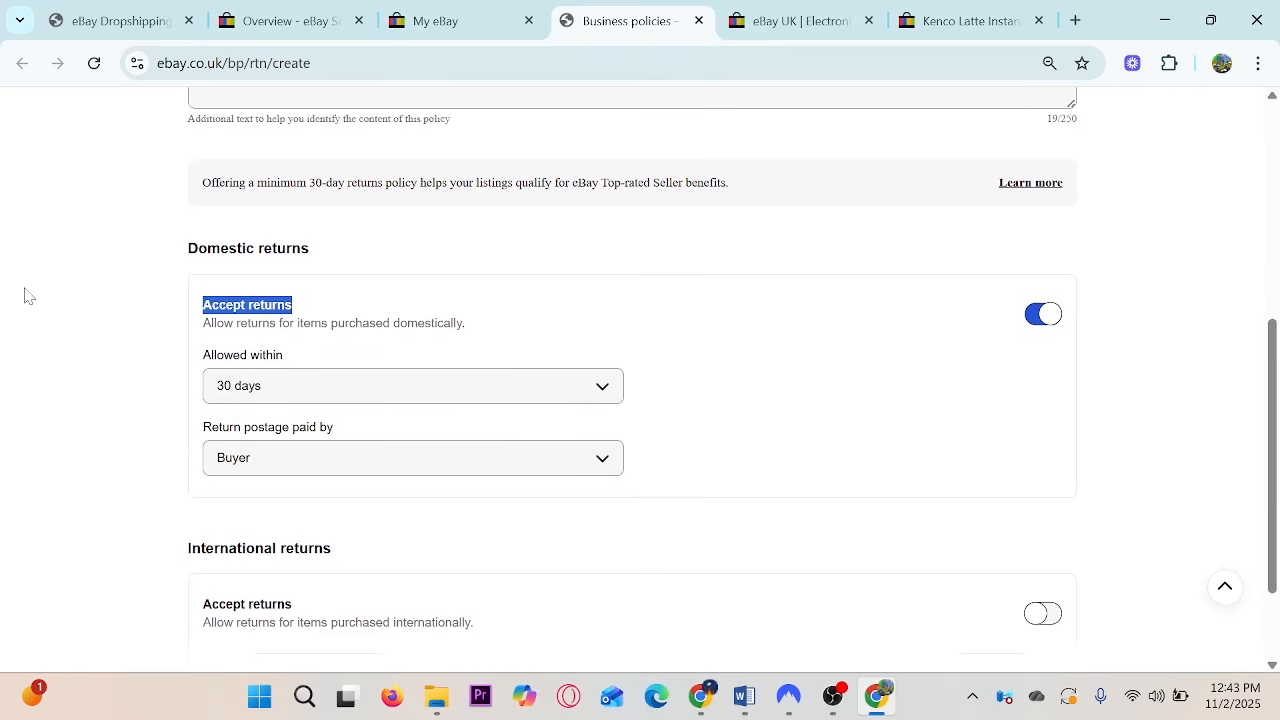
{"action": "left_click", "coordinate": [296, 310]}
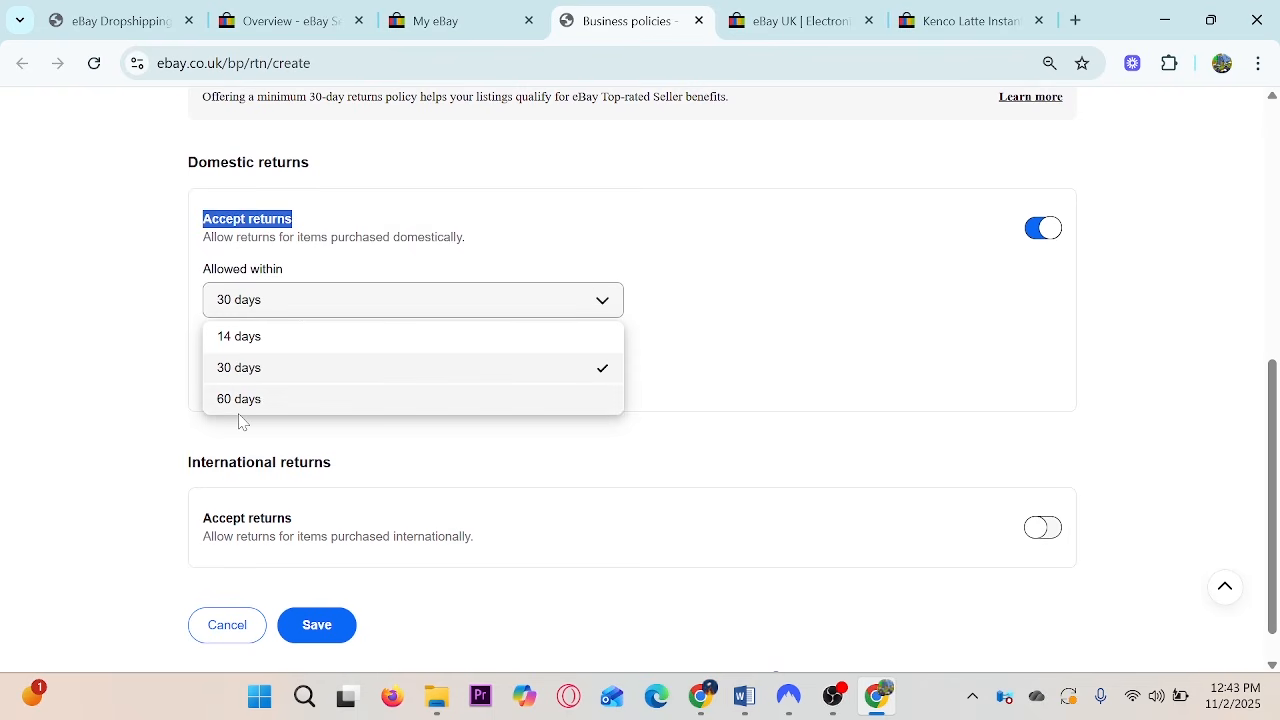
{"action": "left_click", "coordinate": [226, 371]}
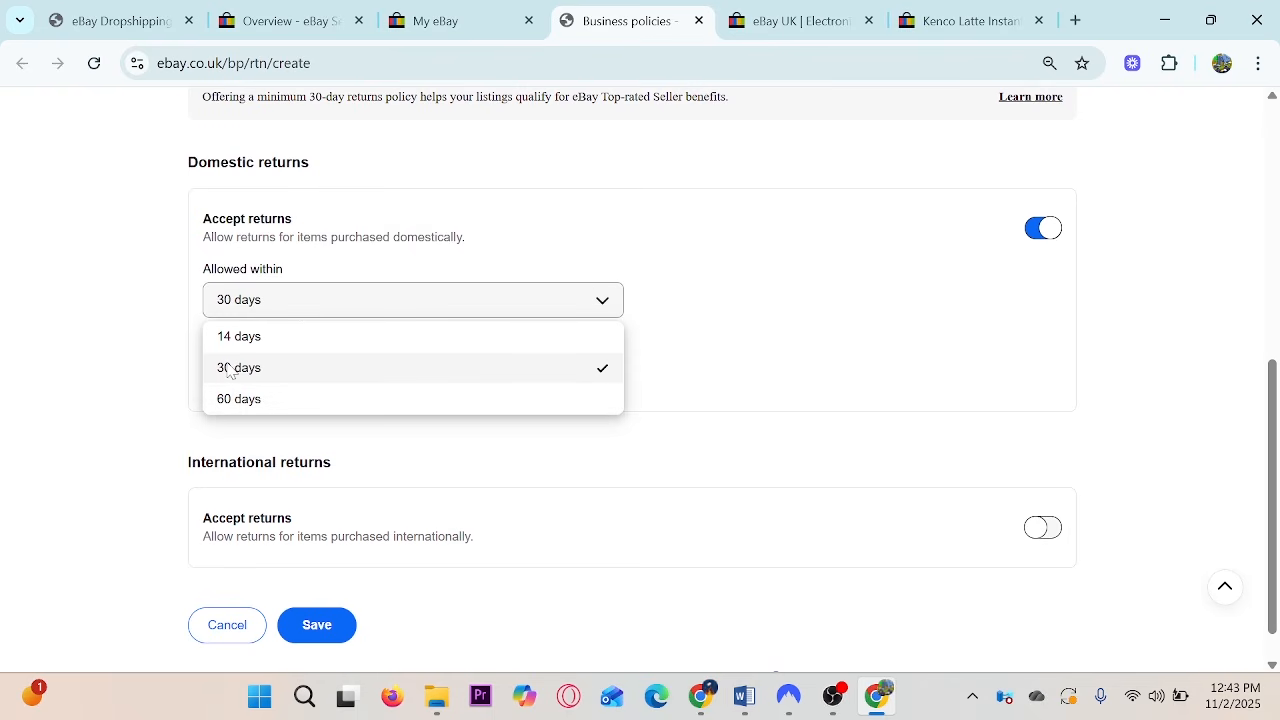
{"action": "left_click", "coordinate": [224, 367]}
Examine the choices for who pays the return postage on domestic returns, leaving the Buyer option selected.
{"action": "scroll", "coordinate": [243, 340], "scroll_direction": "down", "scroll_amount": 1}
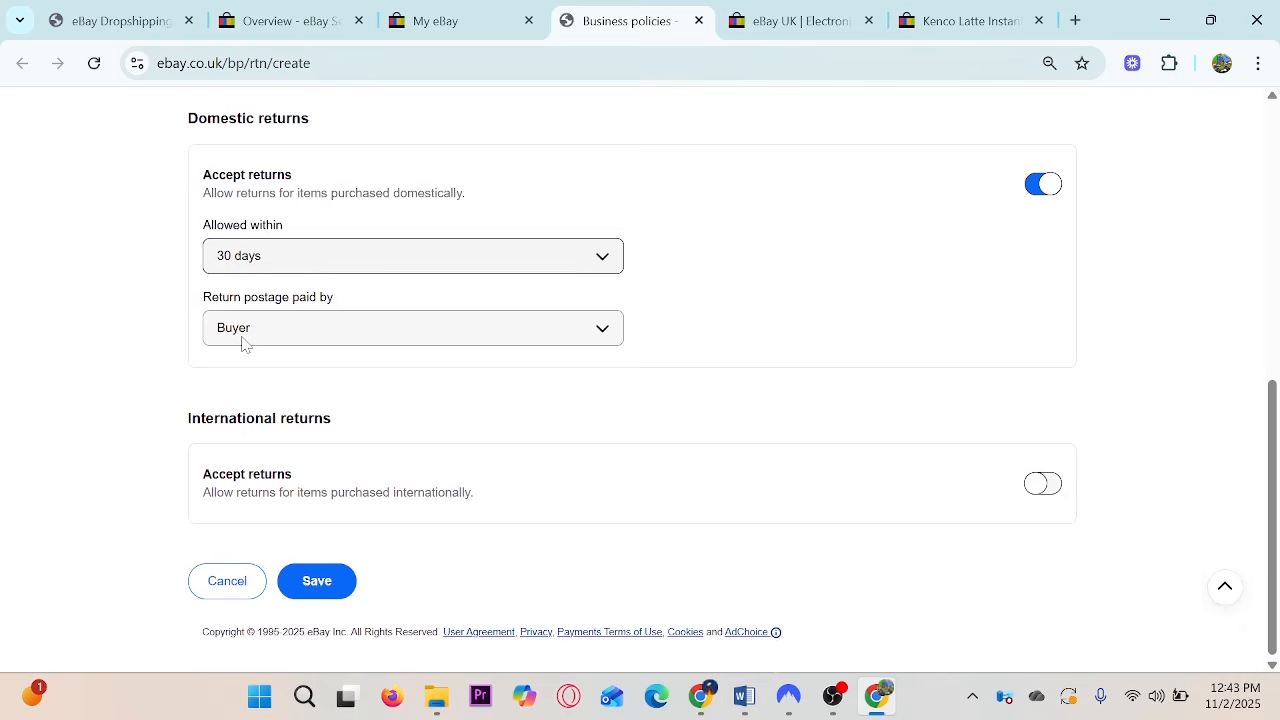
{"action": "left_click_drag", "start_coordinate": [198, 300], "coordinate": [359, 302]}
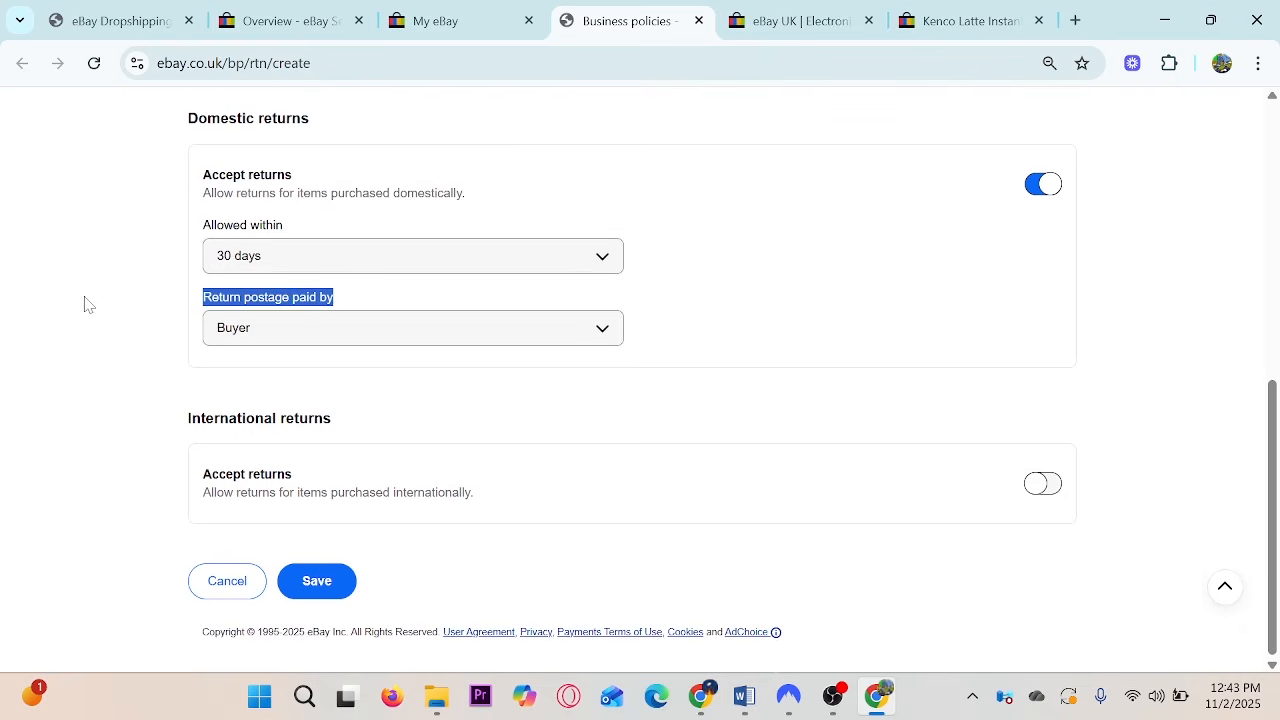
{"action": "left_click", "coordinate": [73, 303]}
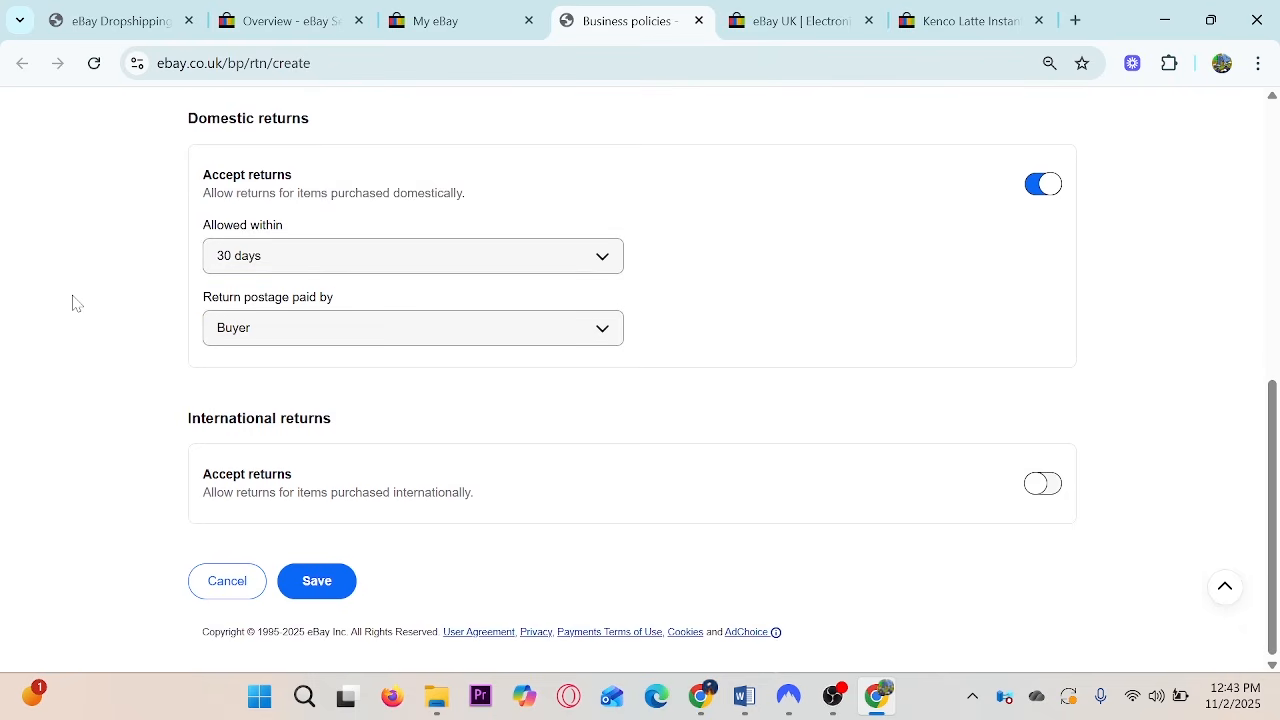
{"action": "left_click", "coordinate": [426, 333]}
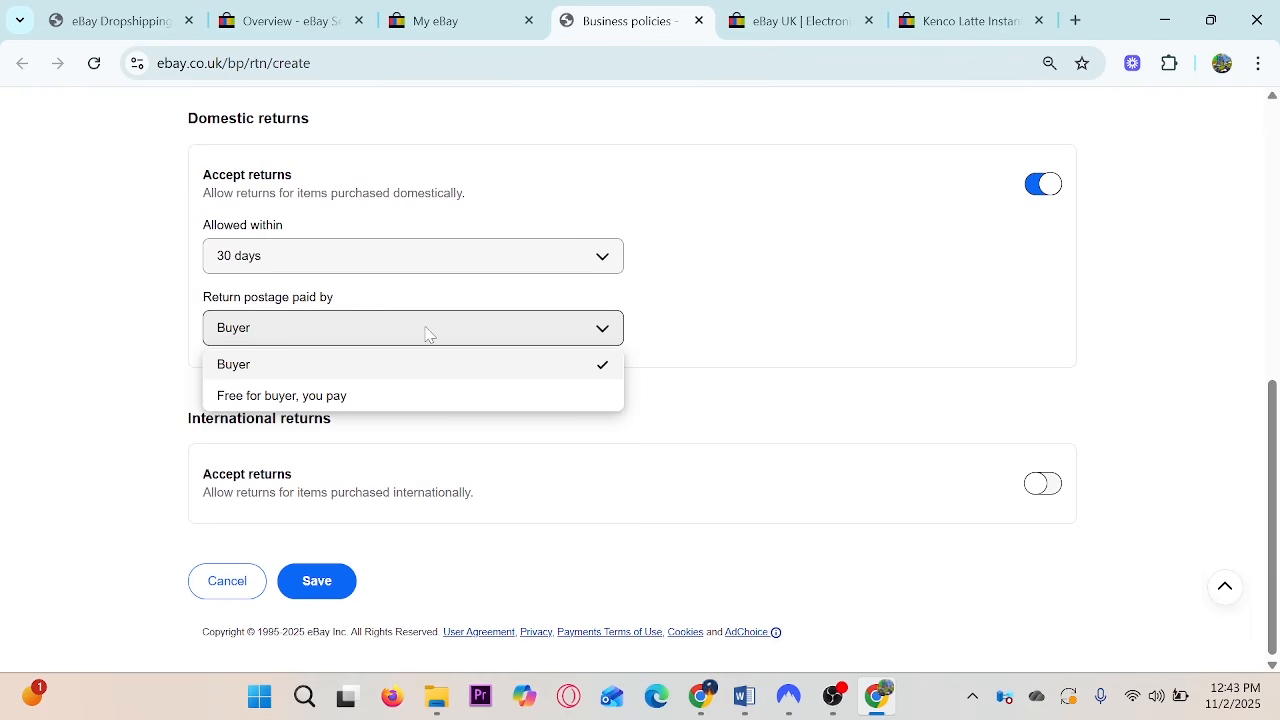
{"action": "left_click_drag", "start_coordinate": [196, 349], "coordinate": [416, 417]}
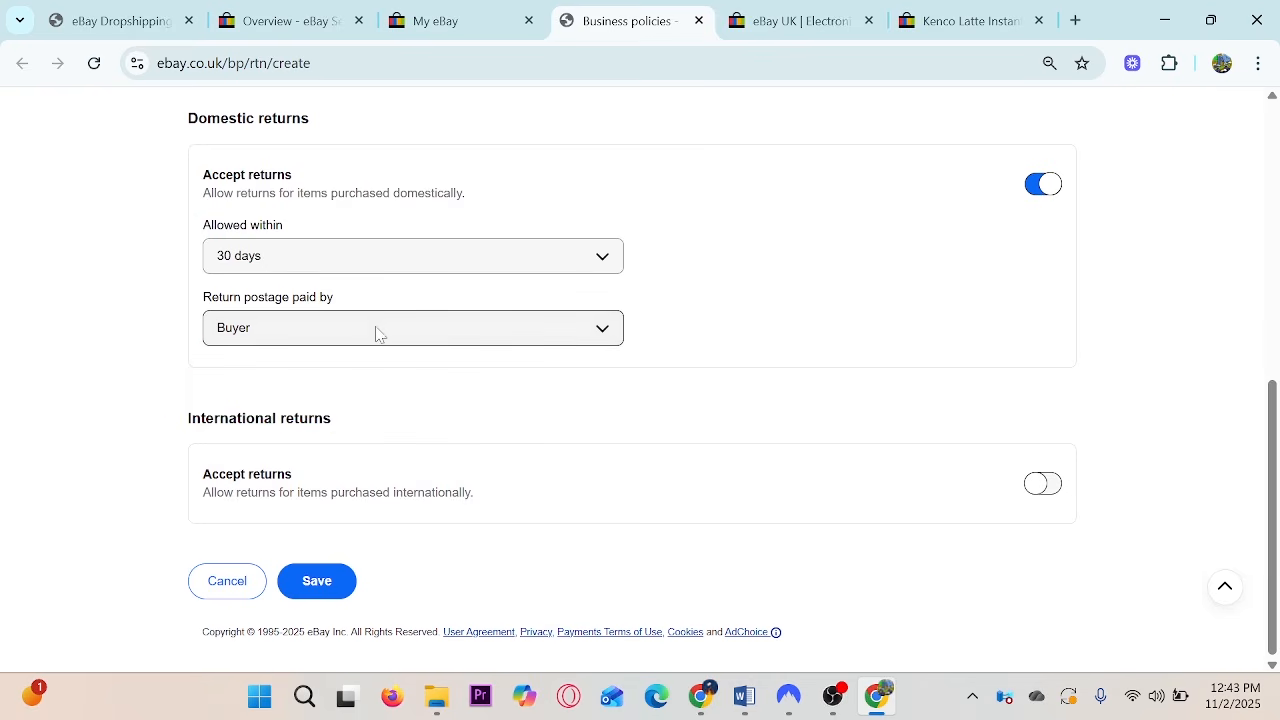
{"action": "left_click", "coordinate": [374, 331]}
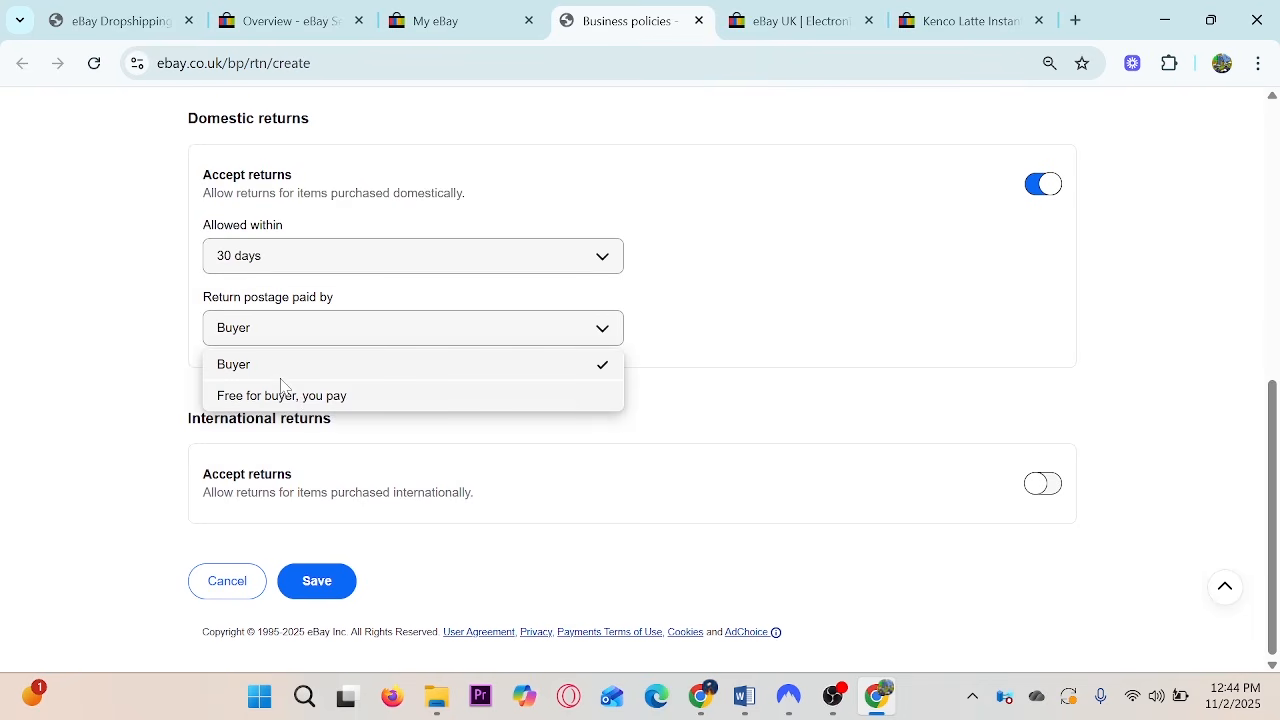
{"action": "left_click", "coordinate": [90, 352]}
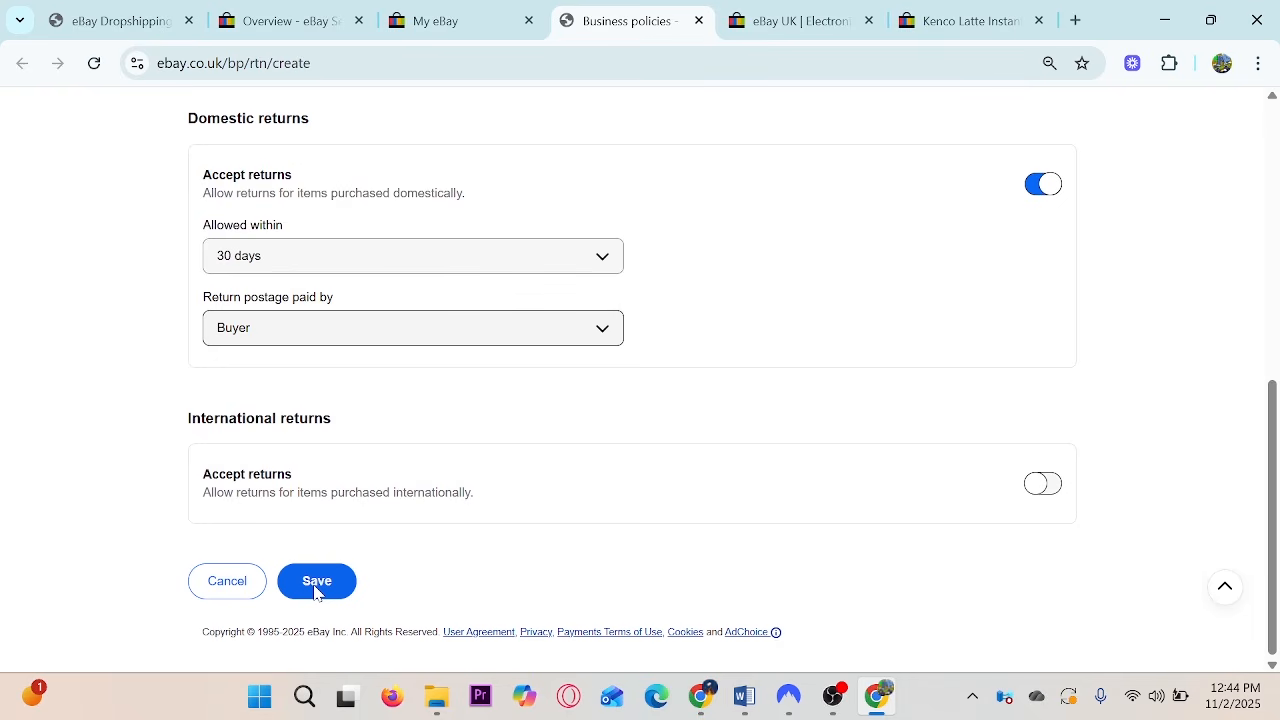
Return to the business policies list and open the form for creating a postage policy in a separate tab.
{"action": "left_click", "coordinate": [465, 20]}
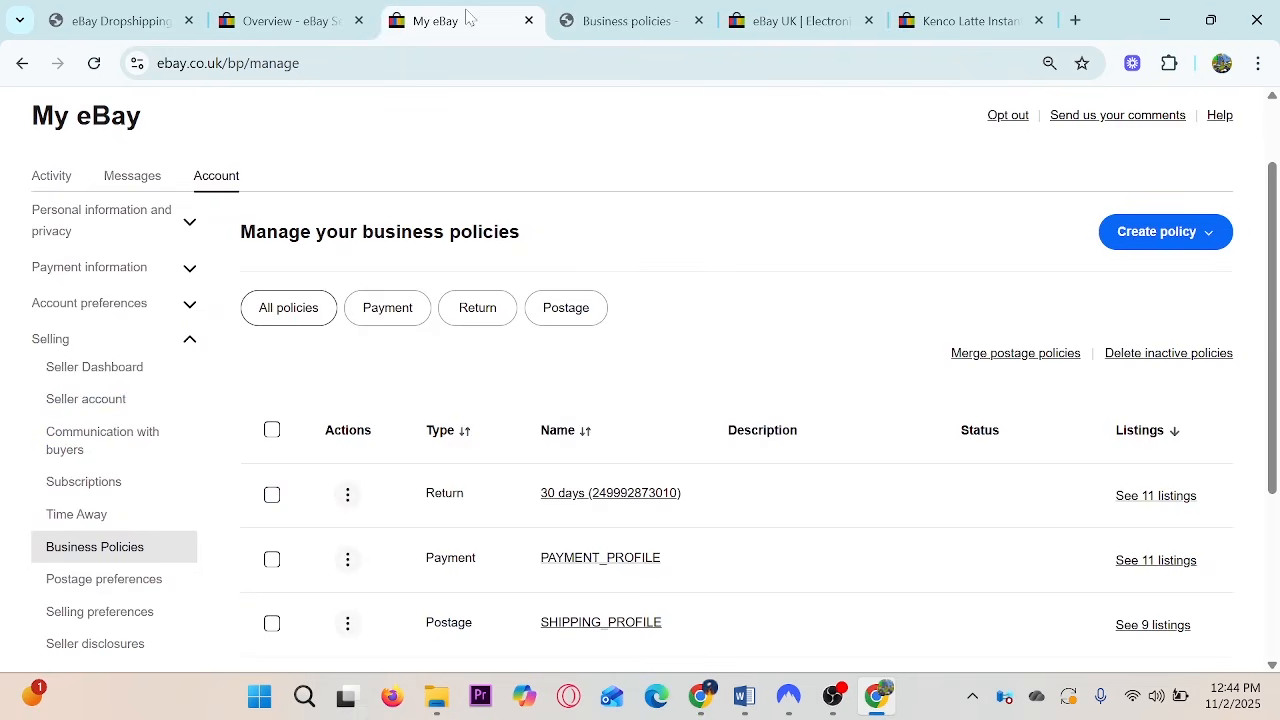
{"action": "left_click", "coordinate": [1220, 236]}
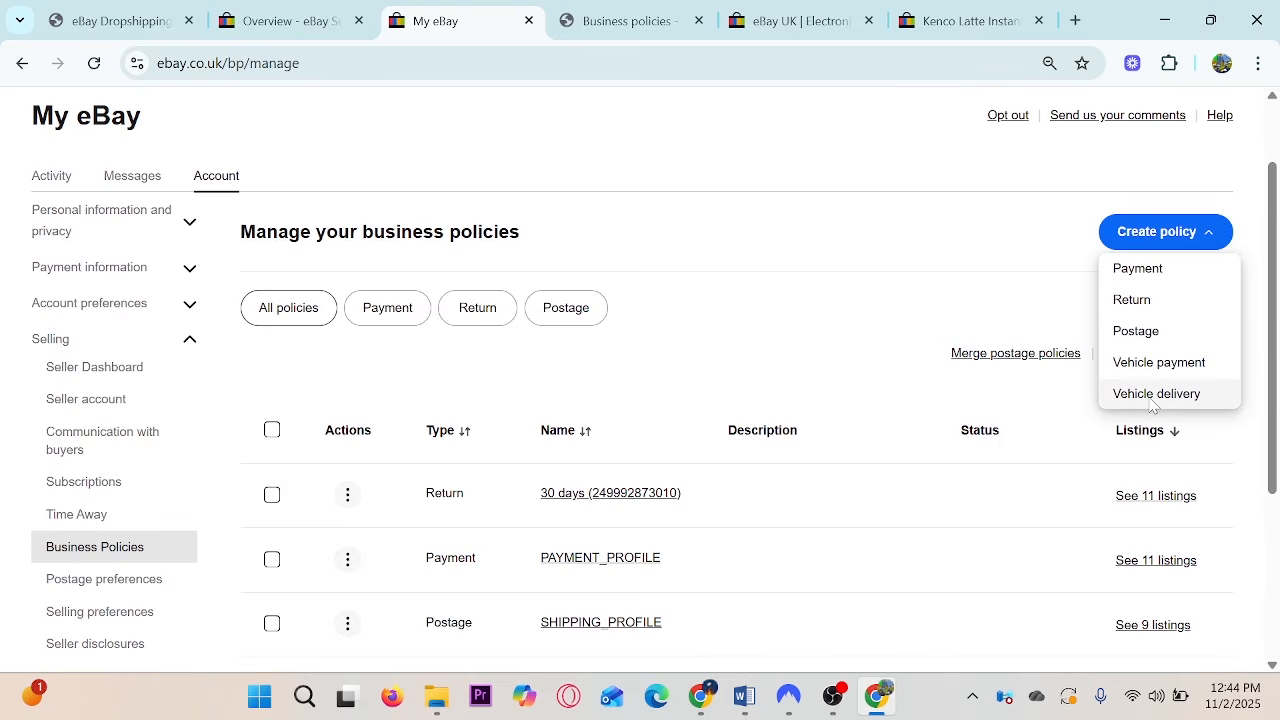
{"action": "middle_click", "coordinate": [1135, 338]}
{"action": "left_click", "coordinate": [545, 20]}
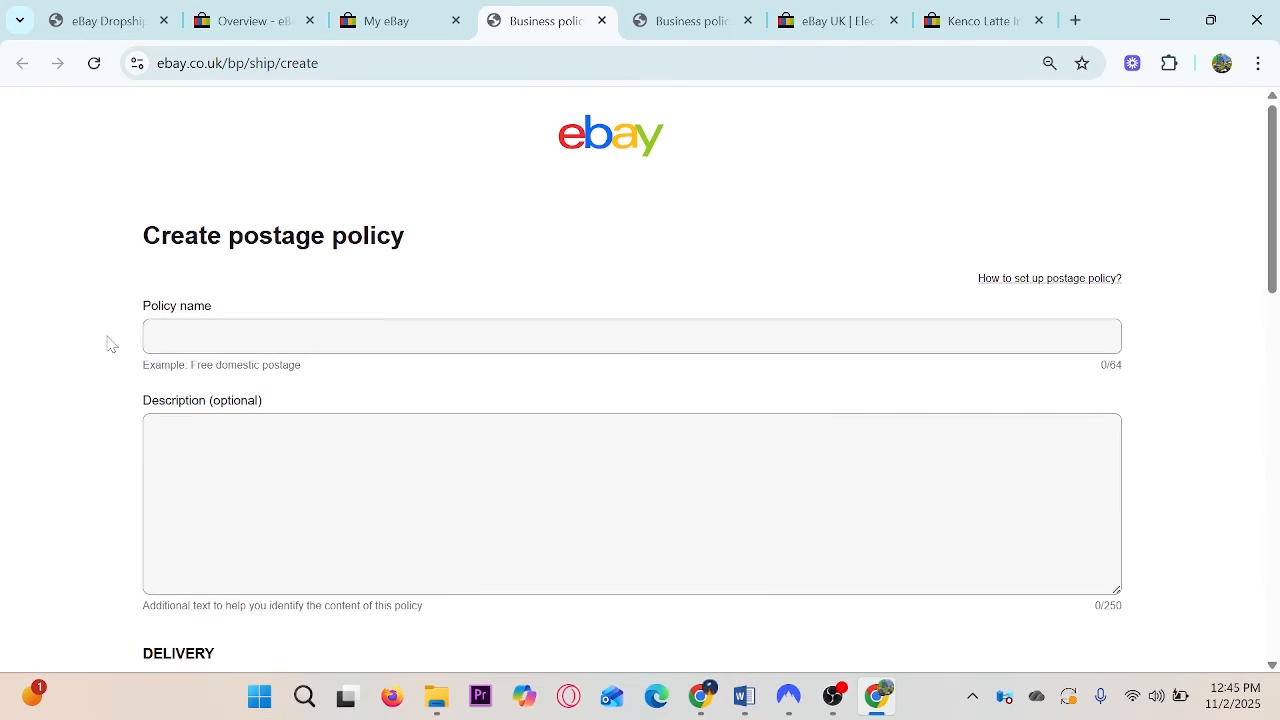
Name the new postage policy "Postage policy", reusing the wording of the page heading and capitalizing its first letter.
{"action": "left_click_drag", "start_coordinate": [228, 236], "coordinate": [409, 246]}
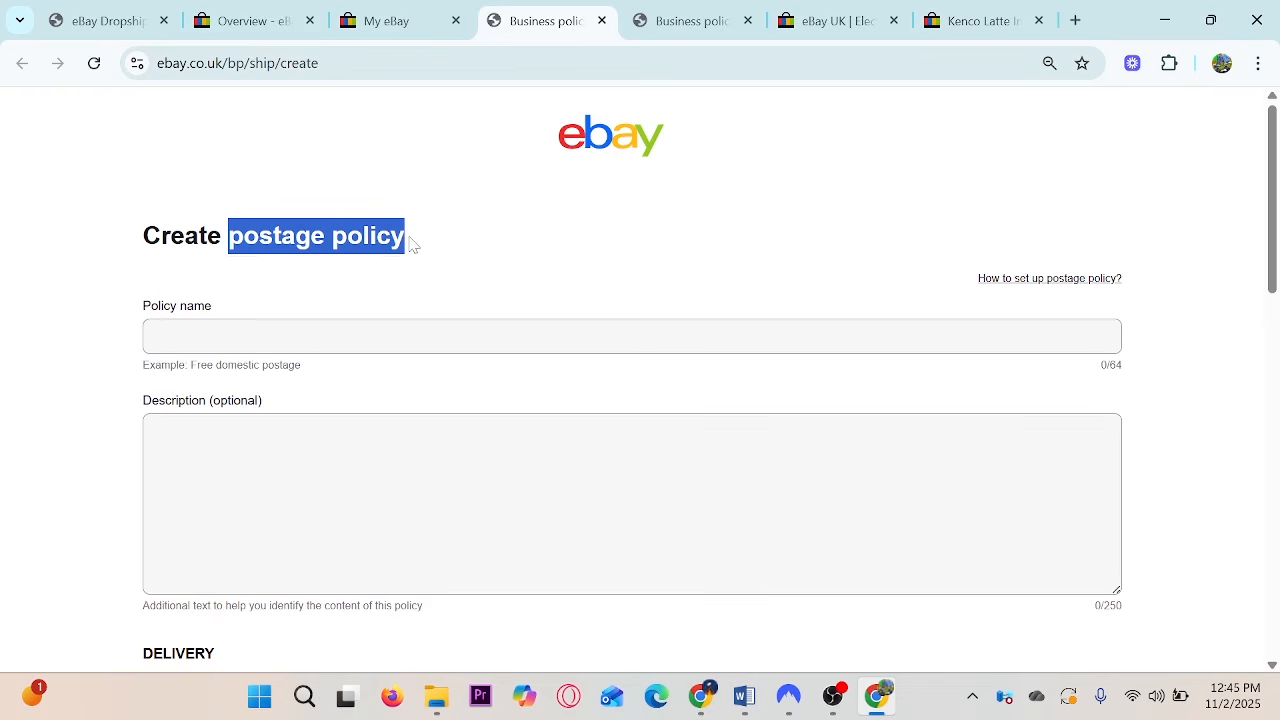
{"action": "key", "text": "ctrl+c"}
{"action": "left_click", "coordinate": [410, 336]}
{"action": "key", "text": "ctrl+v"}
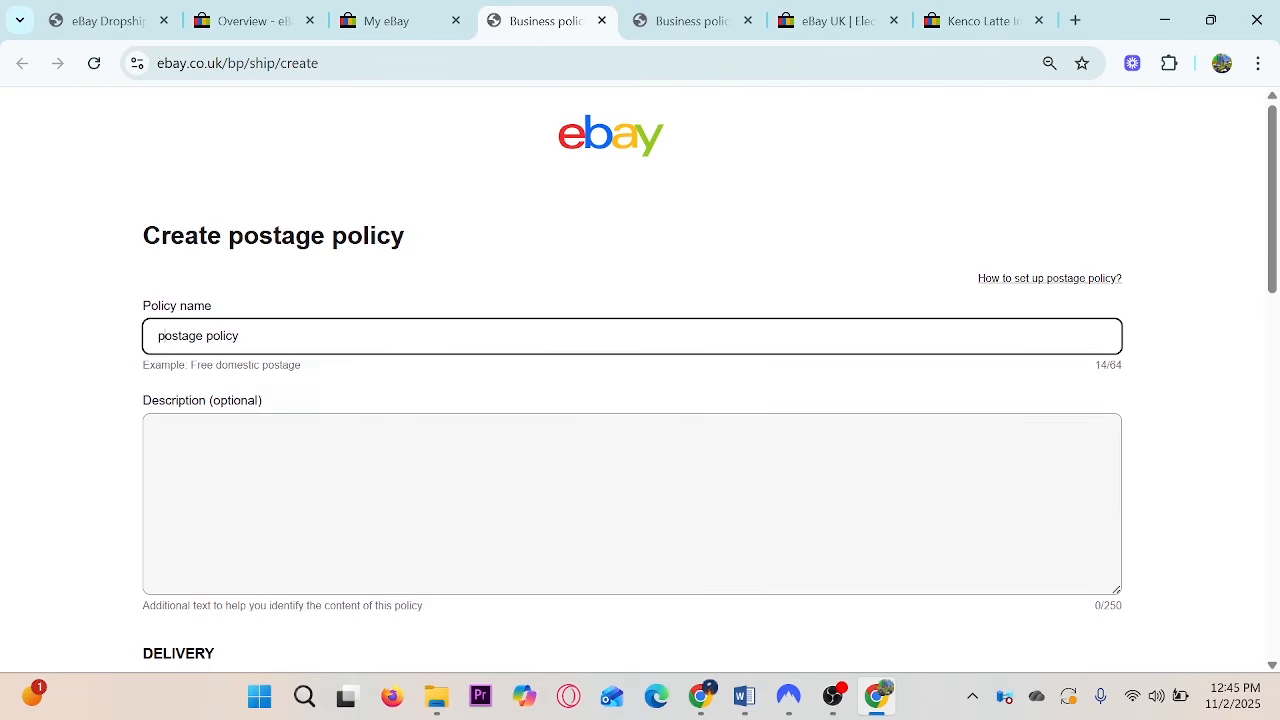
{"action": "left_click", "coordinate": [163, 336]}
{"action": "key", "text": "BackSpace"}
{"action": "type", "text": "P"}
{"action": "left_click", "coordinate": [670, 256]}
Check the postage details on the Kenco Latte listing and enter "same day dispatched" as the postage policy's description.
{"action": "left_click", "coordinate": [965, 12]}
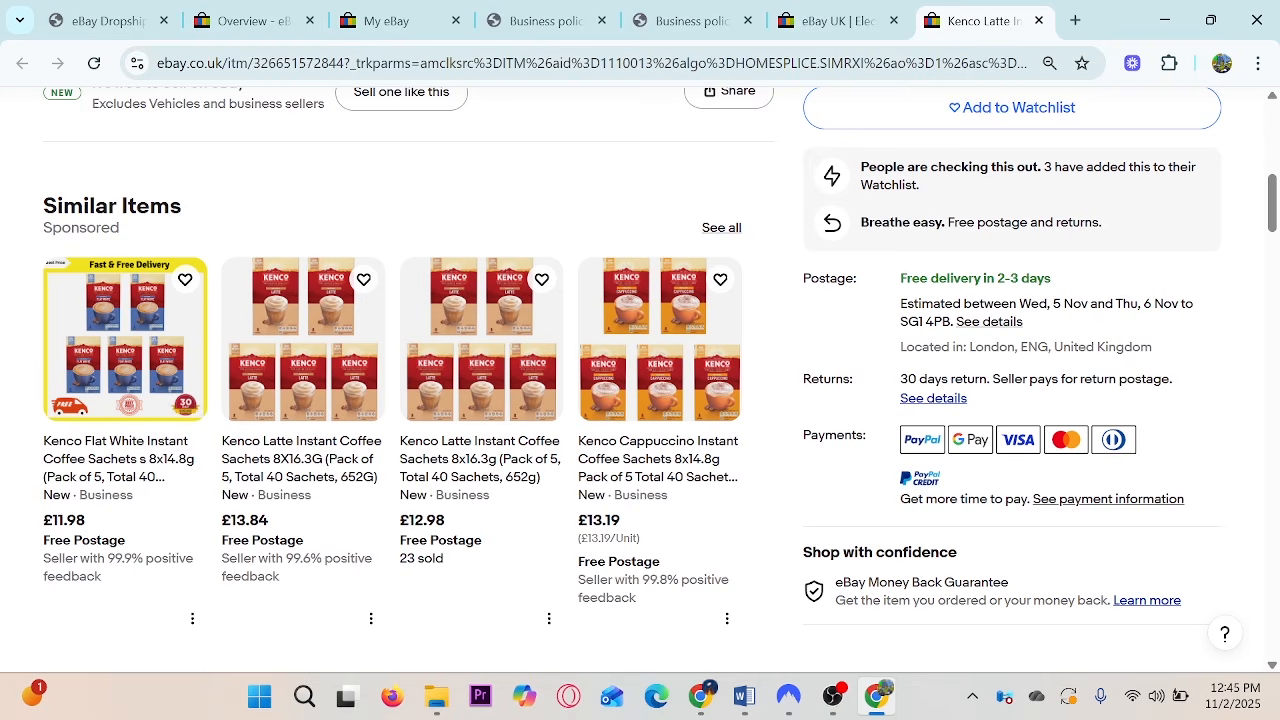
{"action": "mouse_move", "coordinate": [876, 254]}
{"action": "left_mouse_down"}
{"action": "mouse_move", "coordinate": [1088, 295]}
{"action": "mouse_move", "coordinate": [1163, 250]}
{"action": "left_mouse_up"}
{"action": "left_click", "coordinate": [540, 18]}
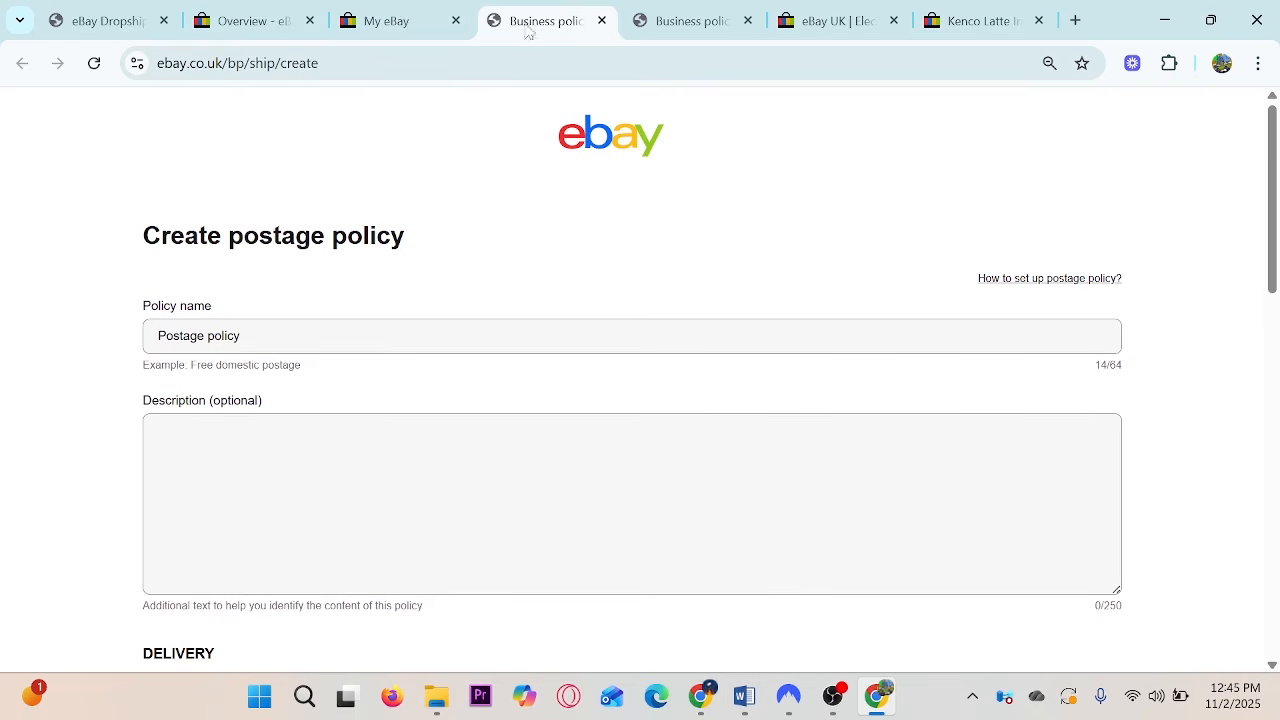
{"action": "left_click", "coordinate": [202, 398]}
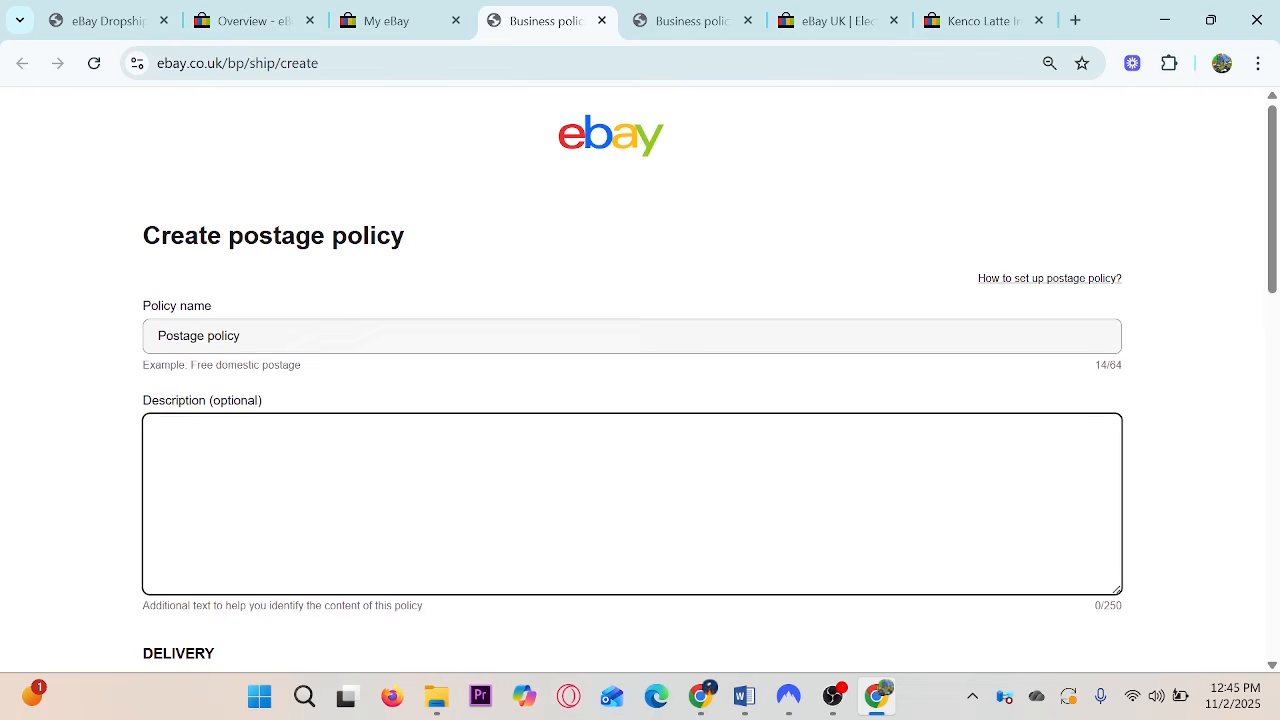
{"action": "type", "text": "same day dispatched"}
Review the postage method options in the delivery section, keeping standard postage for small to medium items.
{"action": "scroll", "coordinate": [80, 390], "scroll_direction": "down", "scroll_amount": 3}
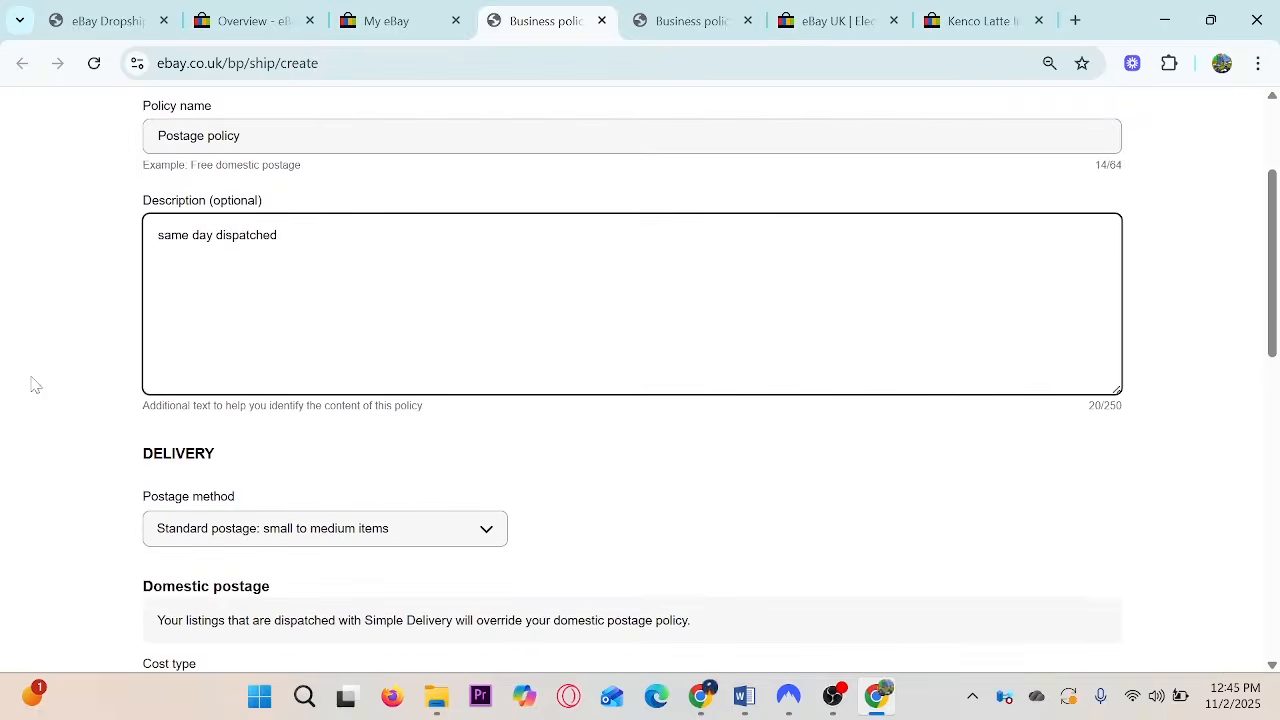
{"action": "scroll", "coordinate": [257, 266], "scroll_direction": "down", "scroll_amount": 2}
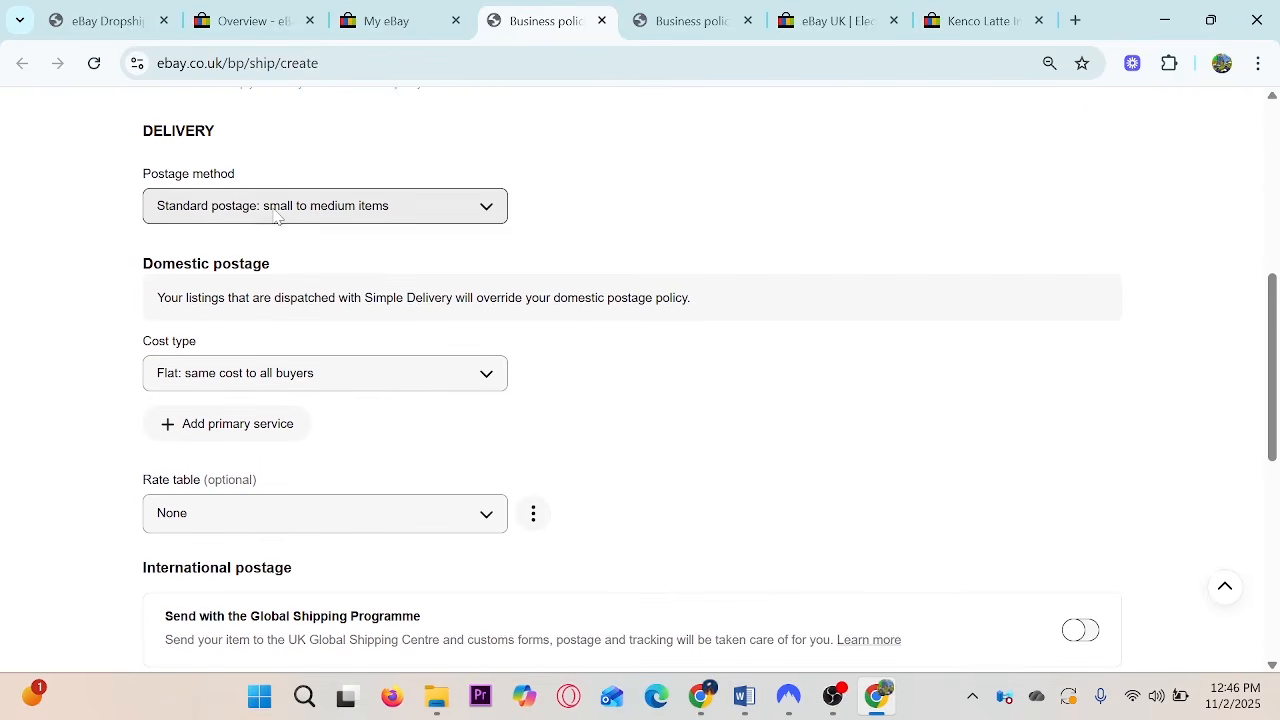
{"action": "left_click", "coordinate": [277, 215]}
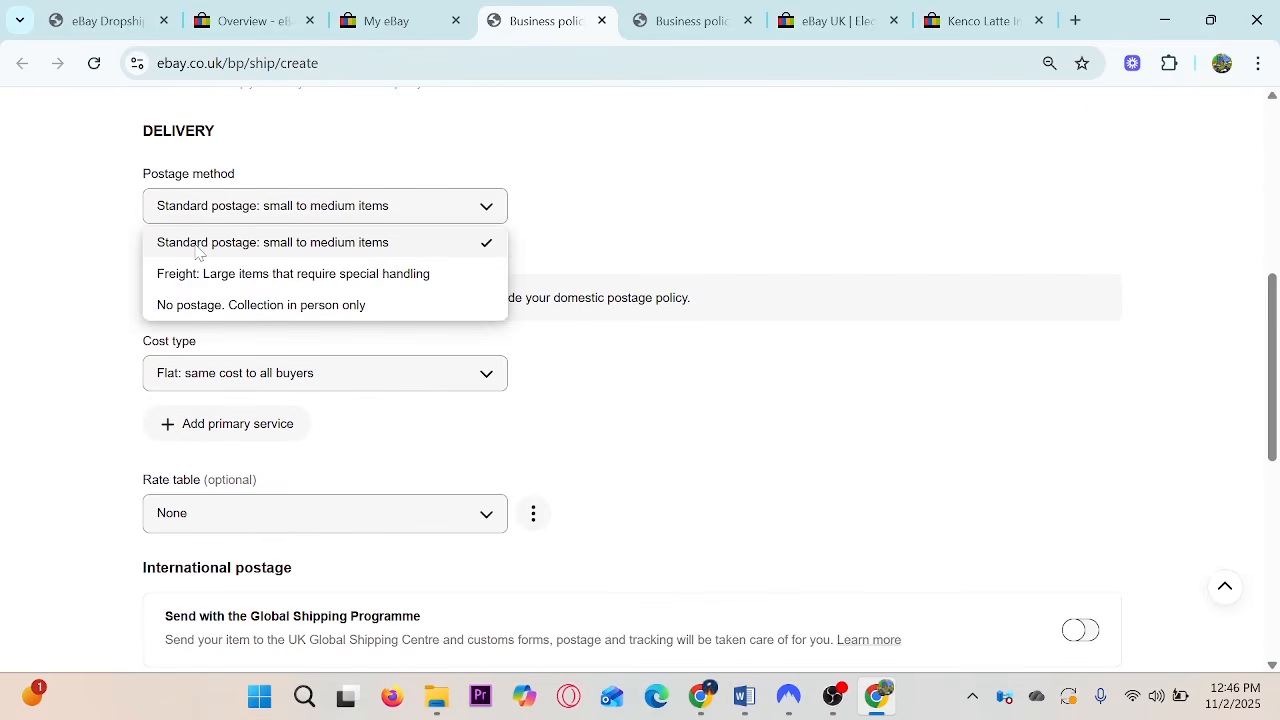
{"action": "left_click", "coordinate": [46, 246]}
{"action": "scroll", "coordinate": [46, 250], "scroll_direction": "down", "scroll_amount": 1}
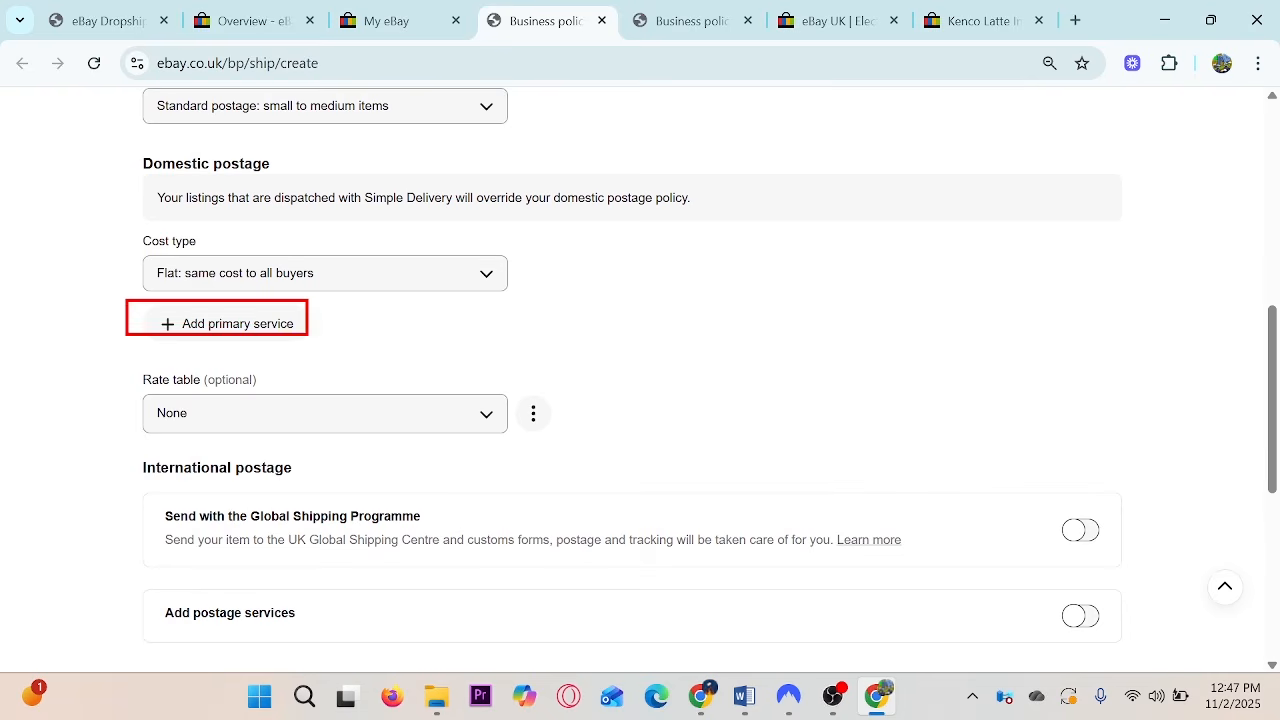
Start adding a primary service for domestic postage, browse the available services and filter them by "other".
{"action": "left_click", "coordinate": [224, 334]}
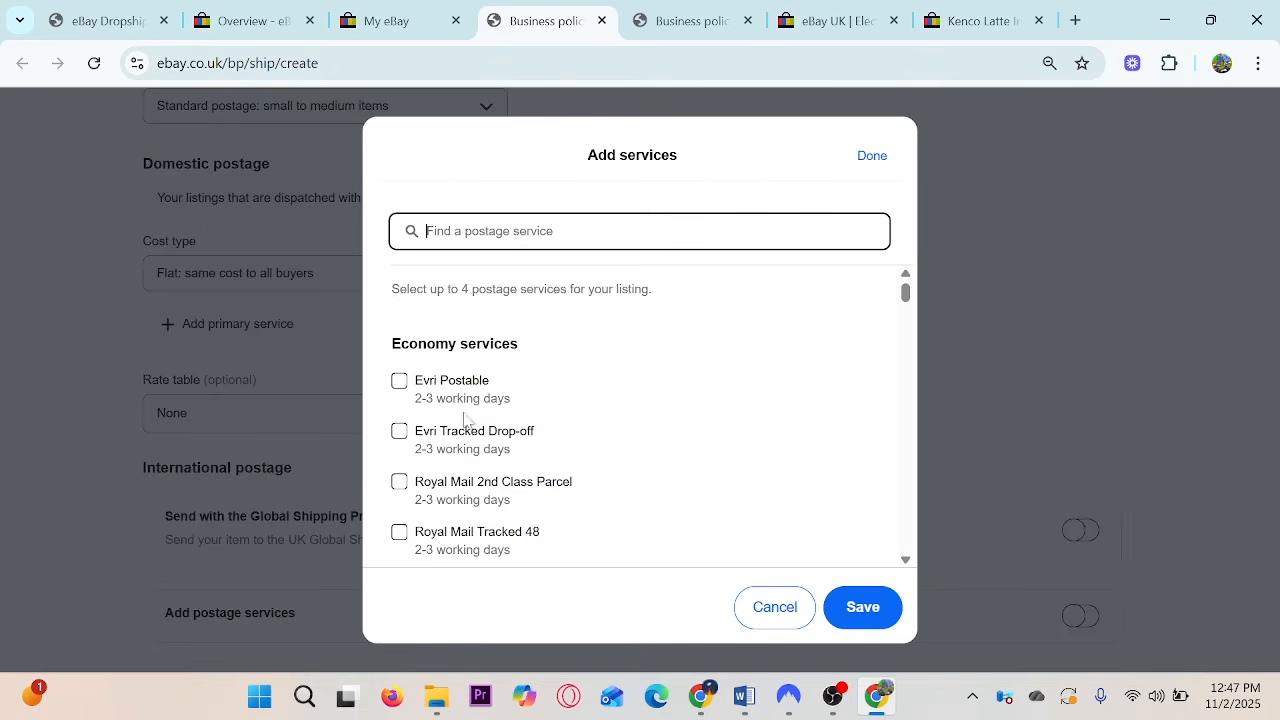
{"action": "scroll", "coordinate": [476, 424], "scroll_direction": "down", "scroll_amount": 5}
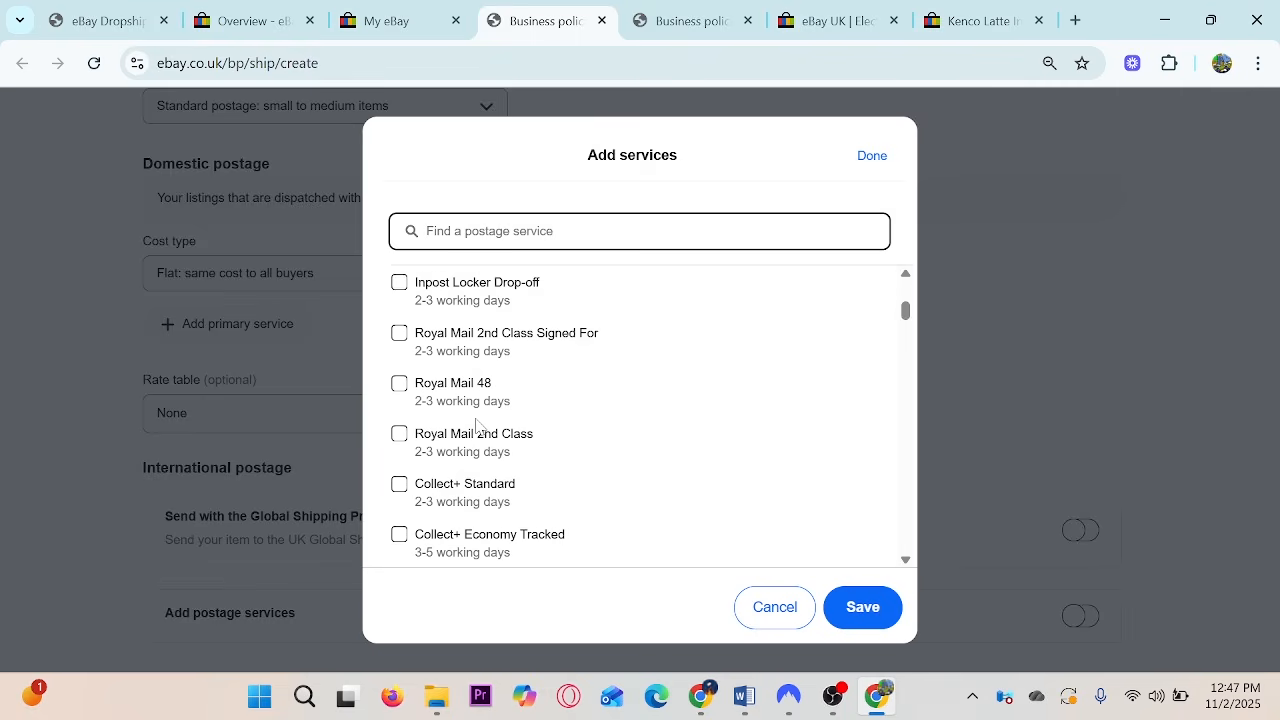
{"action": "scroll", "coordinate": [476, 424], "scroll_direction": "down", "scroll_amount": 6}
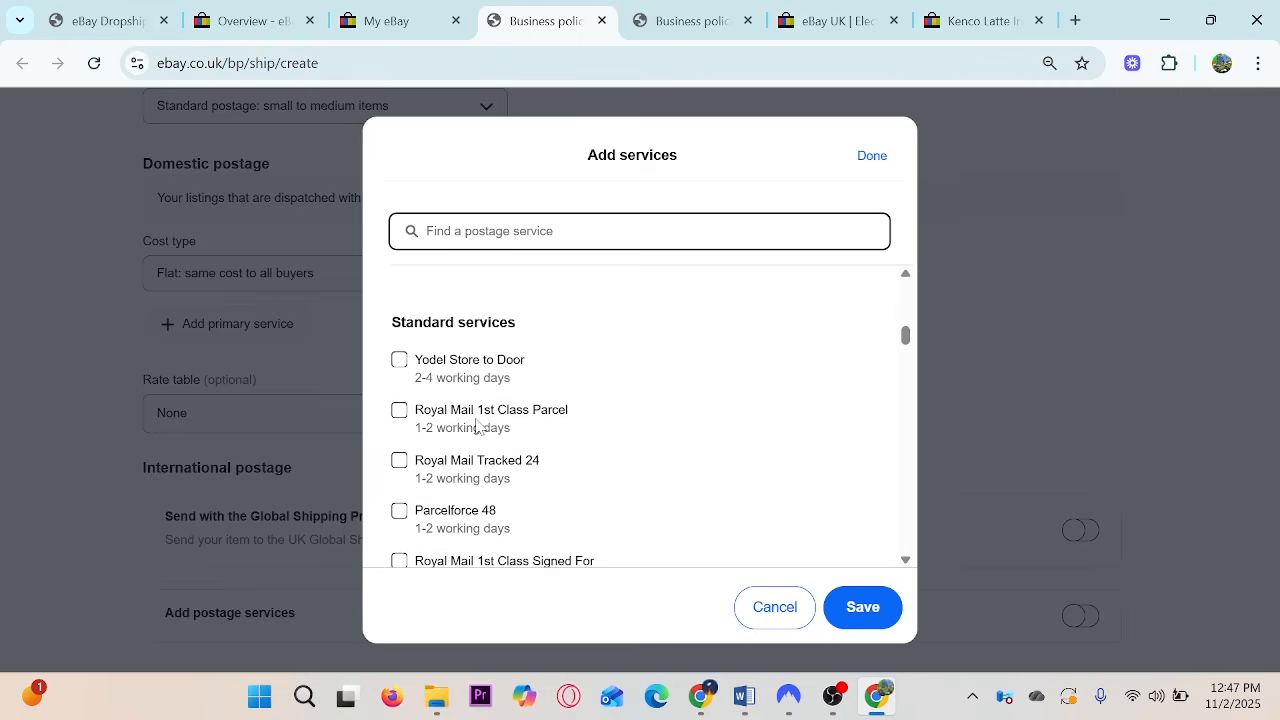
{"action": "scroll", "coordinate": [477, 427], "scroll_direction": "down", "scroll_amount": 5}
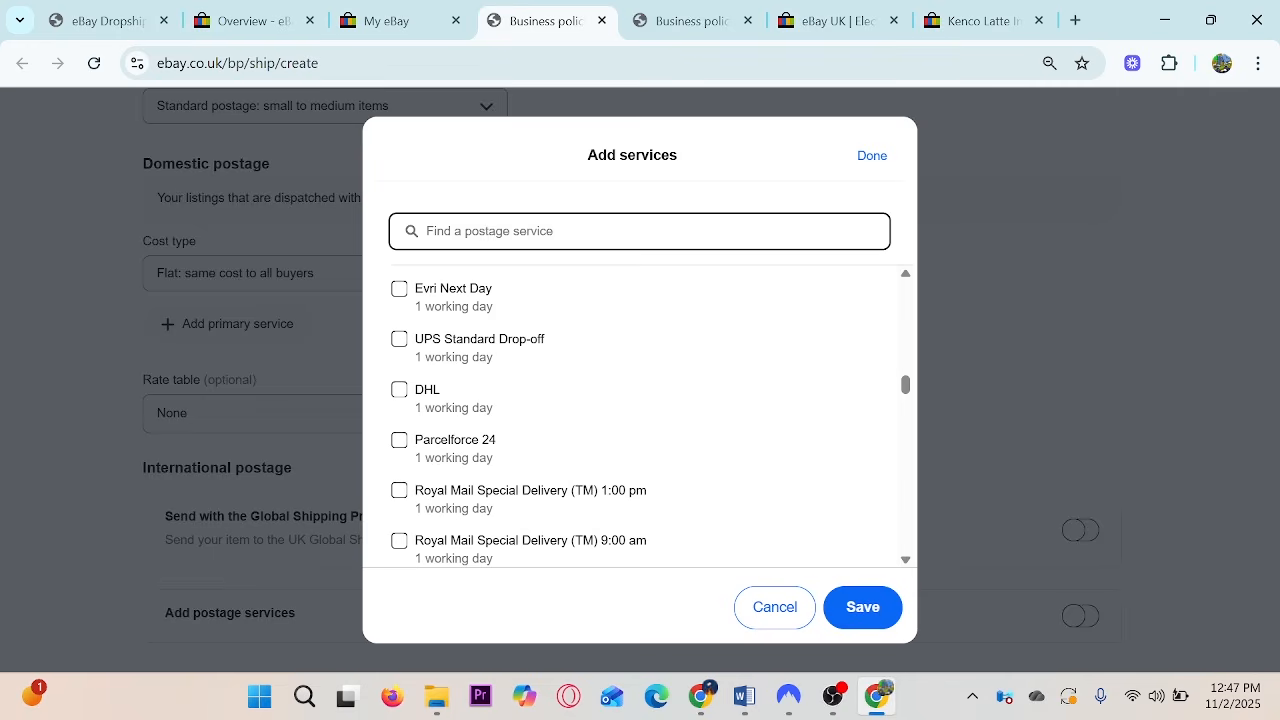
{"action": "type", "text": "other"}
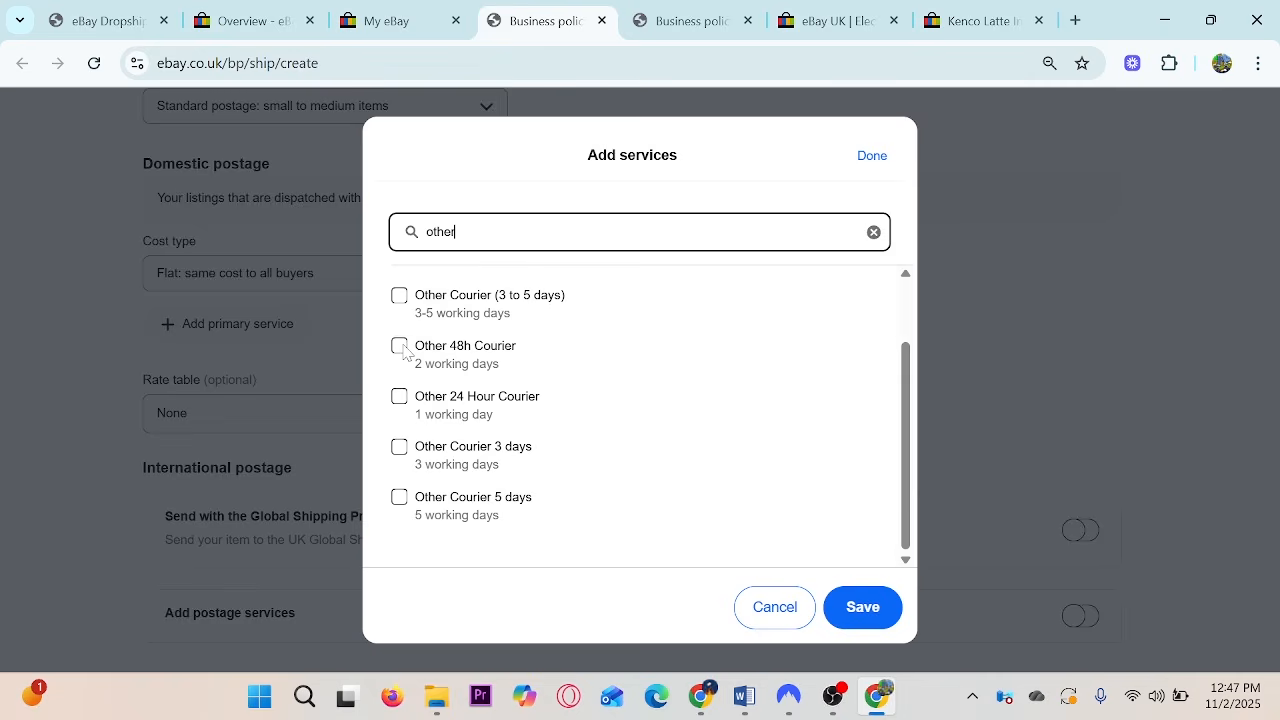
Check the late delivery rate in the seller level section of the seller overview and return to the postage policy form.
{"action": "left_click", "coordinate": [241, 12]}
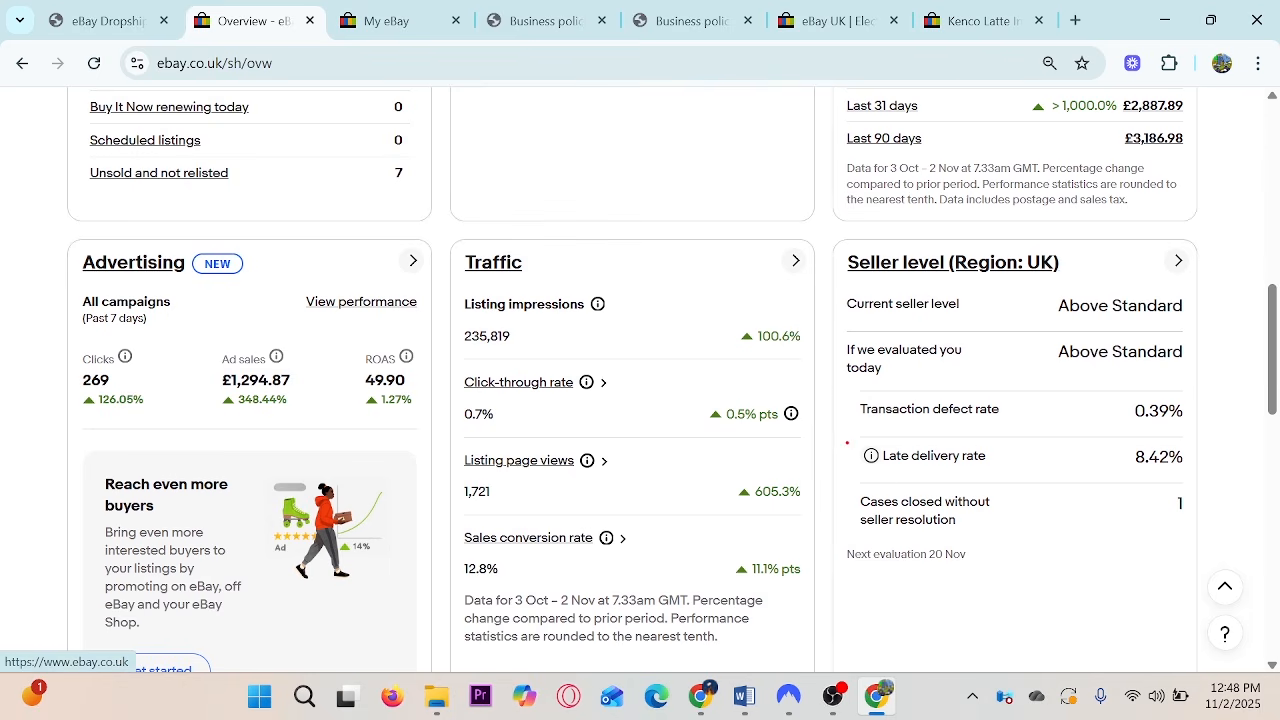
{"action": "mouse_move", "coordinate": [850, 420]}
{"action": "left_mouse_down"}
{"action": "mouse_move", "coordinate": [924, 454]}
{"action": "mouse_move", "coordinate": [1210, 478]}
{"action": "left_mouse_up"}
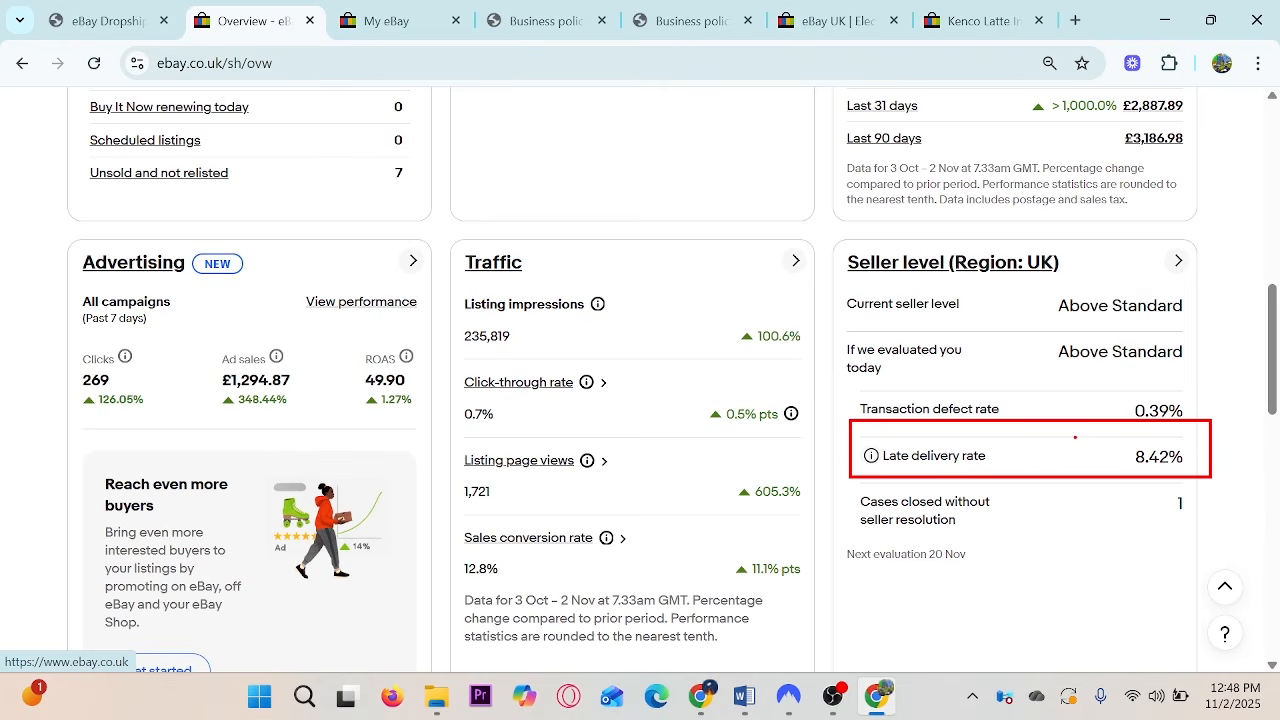
{"action": "mouse_move", "coordinate": [1075, 437]}
{"action": "left_mouse_down"}
{"action": "mouse_move", "coordinate": [1082, 450]}
{"action": "mouse_move", "coordinate": [1114, 424]}
{"action": "left_mouse_up"}
{"action": "key", "text": "Escape"}
{"action": "left_click", "coordinate": [573, 16]}
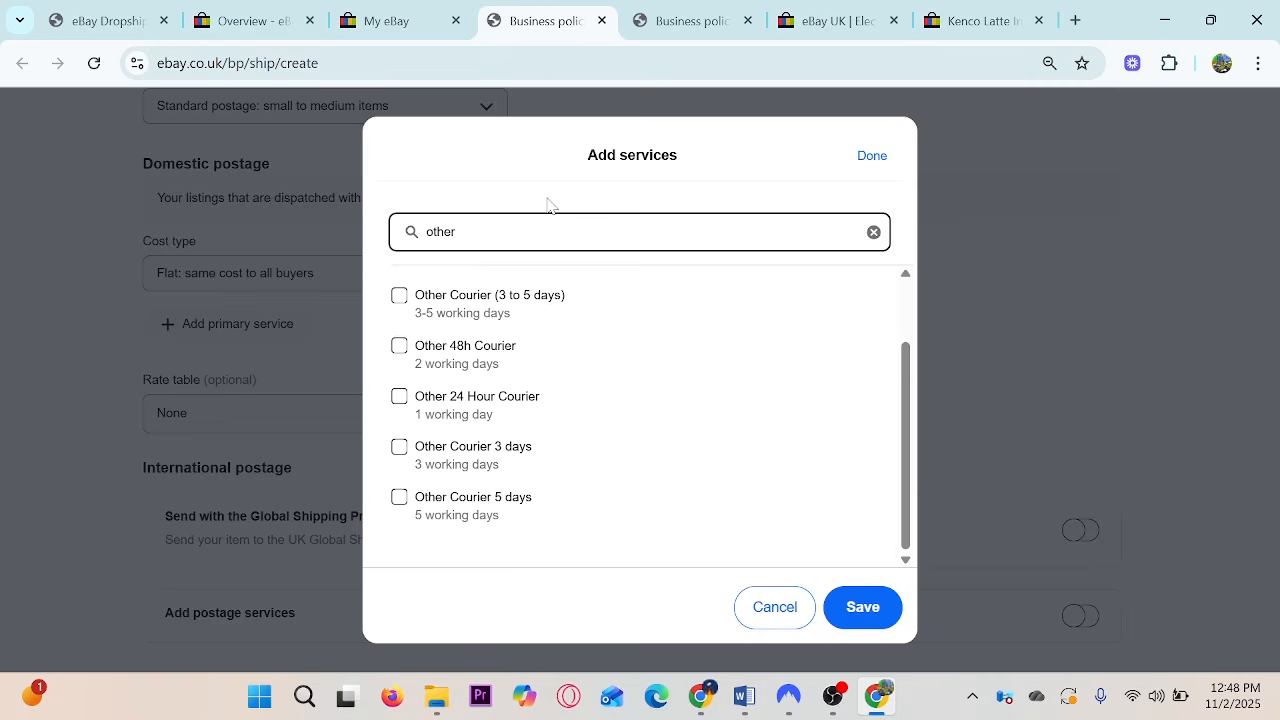
Add Other Courier (3 to 5 days) as the primary domestic postage service.
{"action": "left_click", "coordinate": [400, 296]}
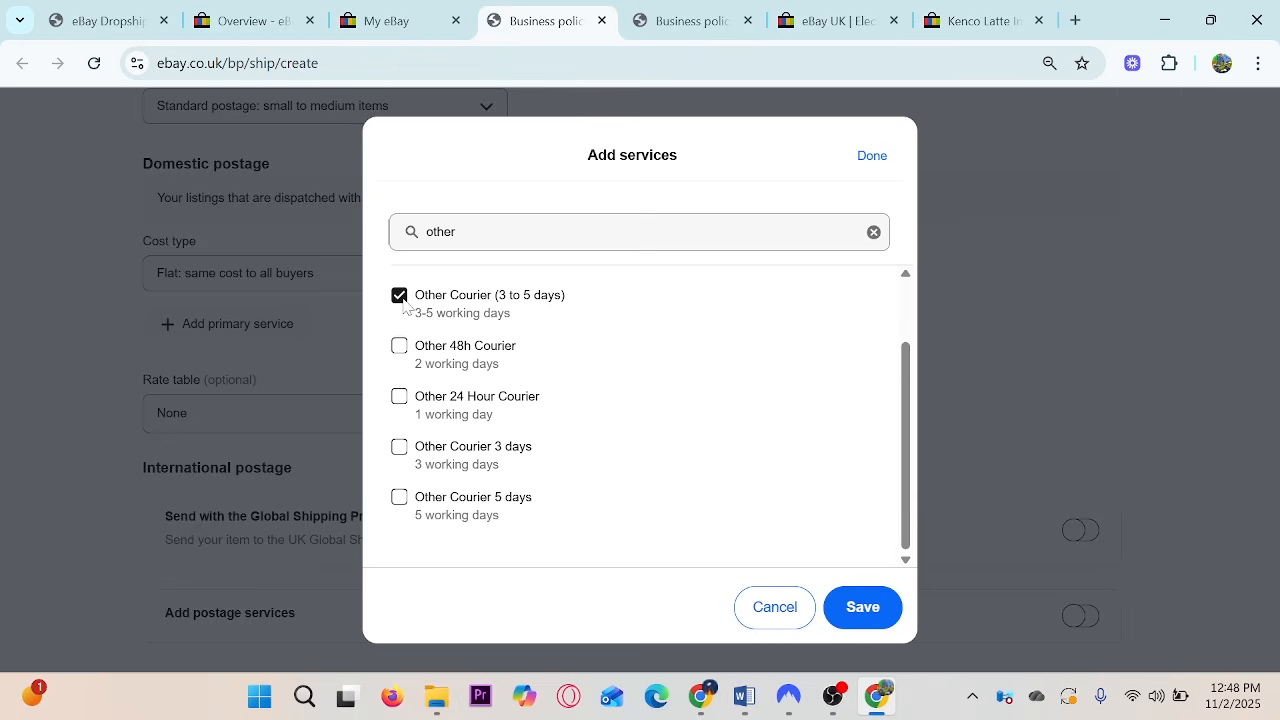
{"action": "left_click", "coordinate": [865, 612]}
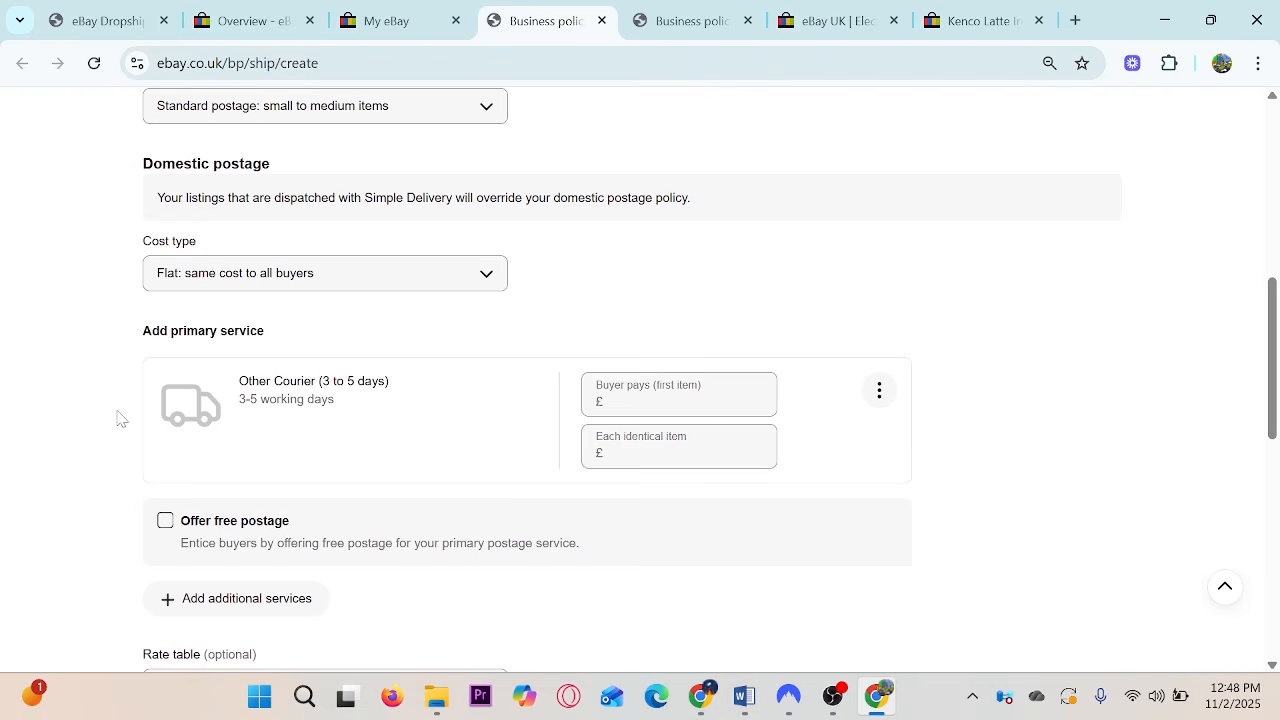
Set the buyer's charge for the first item sent with Other Courier to £1.99.
{"action": "scroll", "coordinate": [117, 418], "scroll_direction": "down", "scroll_amount": 1}
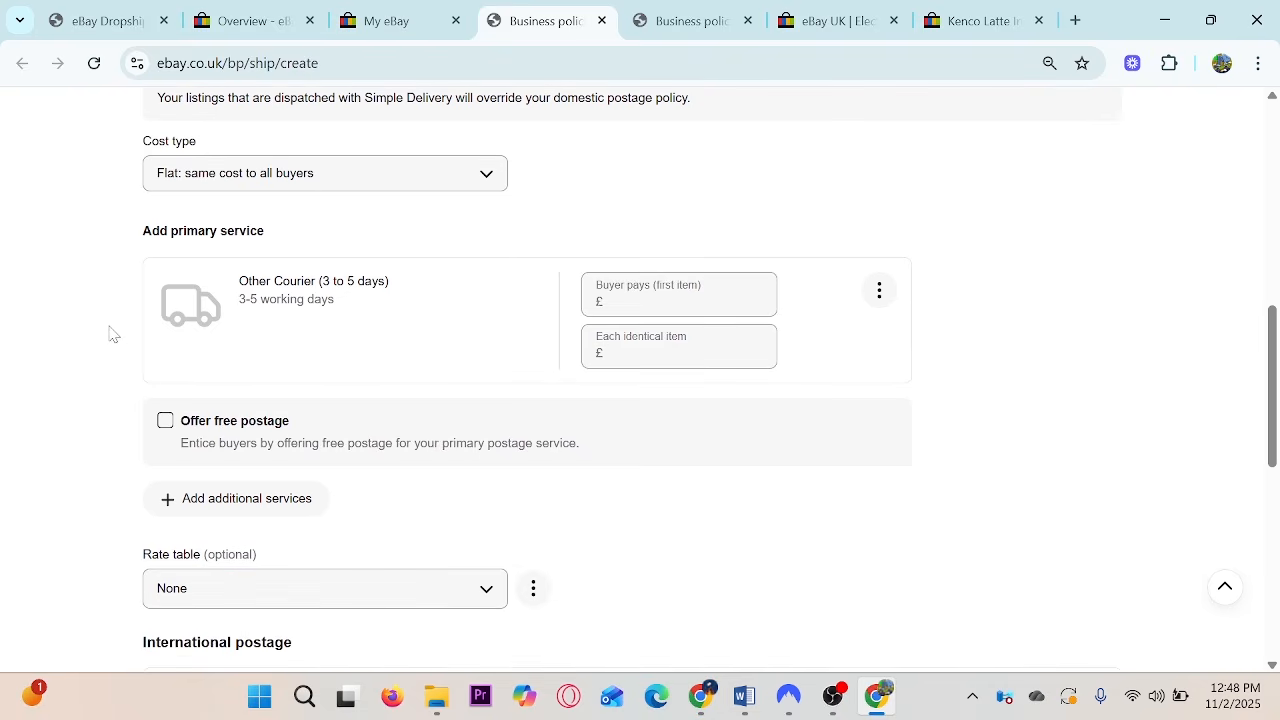
{"action": "left_click", "coordinate": [660, 300]}
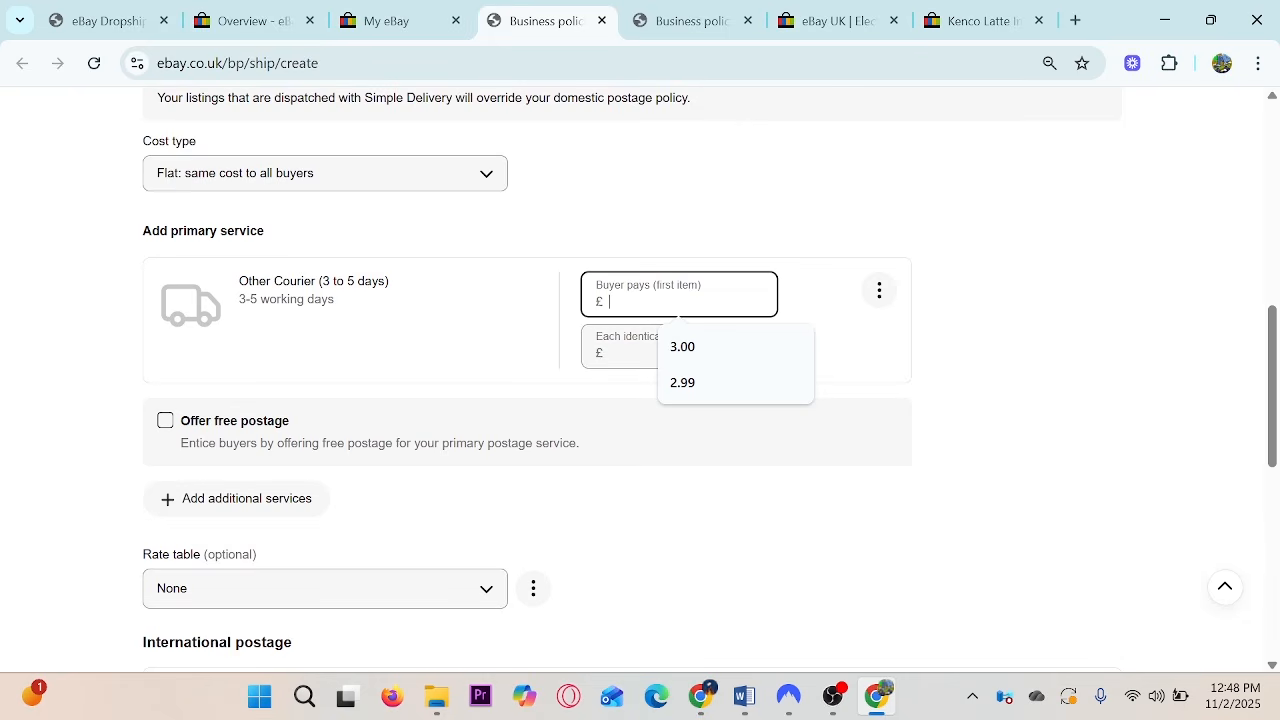
{"action": "type", "text": "1.99"}
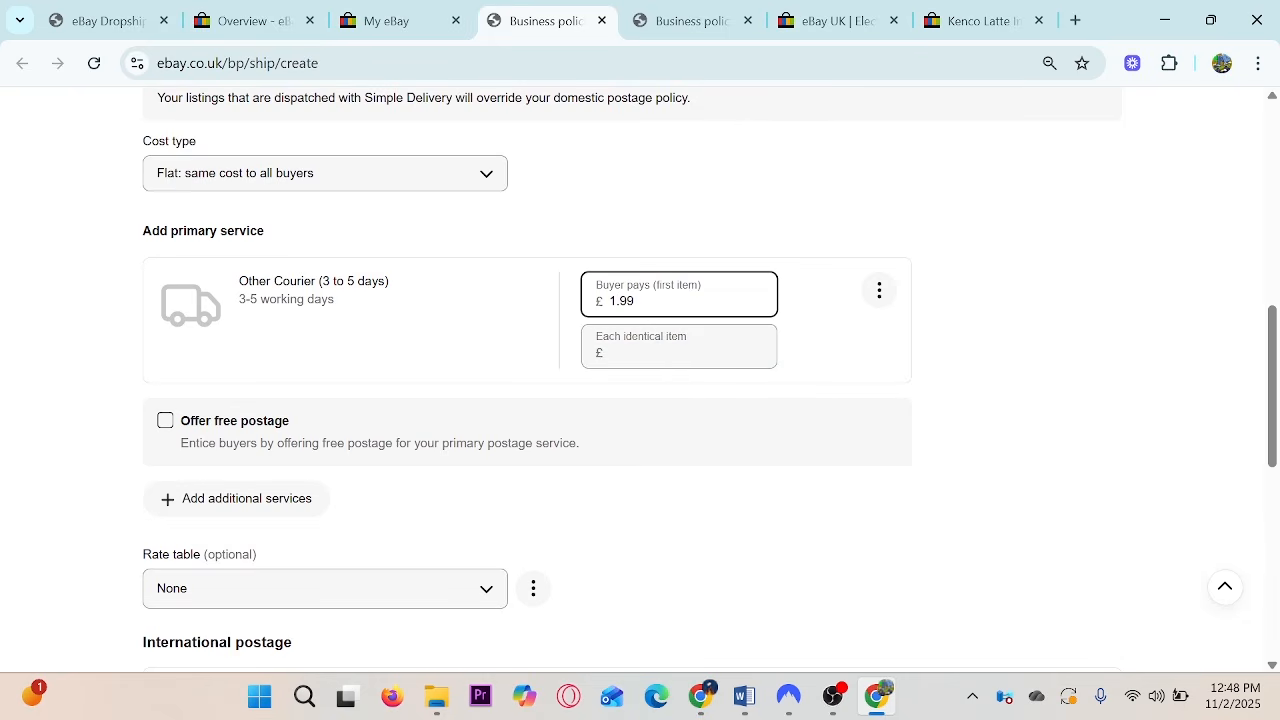
{"action": "left_click", "coordinate": [968, 318]}
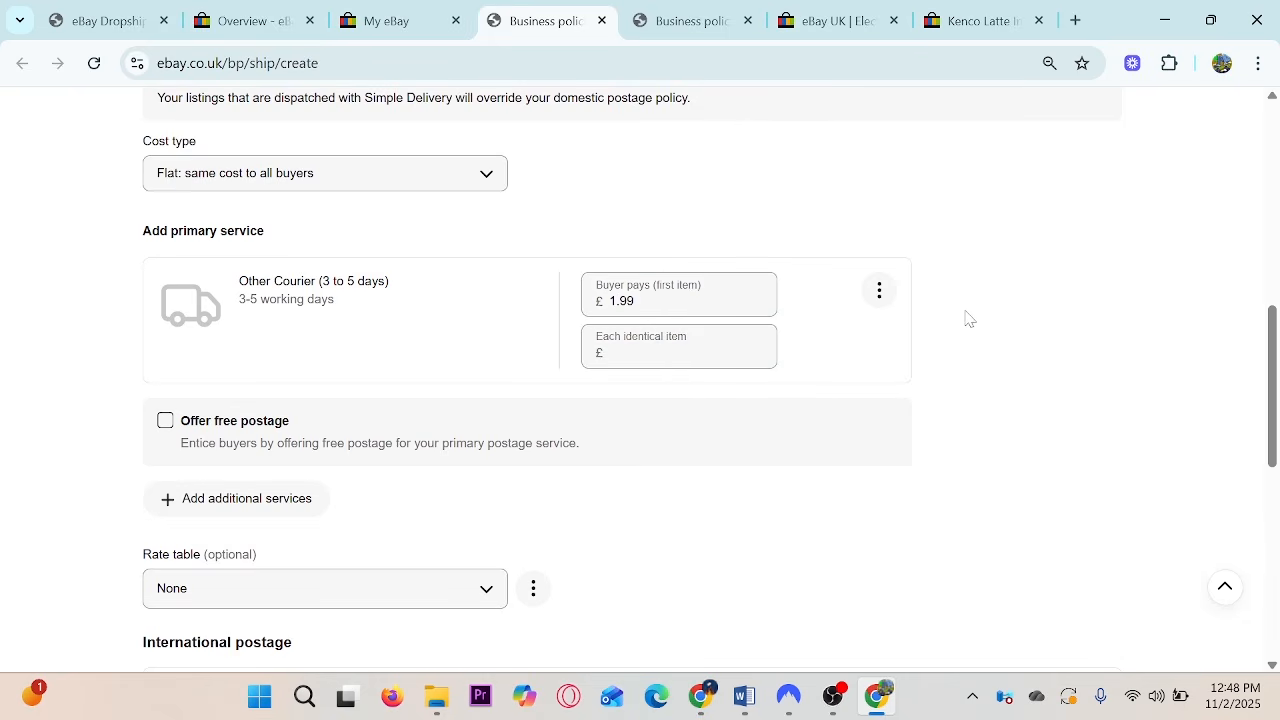
Offer free postage for the primary service and compare it with the postage details on the Kenco Latte listing.
{"action": "left_click", "coordinate": [163, 428]}
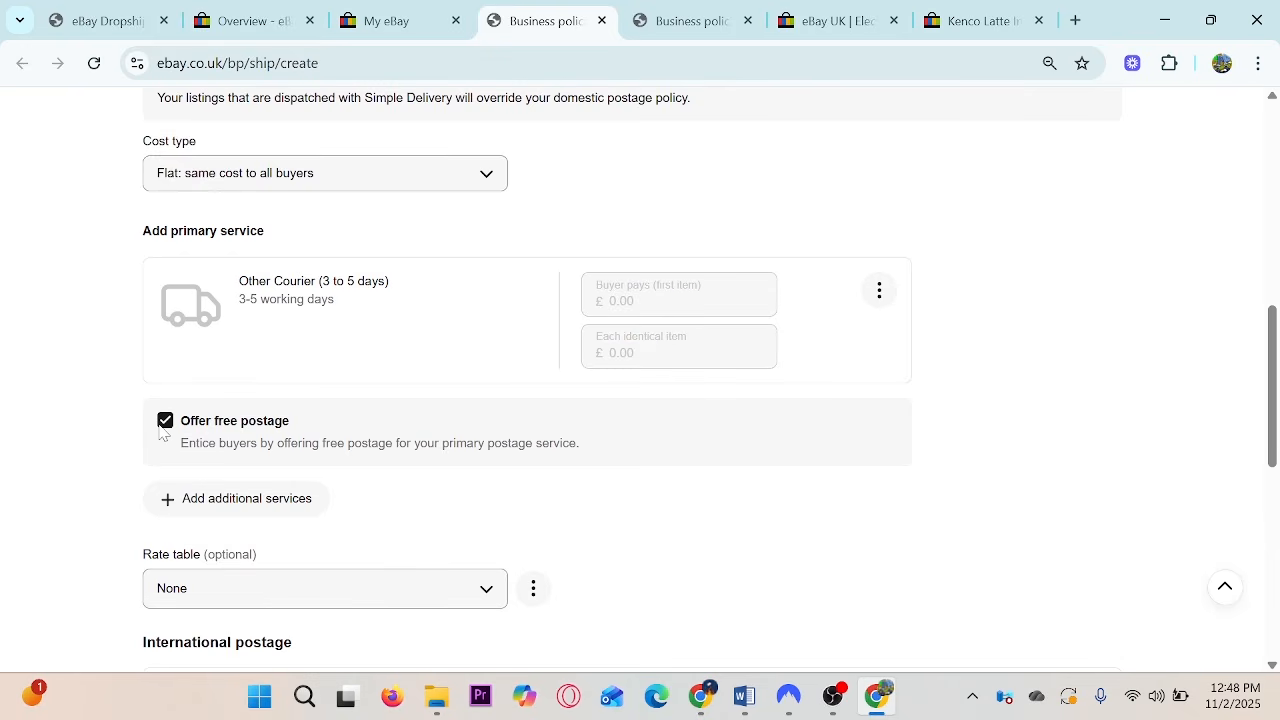
{"action": "left_click", "coordinate": [965, 20]}
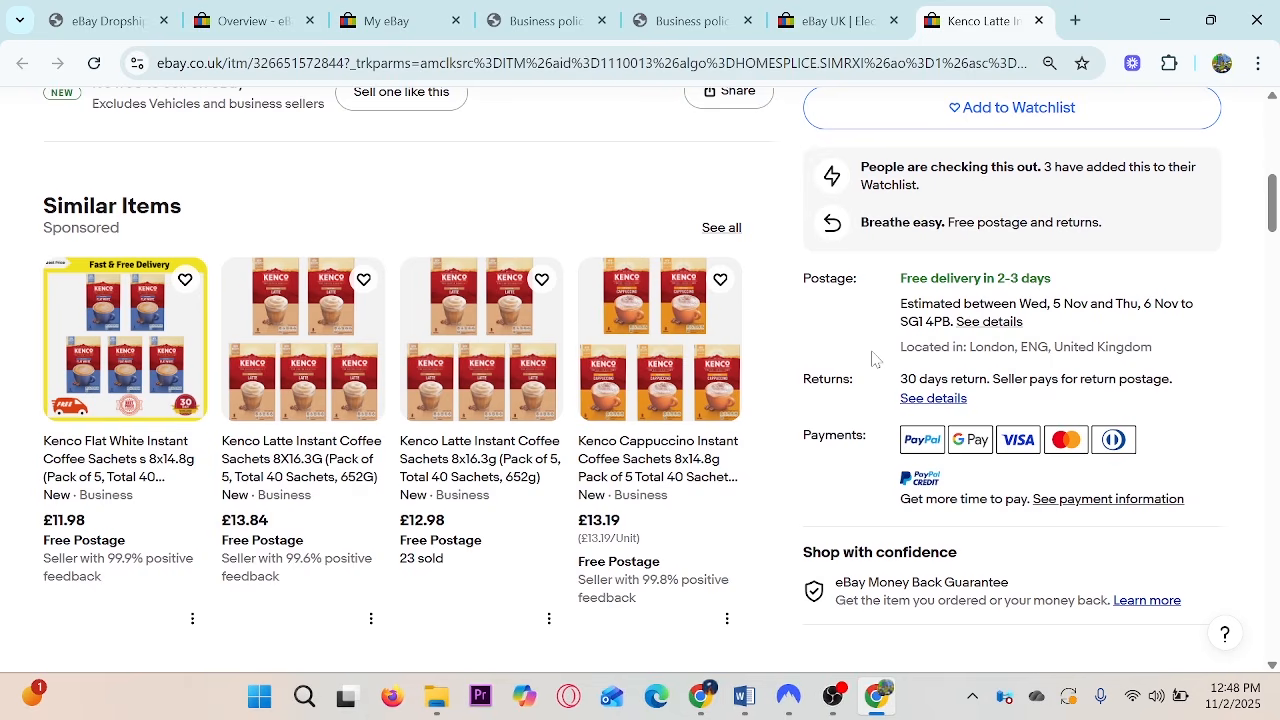
{"action": "left_click", "coordinate": [573, 30]}
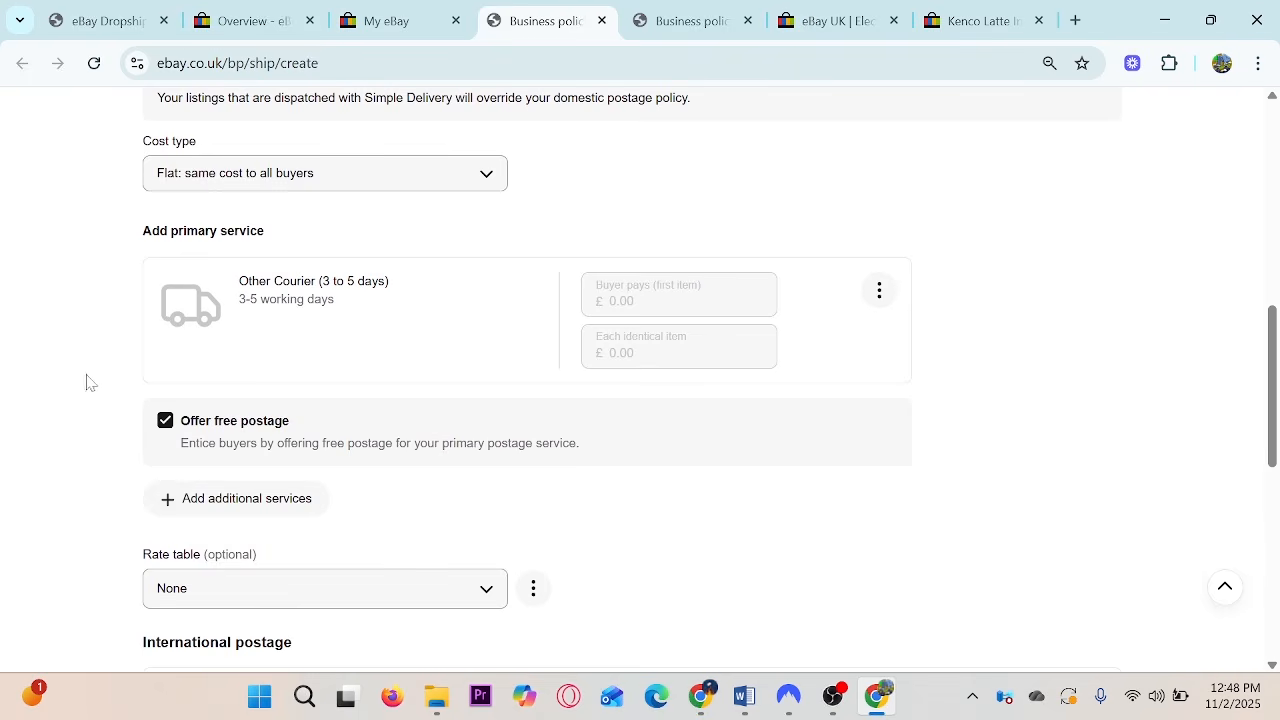
Review the rate table, international postage and collection in person options, focusing on the Global Shipping Programme.
{"action": "scroll", "coordinate": [58, 360], "scroll_direction": "down", "scroll_amount": 2}
{"action": "scroll", "coordinate": [58, 360], "scroll_direction": "down", "scroll_amount": 1}
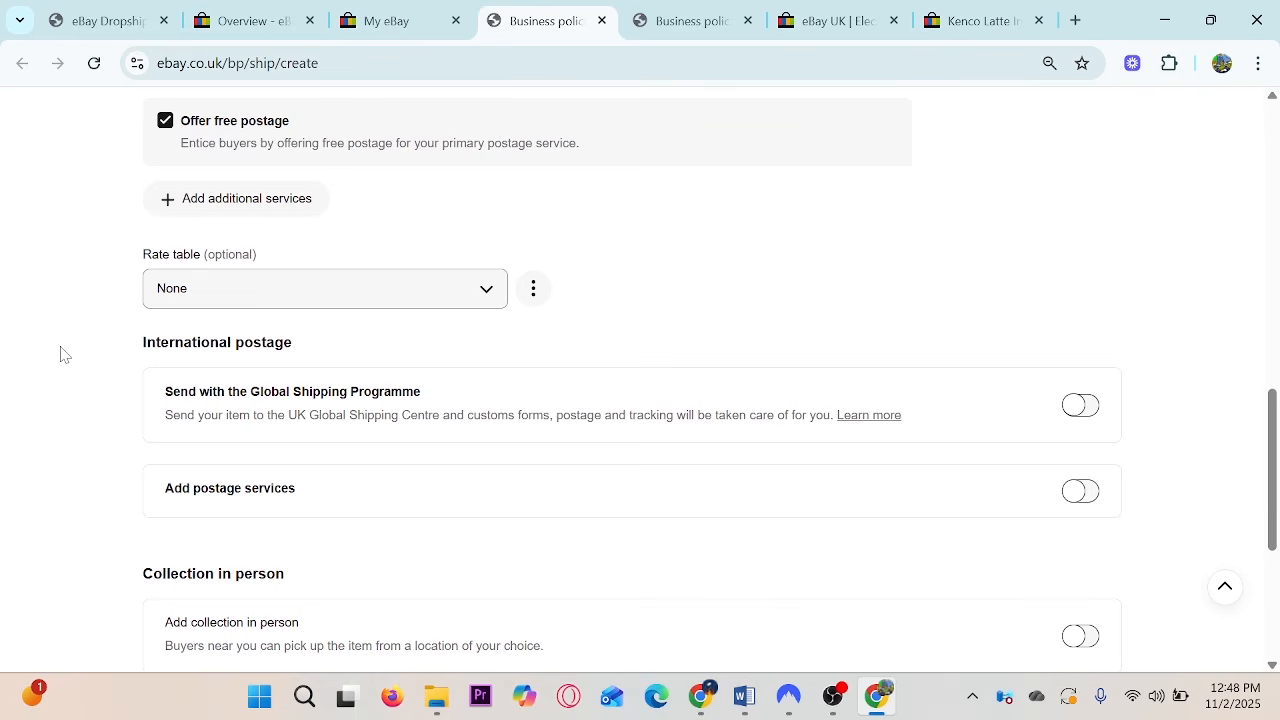
{"action": "scroll", "coordinate": [189, 234], "scroll_direction": "down", "scroll_amount": 1}
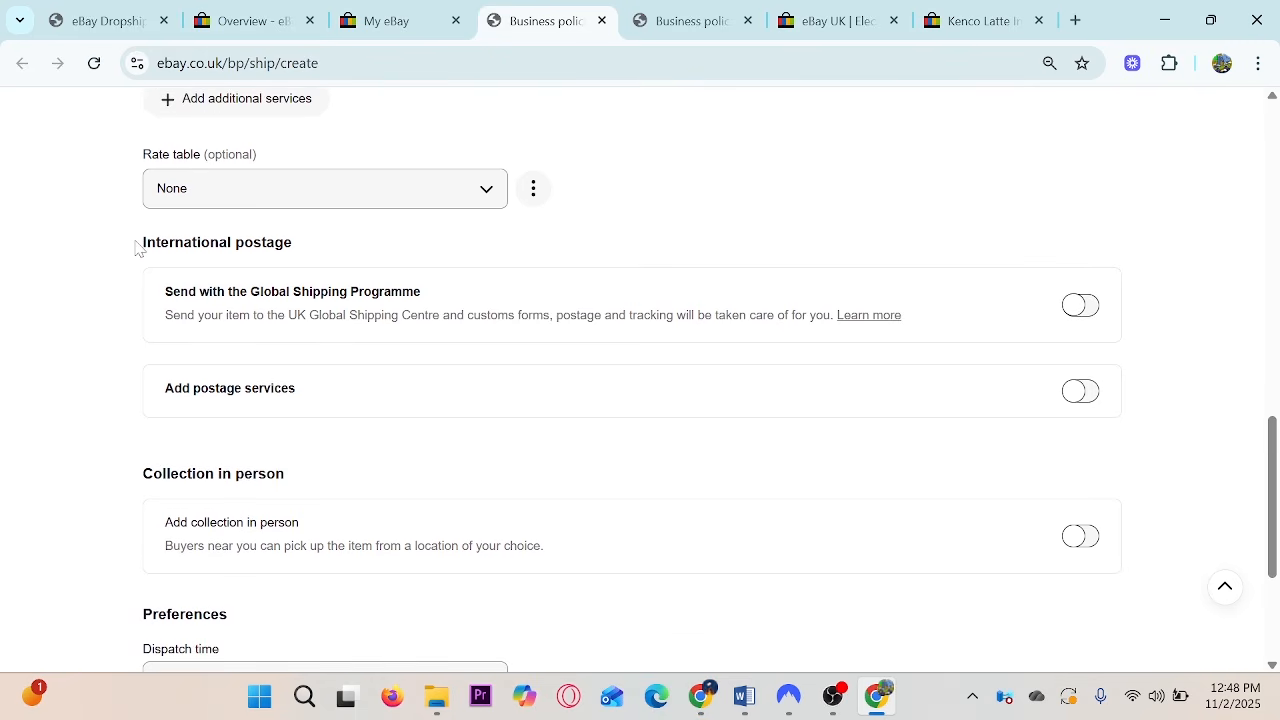
{"action": "left_click_drag", "start_coordinate": [166, 290], "coordinate": [450, 298]}
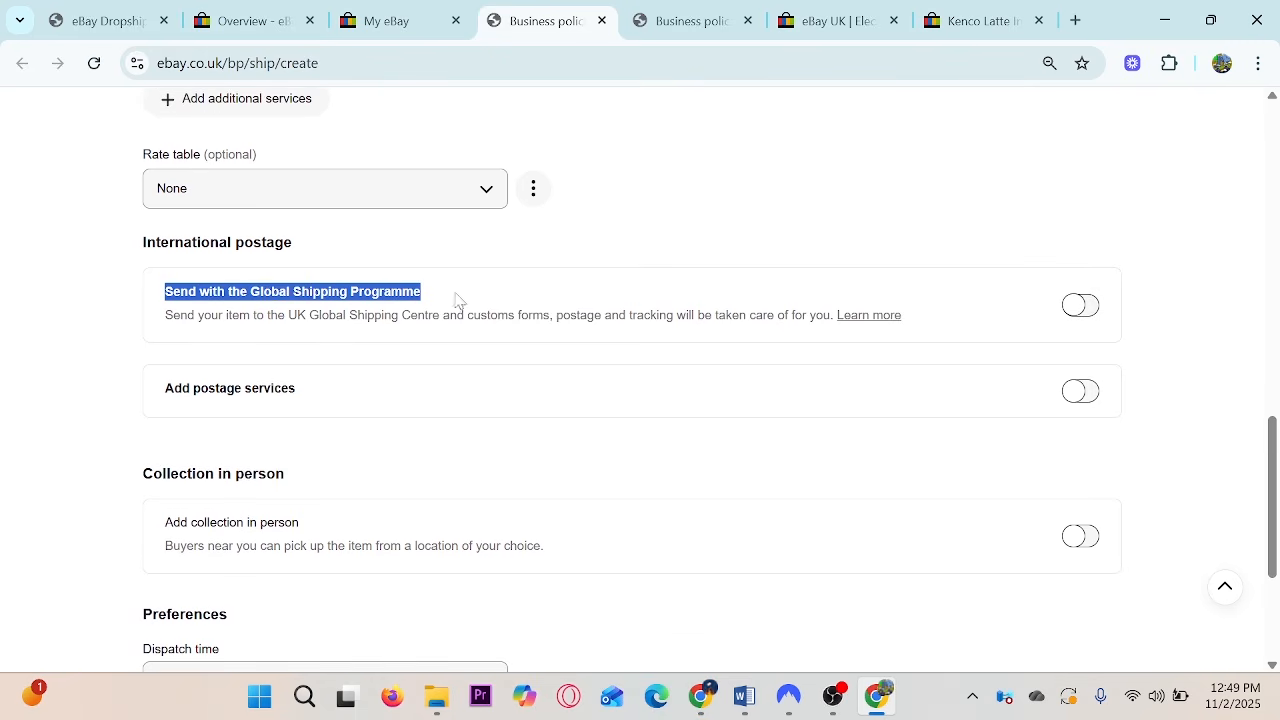
{"action": "left_click", "coordinate": [593, 250]}
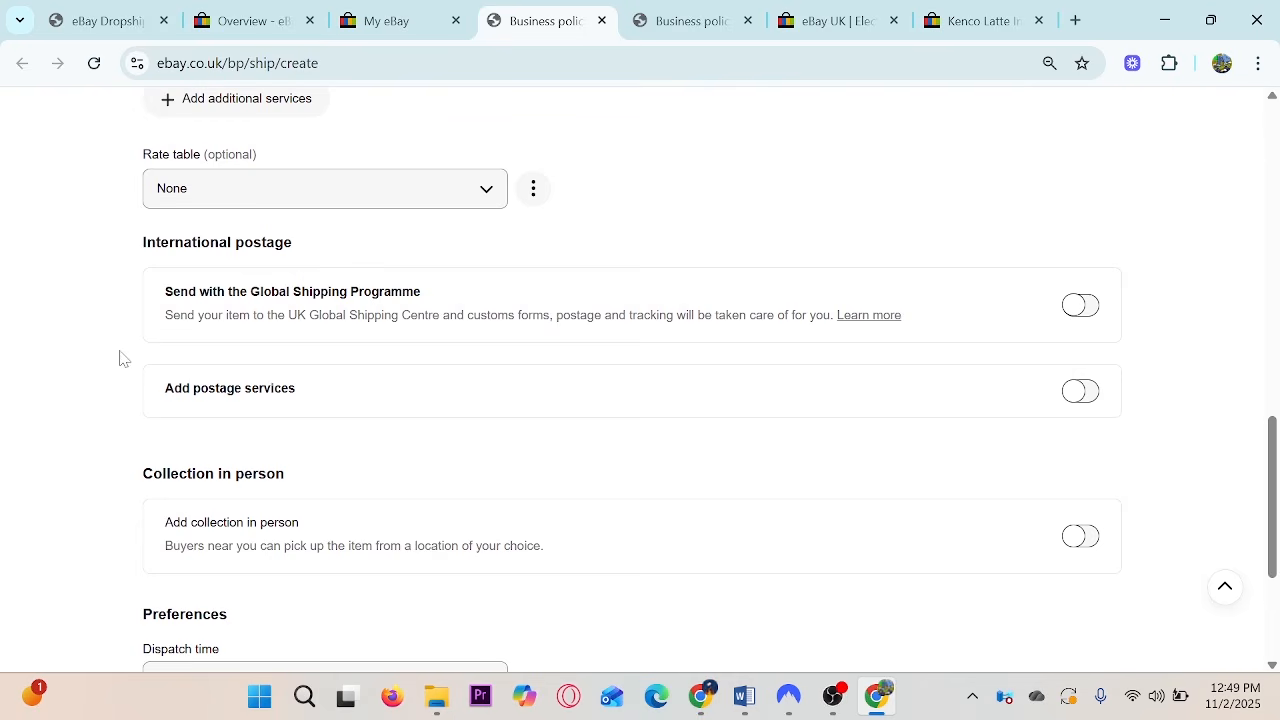
Set the dispatch time in the postage policy's preferences to Same working day.
{"action": "scroll", "coordinate": [237, 337], "scroll_direction": "down", "scroll_amount": 1}
{"action": "scroll", "coordinate": [237, 337], "scroll_direction": "down", "scroll_amount": 2}
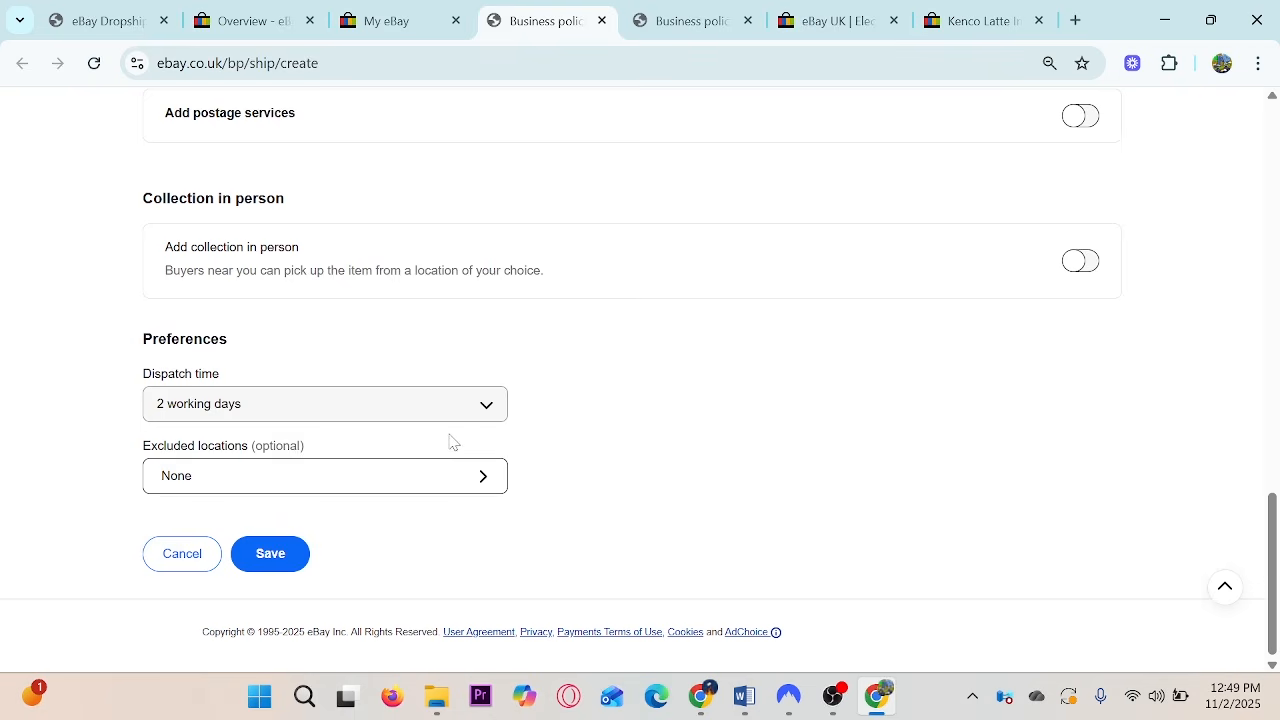
{"action": "left_click", "coordinate": [430, 405]}
{"action": "left_click", "coordinate": [216, 380]}
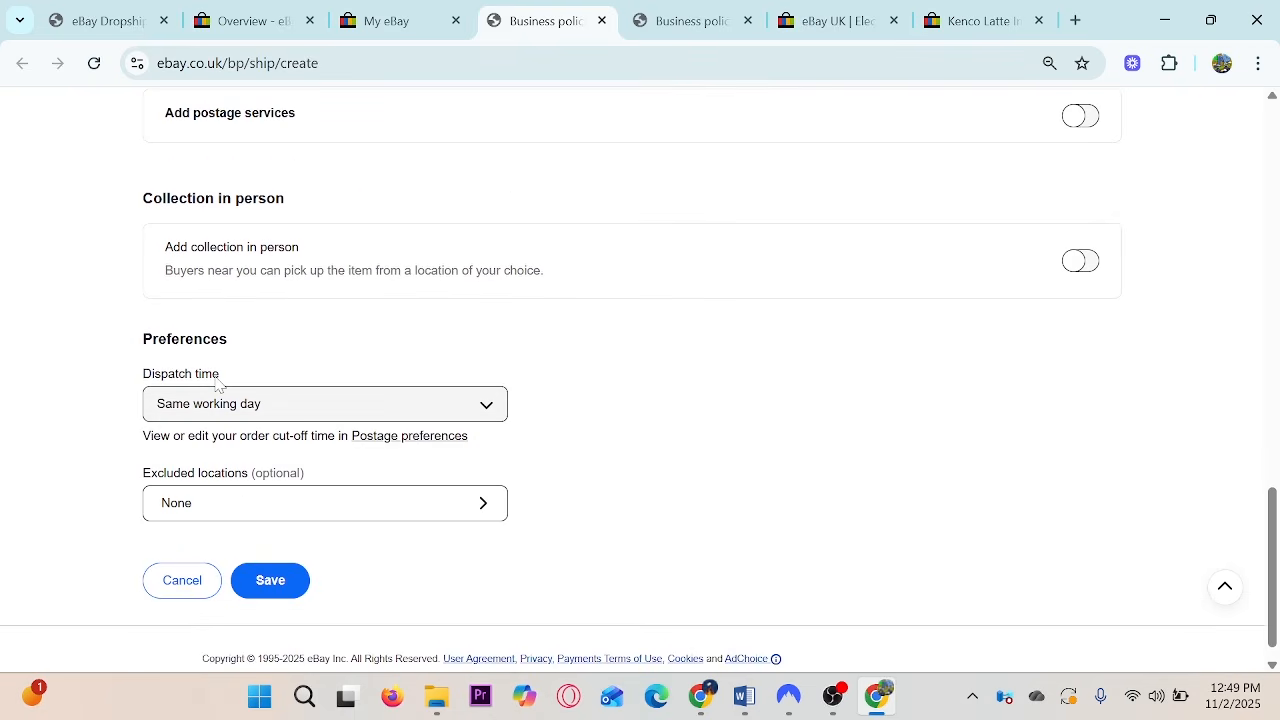
Recheck the late delivery rate in the seller overview before reconsidering the policy's dispatch time.
{"action": "left_click", "coordinate": [281, 14]}
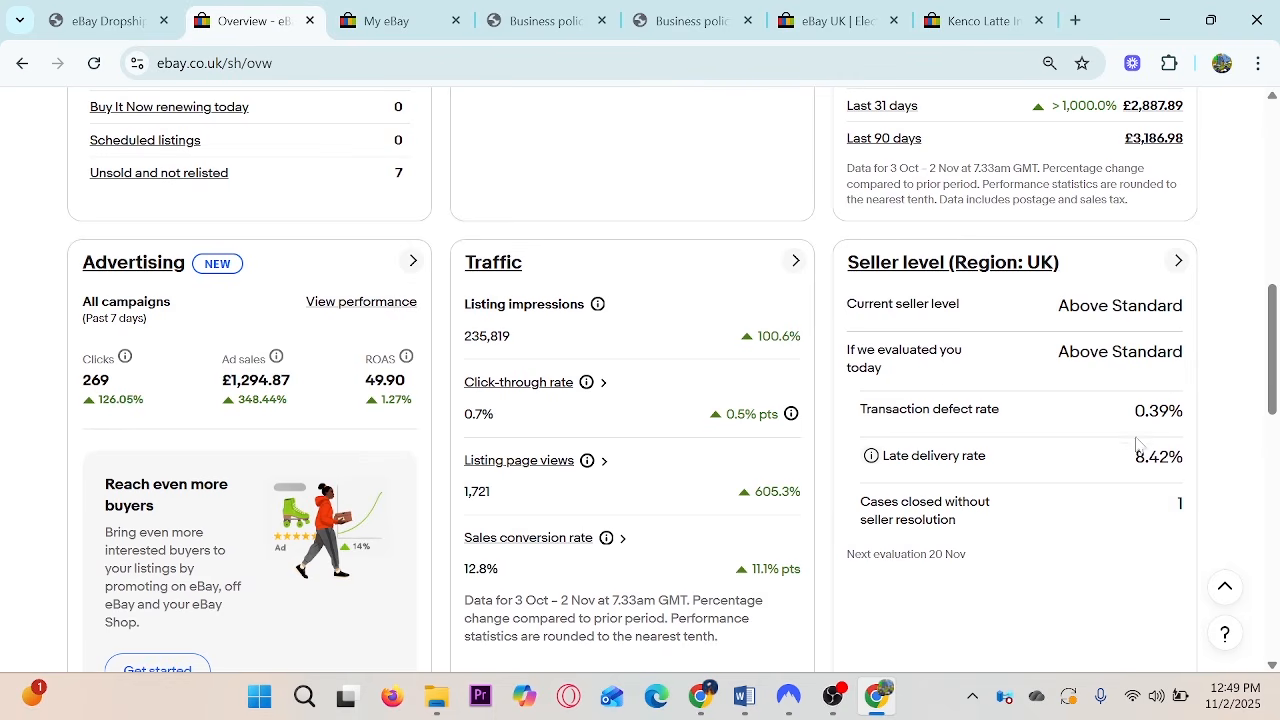
{"action": "left_click_drag", "start_coordinate": [1135, 456], "coordinate": [1190, 460]}
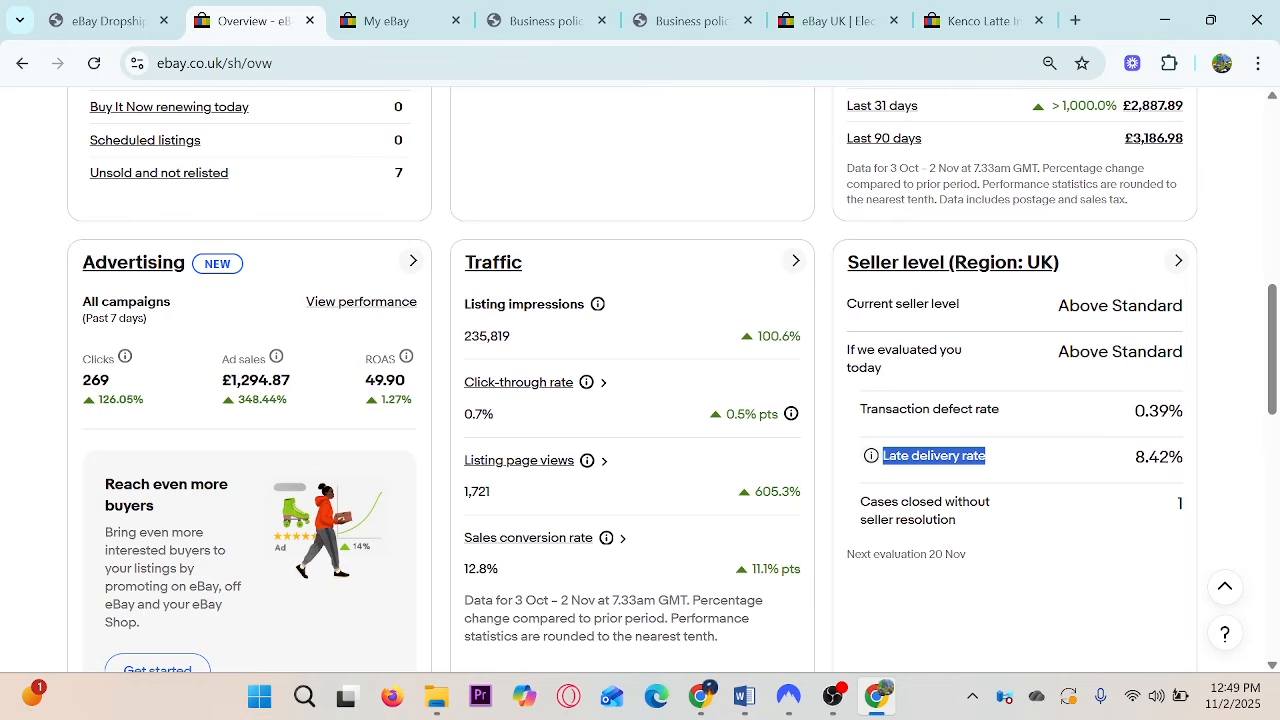
{"action": "left_click", "coordinate": [1194, 458]}
{"action": "left_click", "coordinate": [537, 8]}
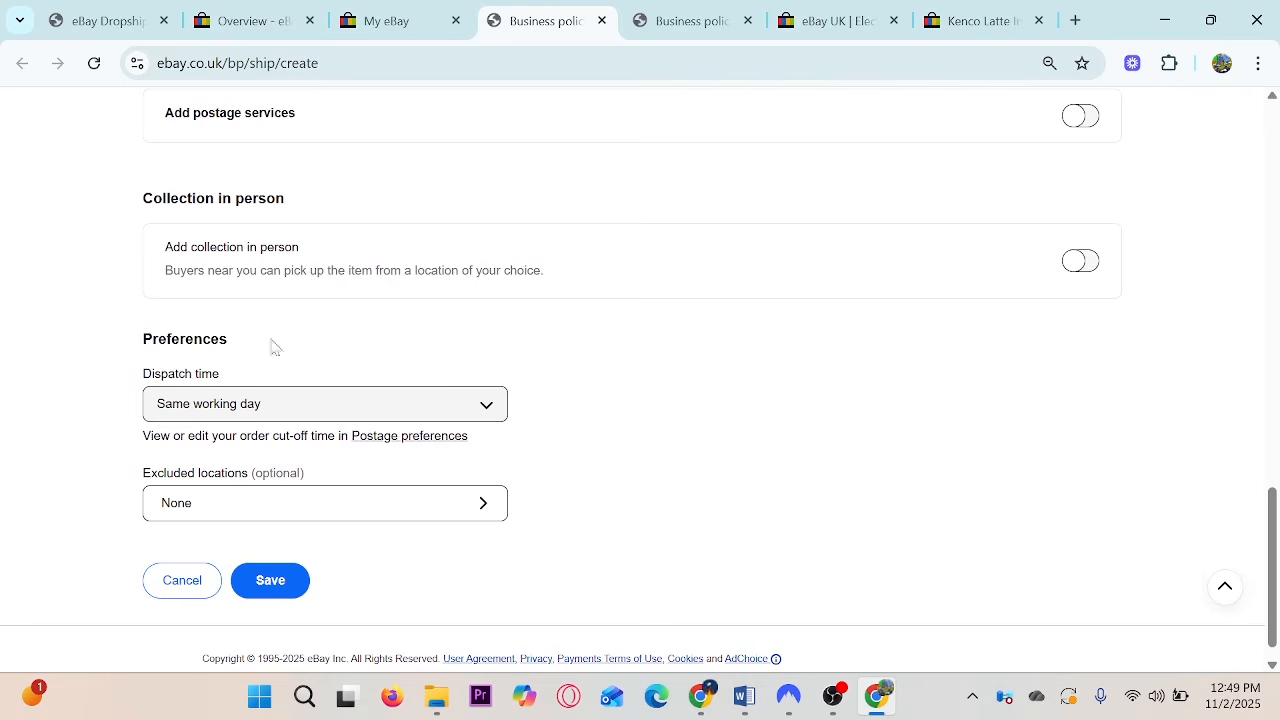
Set the policy's dispatch time to 1 working day and briefly consult the seller overview again.
{"action": "scroll", "coordinate": [55, 428], "scroll_direction": "down", "scroll_amount": 1}
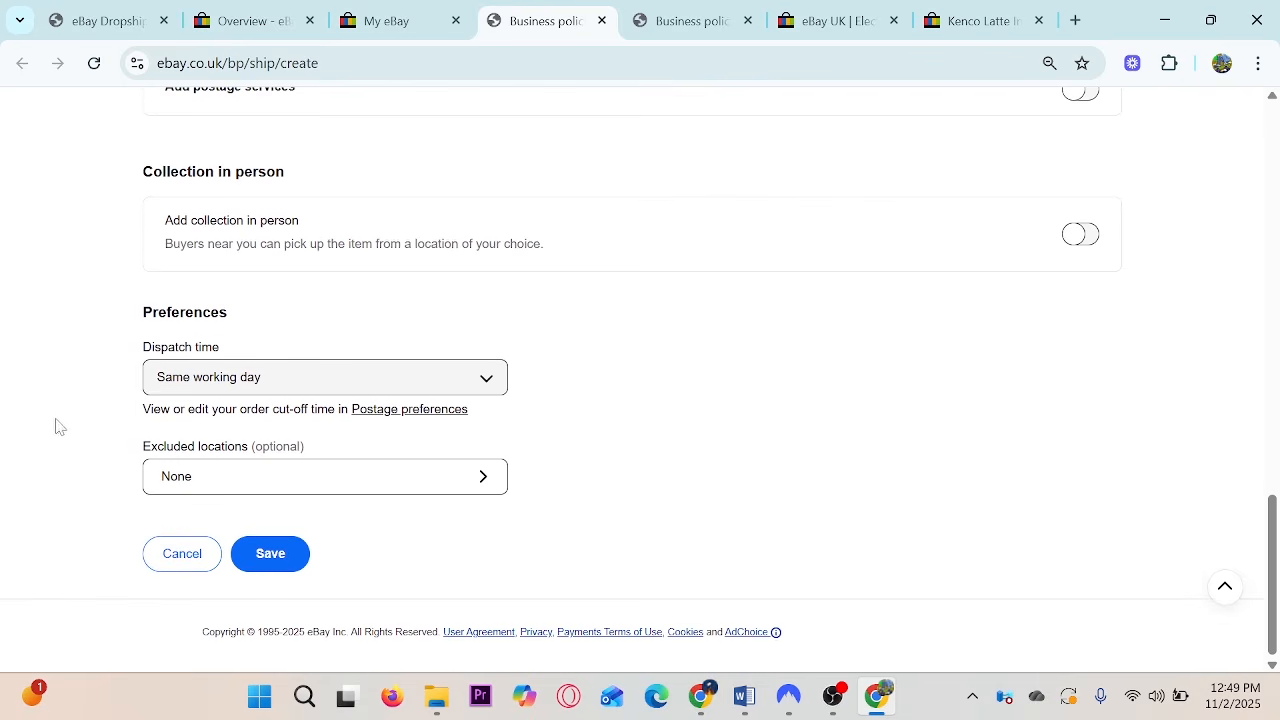
{"action": "left_click", "coordinate": [260, 390]}
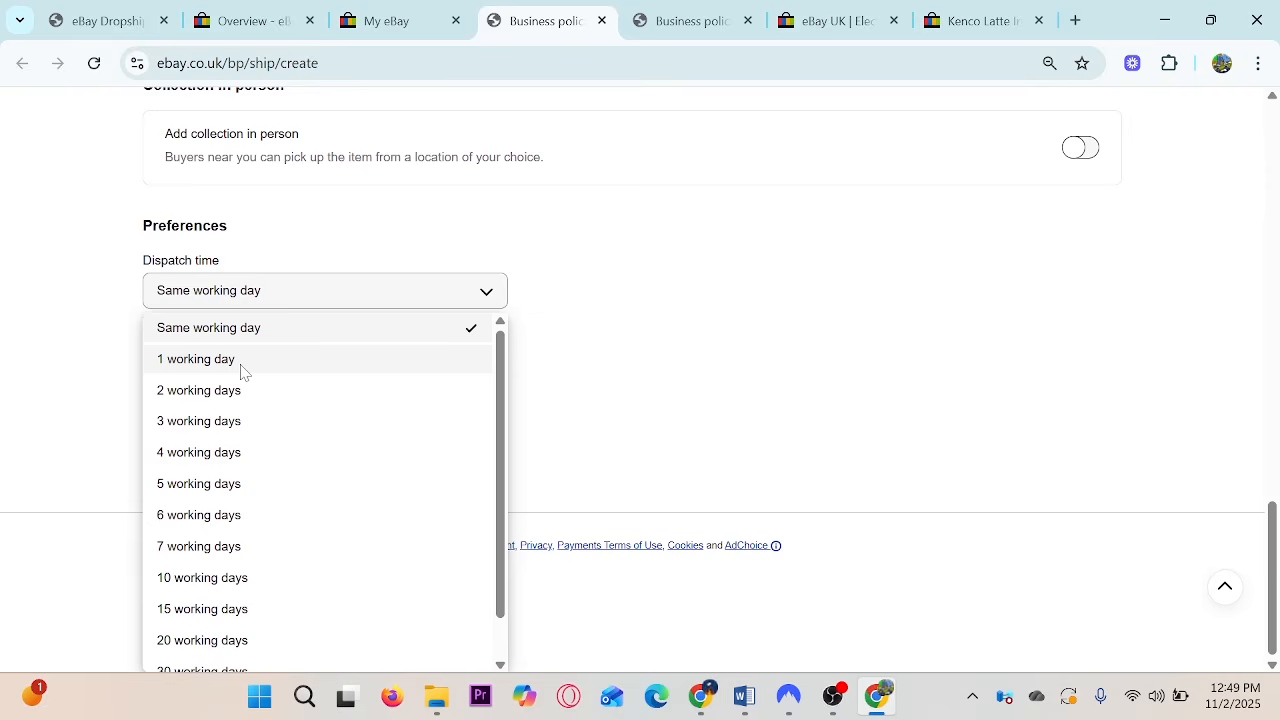
{"action": "left_click", "coordinate": [243, 368]}
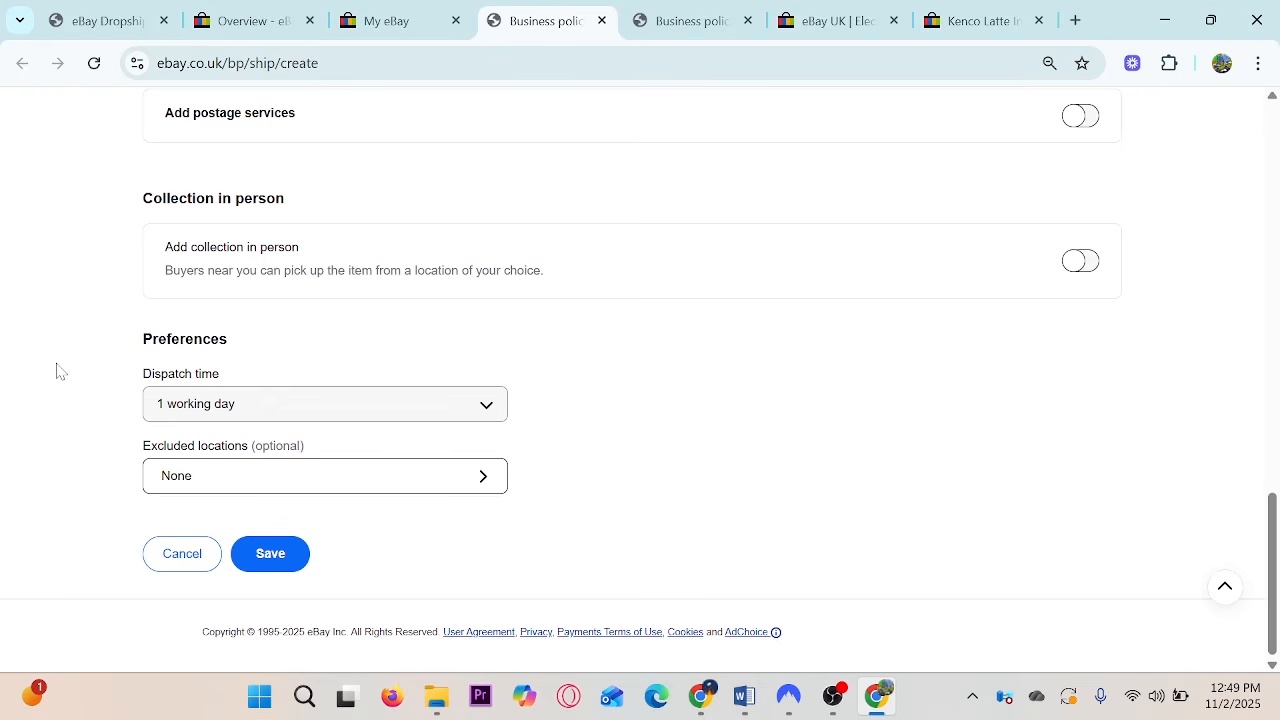
{"action": "left_click", "coordinate": [283, 12]}
{"action": "left_click", "coordinate": [575, 18]}
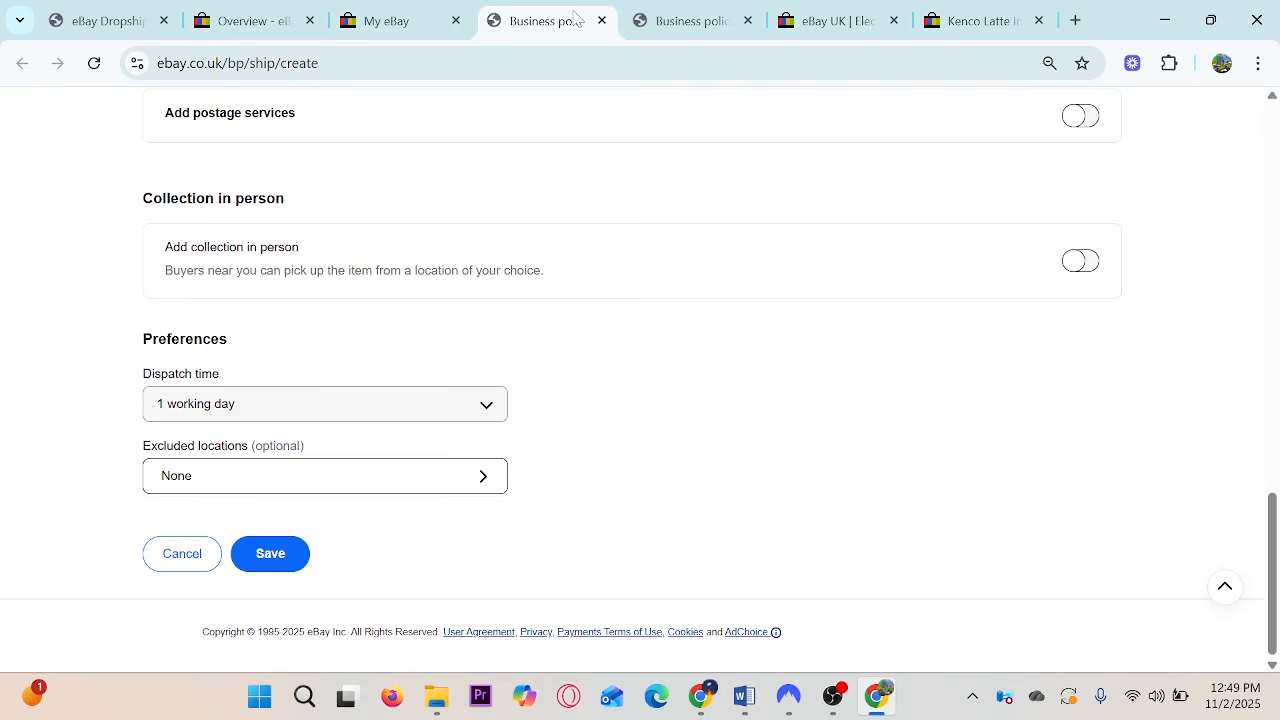
Try 2 working days as the dispatch time and switch it back to 1 working day.
{"action": "left_click", "coordinate": [240, 406]}
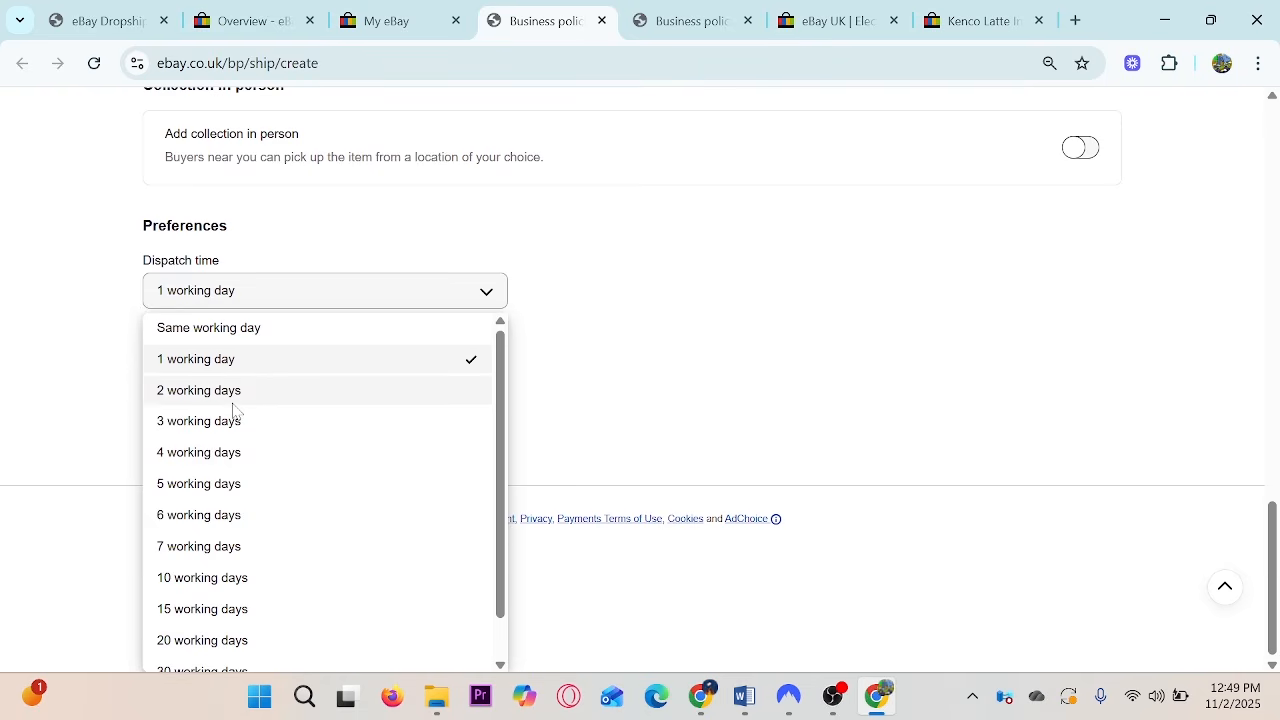
{"action": "left_click", "coordinate": [234, 401]}
{"action": "left_click", "coordinate": [240, 404]}
{"action": "left_click", "coordinate": [203, 362]}
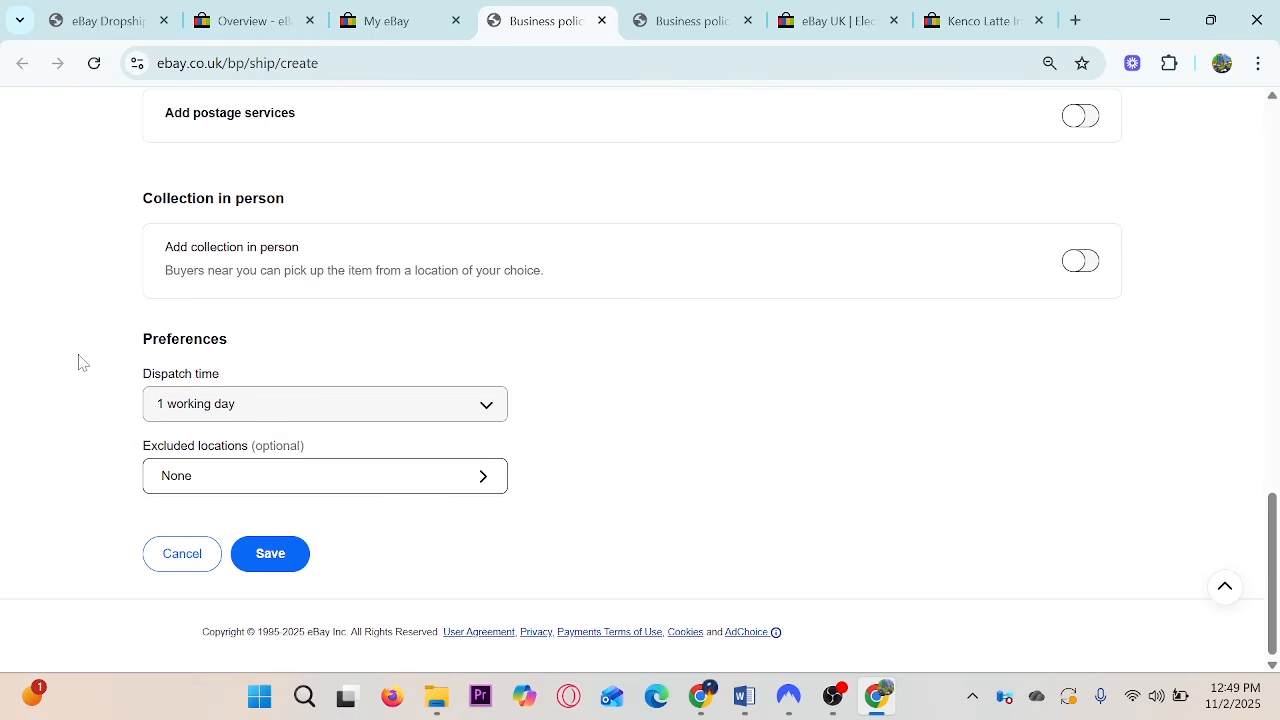
Compare the postage estimate on the Kenco Latte listing with the seller overview and return to the postage policy form.
{"action": "left_click", "coordinate": [926, 20]}
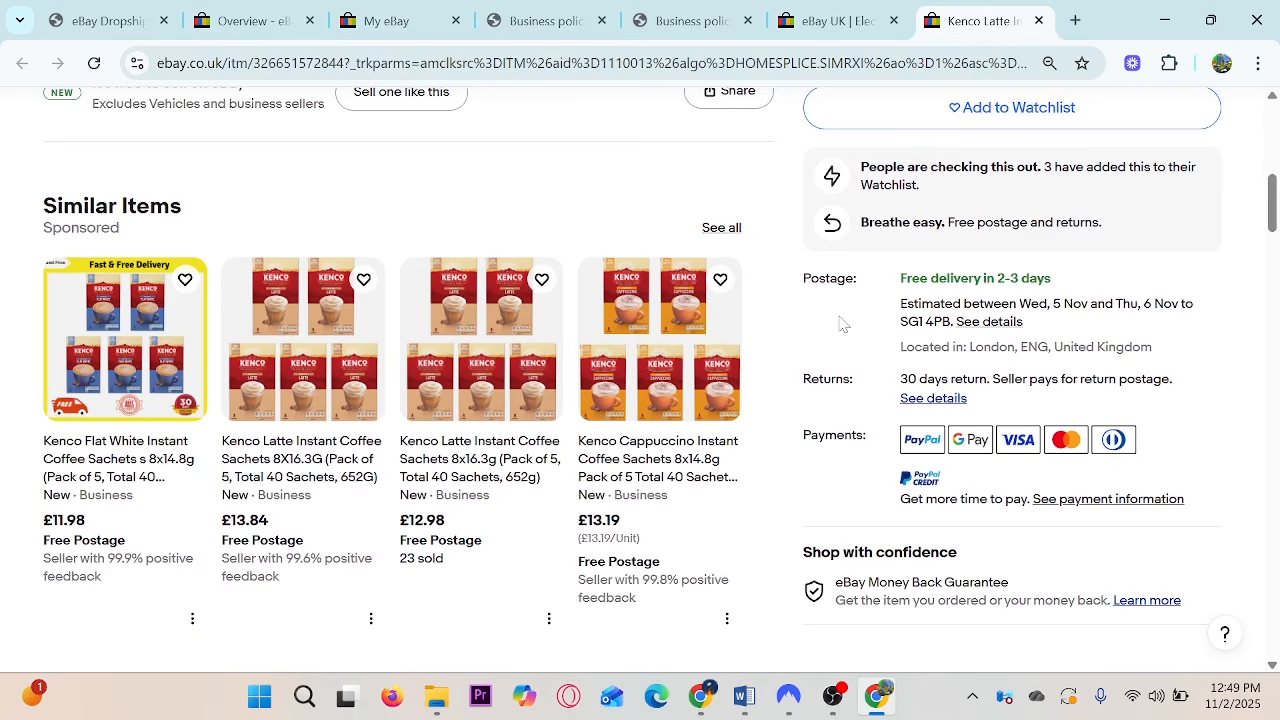
{"action": "left_click", "coordinate": [277, 10]}
{"action": "left_click", "coordinate": [545, 18]}
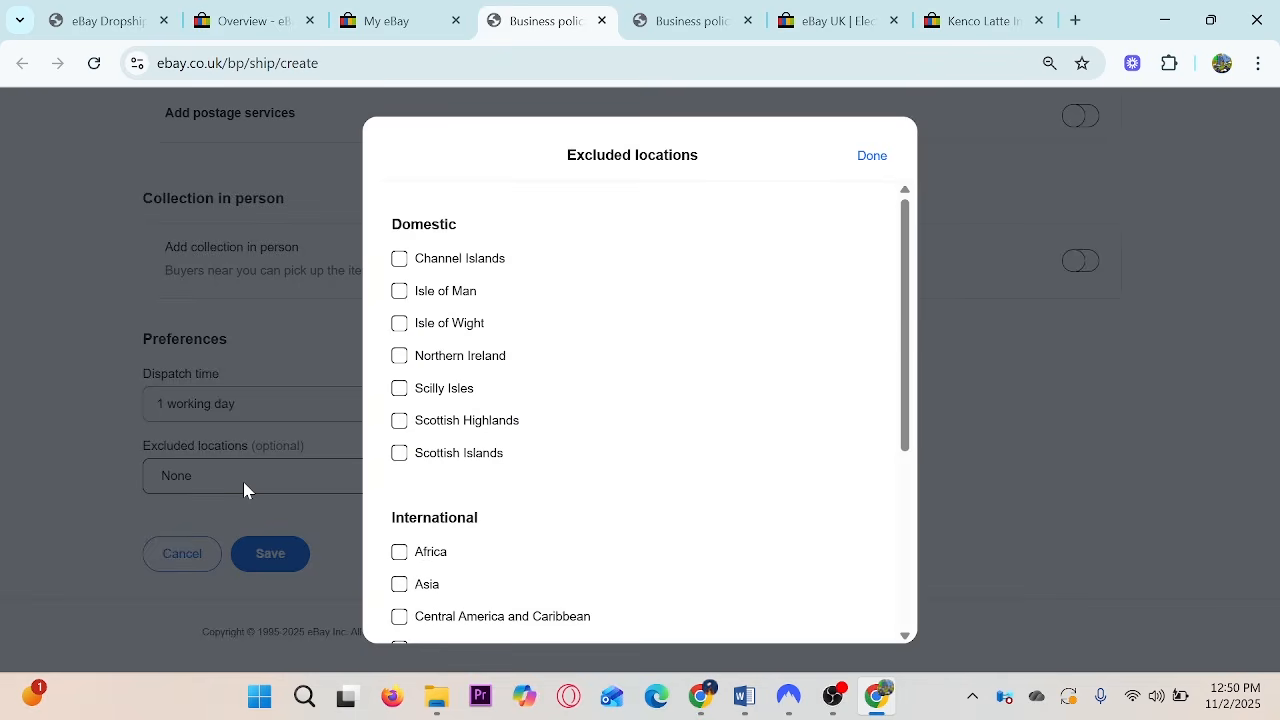
Exclude PO Box, South America, Southeast Asia, Middle East, Europe, and Central America and Caribbean from the postage policy's delivery locations.
{"action": "left_click", "coordinate": [243, 481]}
{"action": "scroll", "coordinate": [576, 385], "scroll_direction": "down", "scroll_amount": 4}
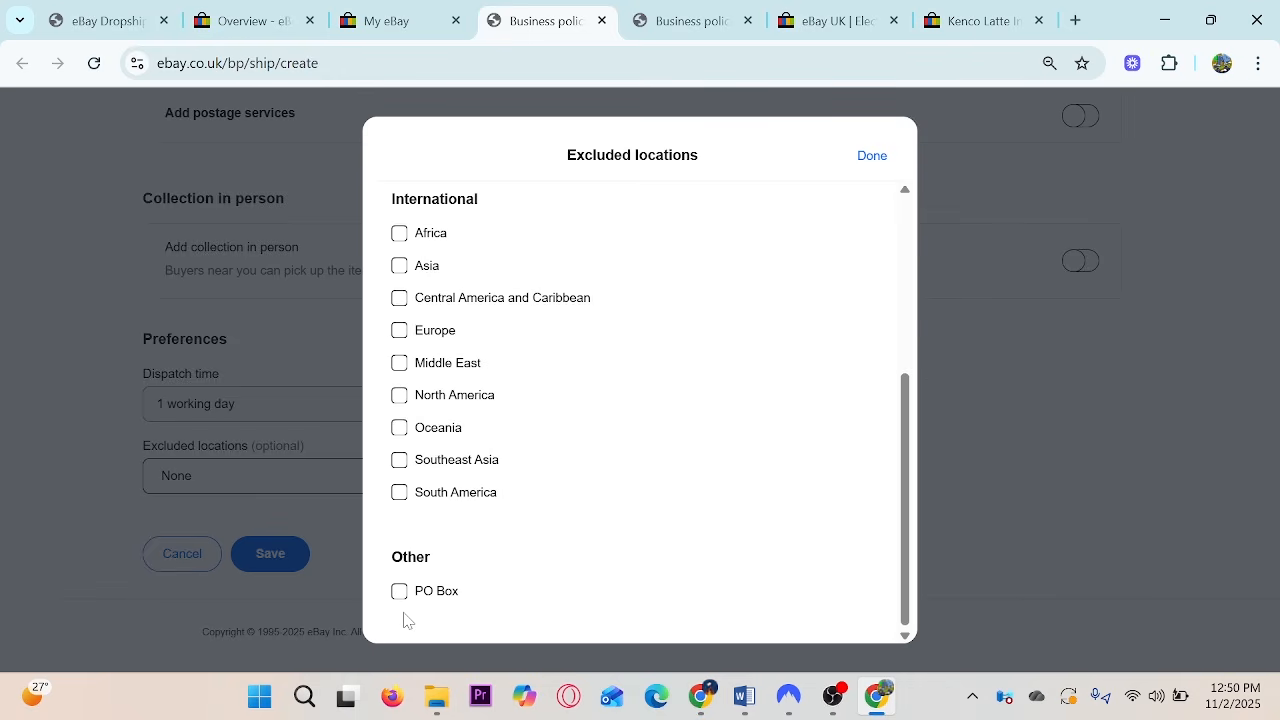
{"action": "left_click", "coordinate": [399, 591]}
{"action": "left_click", "coordinate": [399, 492]}
{"action": "left_click", "coordinate": [399, 459]}
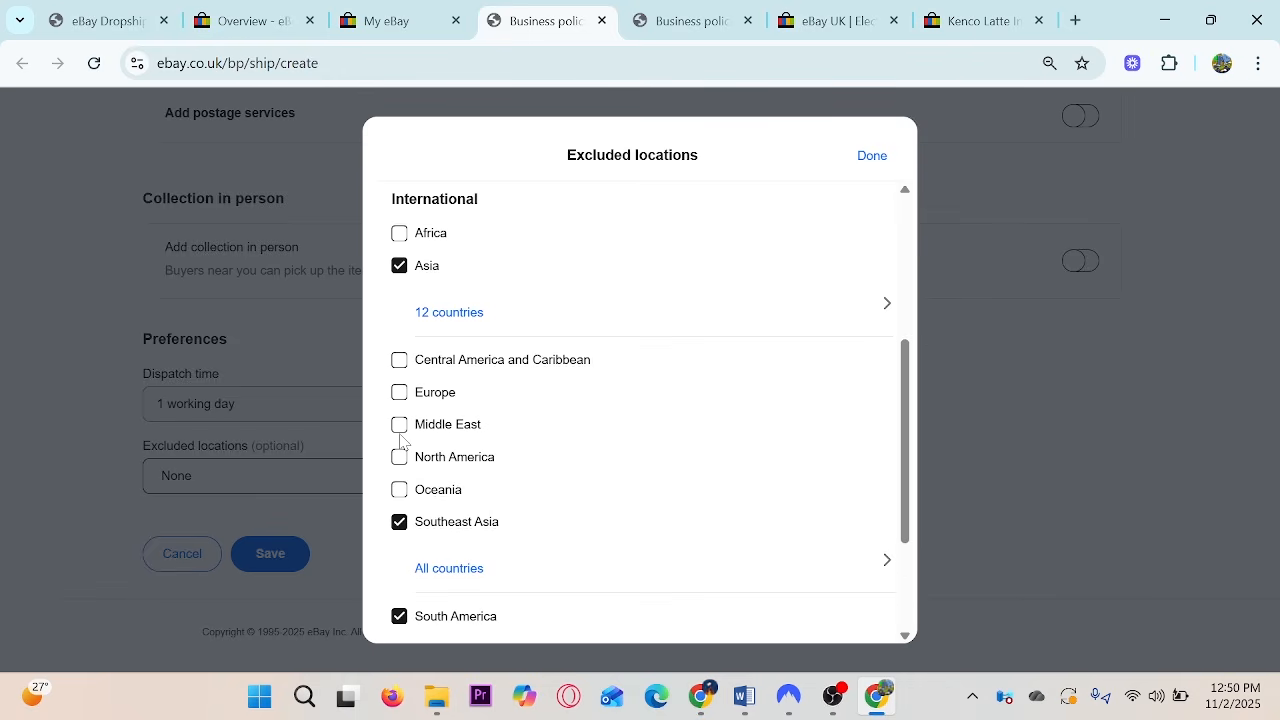
{"action": "left_click", "coordinate": [399, 424]}
{"action": "left_click", "coordinate": [399, 392]}
{"action": "left_click", "coordinate": [399, 361]}
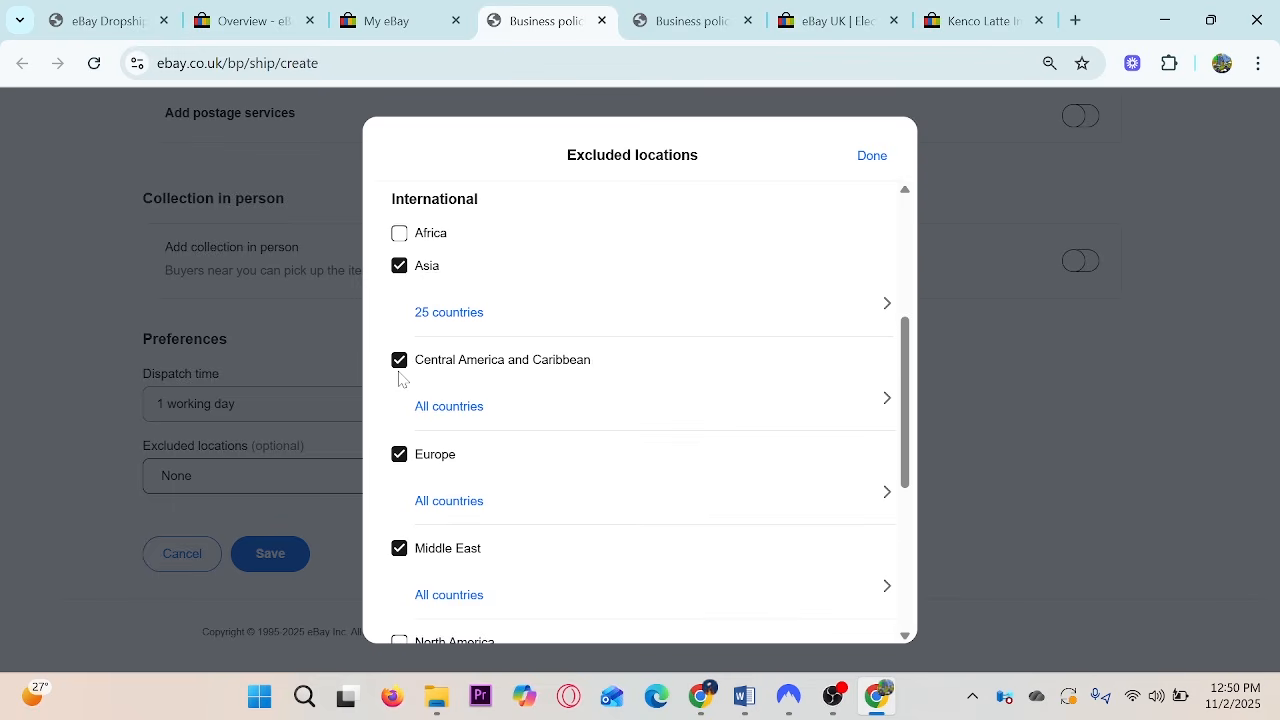
Add Africa, Oceania and North America to the postage policy's excluded locations.
{"action": "scroll", "coordinate": [416, 445], "scroll_direction": "up", "scroll_amount": 1}
{"action": "left_click", "coordinate": [399, 334]}
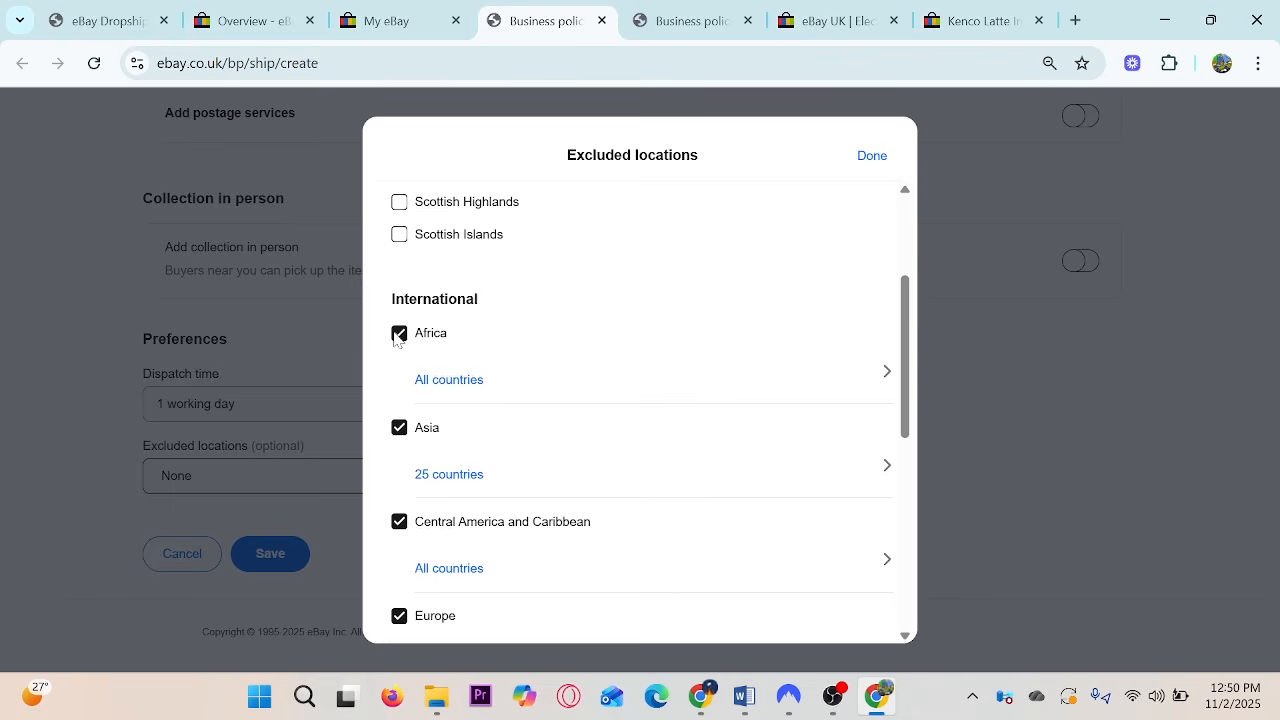
{"action": "scroll", "coordinate": [418, 408], "scroll_direction": "down", "scroll_amount": 5}
{"action": "left_click", "coordinate": [399, 304]}
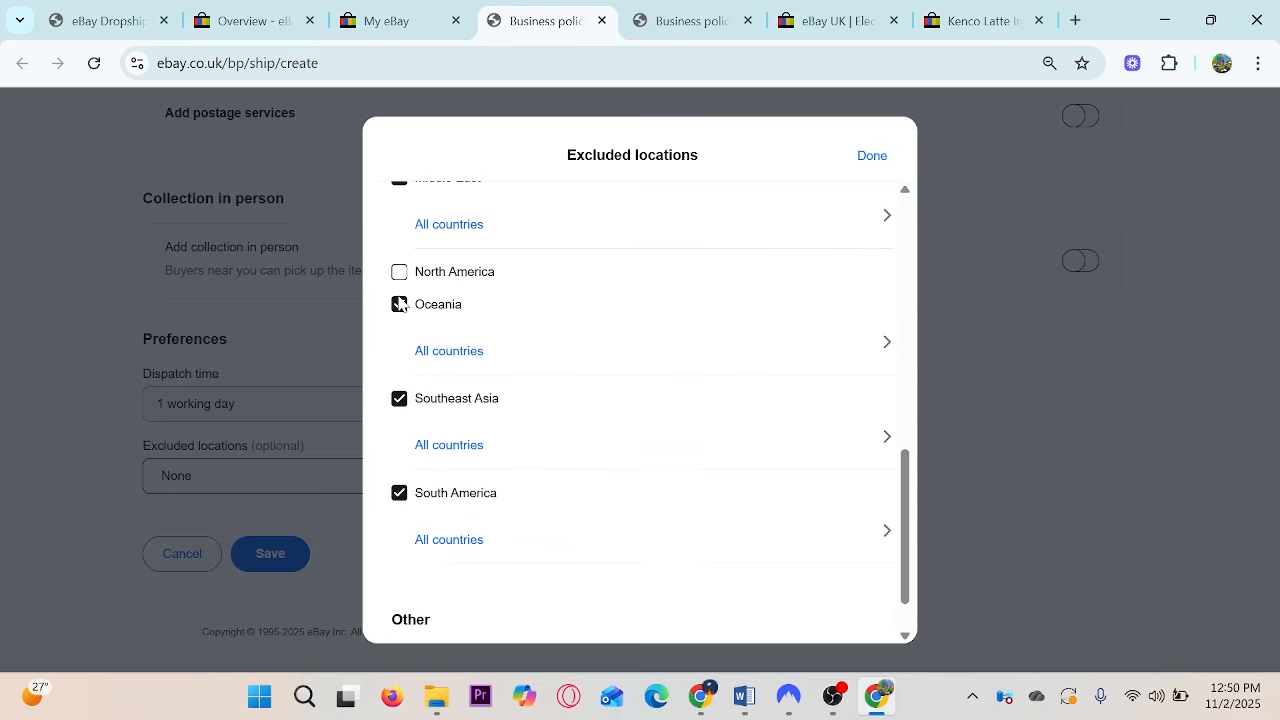
{"action": "left_click", "coordinate": [399, 272]}
{"action": "scroll", "coordinate": [417, 474], "scroll_direction": "down", "scroll_amount": 1}
Exclude all domestic locations: Scottish Islands, Scottish Highlands, Scilly Isles, Northern Ireland, Isle of Wight, Isle of Man and Channel Islands.
{"action": "scroll", "coordinate": [440, 480], "scroll_direction": "up", "scroll_amount": 5}
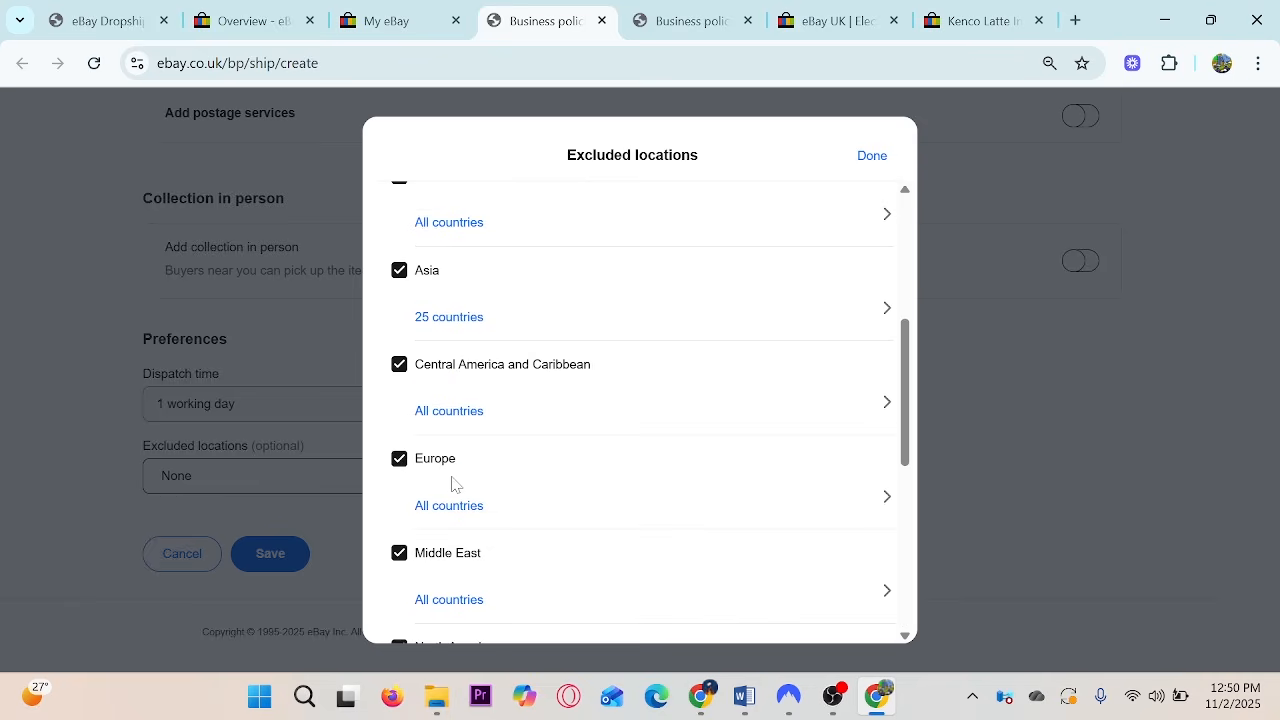
{"action": "scroll", "coordinate": [455, 475], "scroll_direction": "up", "scroll_amount": 3}
{"action": "left_click", "coordinate": [400, 378]}
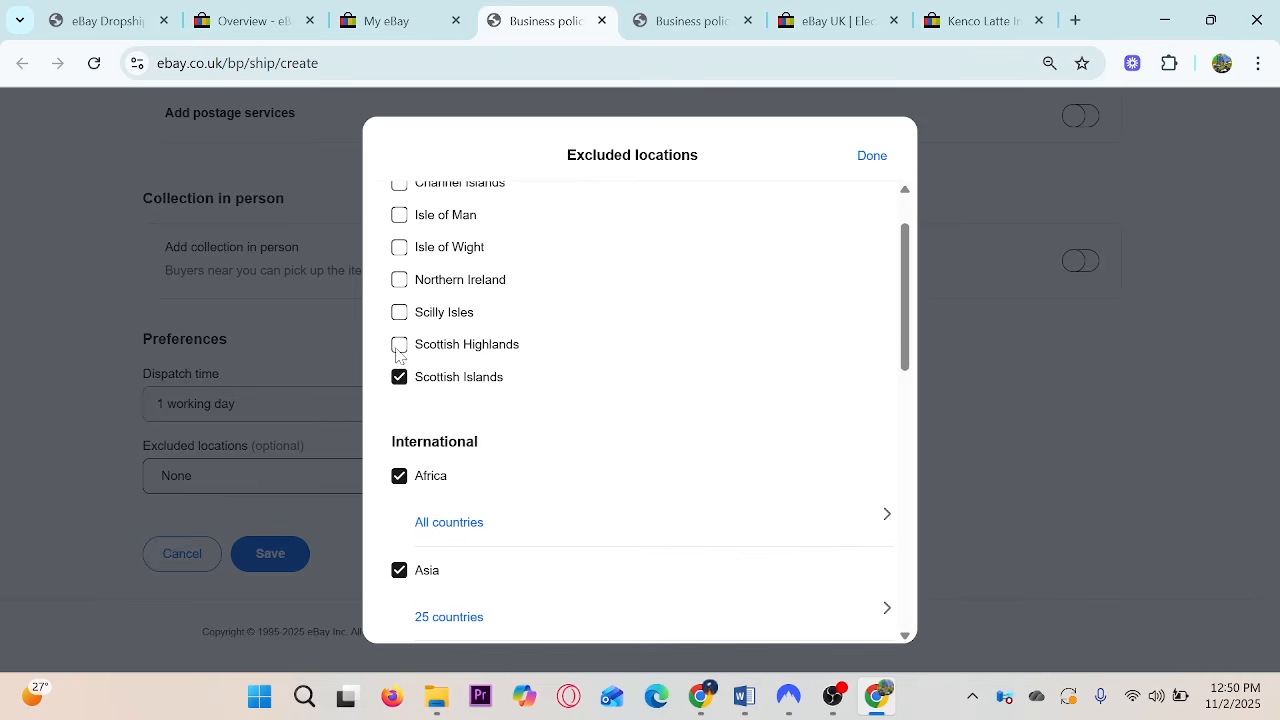
{"action": "left_click", "coordinate": [399, 344]}
{"action": "left_click", "coordinate": [399, 312]}
{"action": "left_click", "coordinate": [399, 279]}
{"action": "left_click", "coordinate": [399, 247]}
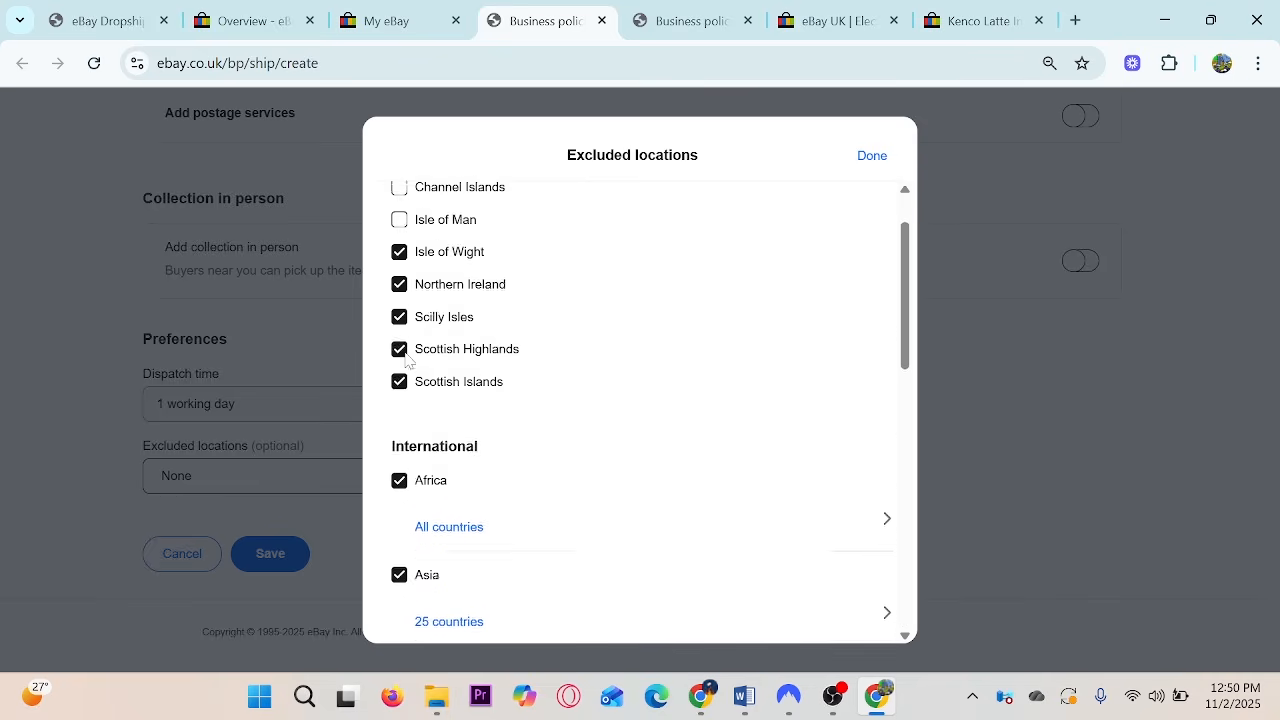
{"action": "scroll", "coordinate": [408, 362], "scroll_direction": "up", "scroll_amount": 1}
{"action": "left_click", "coordinate": [399, 290]}
{"action": "left_click", "coordinate": [399, 258]}
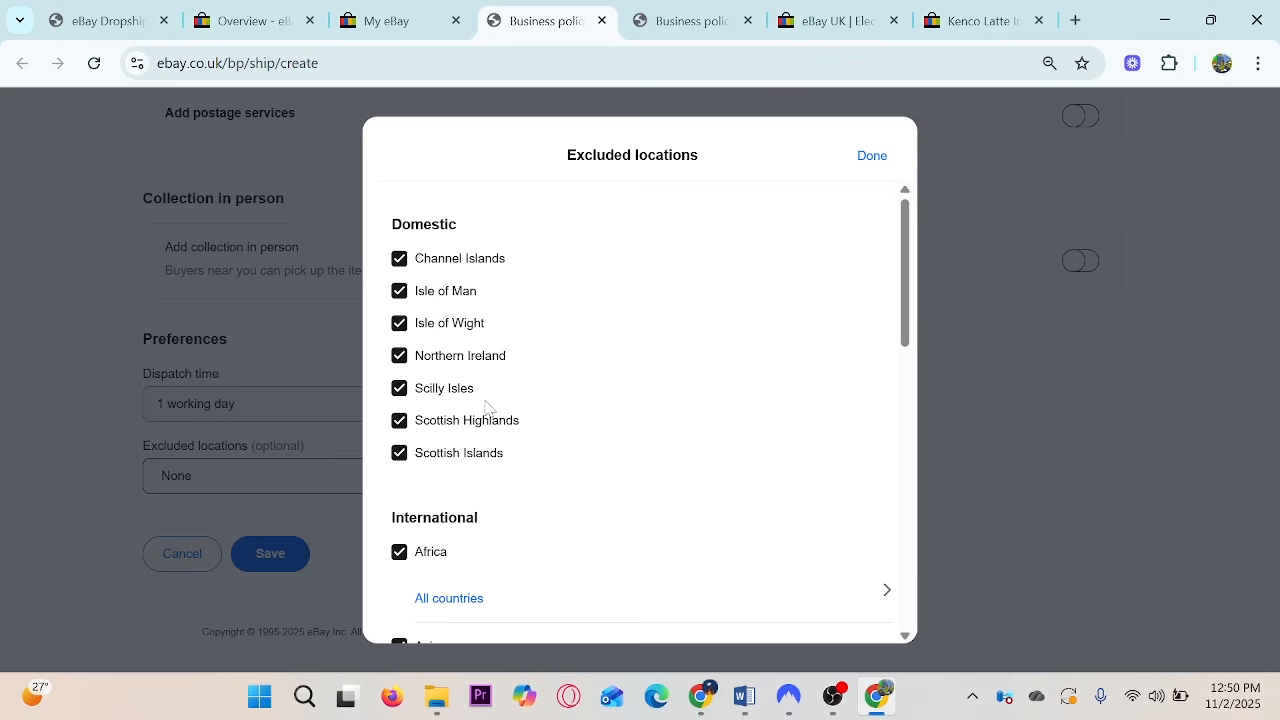
Review the complete list of excluded locations and apply it to the postage policy.
{"action": "scroll", "coordinate": [489, 410], "scroll_direction": "down", "scroll_amount": 1}
{"action": "scroll", "coordinate": [494, 416], "scroll_direction": "up", "scroll_amount": 2}
{"action": "scroll", "coordinate": [441, 385], "scroll_direction": "down", "scroll_amount": 6}
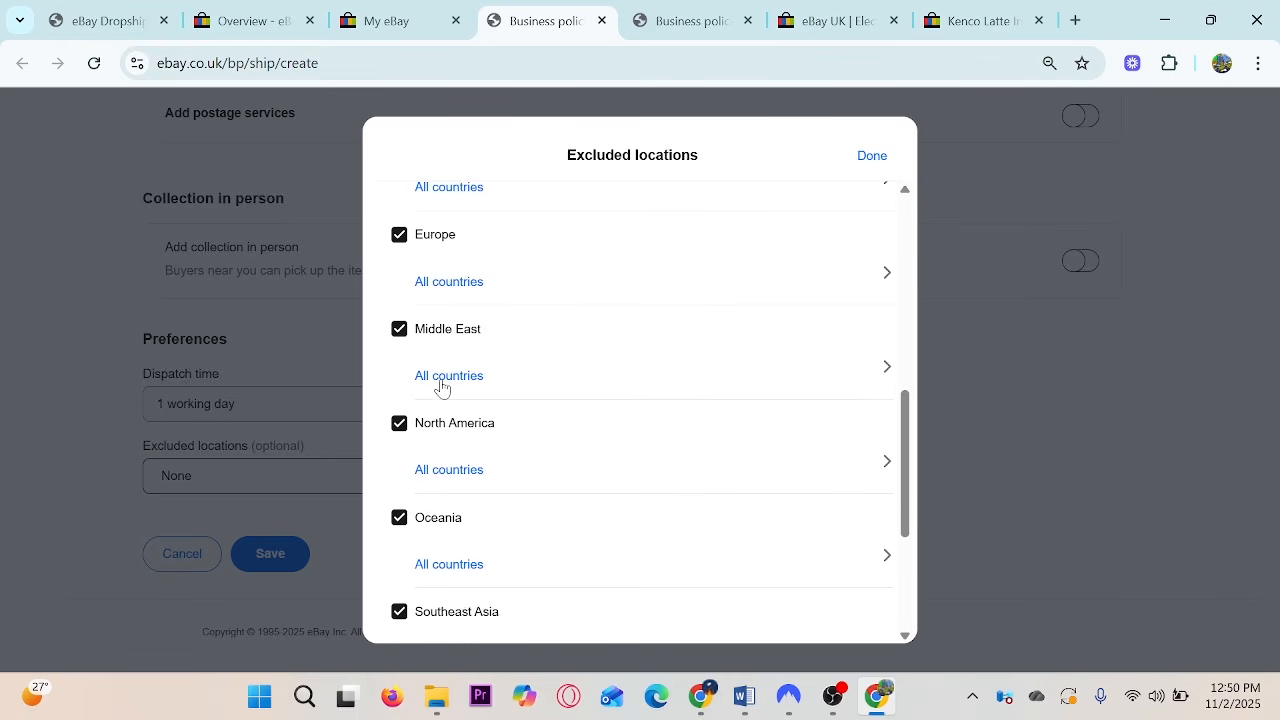
{"action": "scroll", "coordinate": [446, 403], "scroll_direction": "down", "scroll_amount": 3}
{"action": "scroll", "coordinate": [483, 551], "scroll_direction": "up", "scroll_amount": 6}
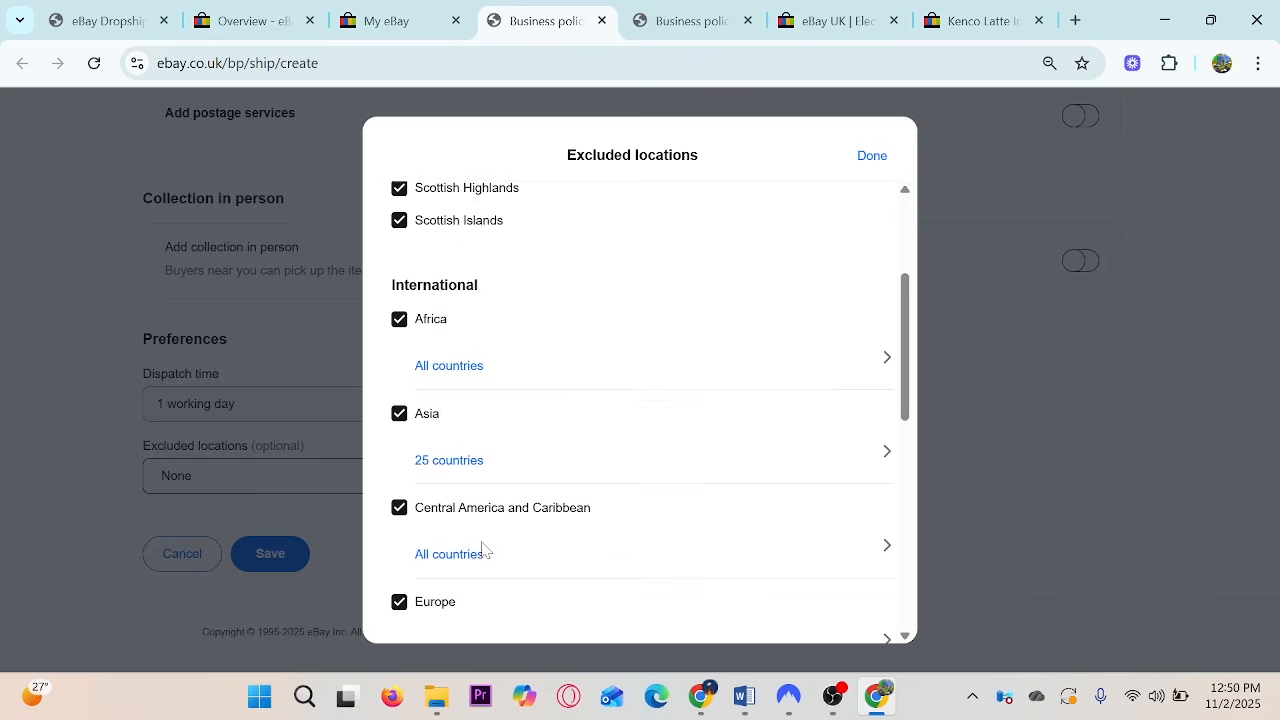
{"action": "scroll", "coordinate": [483, 551], "scroll_direction": "up", "scroll_amount": 2}
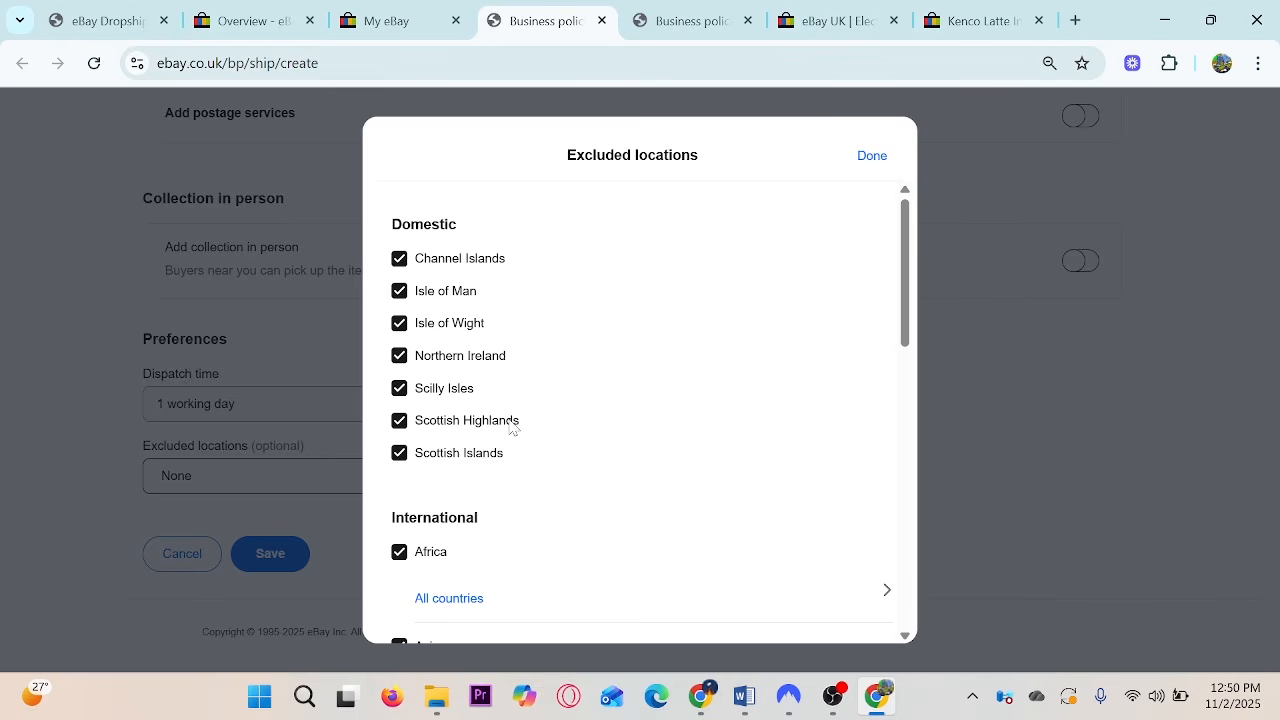
{"action": "scroll", "coordinate": [515, 425], "scroll_direction": "down", "scroll_amount": 6}
{"action": "scroll", "coordinate": [507, 430], "scroll_direction": "down", "scroll_amount": 3}
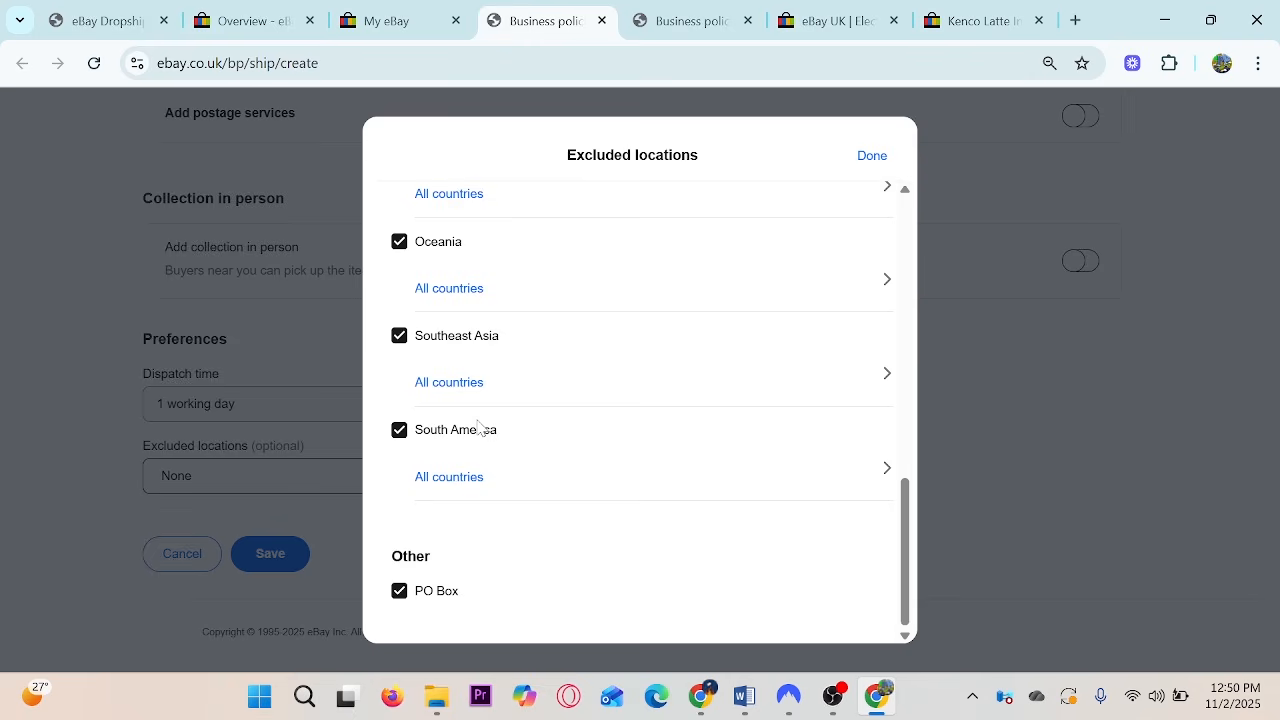
{"action": "scroll", "coordinate": [480, 428], "scroll_direction": "up", "scroll_amount": 10}
{"action": "left_click", "coordinate": [871, 155]}
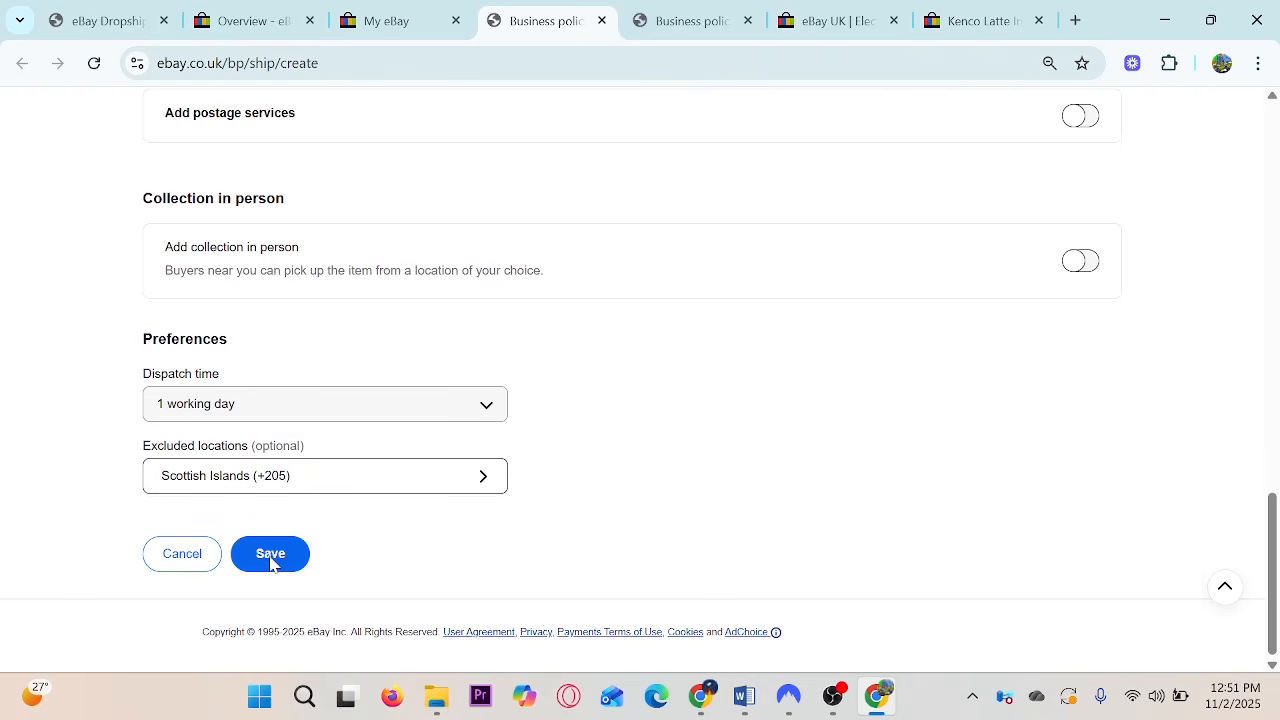
Look over the existing business policies and mark "How to Create eBay Business Policies" as completed in the course outline.
{"action": "left_click", "coordinate": [418, 10]}
{"action": "scroll", "coordinate": [320, 402], "scroll_direction": "down", "scroll_amount": 2}
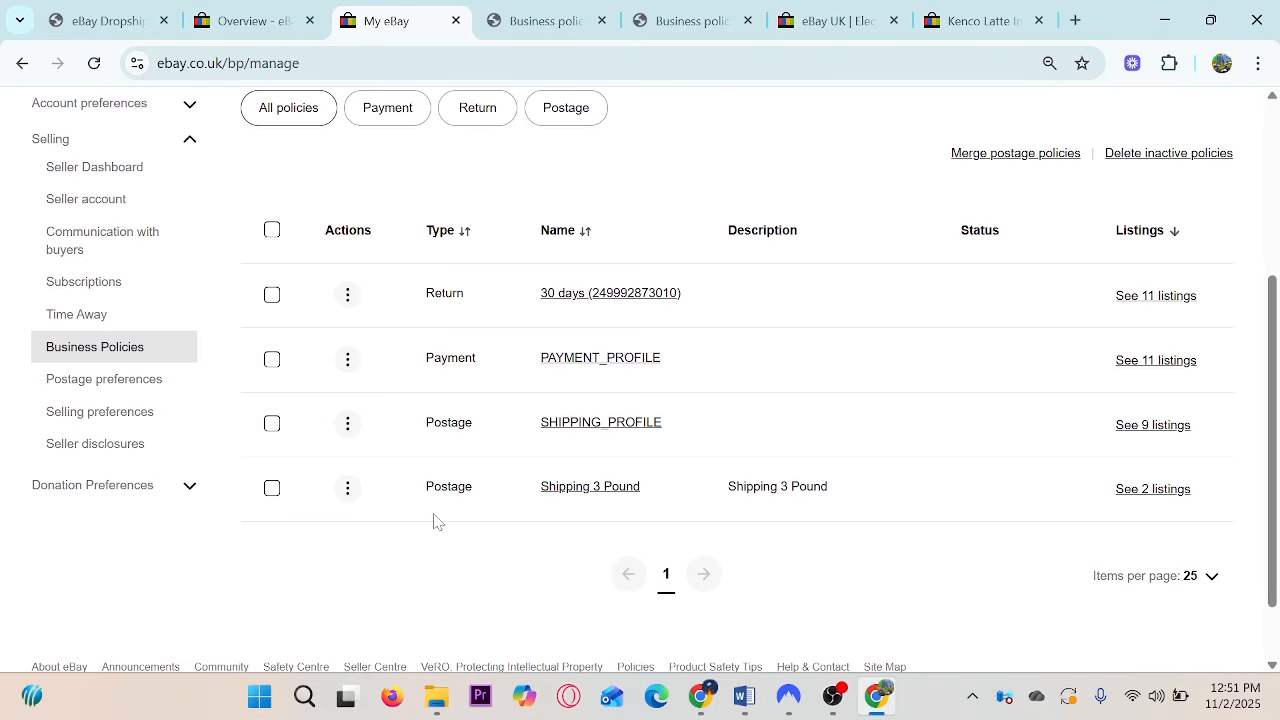
{"action": "left_click", "coordinate": [115, 20]}
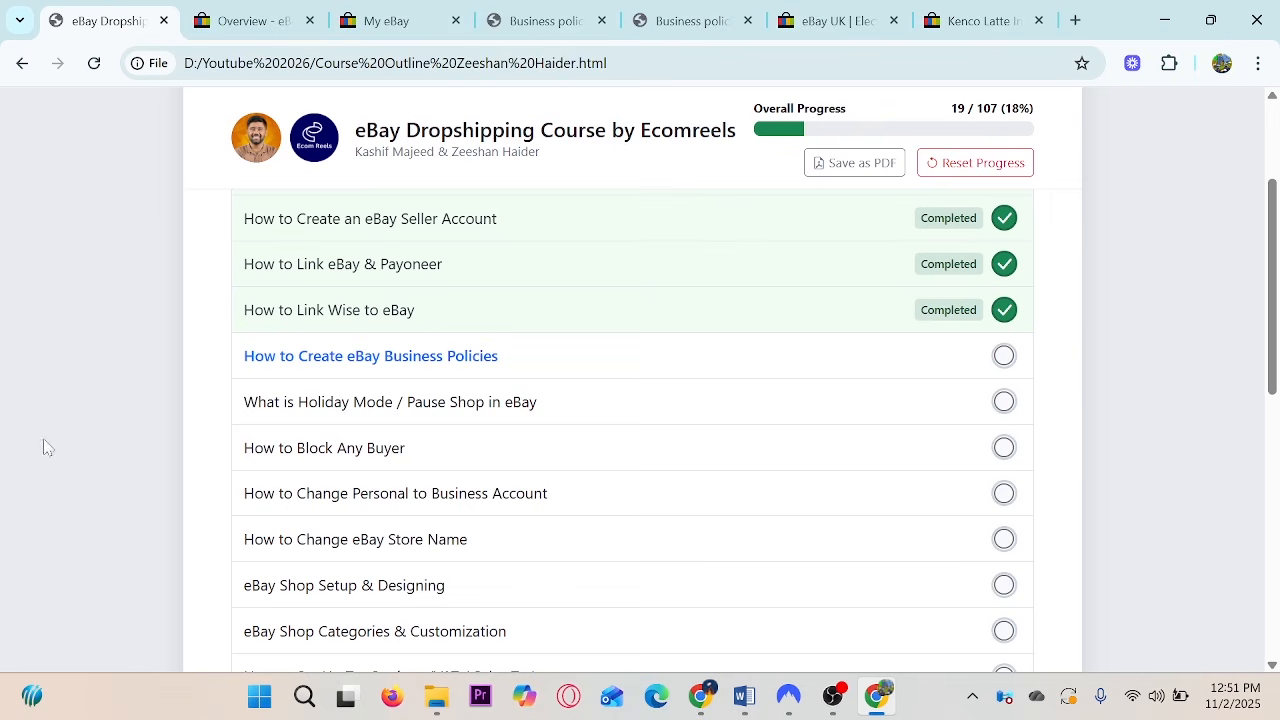
{"action": "mouse_move", "coordinate": [228, 328]}
{"action": "left_mouse_down"}
{"action": "mouse_move", "coordinate": [434, 372]}
{"action": "mouse_move", "coordinate": [507, 372]}
{"action": "left_mouse_up"}
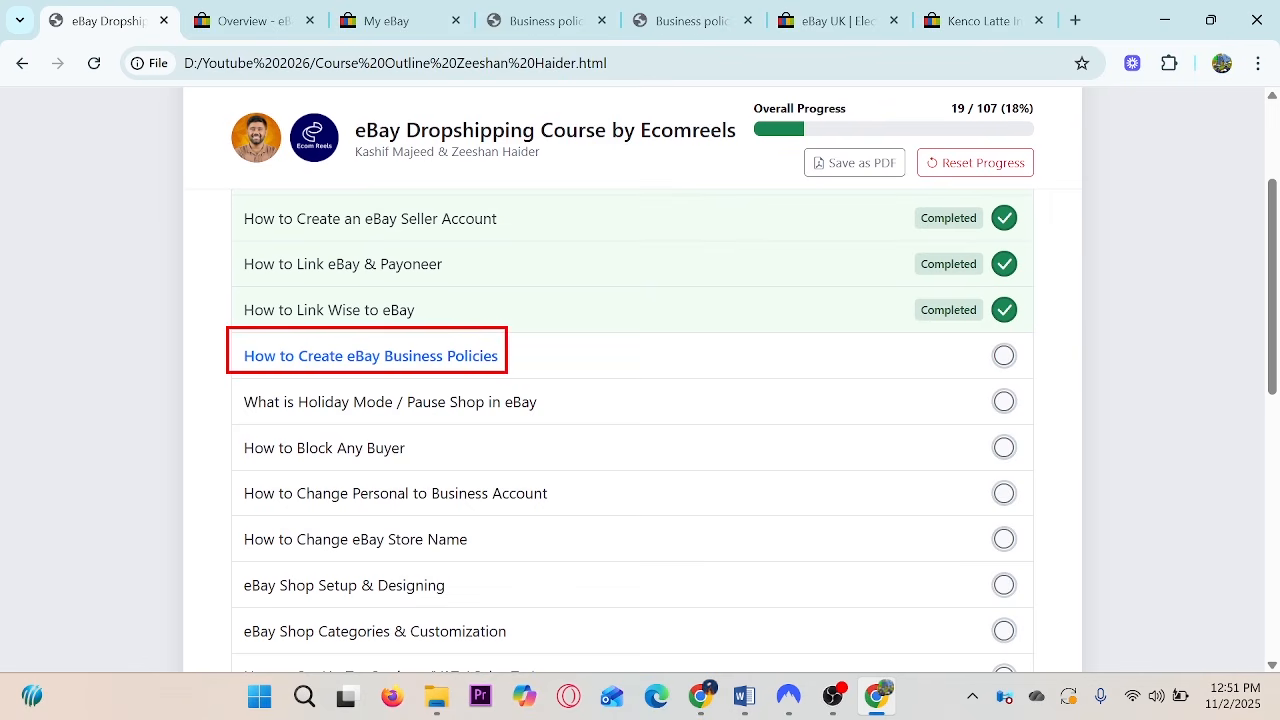
{"action": "left_click", "coordinate": [1004, 356]}
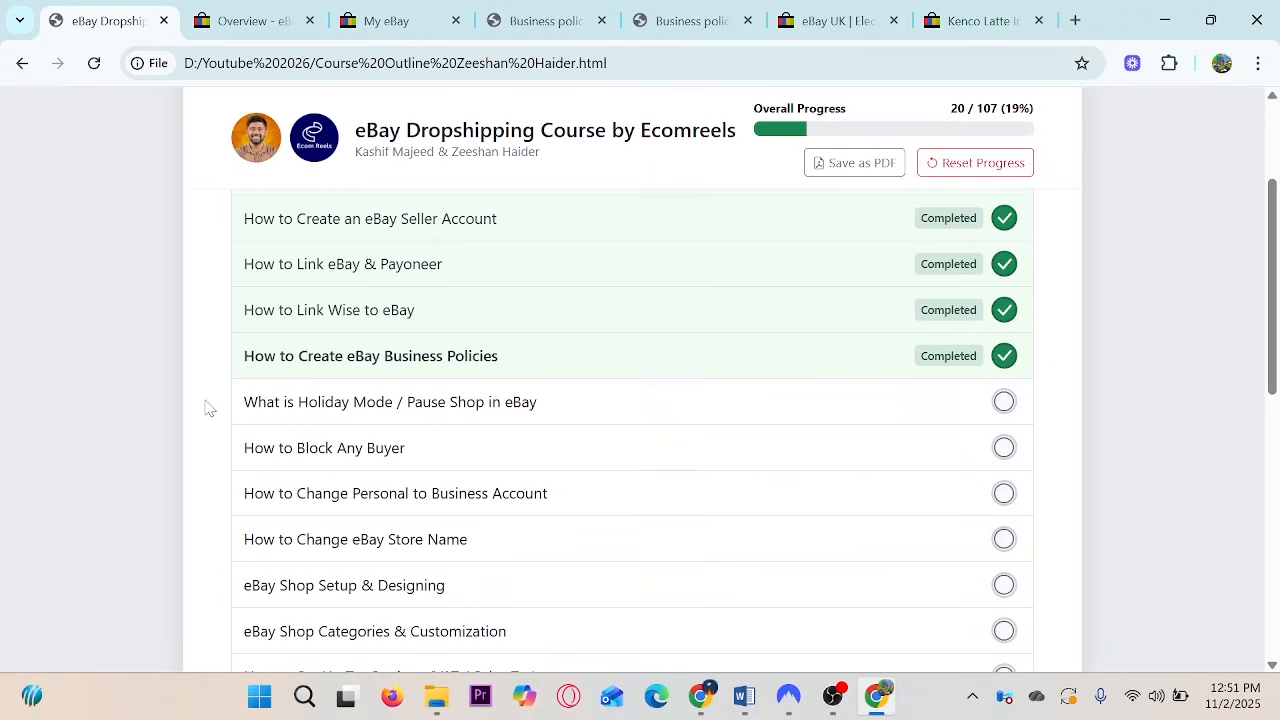
{"action": "left_click_drag", "start_coordinate": [216, 377], "coordinate": [645, 419]}
{"action": "key", "text": "Escape"}
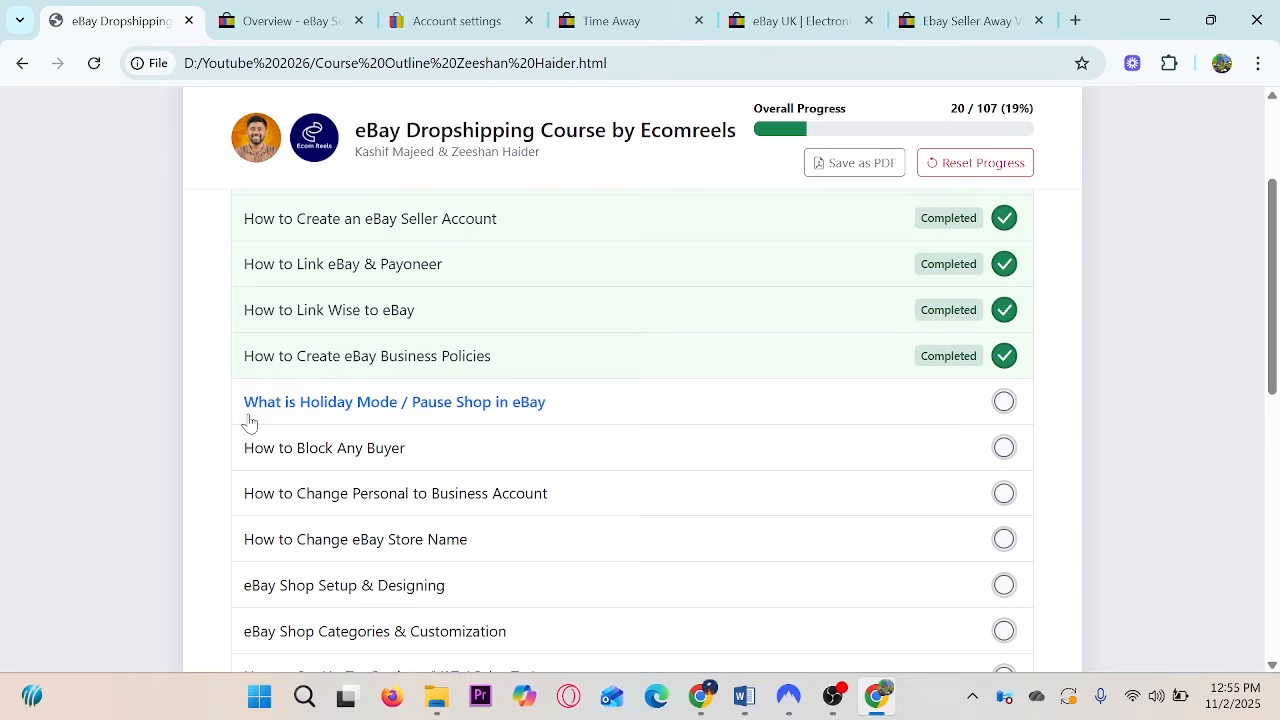
Go to Seller Hub and open the eBay account settings page from the account profile.
{"action": "left_click", "coordinate": [332, 10]}
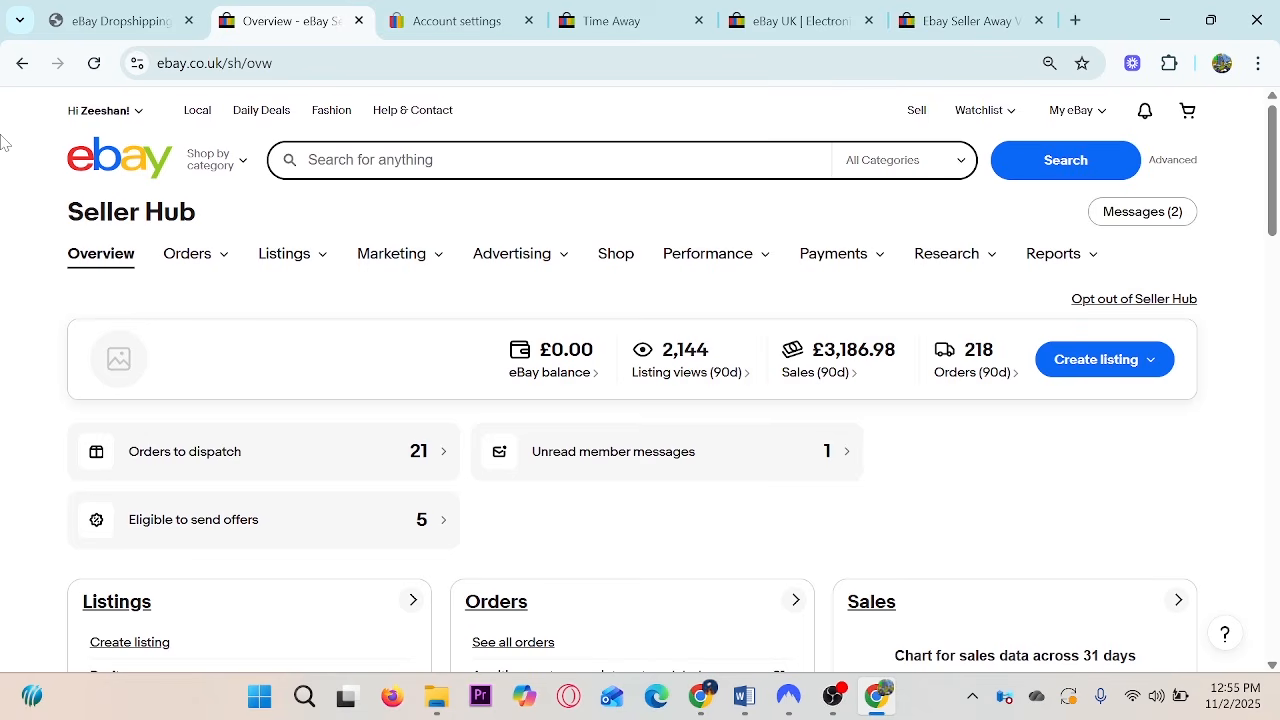
{"action": "mouse_move", "coordinate": [140, 116]}
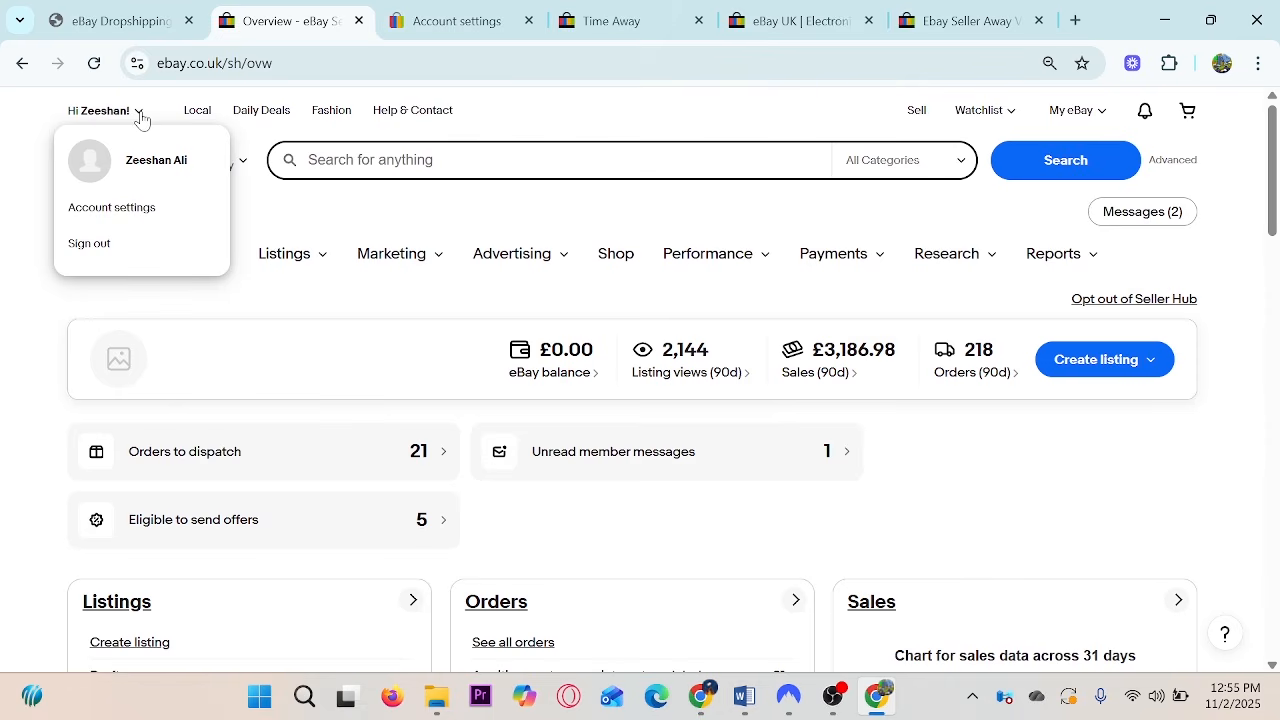
{"action": "right_click", "coordinate": [117, 216]}
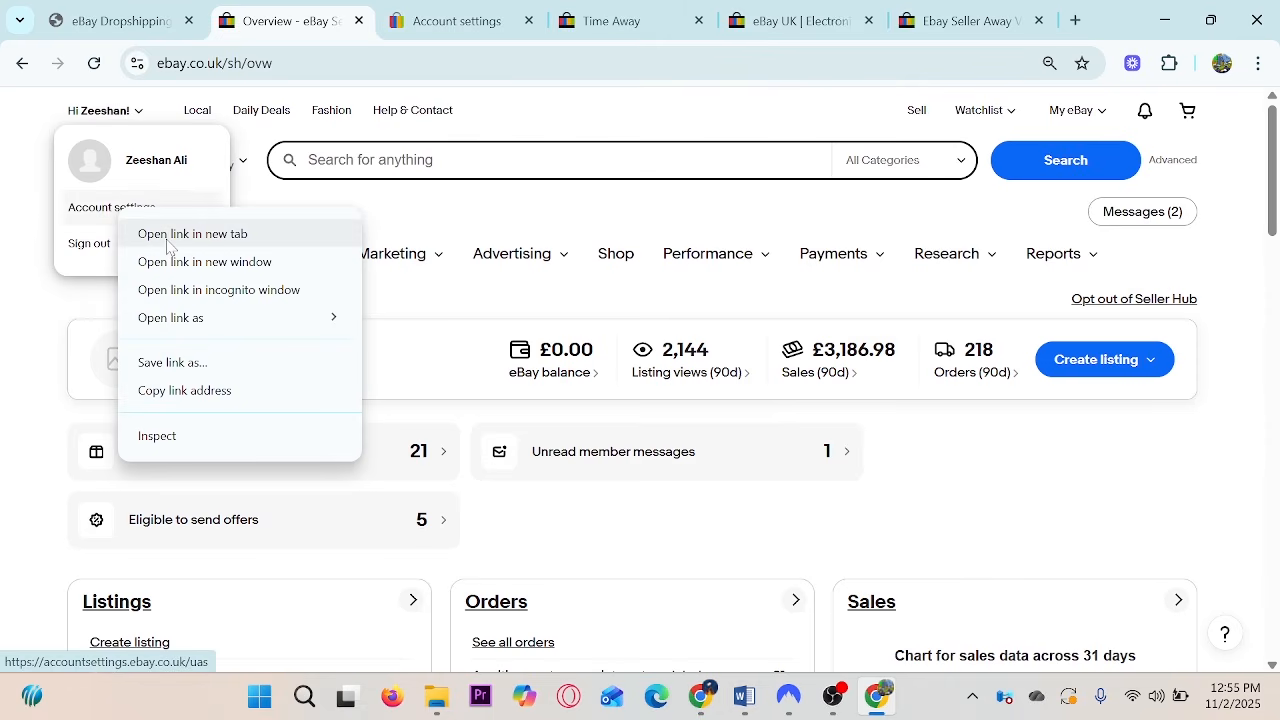
{"action": "left_click", "coordinate": [424, 4]}
{"action": "left_click", "coordinate": [418, 19]}
{"action": "scroll", "coordinate": [3, 285], "scroll_direction": "down", "scroll_amount": 1}
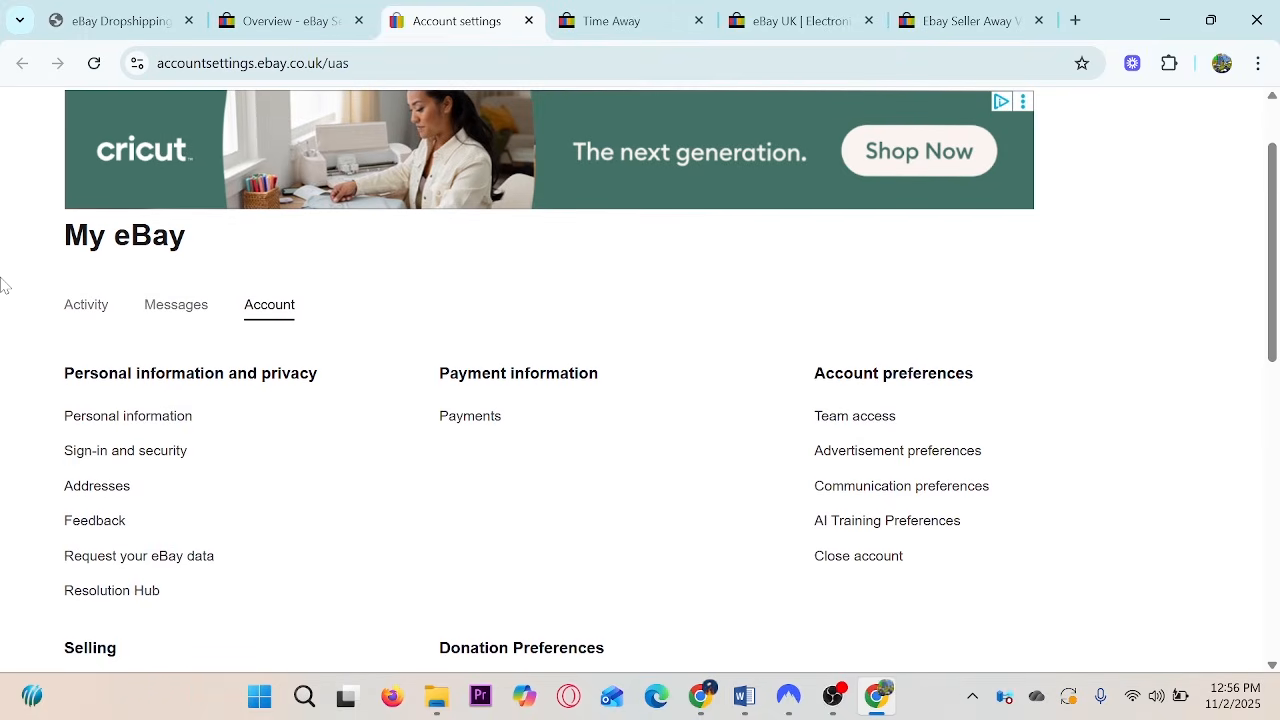
Open the Time Away page from the Selling section of the account settings and view its options.
{"action": "scroll", "coordinate": [3, 285], "scroll_direction": "down", "scroll_amount": 4}
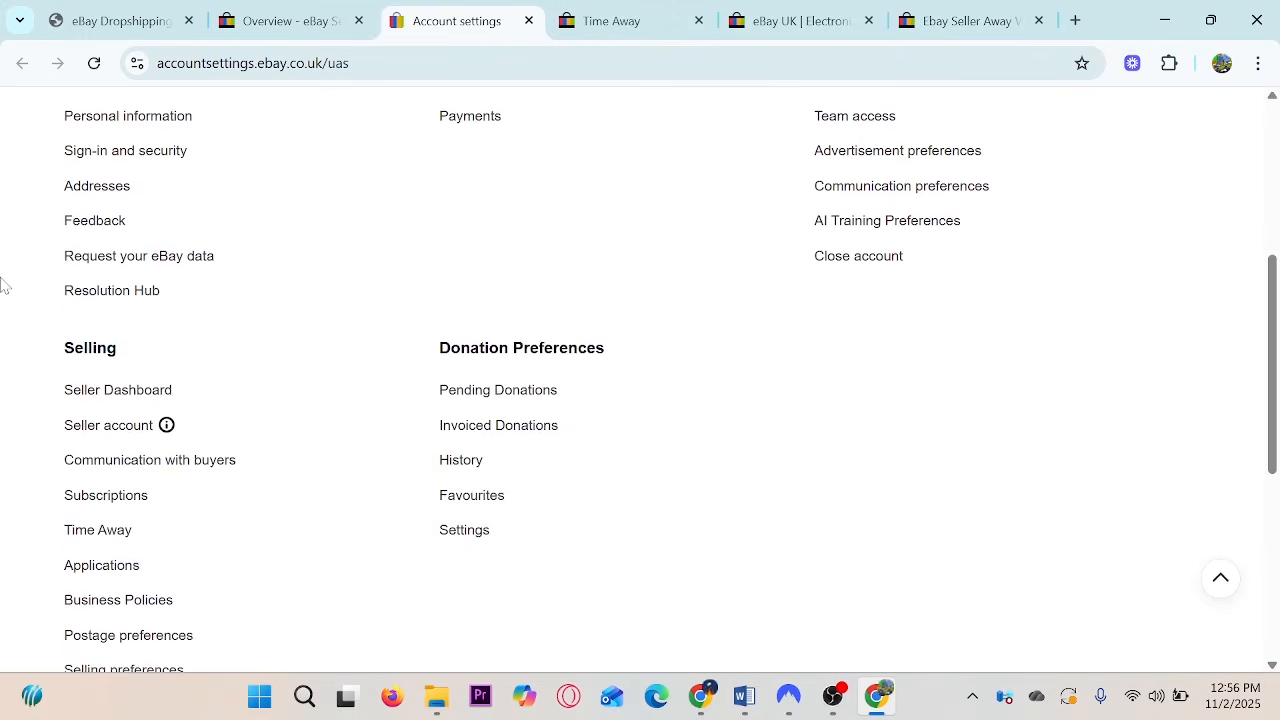
{"action": "scroll", "coordinate": [3, 285], "scroll_direction": "down", "scroll_amount": 1}
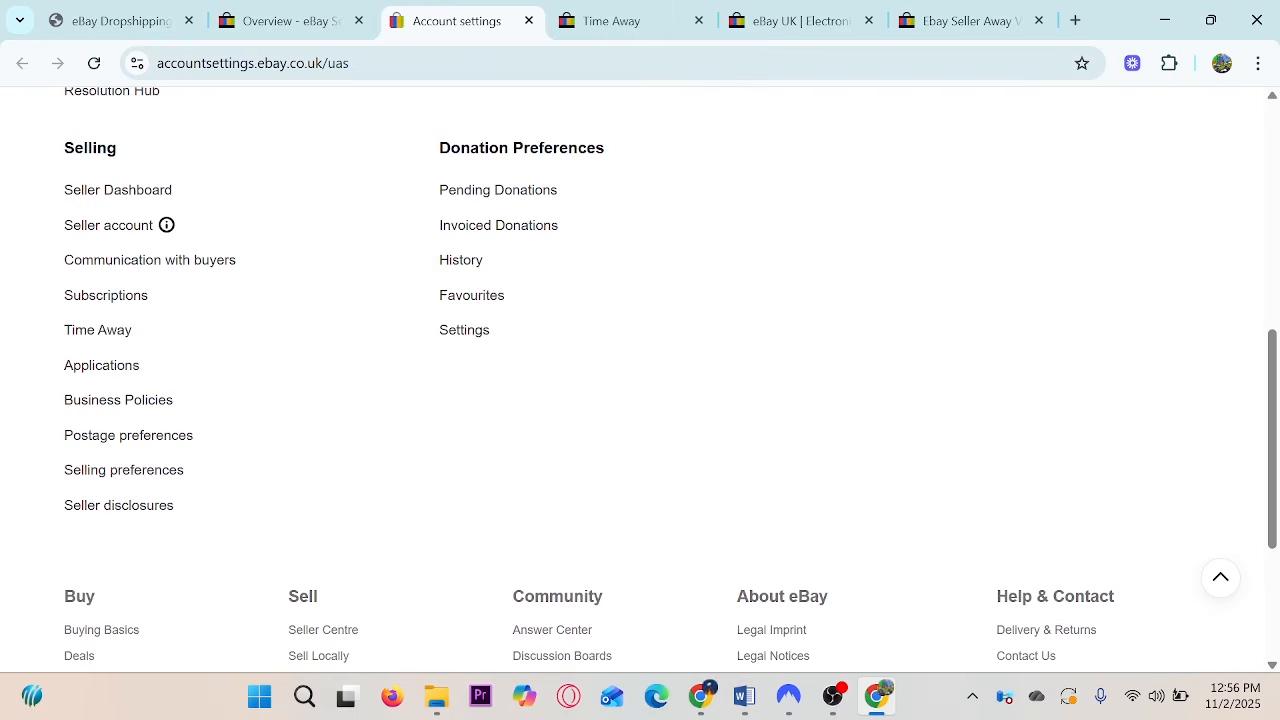
{"action": "left_click_drag", "start_coordinate": [37, 130], "coordinate": [162, 168]}
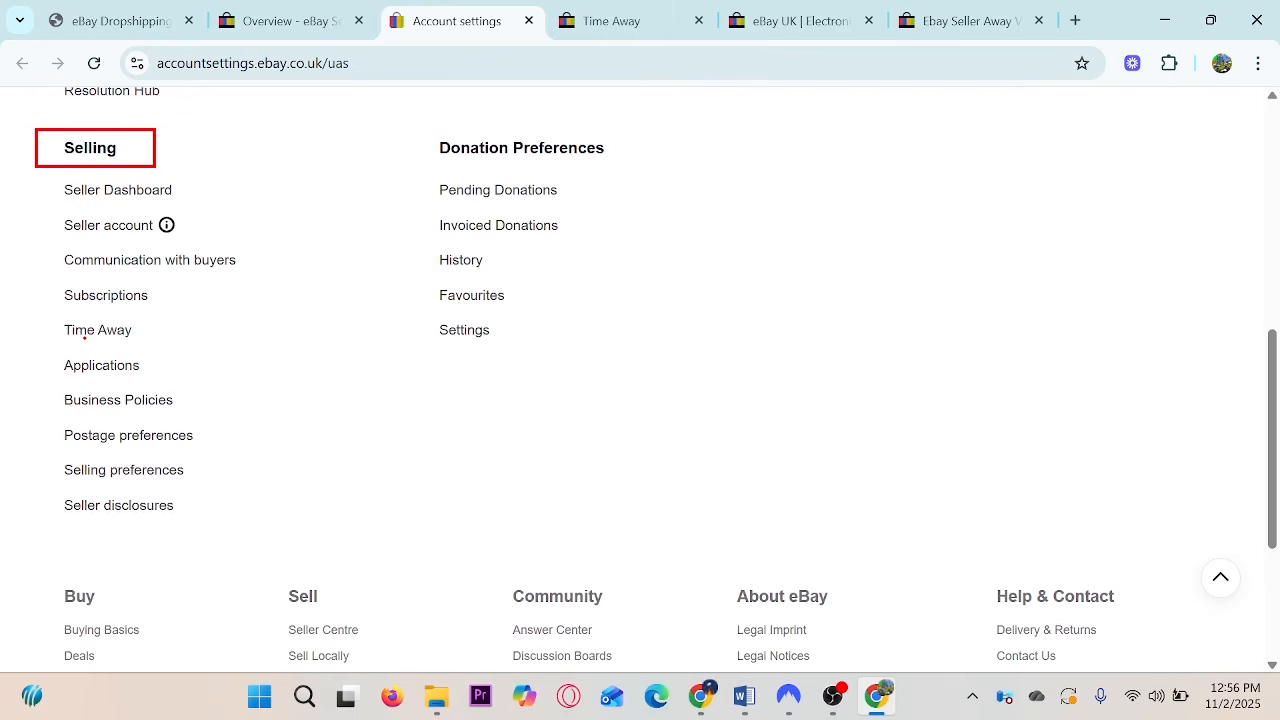
{"action": "left_click_drag", "start_coordinate": [47, 311], "coordinate": [180, 351]}
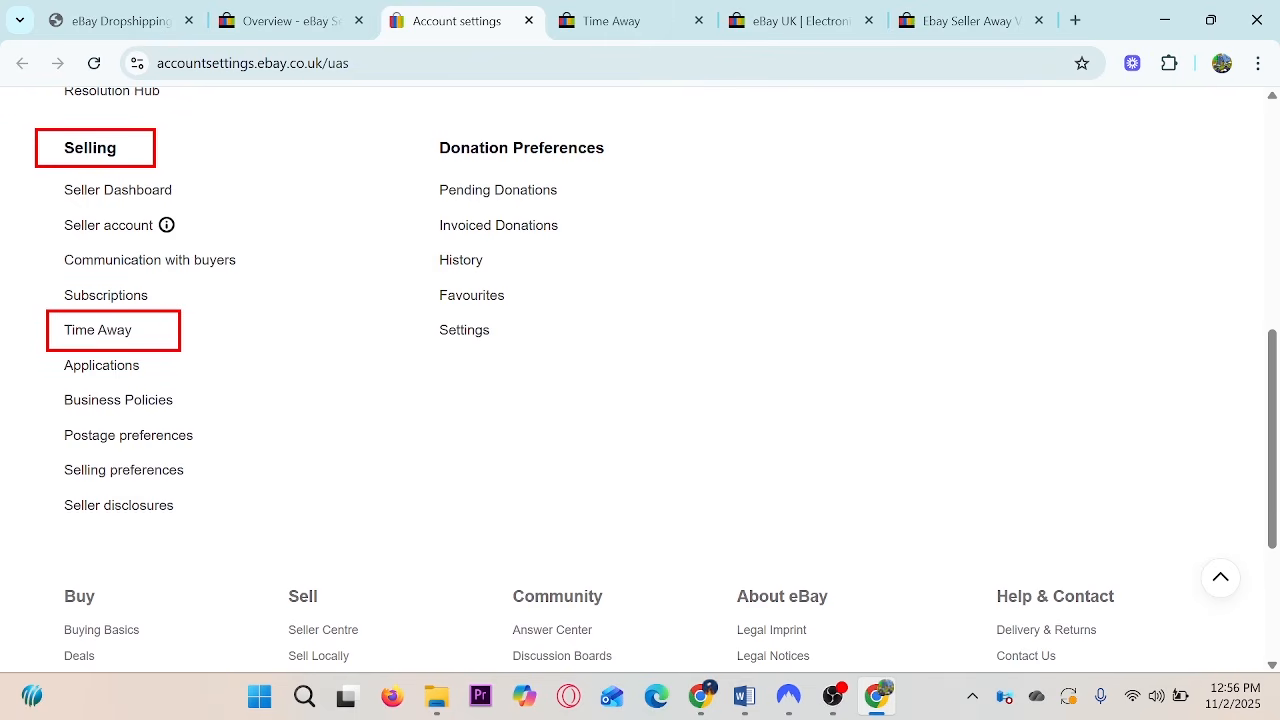
{"action": "right_click", "coordinate": [104, 333]}
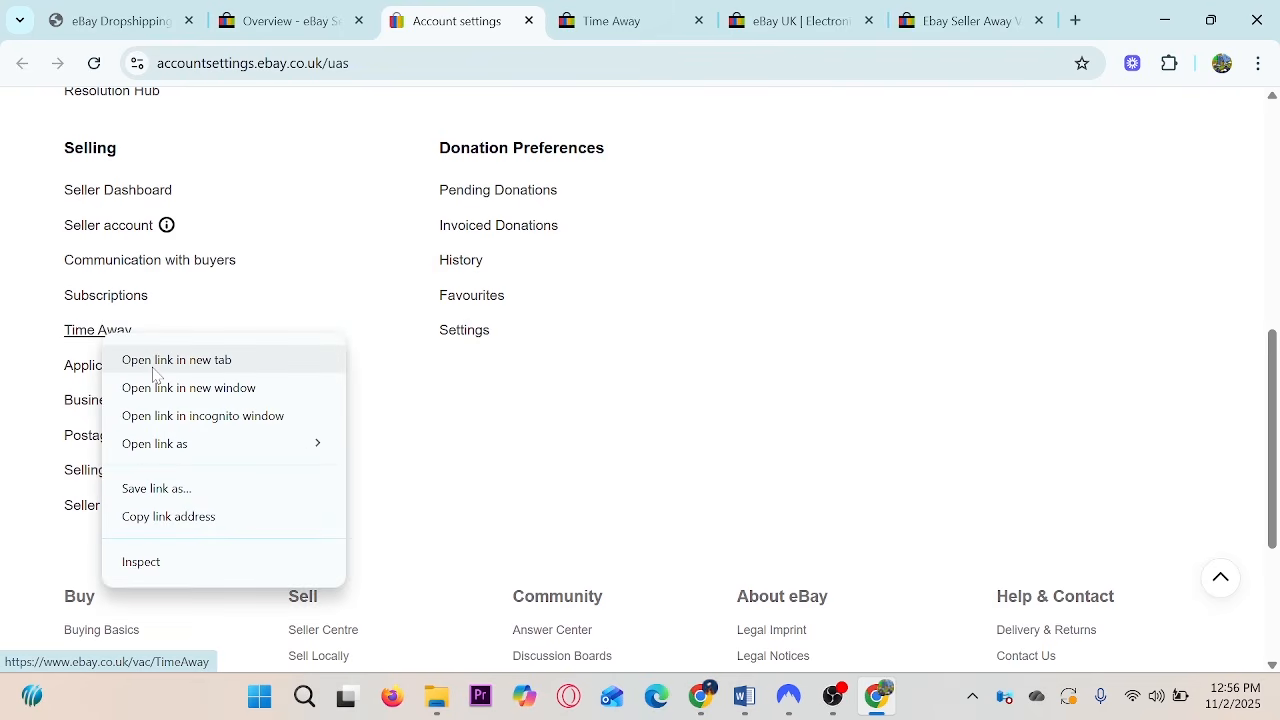
{"action": "left_click", "coordinate": [637, 20]}
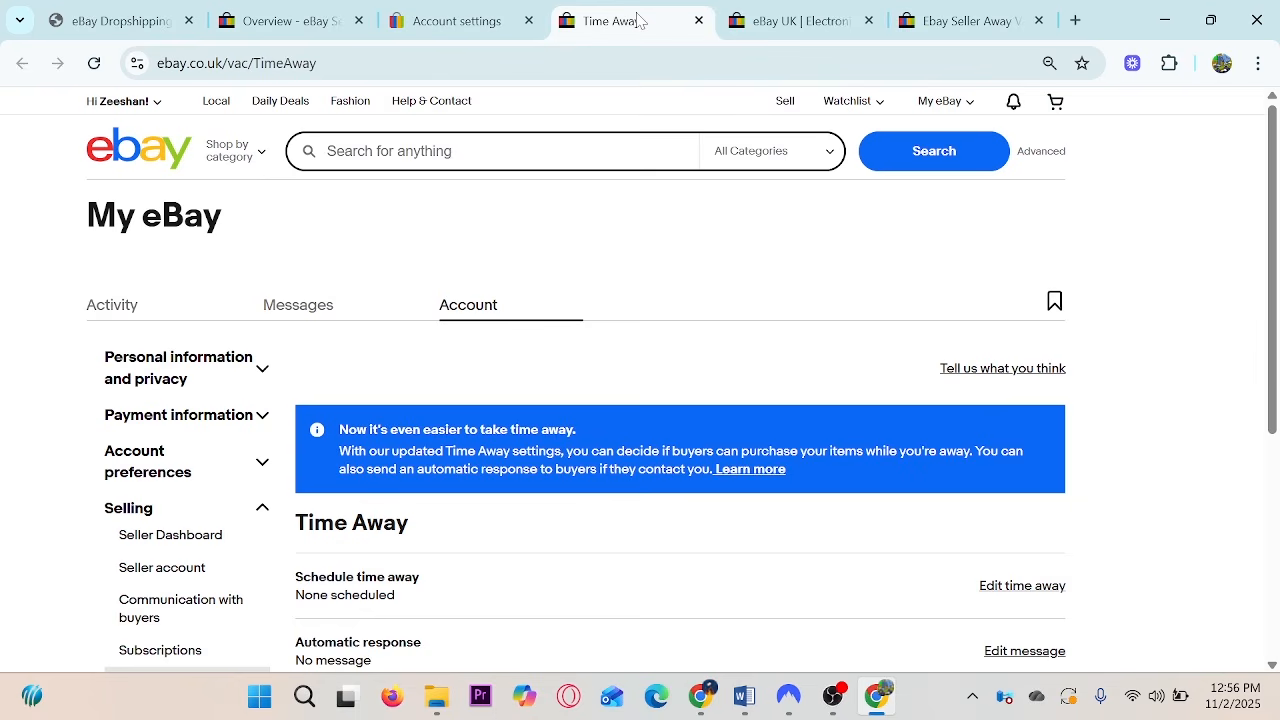
{"action": "scroll", "coordinate": [40, 305], "scroll_direction": "down", "scroll_amount": 1}
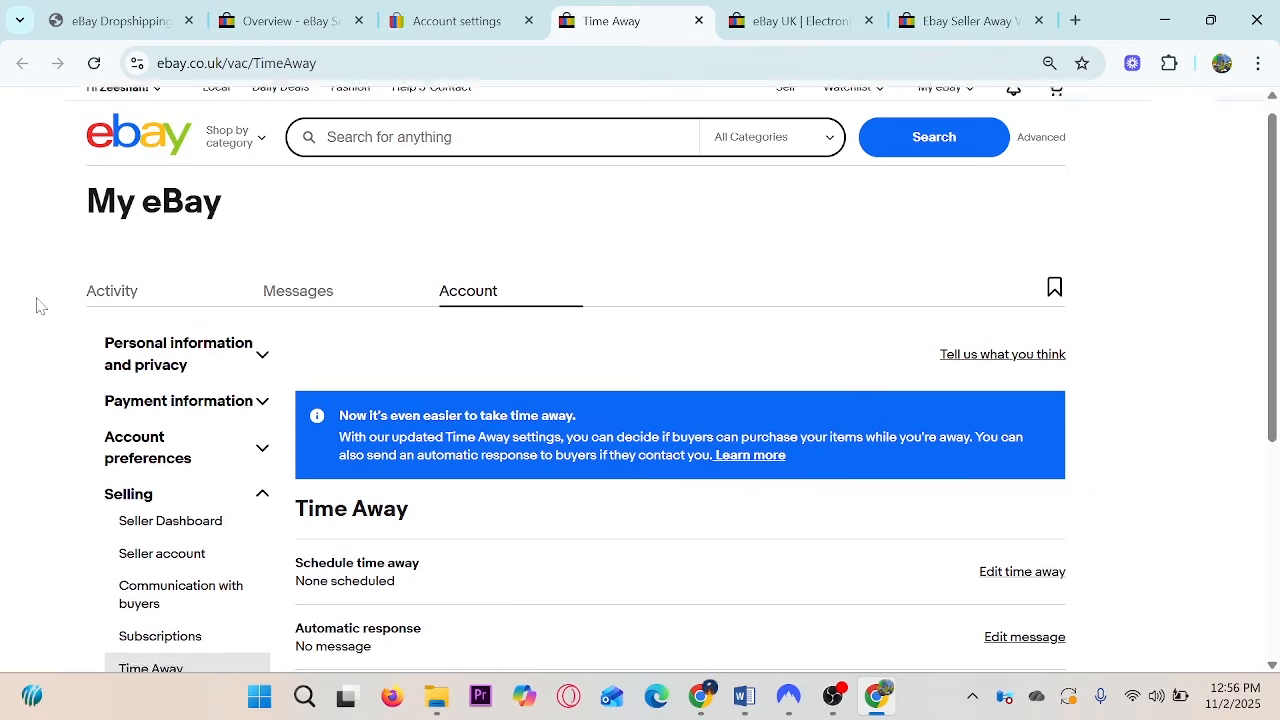
{"action": "scroll", "coordinate": [40, 305], "scroll_direction": "down", "scroll_amount": 3}
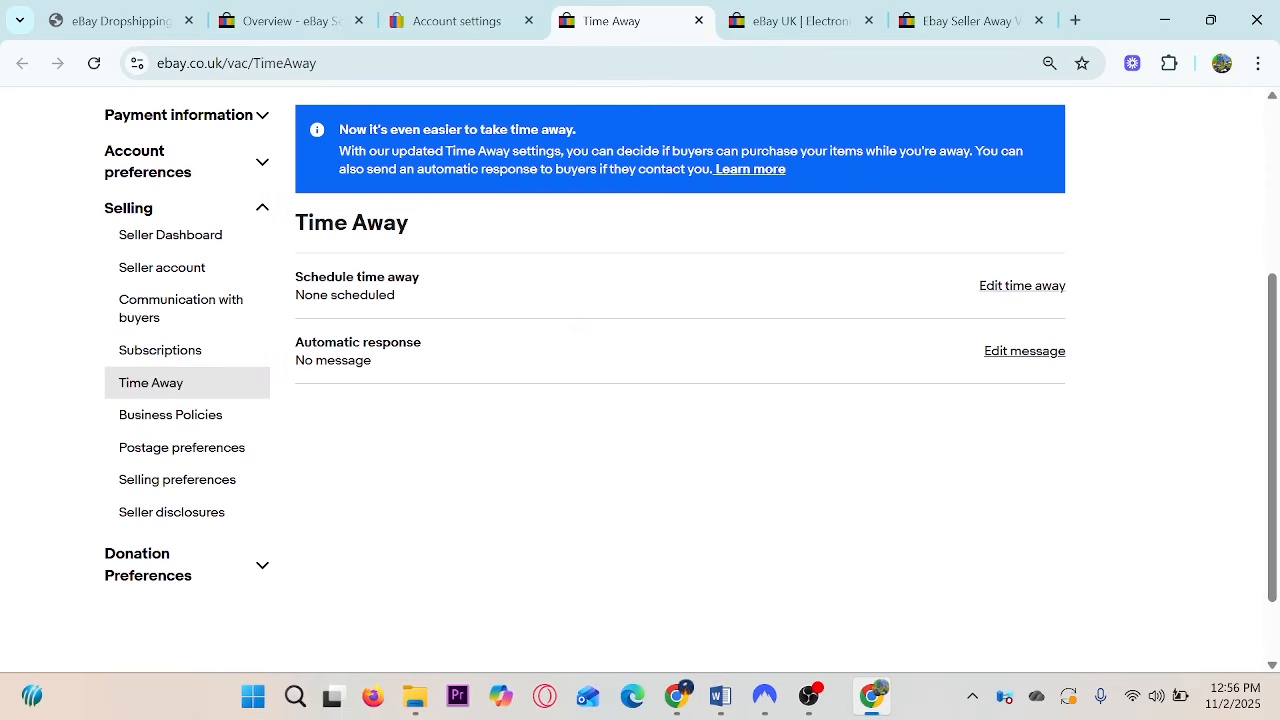
Open the time away schedule and set the start date for pausing sales to 2 November 2025.
{"action": "left_click_drag", "start_coordinate": [338, 127], "coordinate": [815, 207]}
{"action": "left_click", "coordinate": [755, 503]}
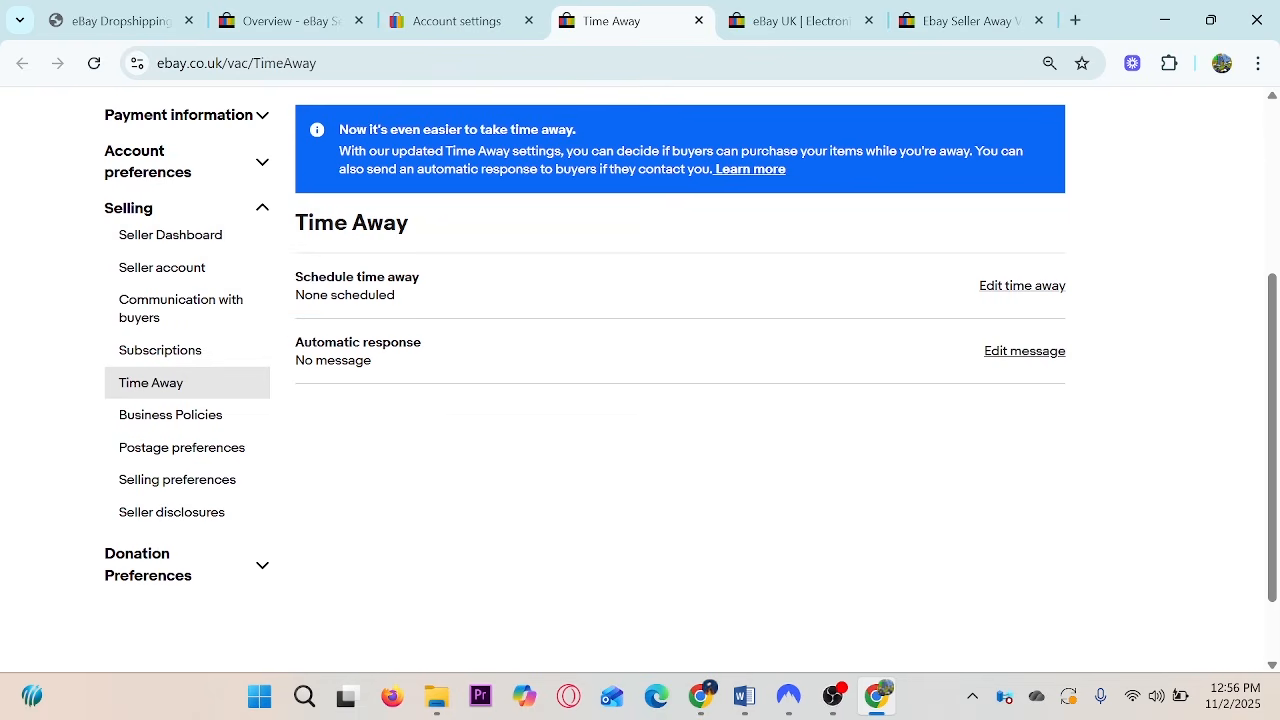
{"action": "left_click", "coordinate": [1000, 290]}
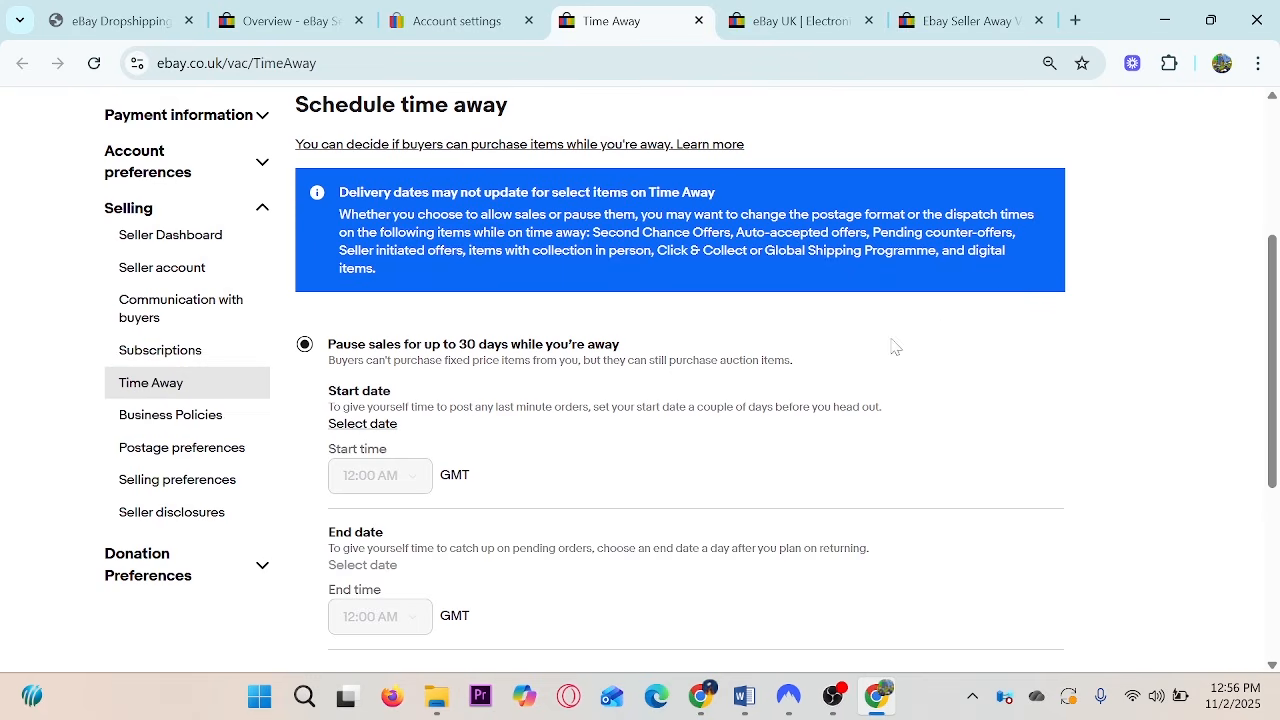
{"action": "scroll", "coordinate": [552, 340], "scroll_direction": "down", "scroll_amount": 2}
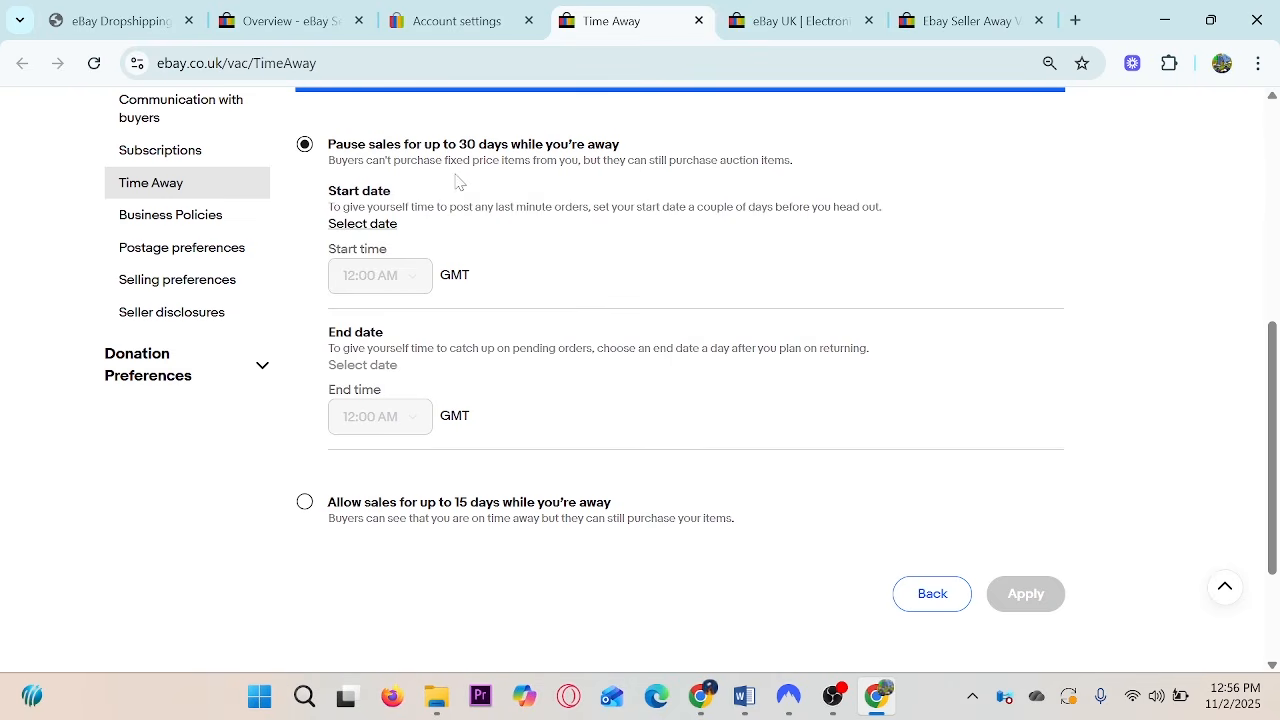
{"action": "left_click", "coordinate": [360, 224]}
{"action": "left_click", "coordinate": [558, 345]}
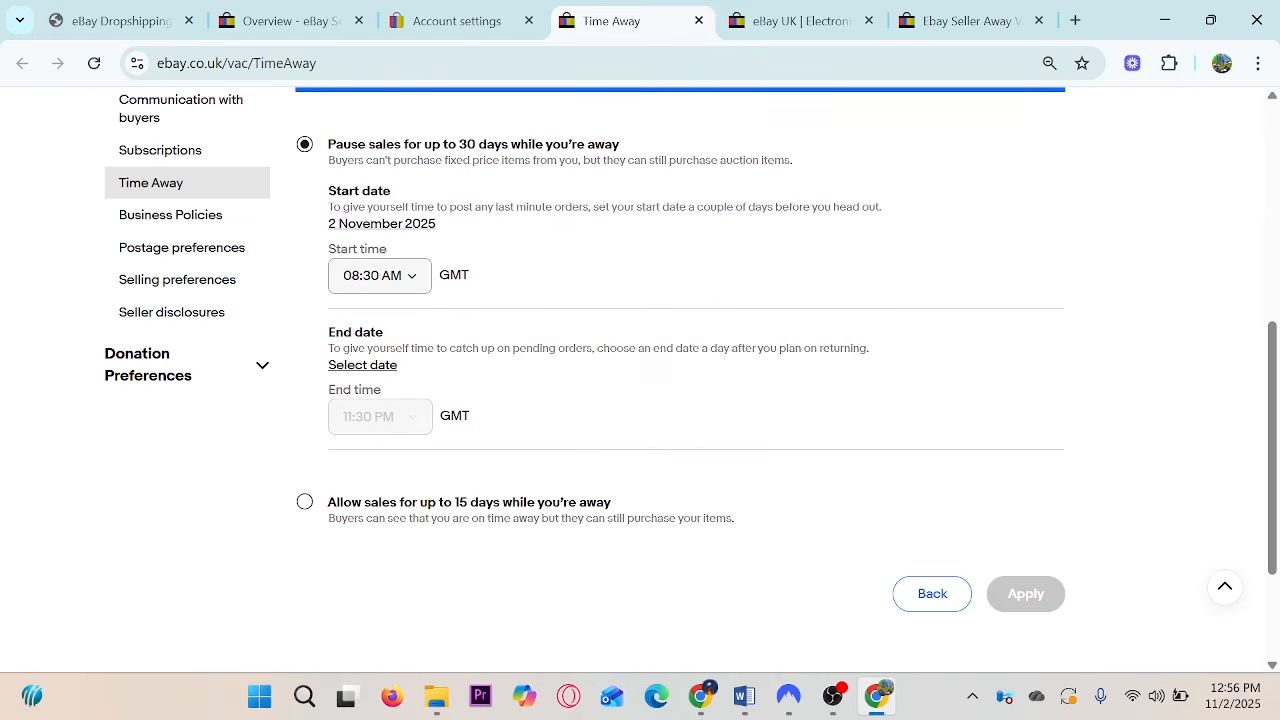
Set the end date for pausing sales to 30 November 2025 and look over the pause schedule.
{"action": "left_click", "coordinate": [358, 368]}
{"action": "scroll", "coordinate": [398, 400], "scroll_direction": "down", "scroll_amount": 1}
{"action": "left_click", "coordinate": [561, 517]}
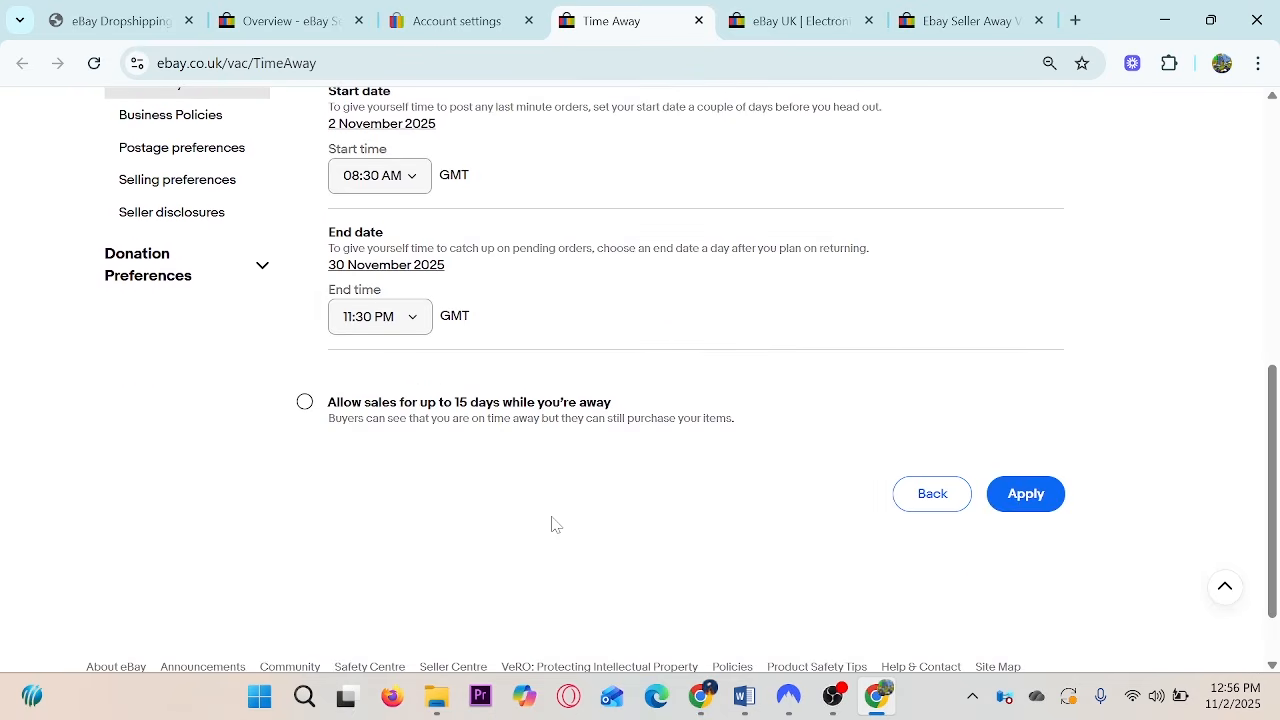
{"action": "scroll", "coordinate": [569, 340], "scroll_direction": "up", "scroll_amount": 1}
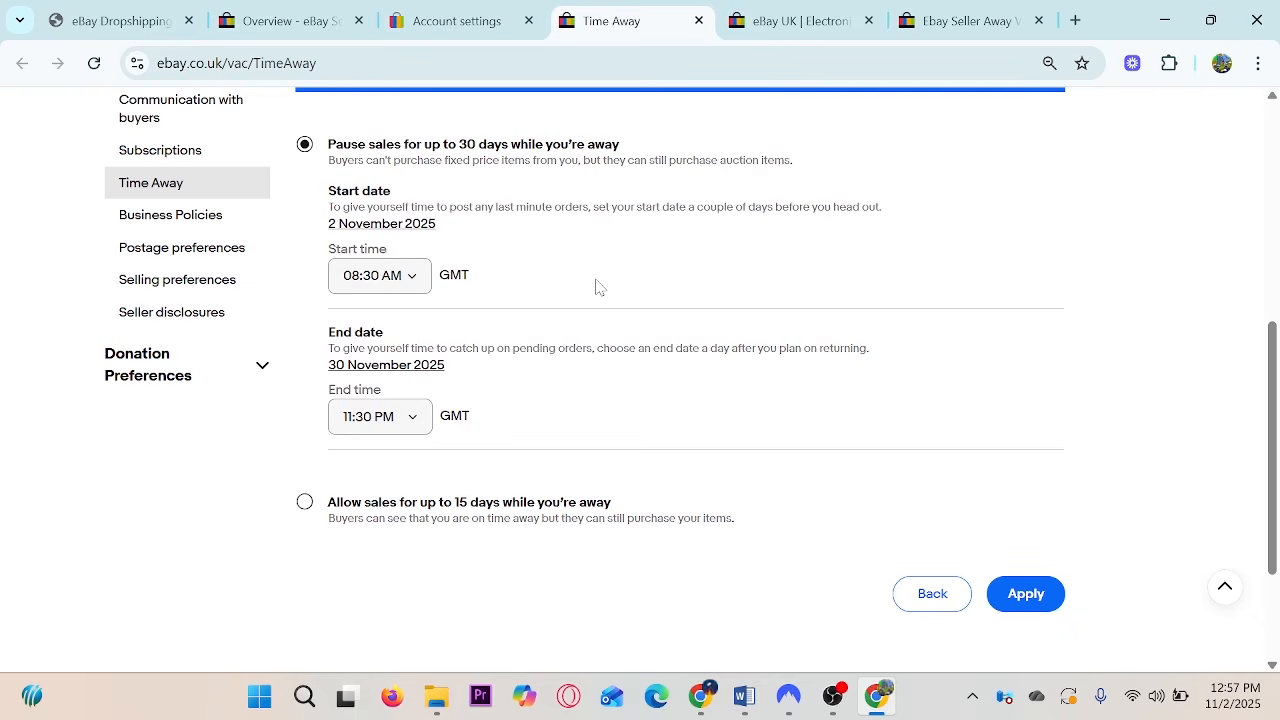
{"action": "scroll", "coordinate": [600, 288], "scroll_direction": "up", "scroll_amount": 1}
{"action": "key", "text": "ctrl+2"}
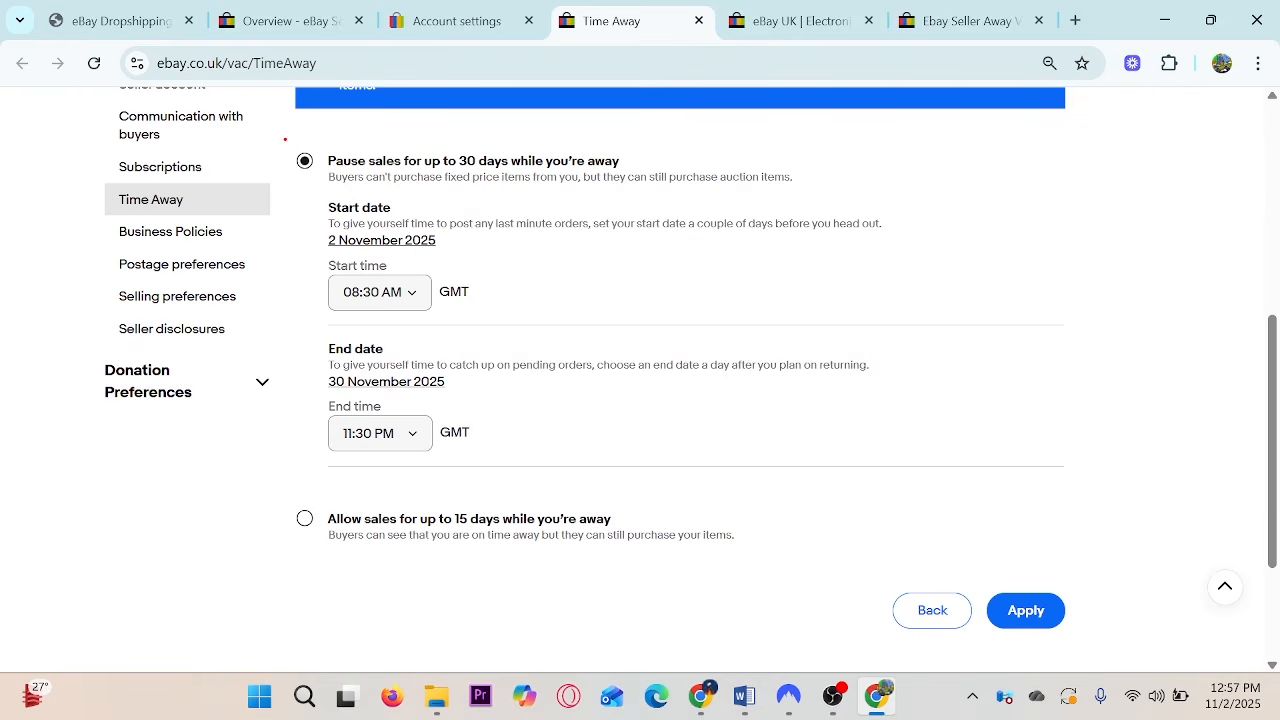
{"action": "left_click_drag", "start_coordinate": [285, 139], "coordinate": [585, 465]}
{"action": "left_click_drag", "start_coordinate": [770, 281], "coordinate": [866, 216]}
{"action": "left_click_drag", "start_coordinate": [780, 245], "coordinate": [858, 306]}
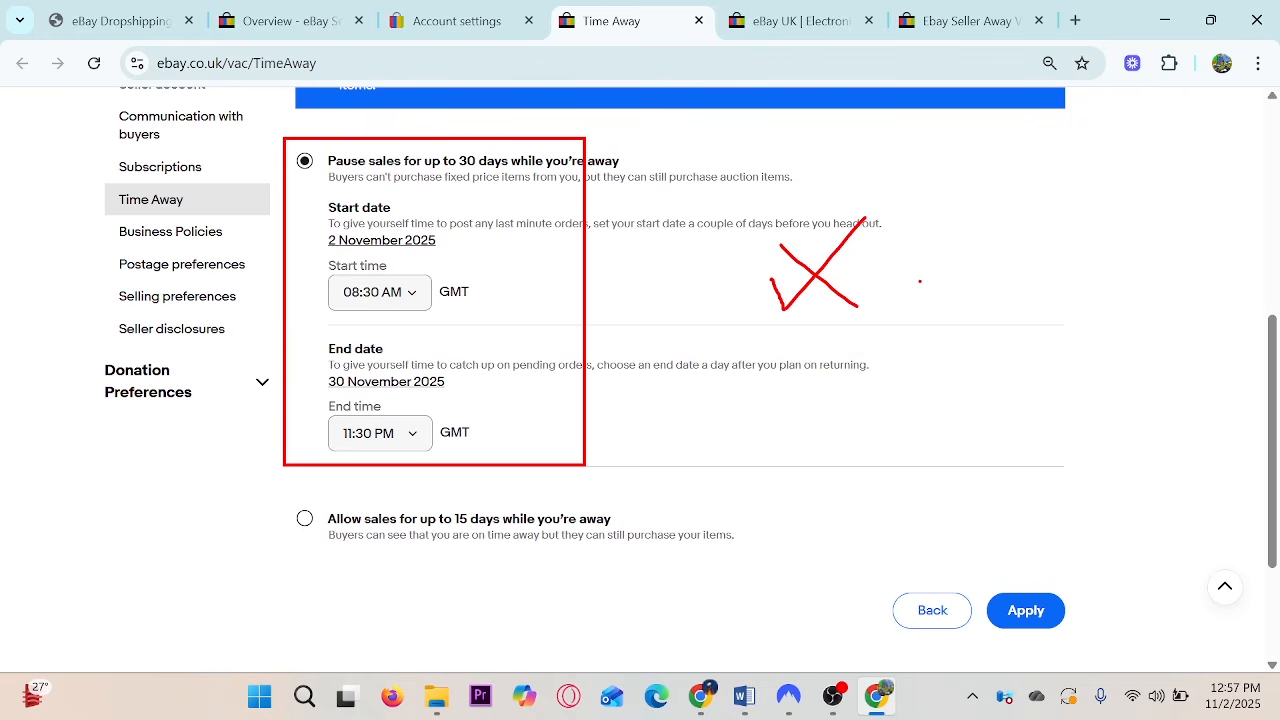
{"action": "key", "text": "Escape"}
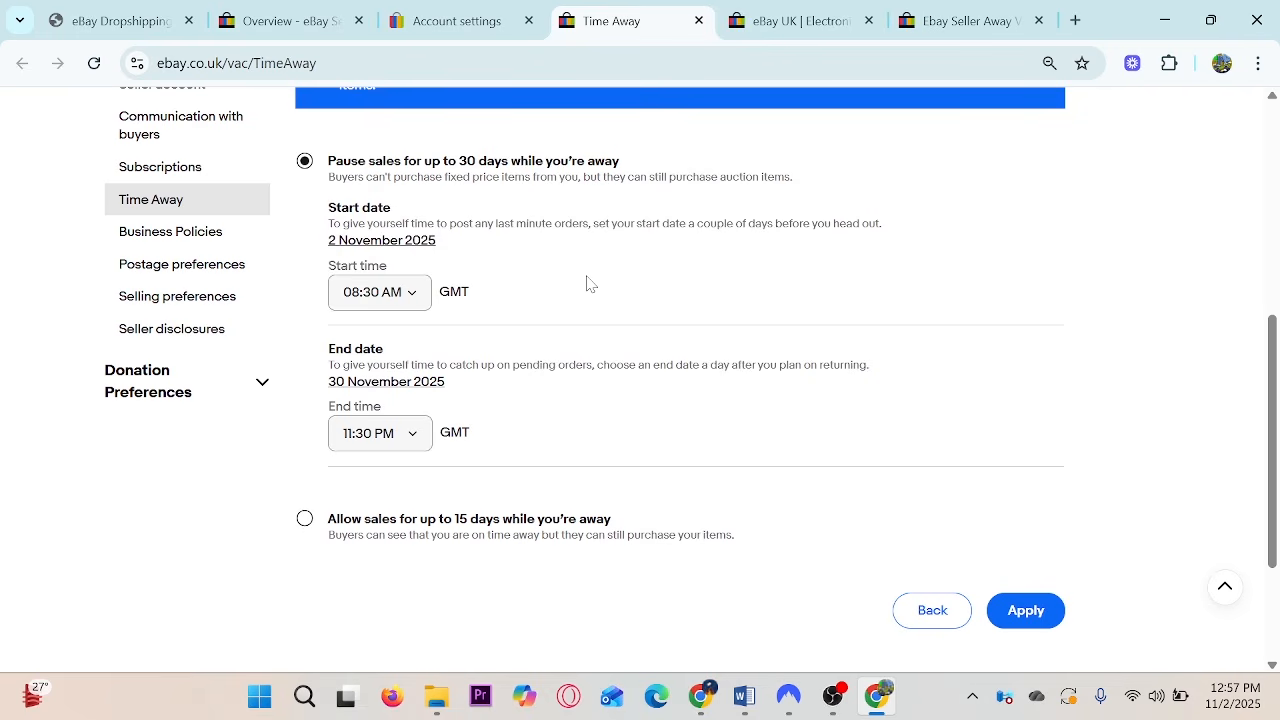
Switch the schedule to allow sales for up to 15 days while away and look at the seller away search results page.
{"action": "scroll", "coordinate": [577, 280], "scroll_direction": "down", "scroll_amount": 1}
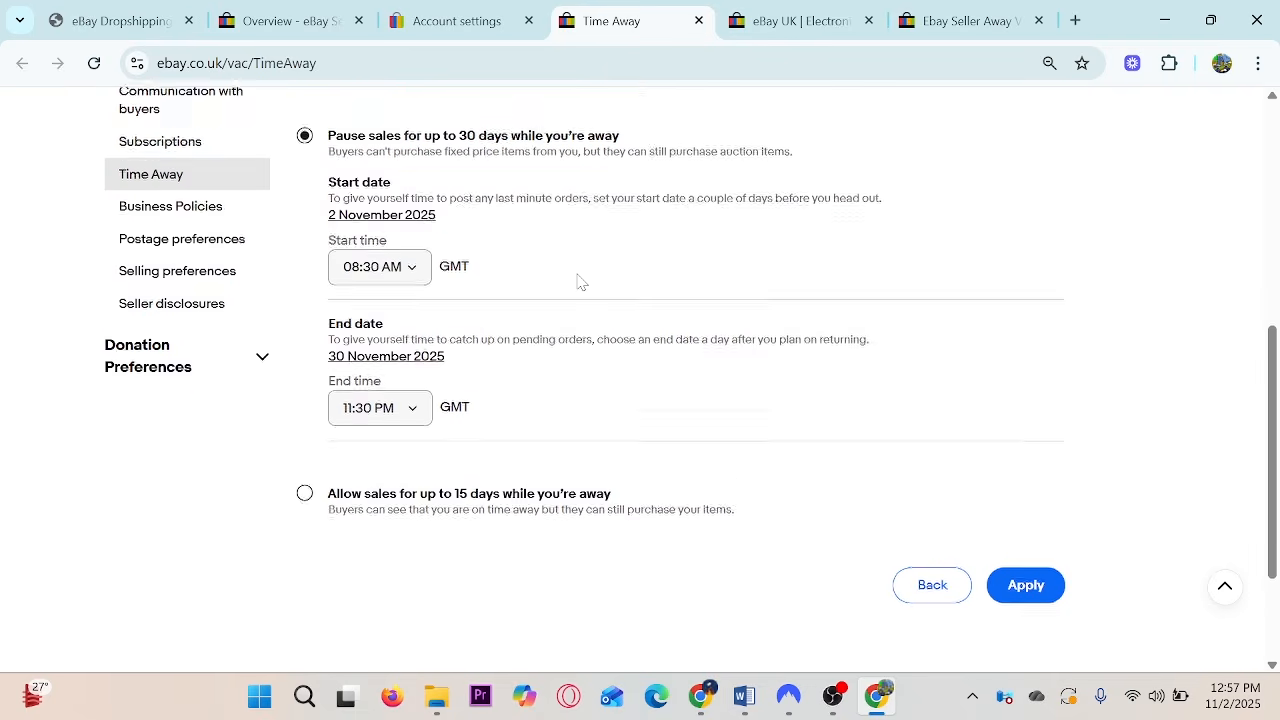
{"action": "left_click", "coordinate": [306, 420]}
{"action": "scroll", "coordinate": [335, 400], "scroll_direction": "up", "scroll_amount": 1}
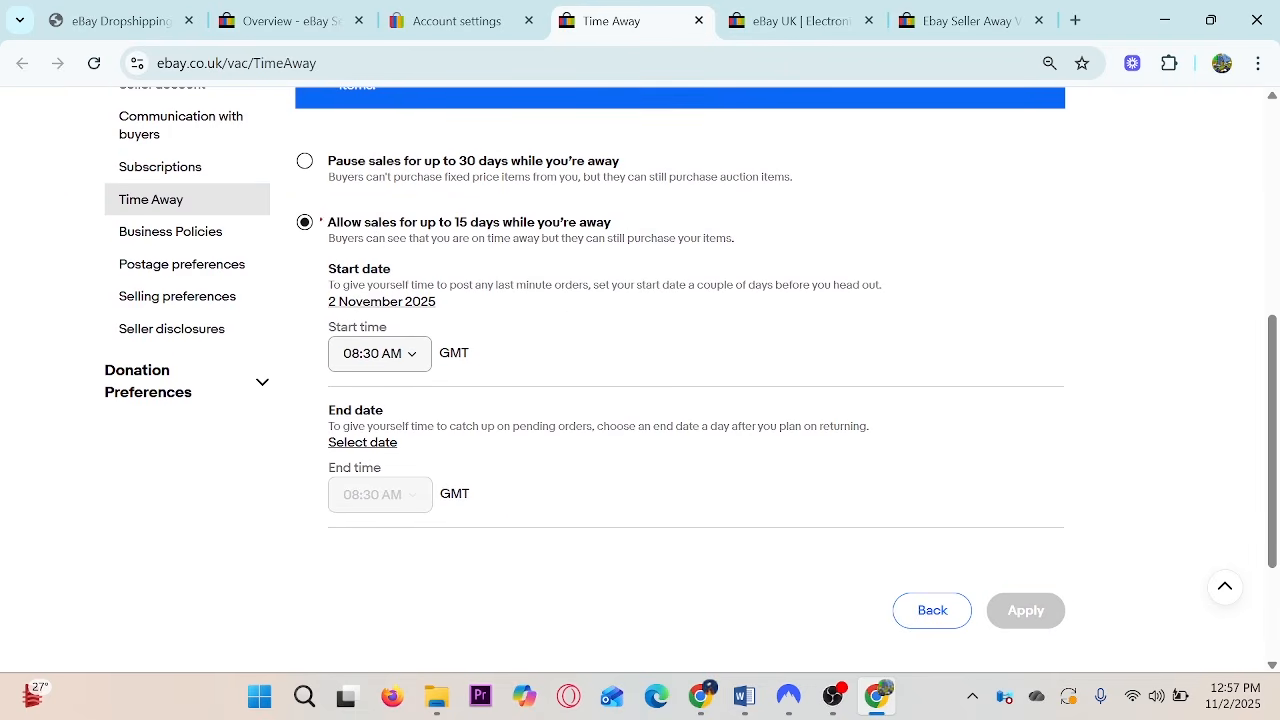
{"action": "mouse_move", "coordinate": [285, 194]}
{"action": "left_mouse_down"}
{"action": "mouse_move", "coordinate": [518, 248]}
{"action": "mouse_move", "coordinate": [681, 267]}
{"action": "left_mouse_up"}
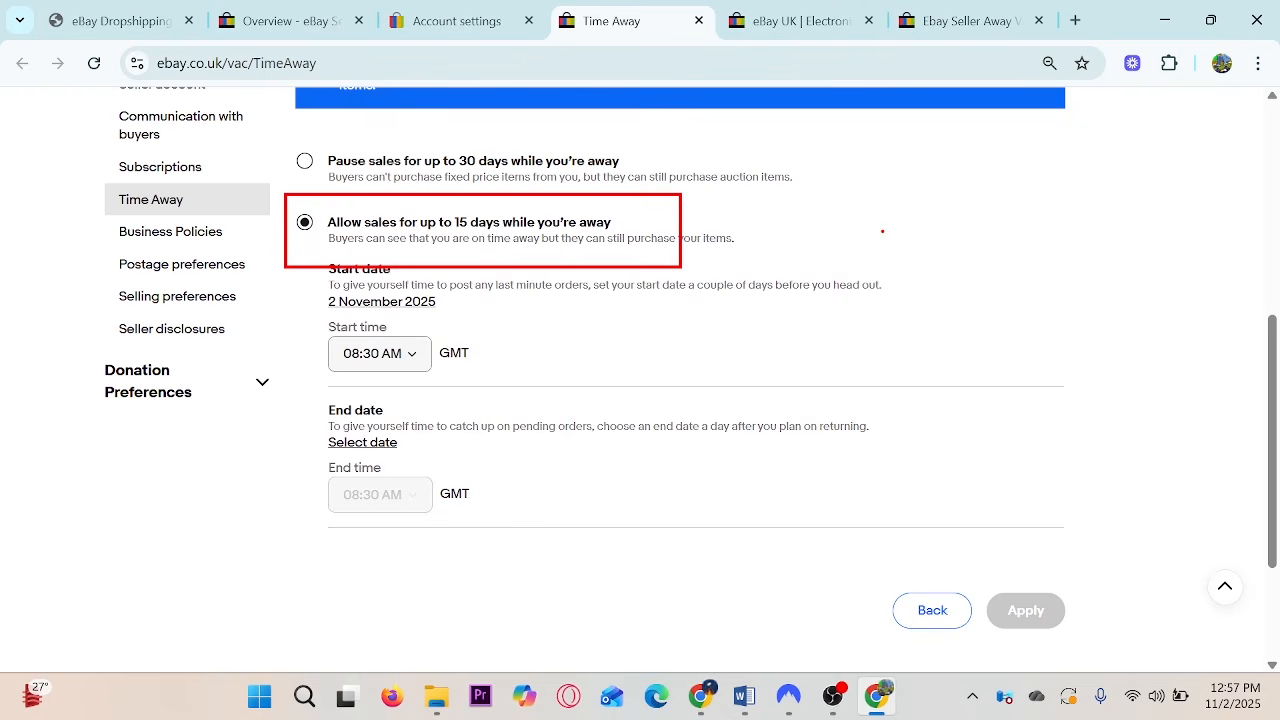
{"action": "mouse_move", "coordinate": [880, 230]}
{"action": "left_mouse_down"}
{"action": "mouse_move", "coordinate": [980, 208]}
{"action": "mouse_move", "coordinate": [993, 258]}
{"action": "left_mouse_up"}
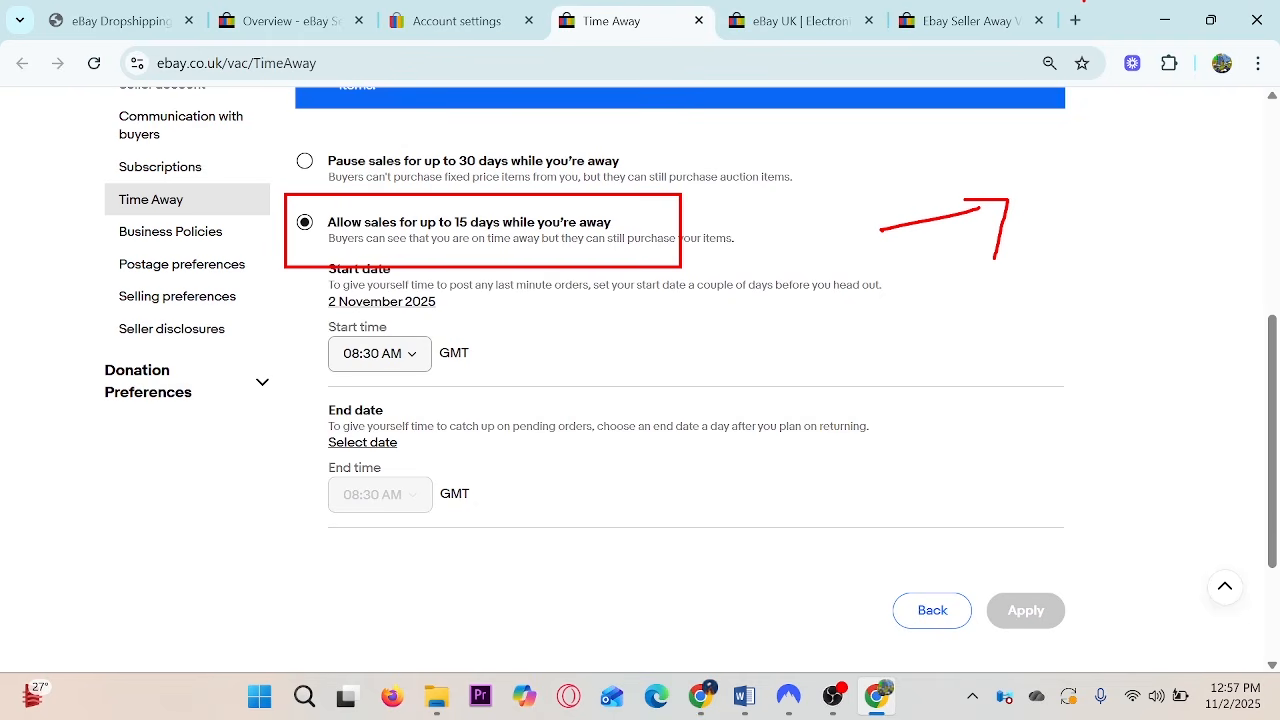
{"action": "left_click", "coordinate": [985, 20]}
{"action": "scroll", "coordinate": [390, 360], "scroll_direction": "up", "scroll_amount": 10}
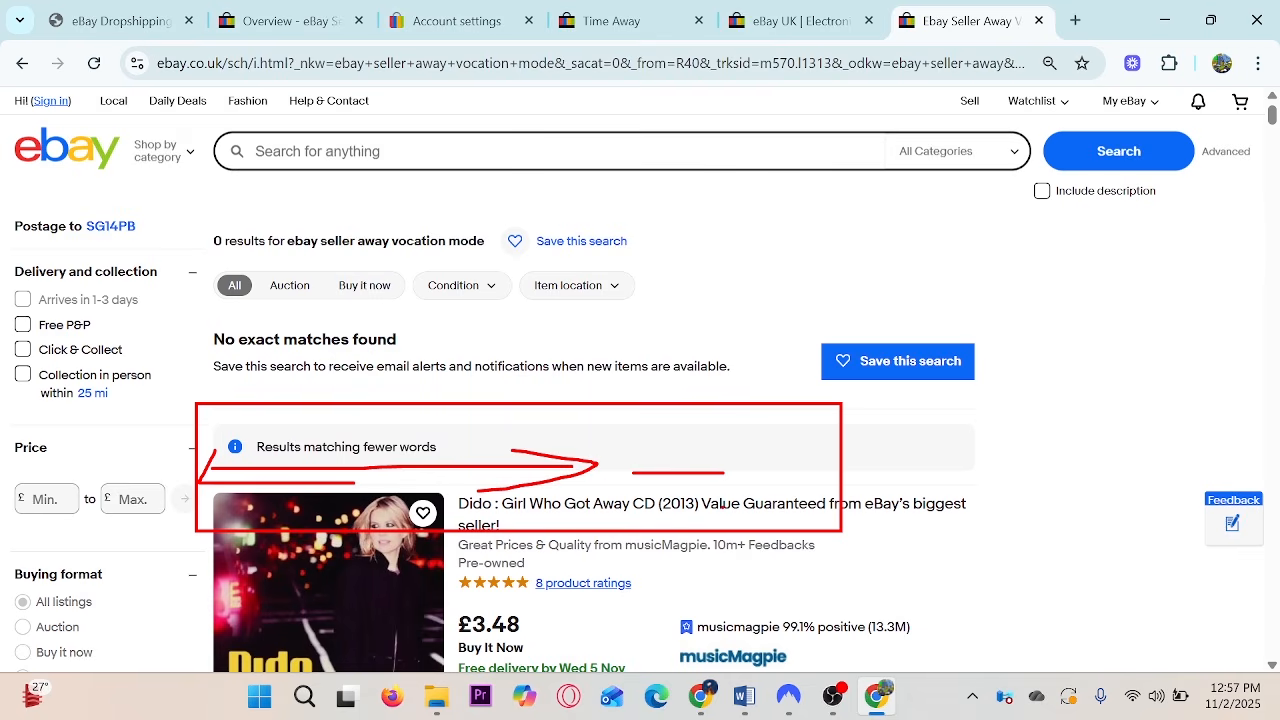
{"action": "left_click", "coordinate": [602, 12]}
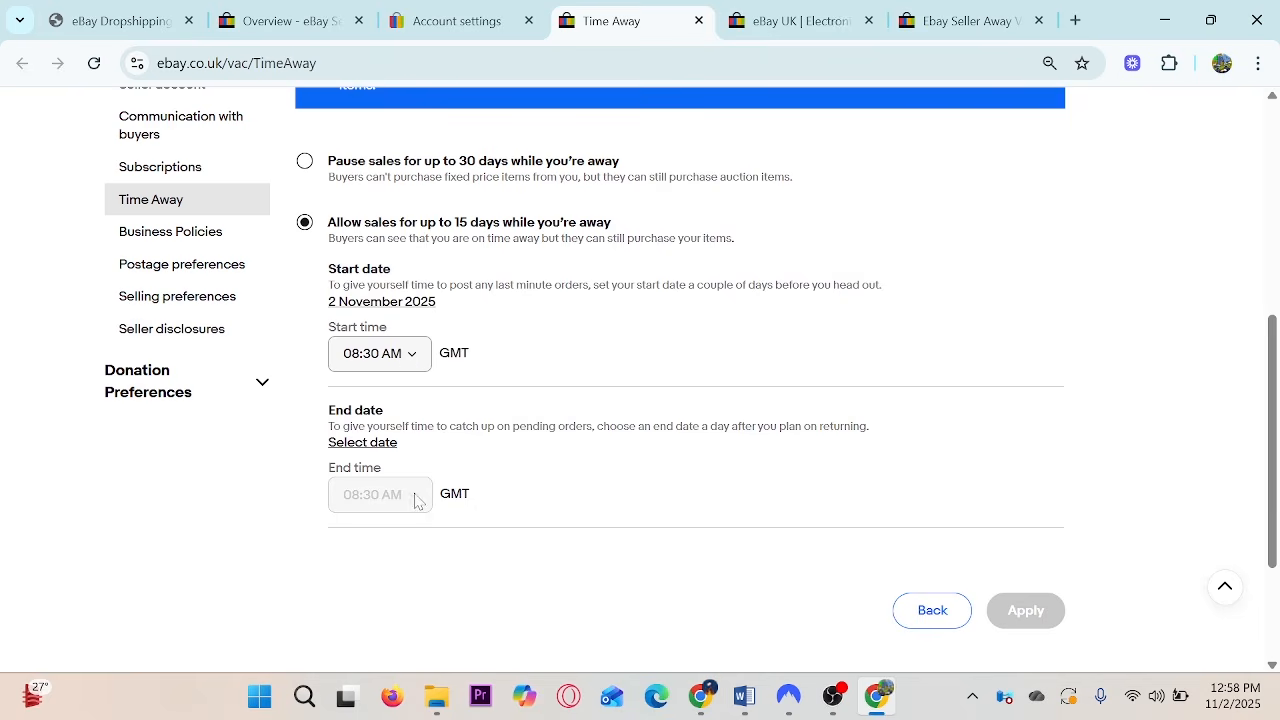
Set the end date for allowing sales while away to 17 November 2025, and leave the schedule without applying it.
{"action": "left_click", "coordinate": [362, 442]}
{"action": "scroll", "coordinate": [474, 512], "scroll_direction": "down", "scroll_amount": 1}
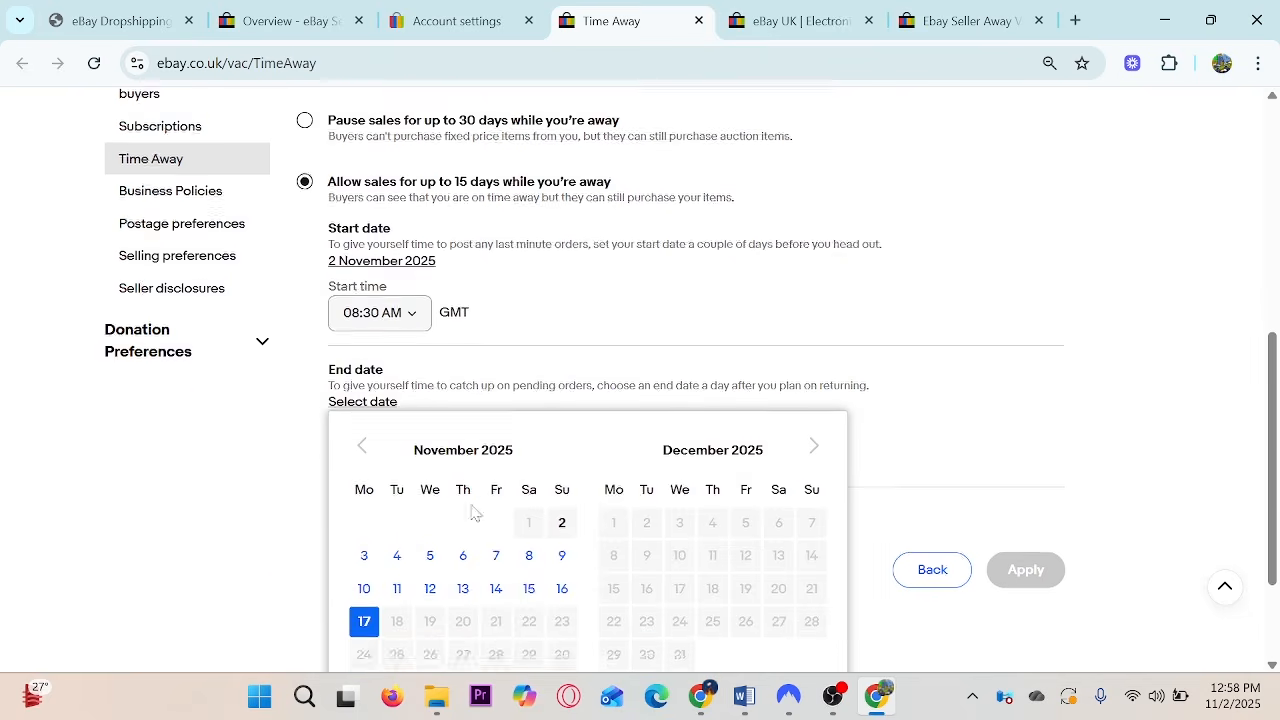
{"action": "scroll", "coordinate": [474, 512], "scroll_direction": "down", "scroll_amount": 2}
{"action": "left_click", "coordinate": [363, 460]}
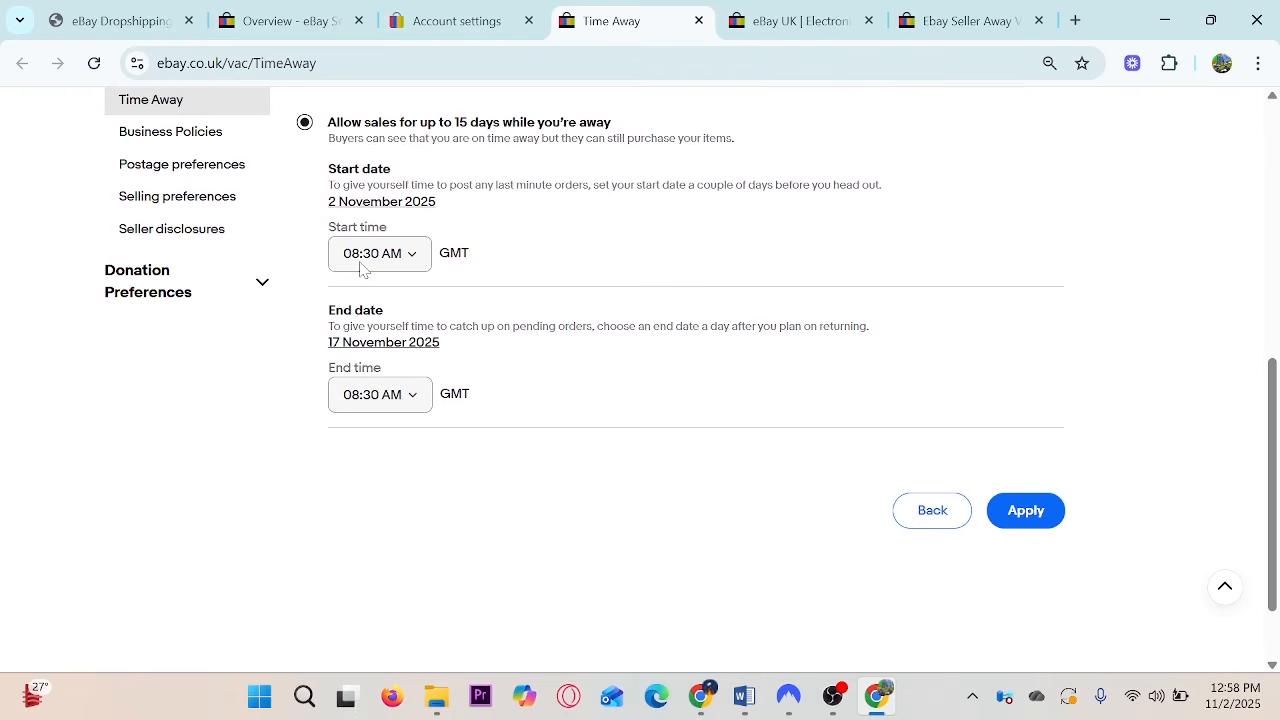
{"action": "left_click_drag", "start_coordinate": [325, 193], "coordinate": [464, 285]}
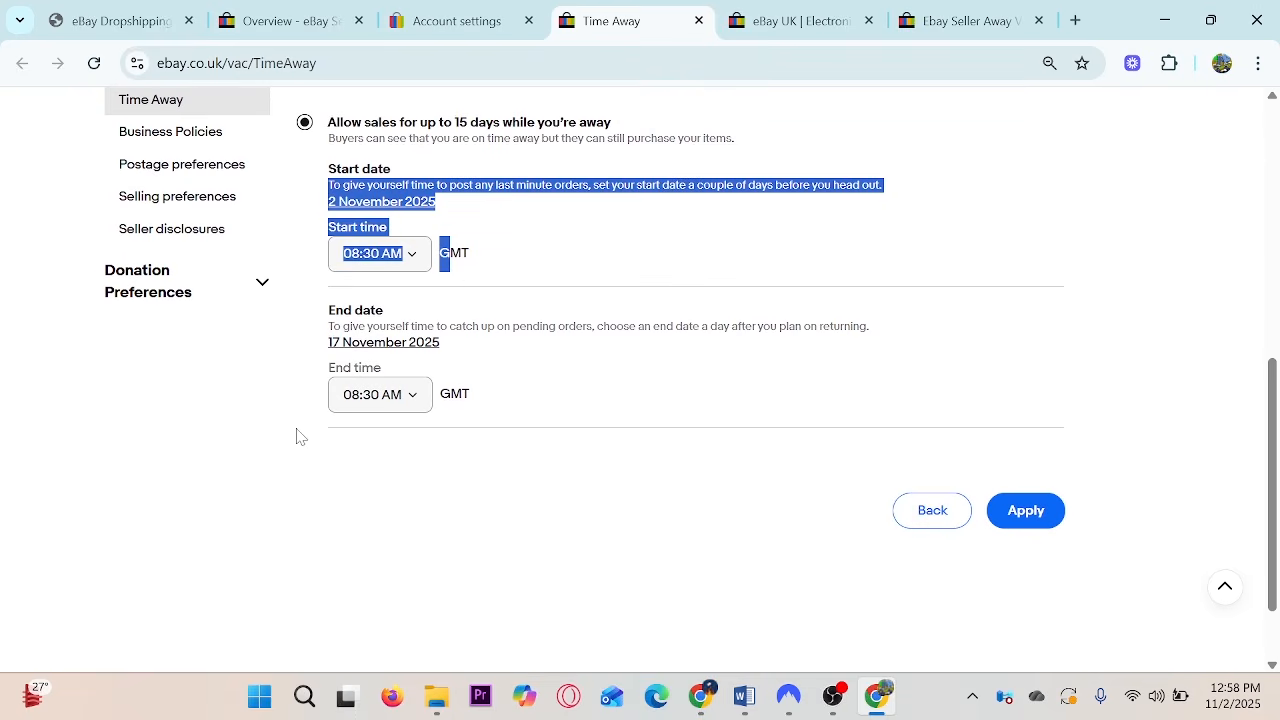
{"action": "left_click_drag", "start_coordinate": [318, 344], "coordinate": [460, 447]}
{"action": "left_click", "coordinate": [460, 450]}
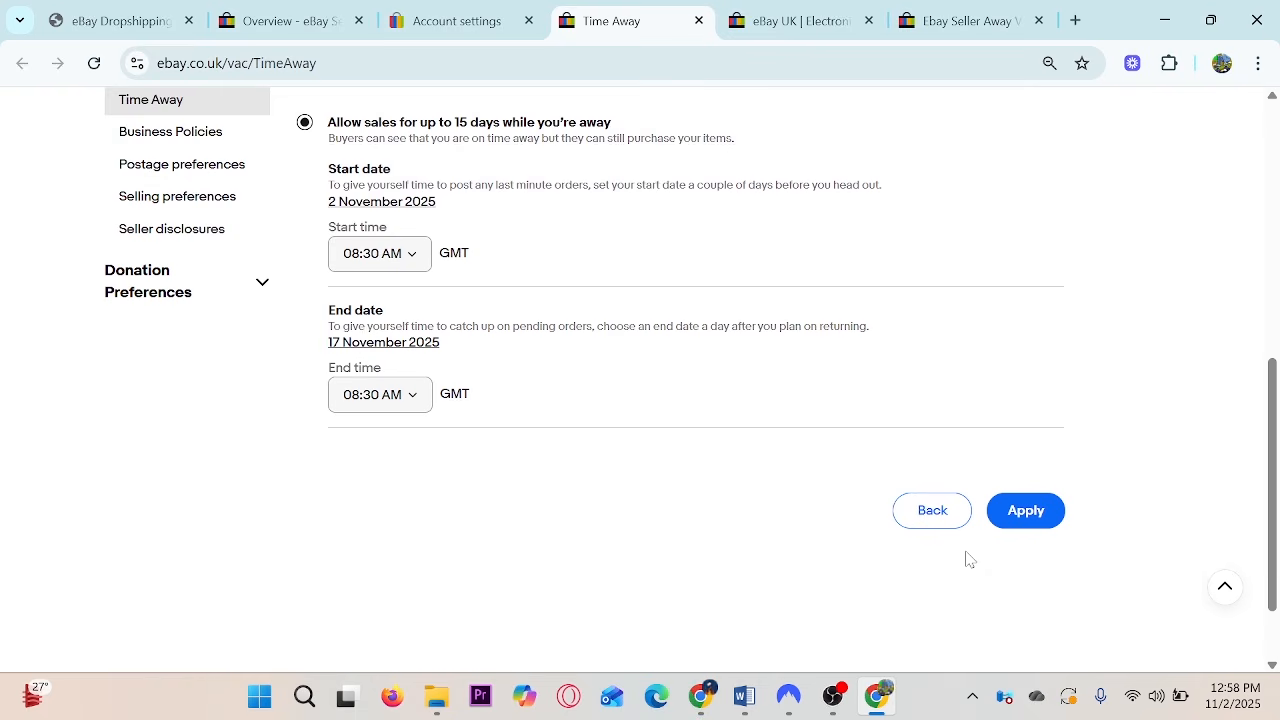
{"action": "left_click_drag", "start_coordinate": [956, 454], "coordinate": [1076, 545]}
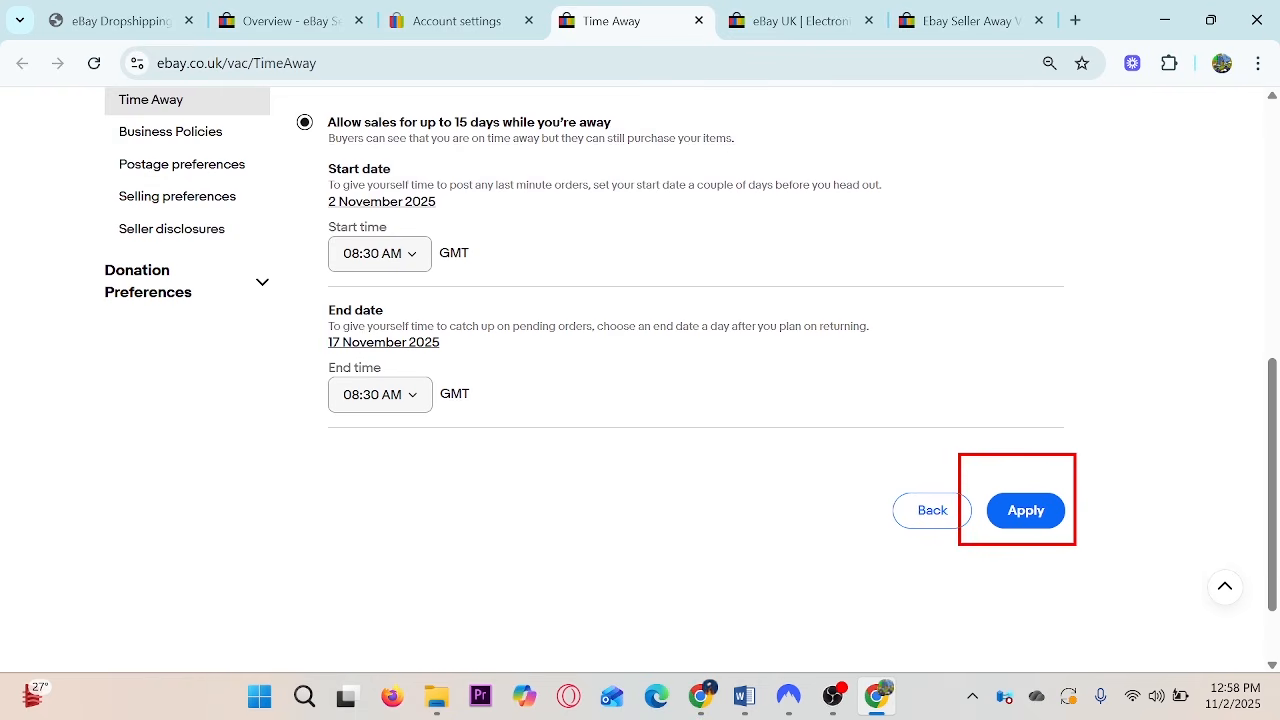
{"action": "key", "text": "Escape"}
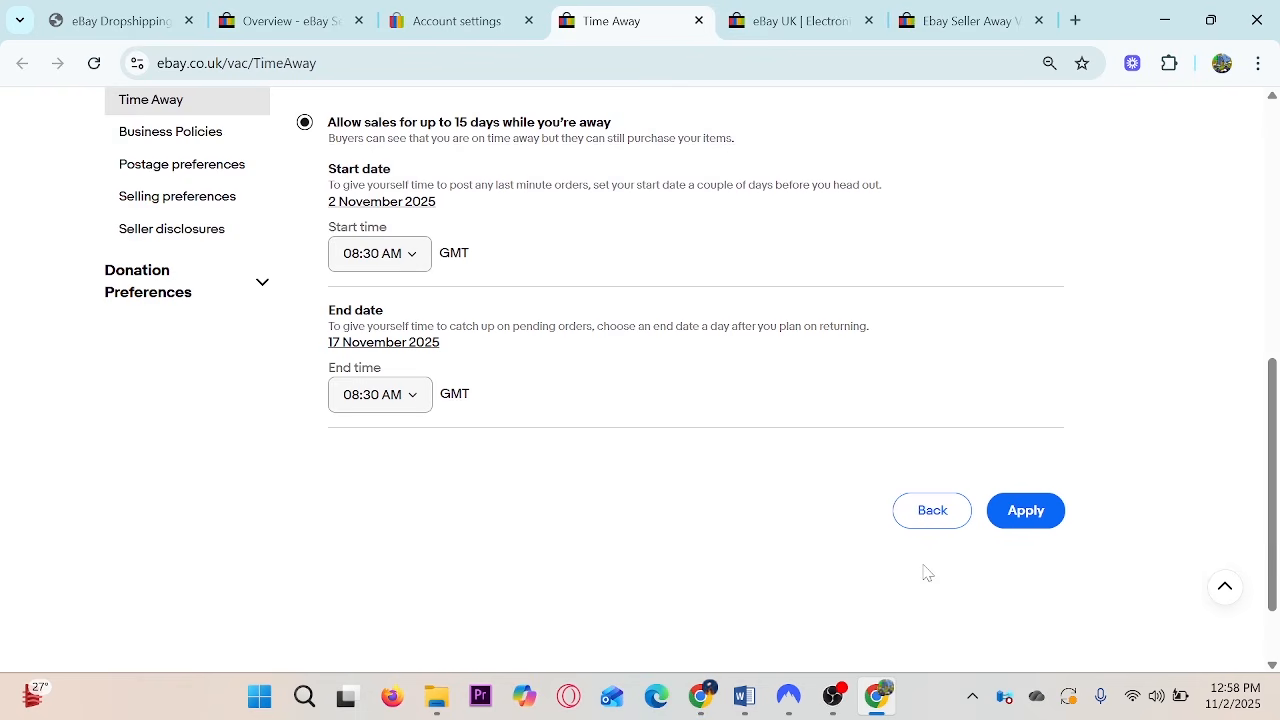
{"action": "left_click", "coordinate": [929, 510]}
{"action": "scroll", "coordinate": [446, 412], "scroll_direction": "up", "scroll_amount": 2}
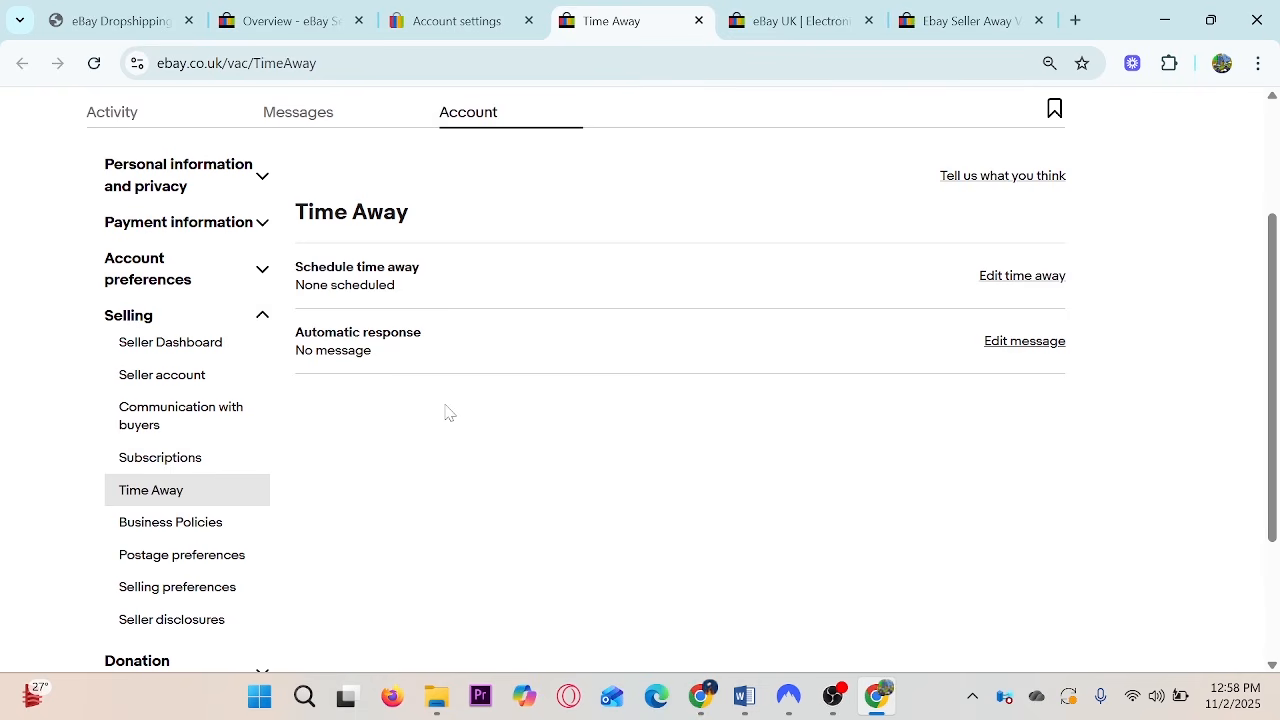
Open the automatic response for time away, set its end date to 31 December 2025 and review the message text.
{"action": "left_click", "coordinate": [1001, 344]}
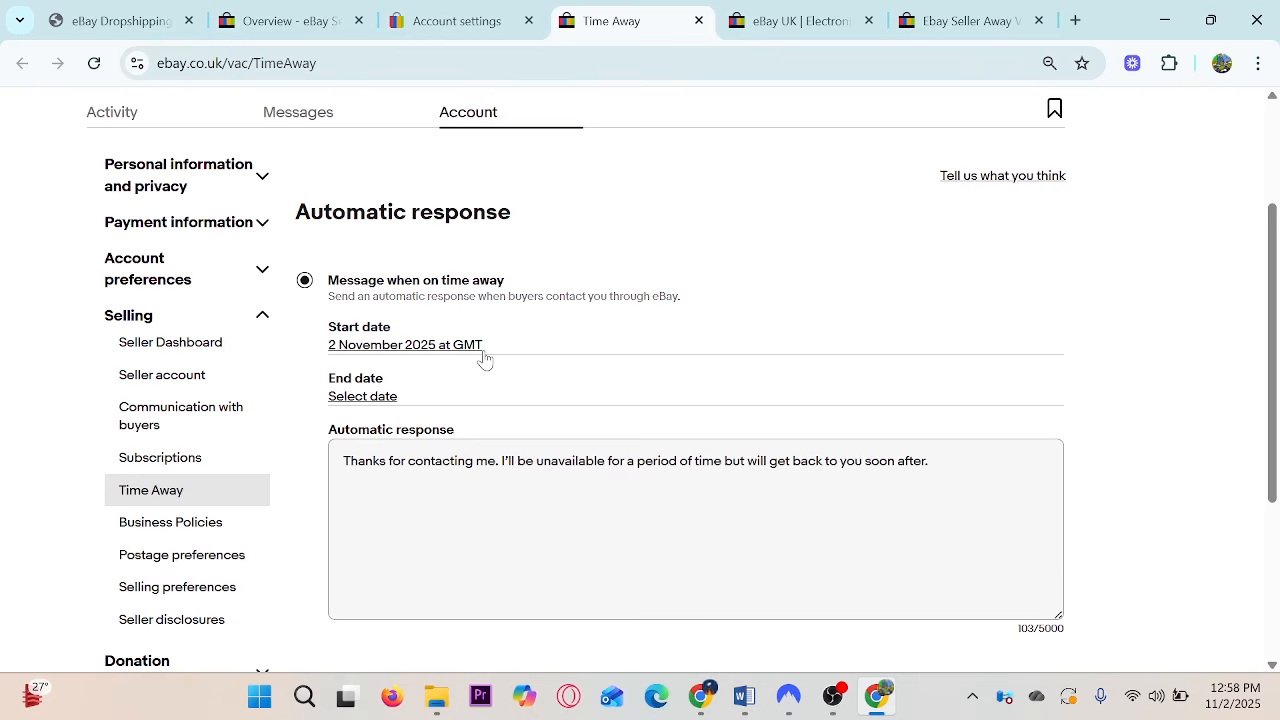
{"action": "scroll", "coordinate": [484, 358], "scroll_direction": "down", "scroll_amount": 1}
{"action": "left_click", "coordinate": [348, 300]}
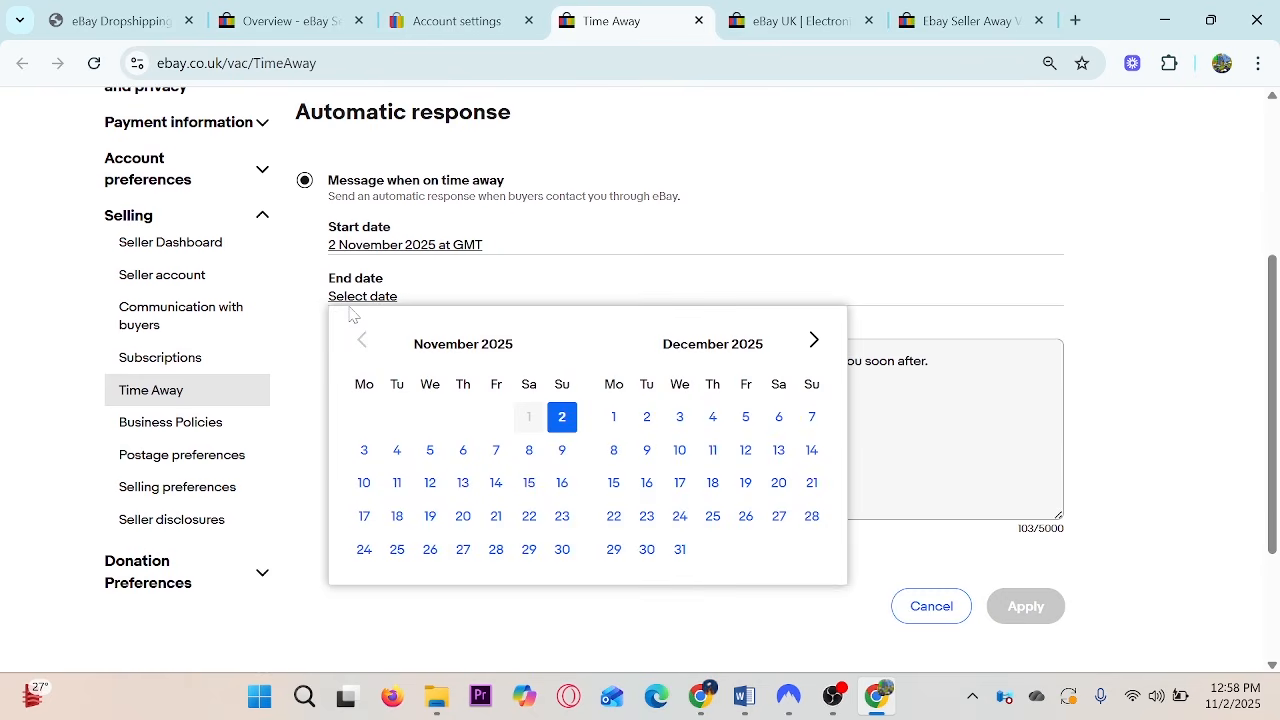
{"action": "left_click", "coordinate": [561, 550]}
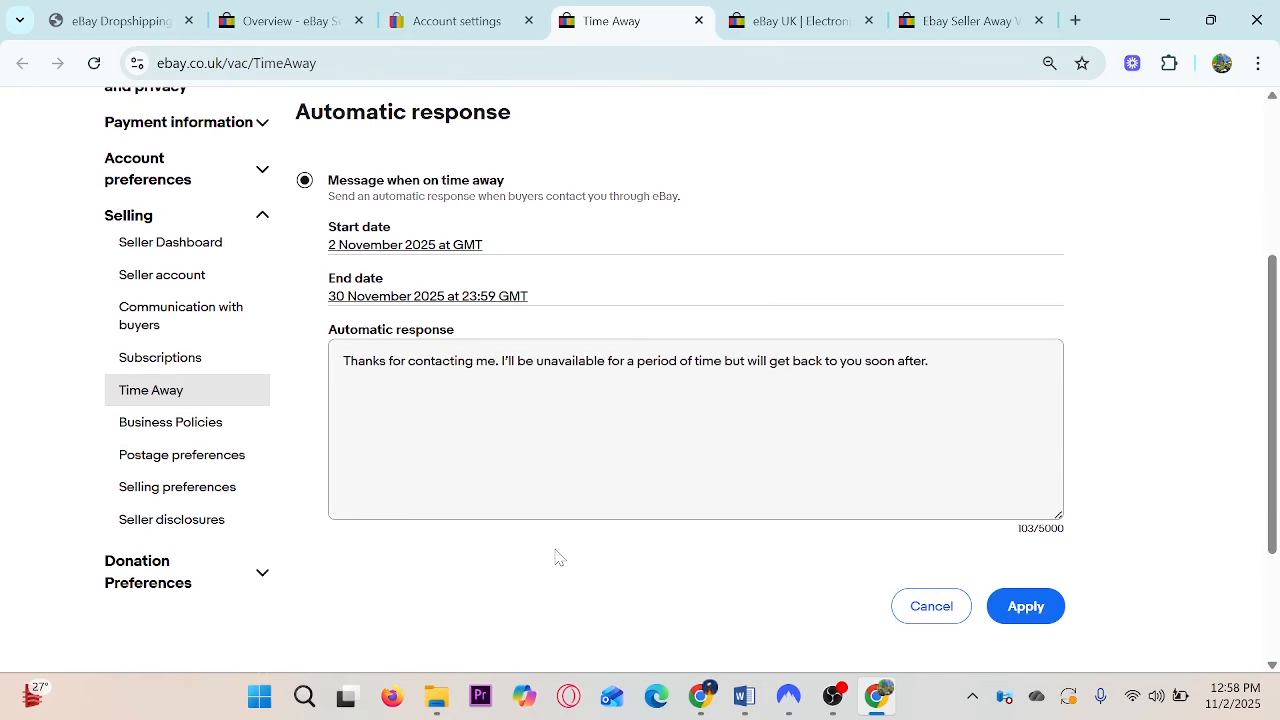
{"action": "left_click", "coordinate": [432, 300]}
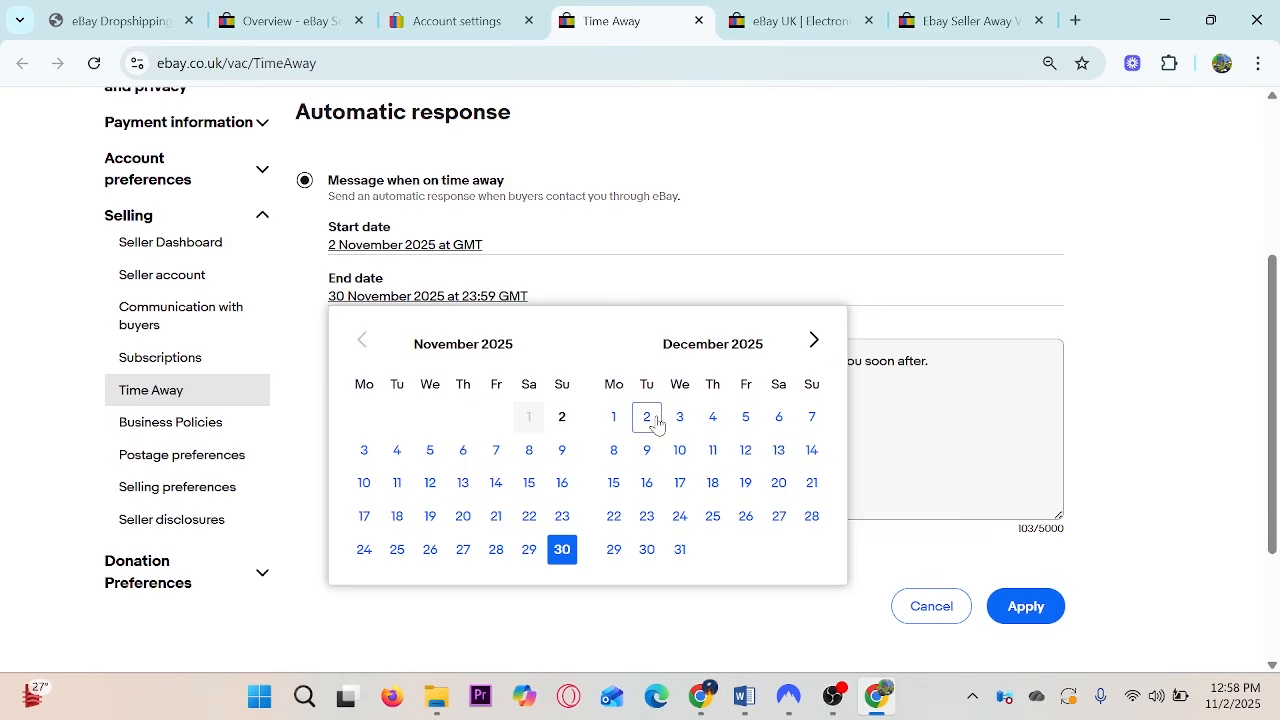
{"action": "left_click", "coordinate": [679, 550]}
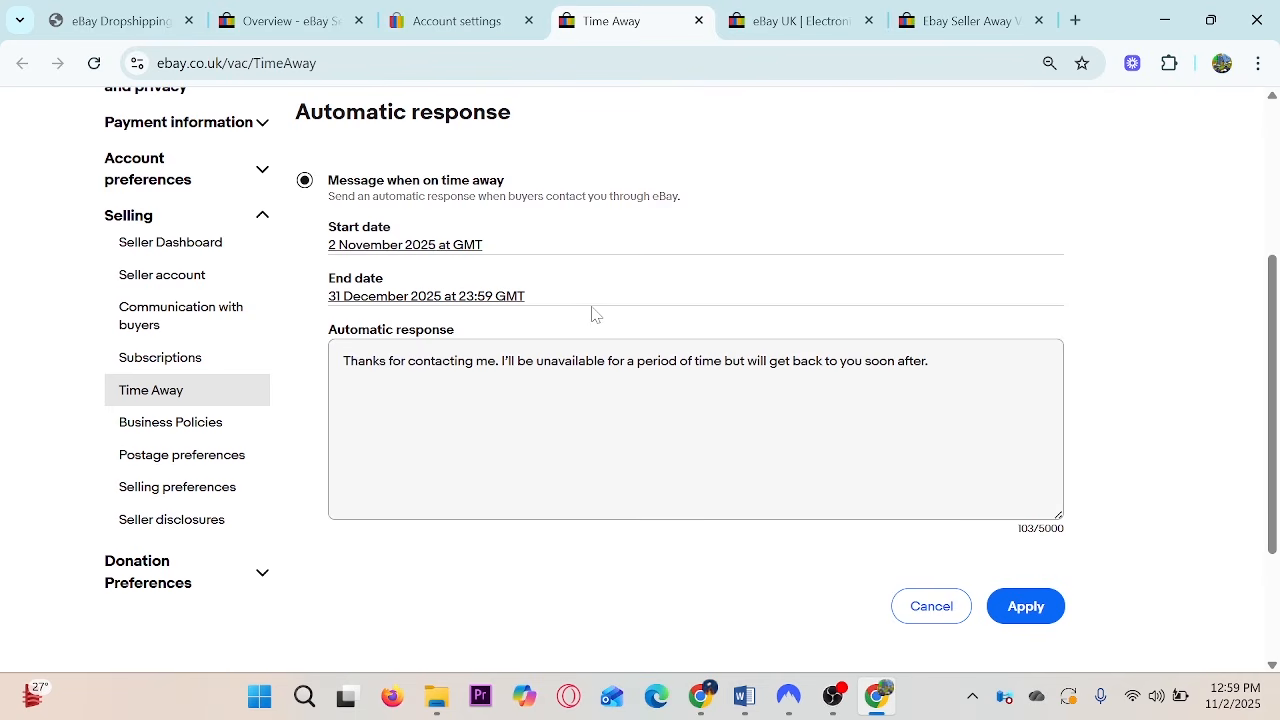
{"action": "key", "text": "ctrl+2"}
{"action": "mouse_move", "coordinate": [308, 314]}
{"action": "left_mouse_down"}
{"action": "mouse_move", "coordinate": [823, 440]}
{"action": "mouse_move", "coordinate": [996, 442]}
{"action": "left_mouse_up"}
{"action": "key", "text": "Escape"}
{"action": "left_click_drag", "start_coordinate": [932, 362], "coordinate": [330, 280]}
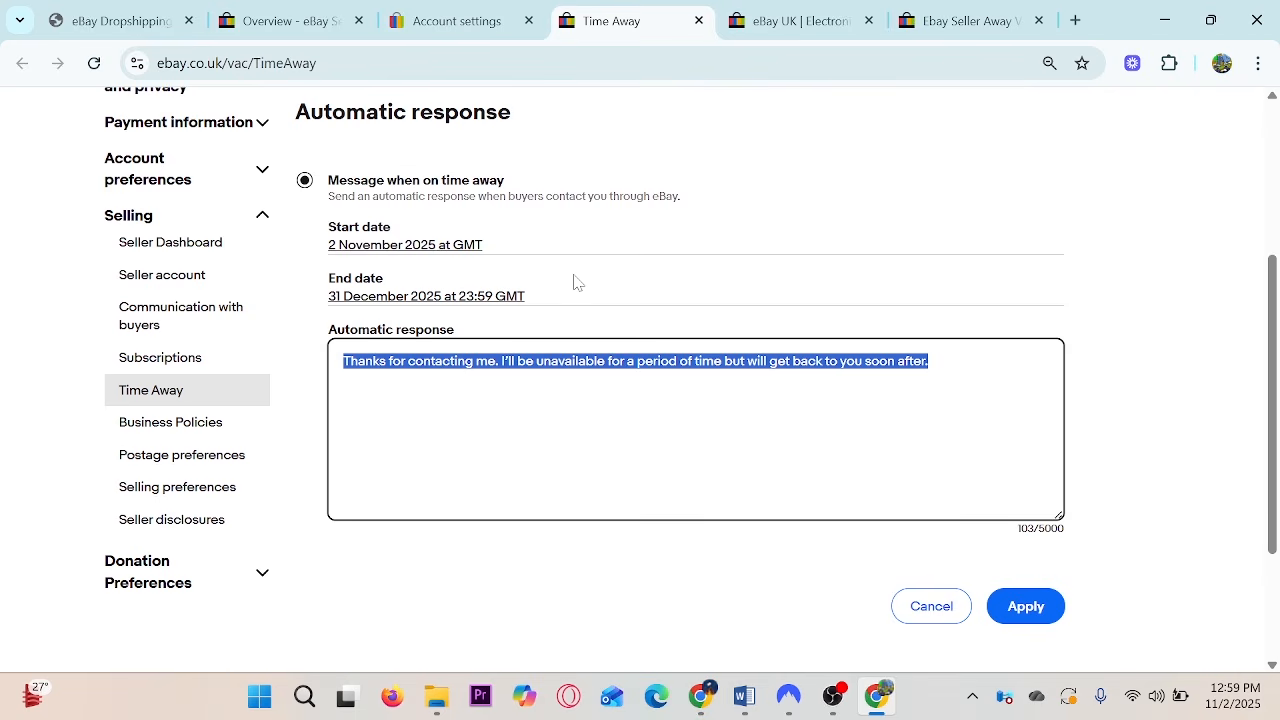
Mark "What is Holiday Mode / Pause Shop in eBay" as completed in the course outline.
{"action": "left_click", "coordinate": [130, 12]}
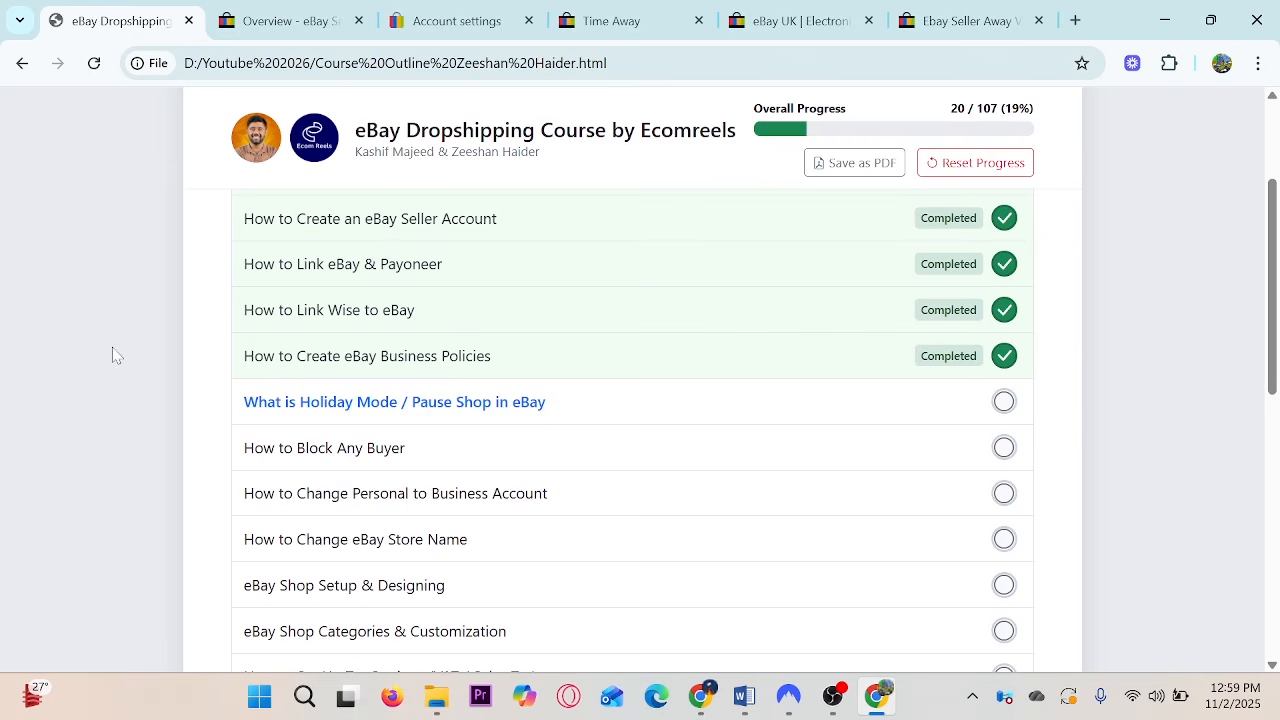
{"action": "left_click_drag", "start_coordinate": [221, 380], "coordinate": [584, 420]}
{"action": "key", "text": "Escape"}
{"action": "left_click", "coordinate": [1003, 402]}
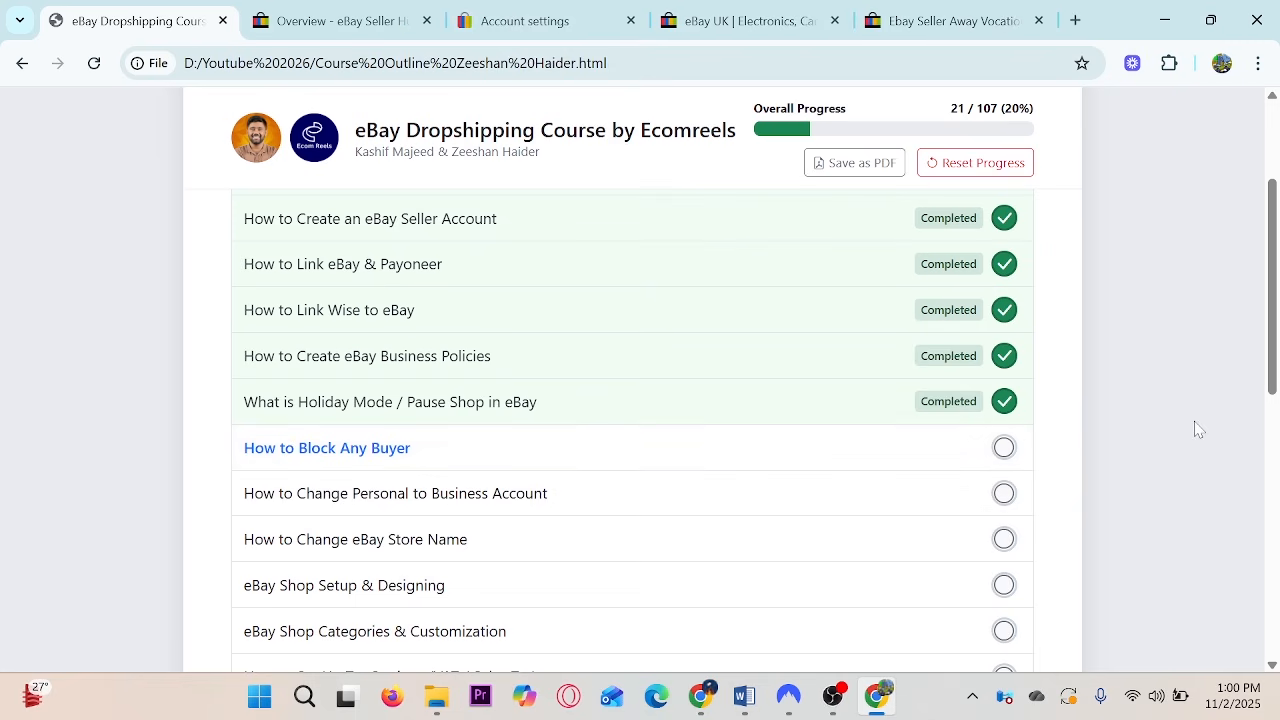
{"action": "left_click", "coordinate": [740, 20]}
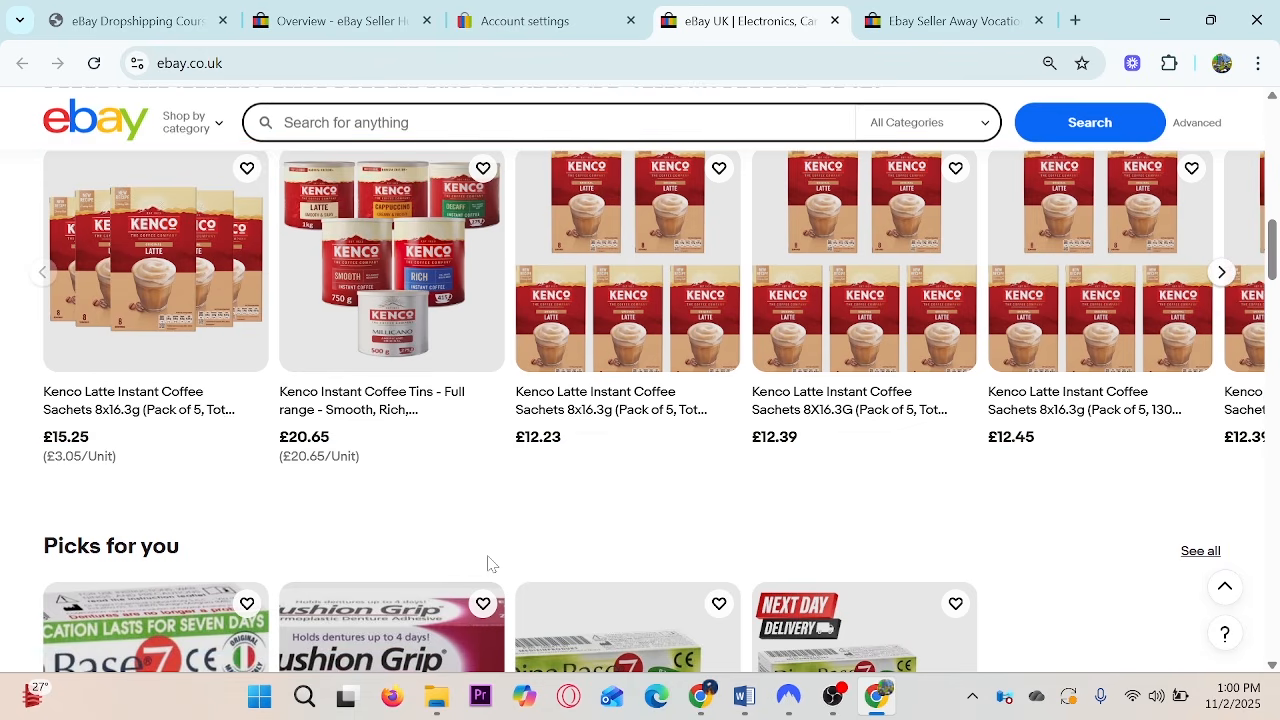
{"action": "scroll", "coordinate": [486, 563], "scroll_direction": "up", "scroll_amount": 2}
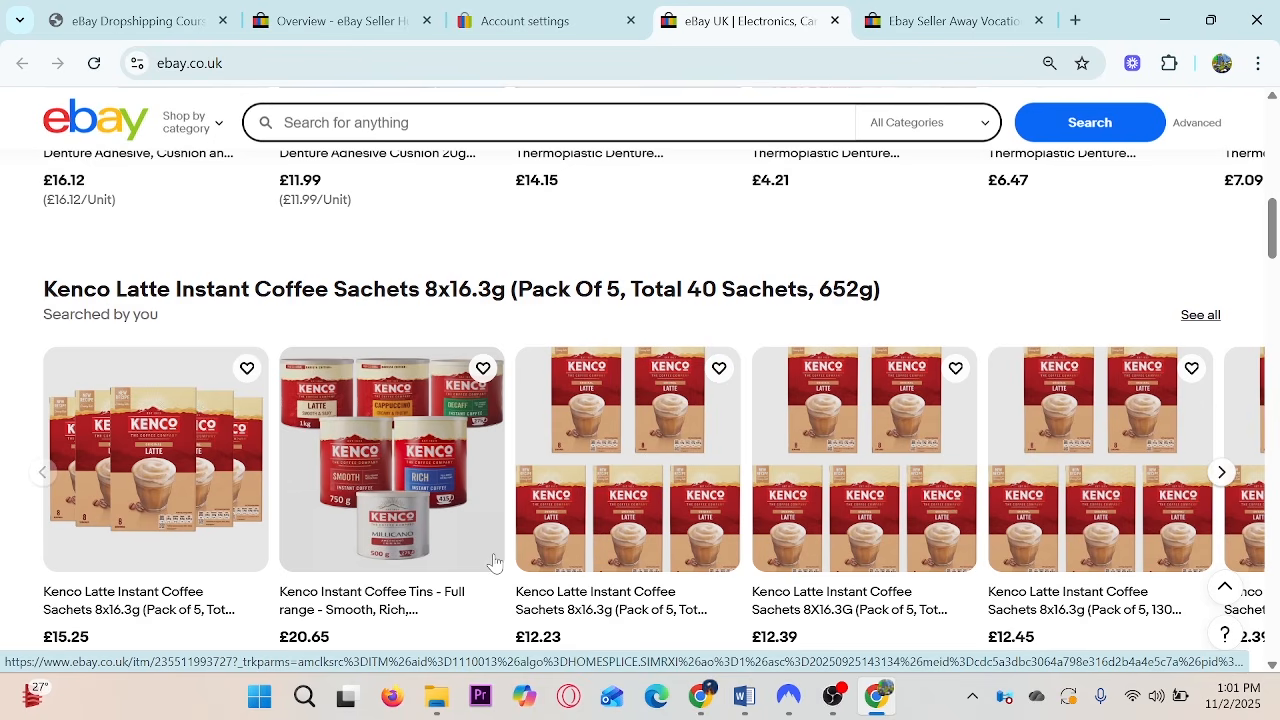
{"action": "left_click", "coordinate": [116, 18]}
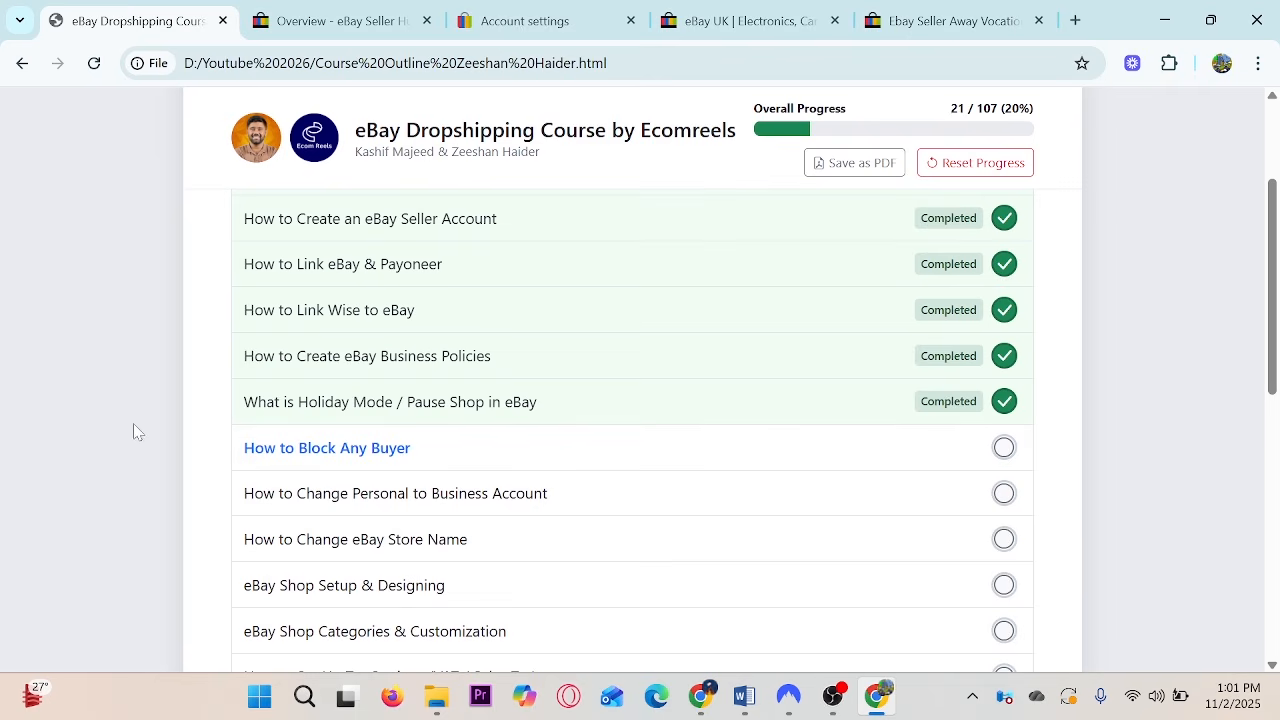
Return from Seller Hub to the account settings page and open Selling preferences in a new tab.
{"action": "left_click", "coordinate": [364, 14]}
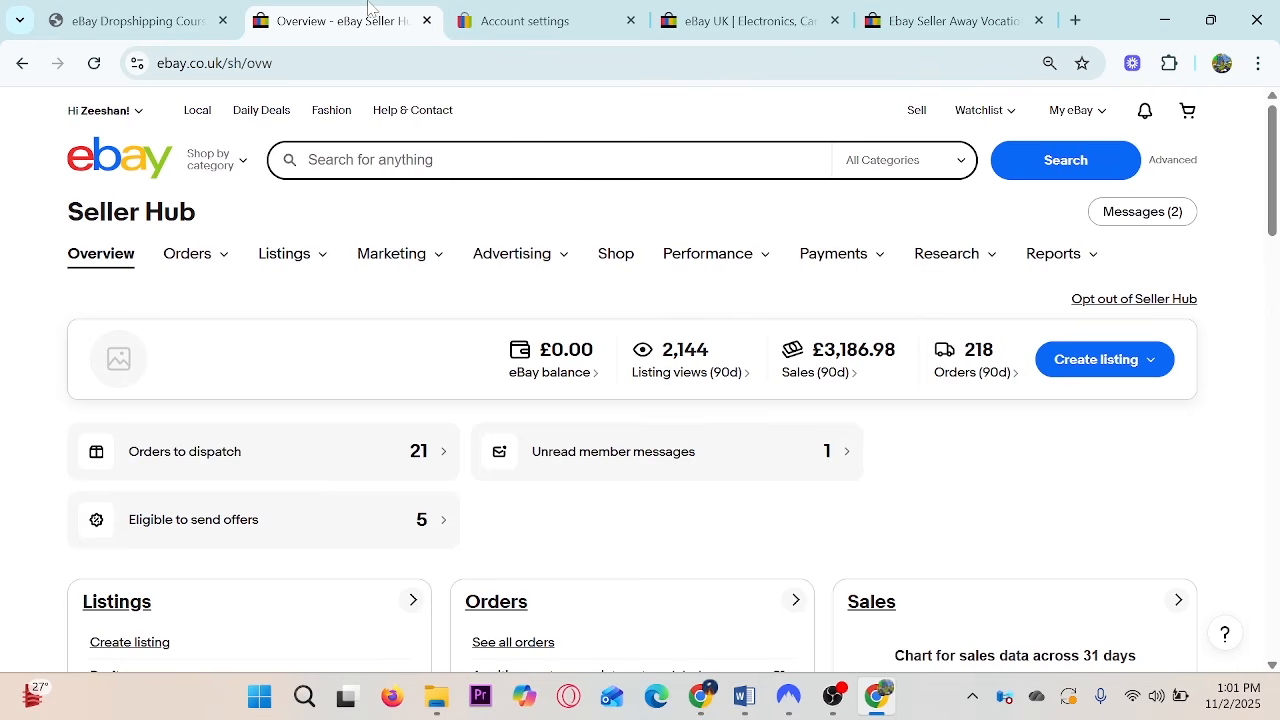
{"action": "left_click", "coordinate": [147, 116]}
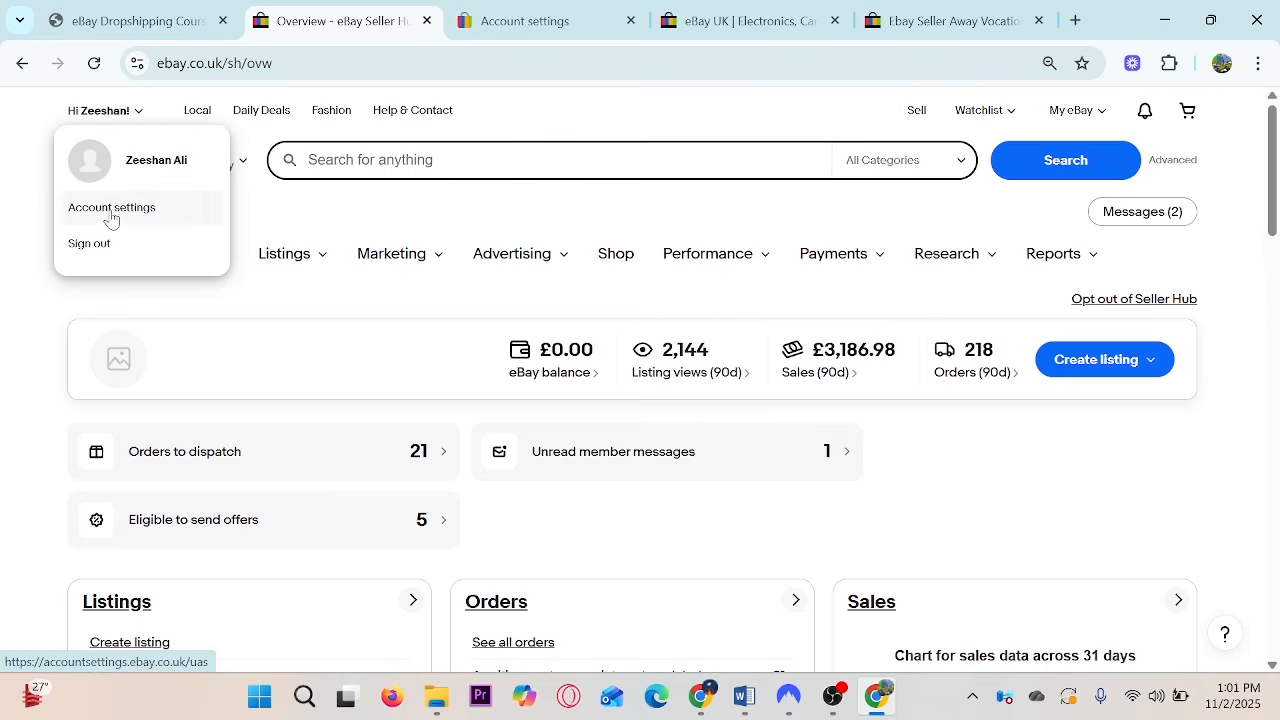
{"action": "left_click", "coordinate": [574, 12]}
{"action": "scroll", "coordinate": [2, 330], "scroll_direction": "down", "scroll_amount": 2}
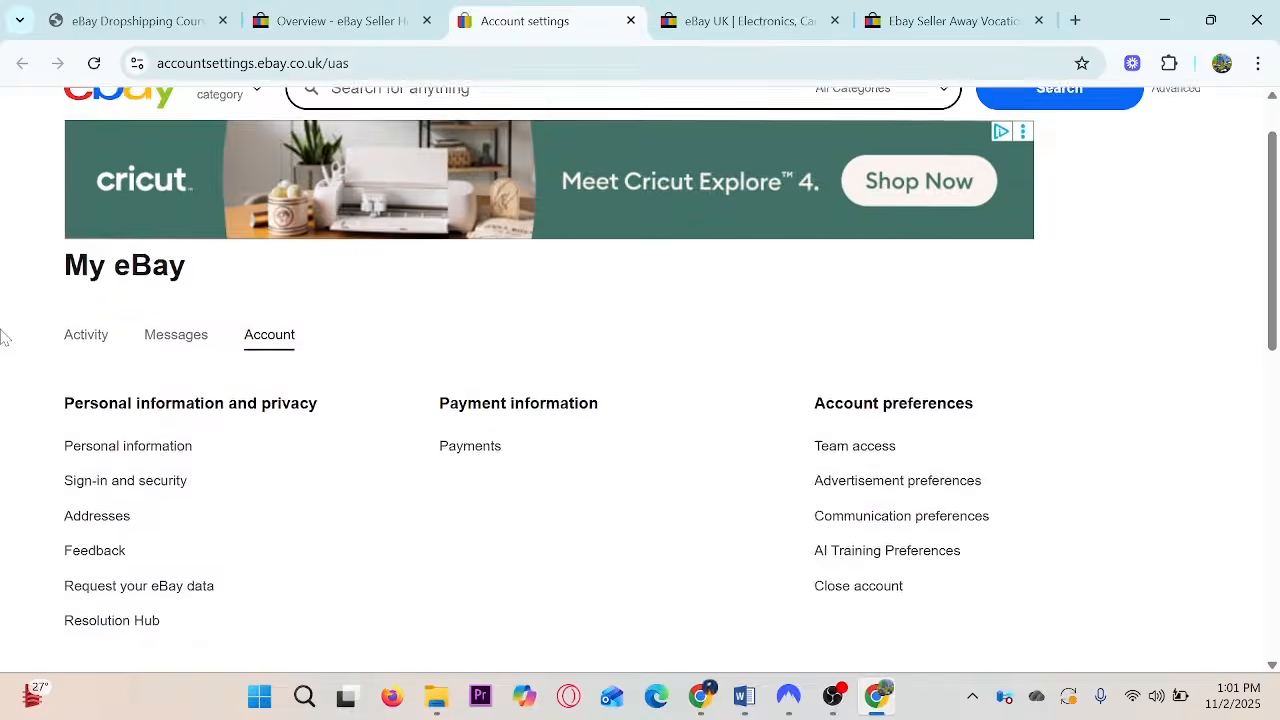
{"action": "scroll", "coordinate": [2, 332], "scroll_direction": "down", "scroll_amount": 3}
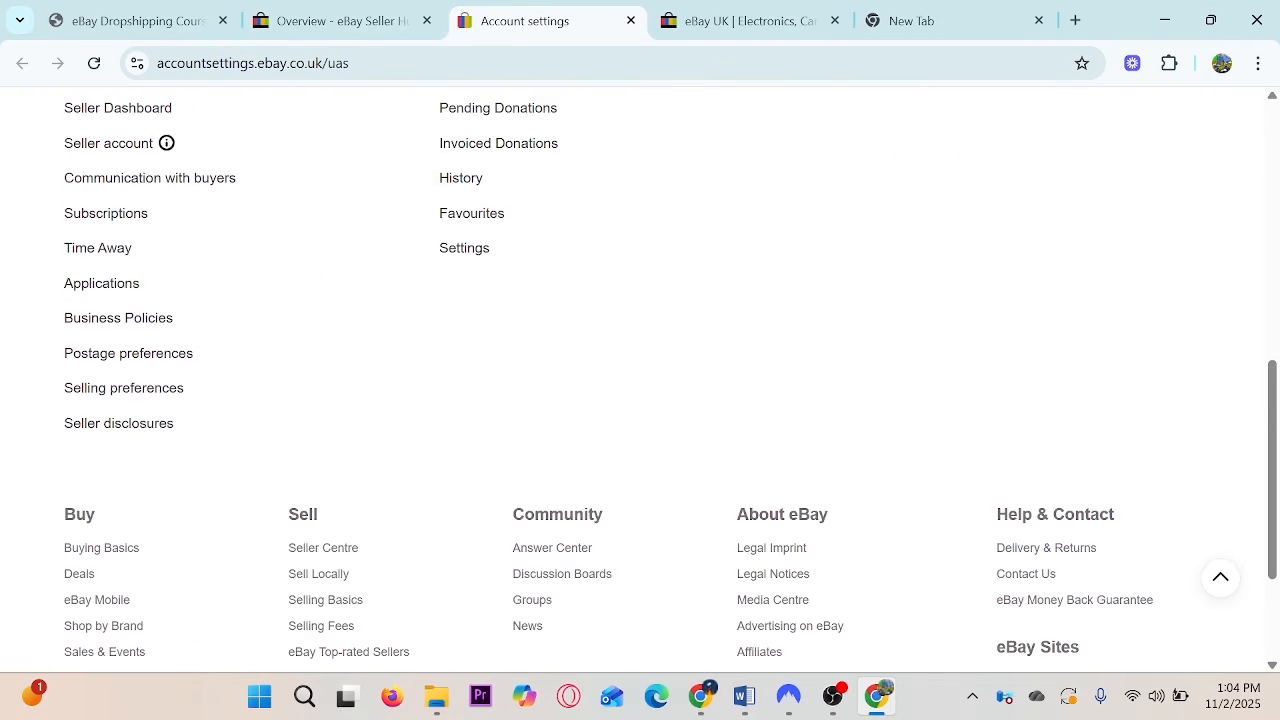
{"action": "left_click_drag", "start_coordinate": [44, 378], "coordinate": [235, 413]}
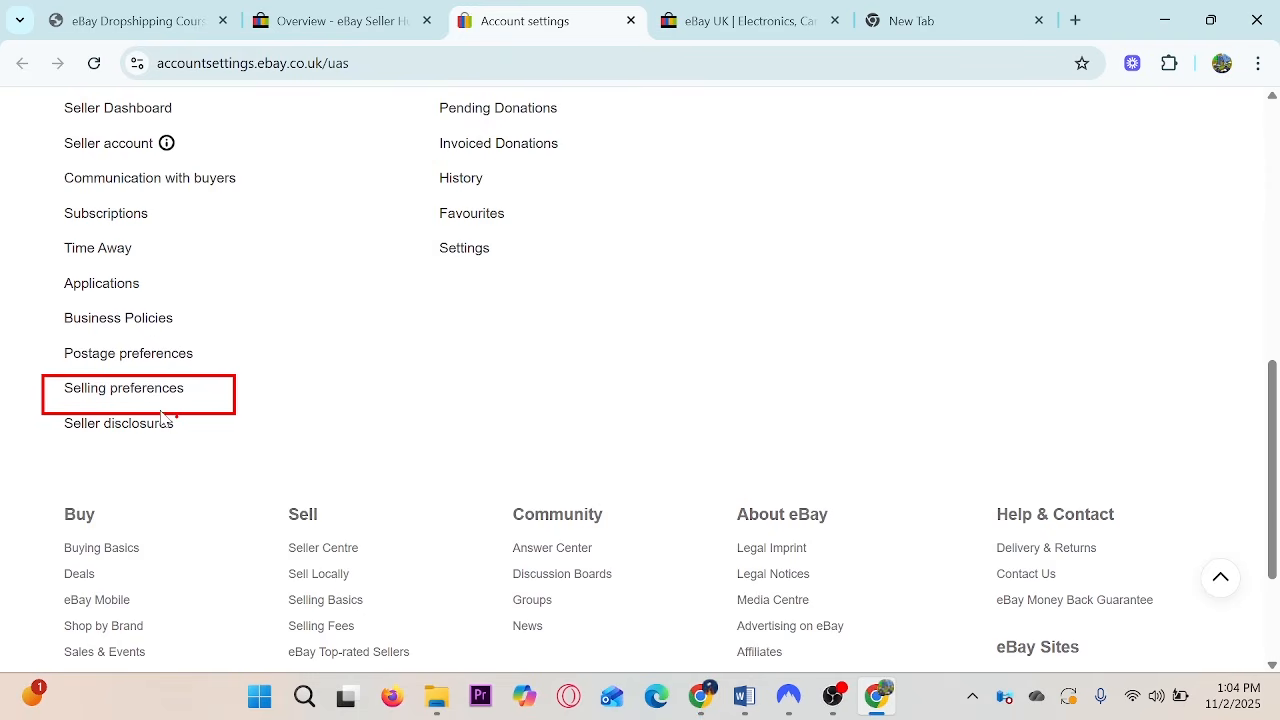
{"action": "key", "text": "Escape"}
{"action": "left_click", "coordinate": [107, 391], "text": "ctrl"}
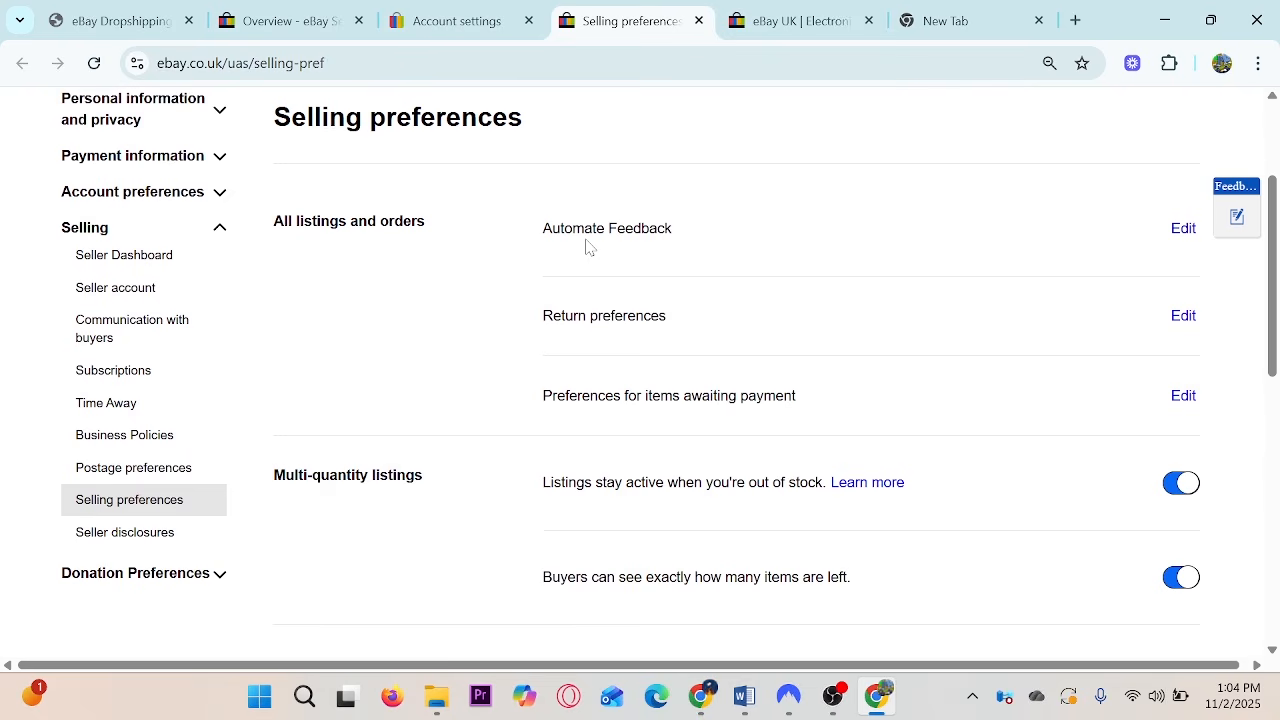
Open the blocked buyer list for editing from the Your buyers section of the selling preferences.
{"action": "scroll", "coordinate": [588, 247], "scroll_direction": "down", "scroll_amount": 3}
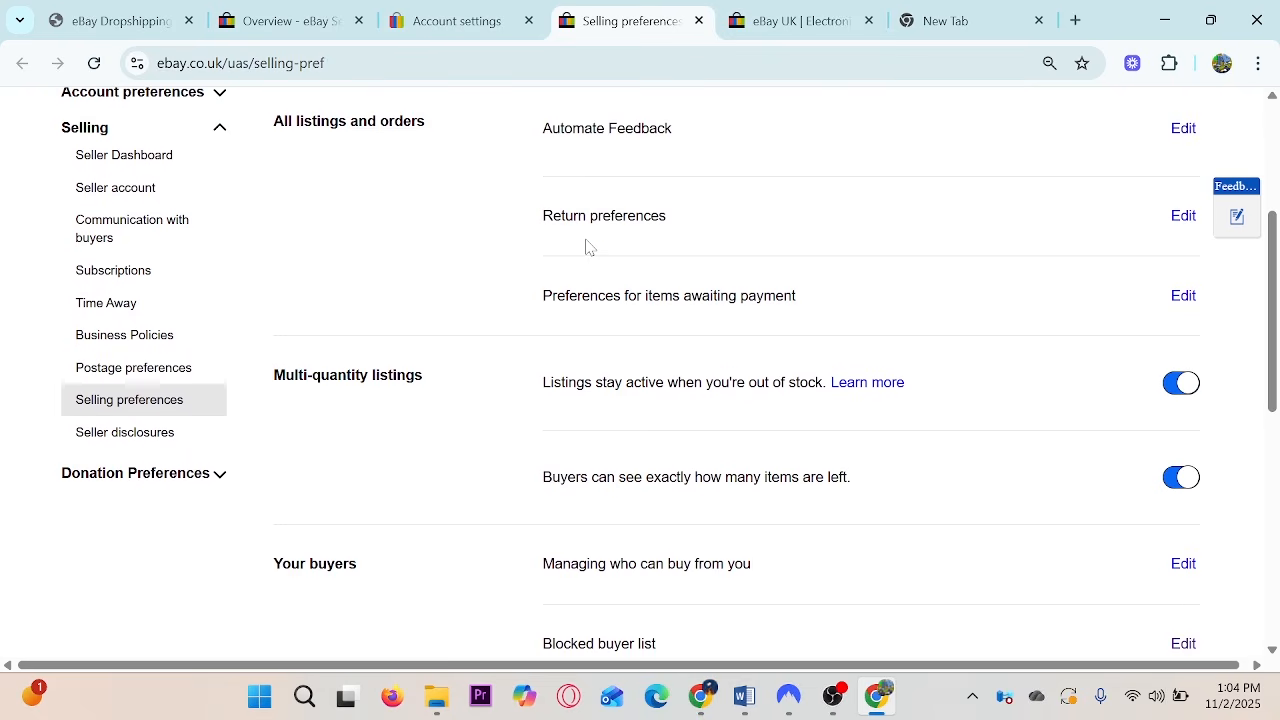
{"action": "scroll", "coordinate": [588, 247], "scroll_direction": "down", "scroll_amount": 1}
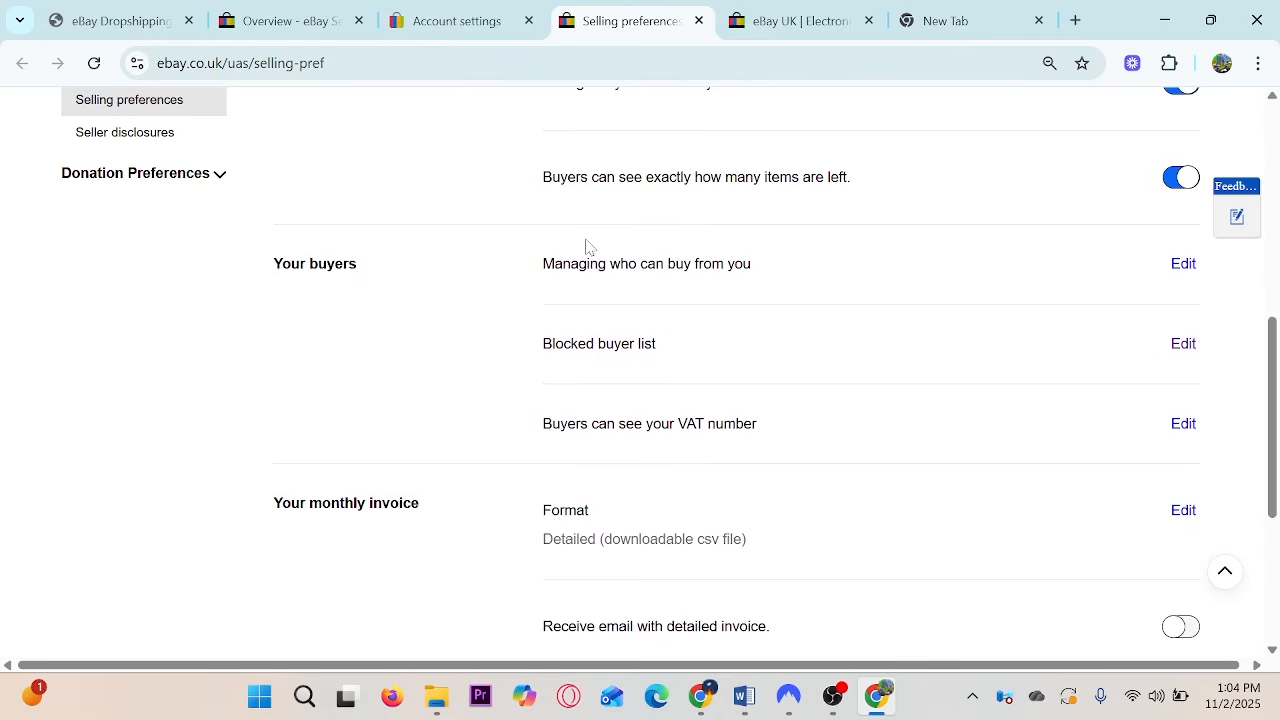
{"action": "left_click_drag", "start_coordinate": [512, 318], "coordinate": [684, 370]}
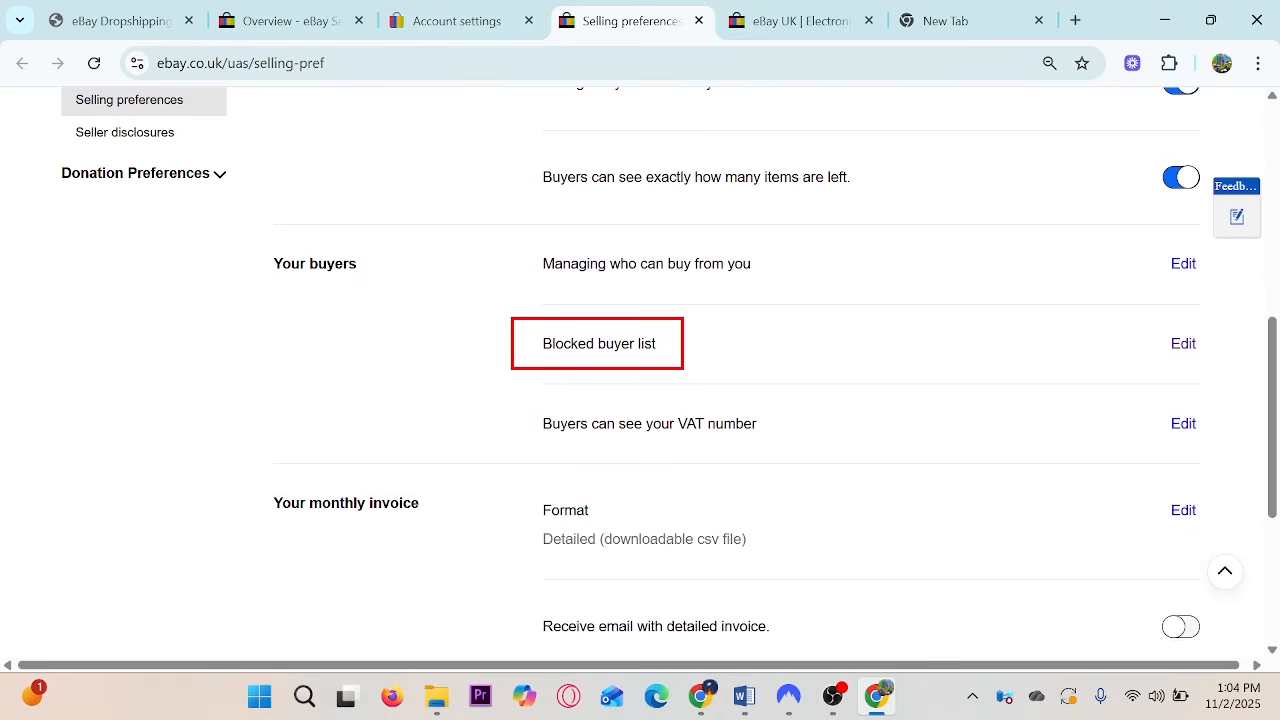
{"action": "key", "text": "Escape"}
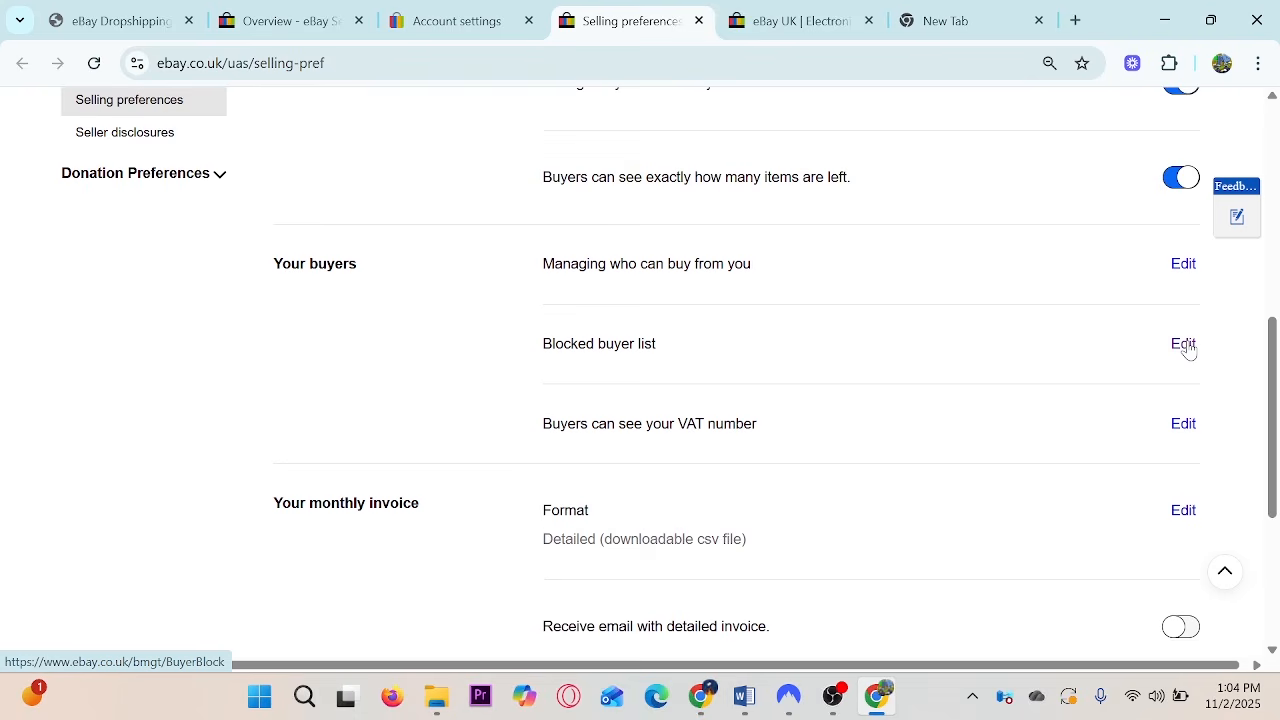
{"action": "left_click", "coordinate": [1184, 345]}
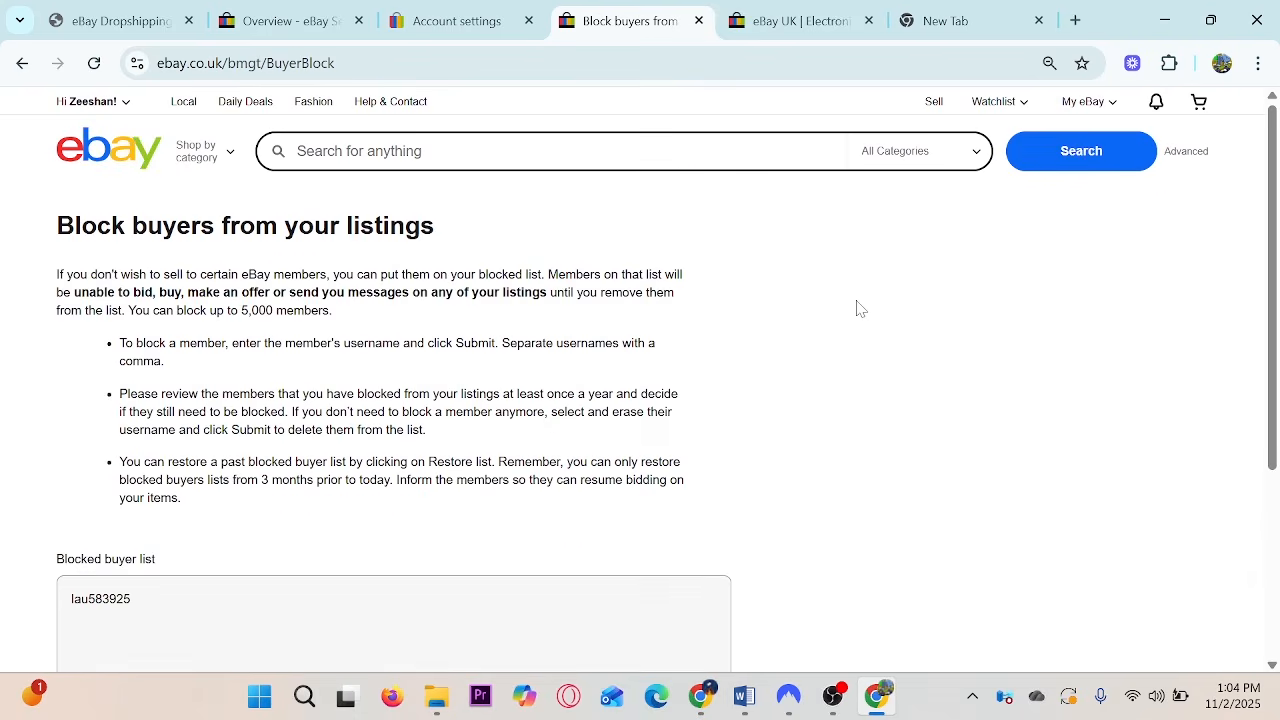
{"action": "scroll", "coordinate": [830, 307], "scroll_direction": "down", "scroll_amount": 2}
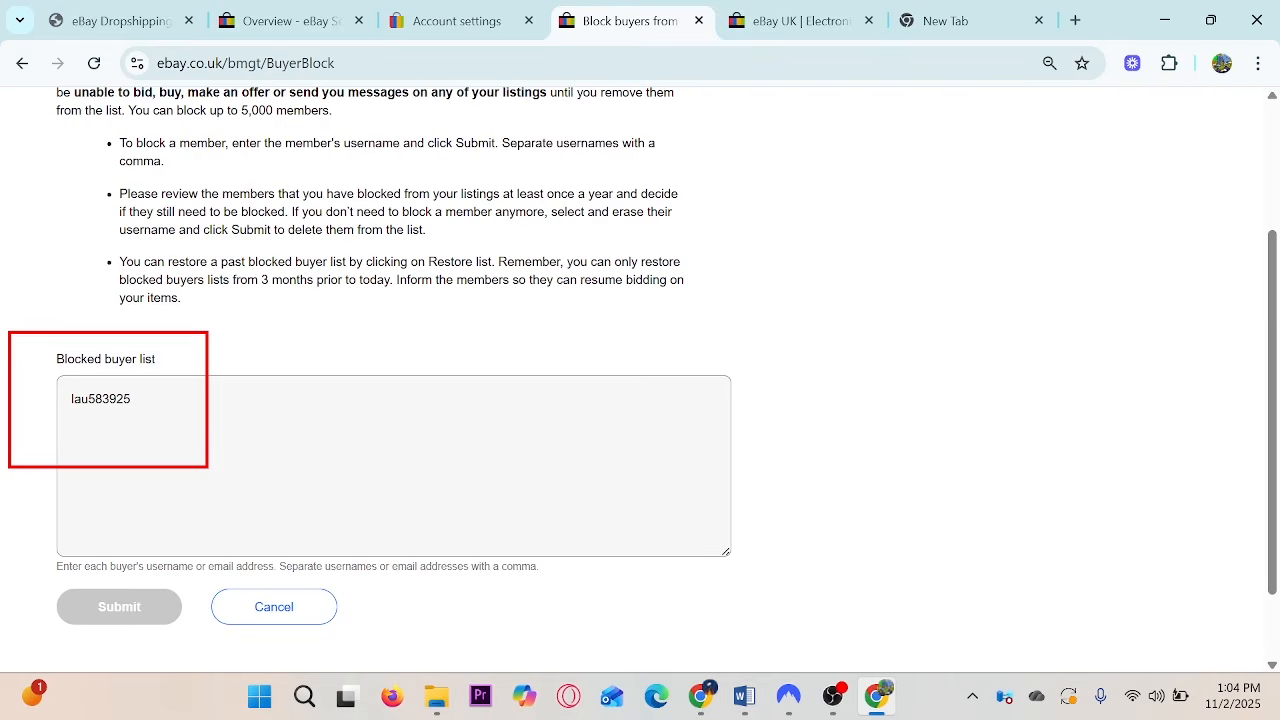
Look up the profile of the buyer already on the blocked list by opening ebay.co.uk/usr/ followed by that username in the empty tab.
{"action": "left_click_drag", "start_coordinate": [131, 399], "coordinate": [18, 414]}
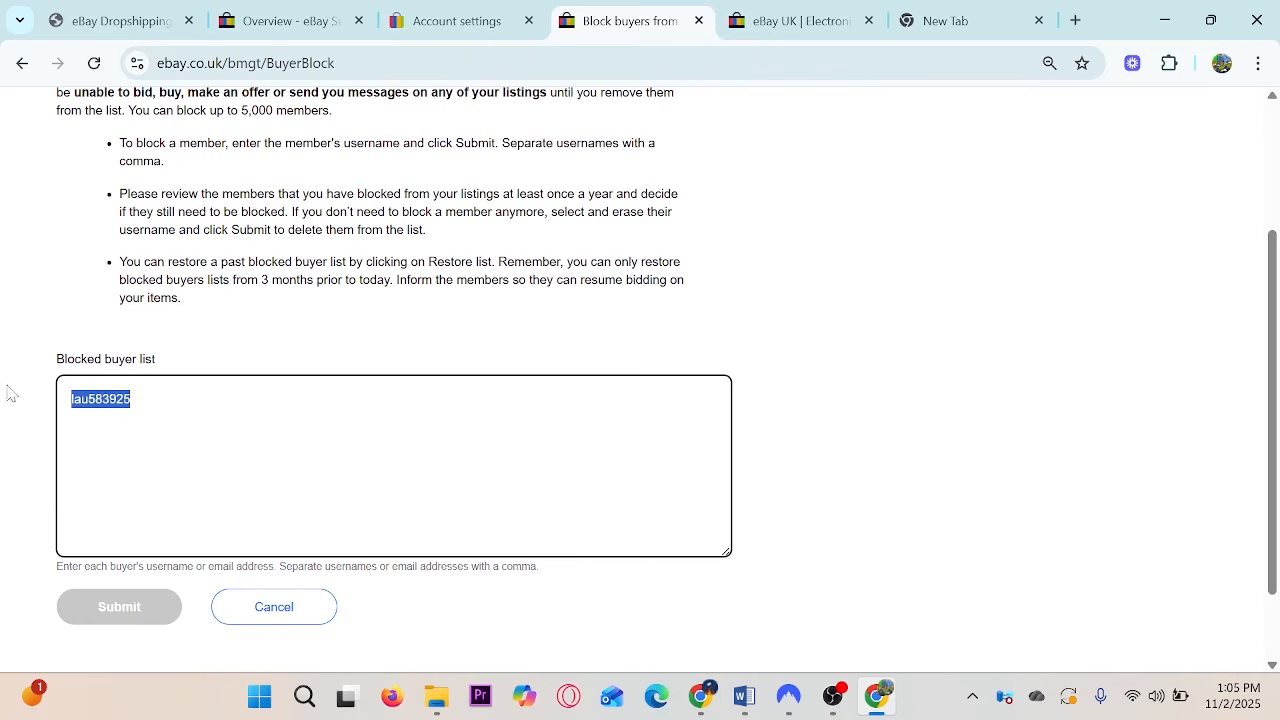
{"action": "left_click", "coordinate": [110, 399]}
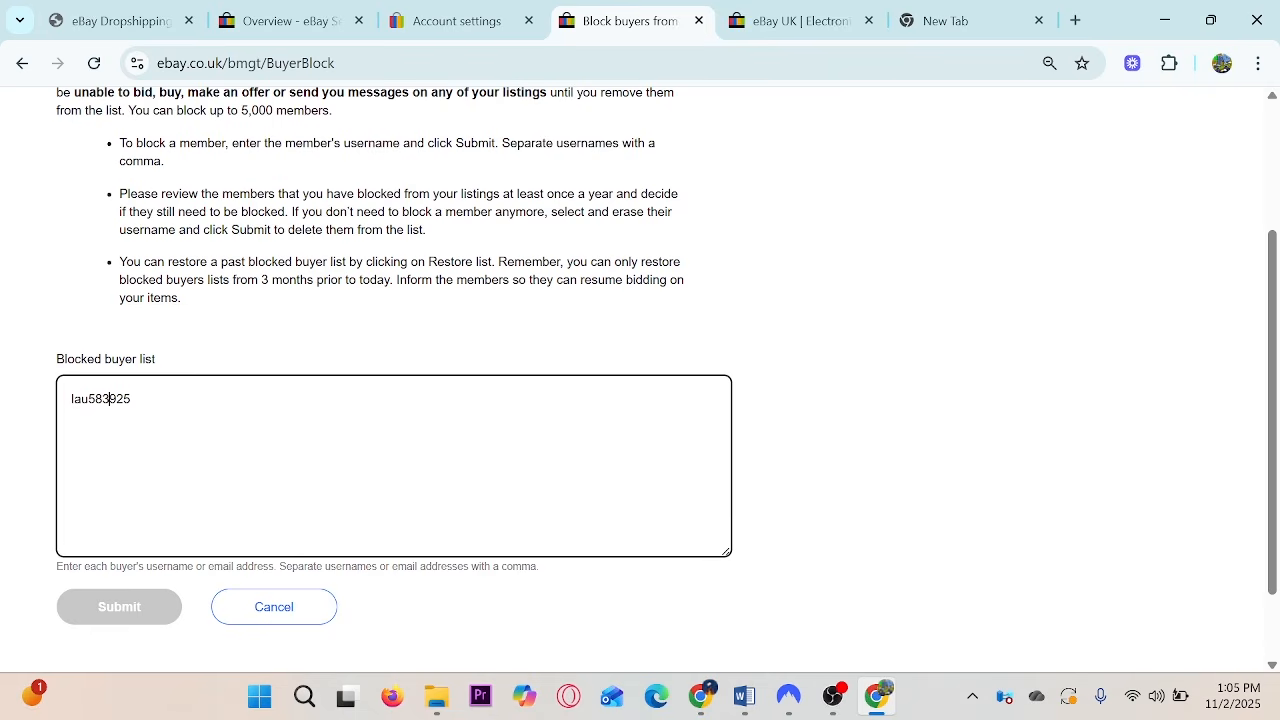
{"action": "left_click_drag", "start_coordinate": [131, 399], "coordinate": [36, 395]}
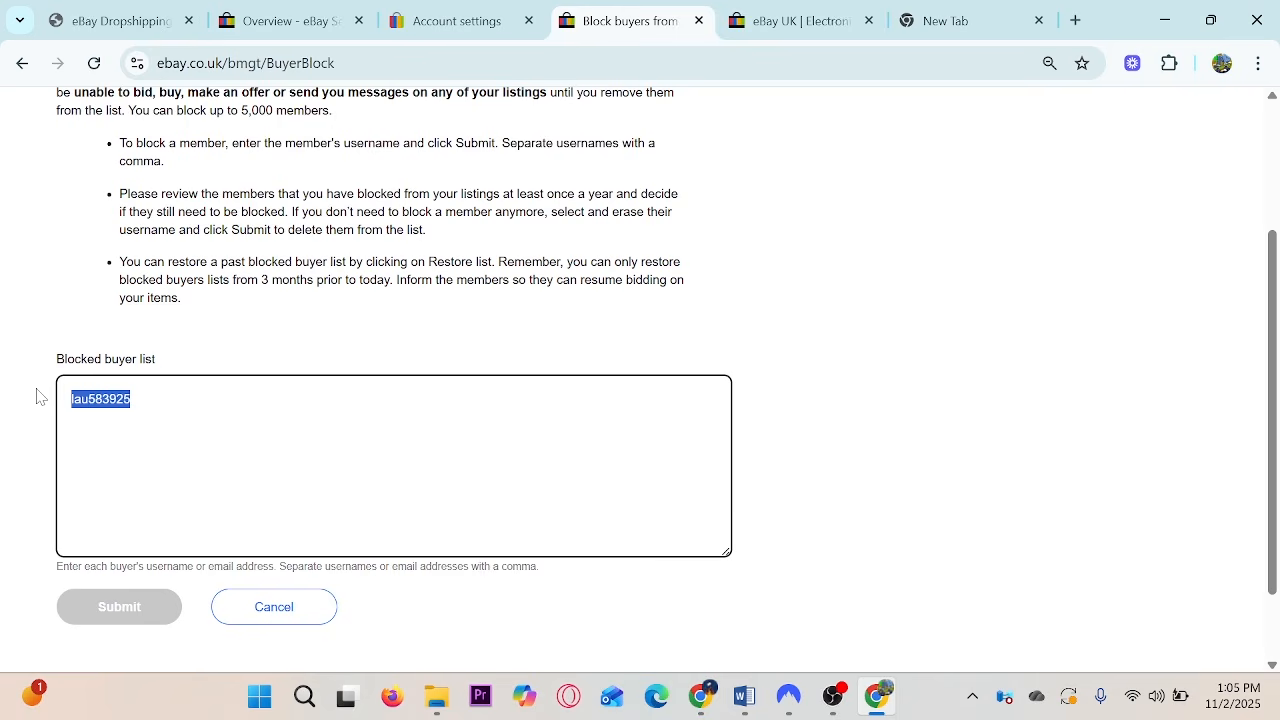
{"action": "left_click", "coordinate": [950, 20]}
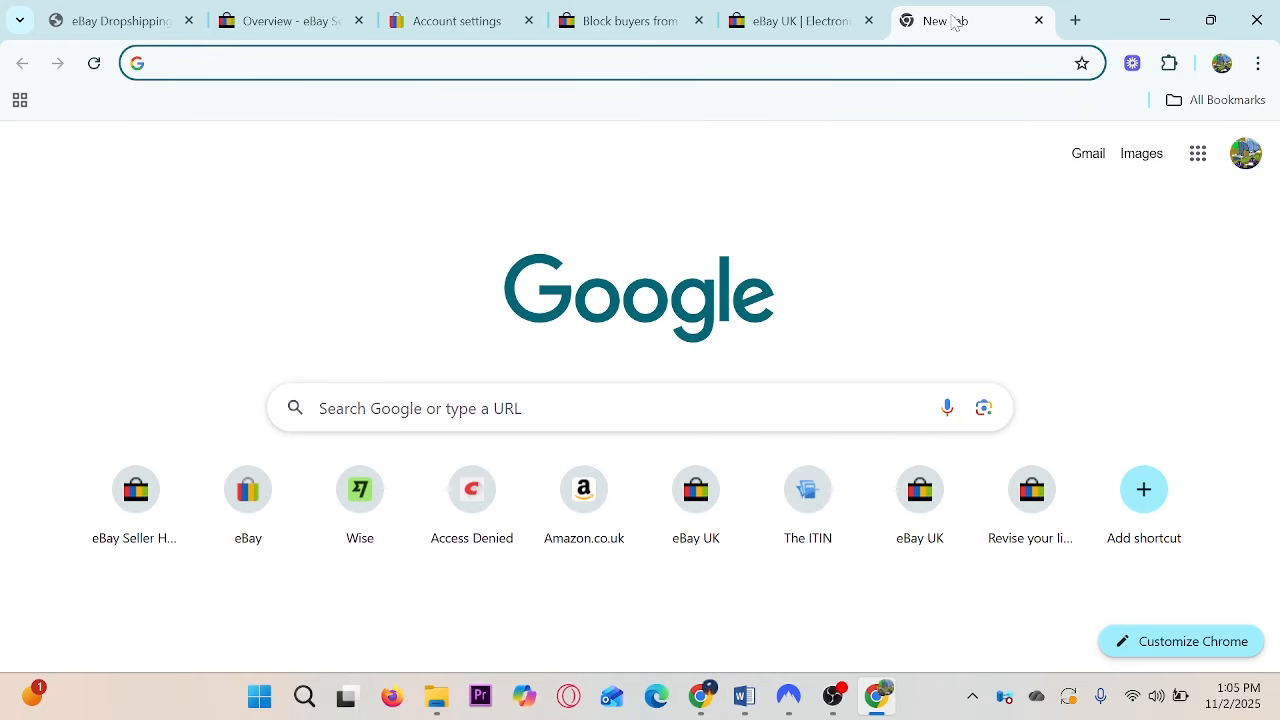
{"action": "type", "text": "ebay.co.uk/usr/"}
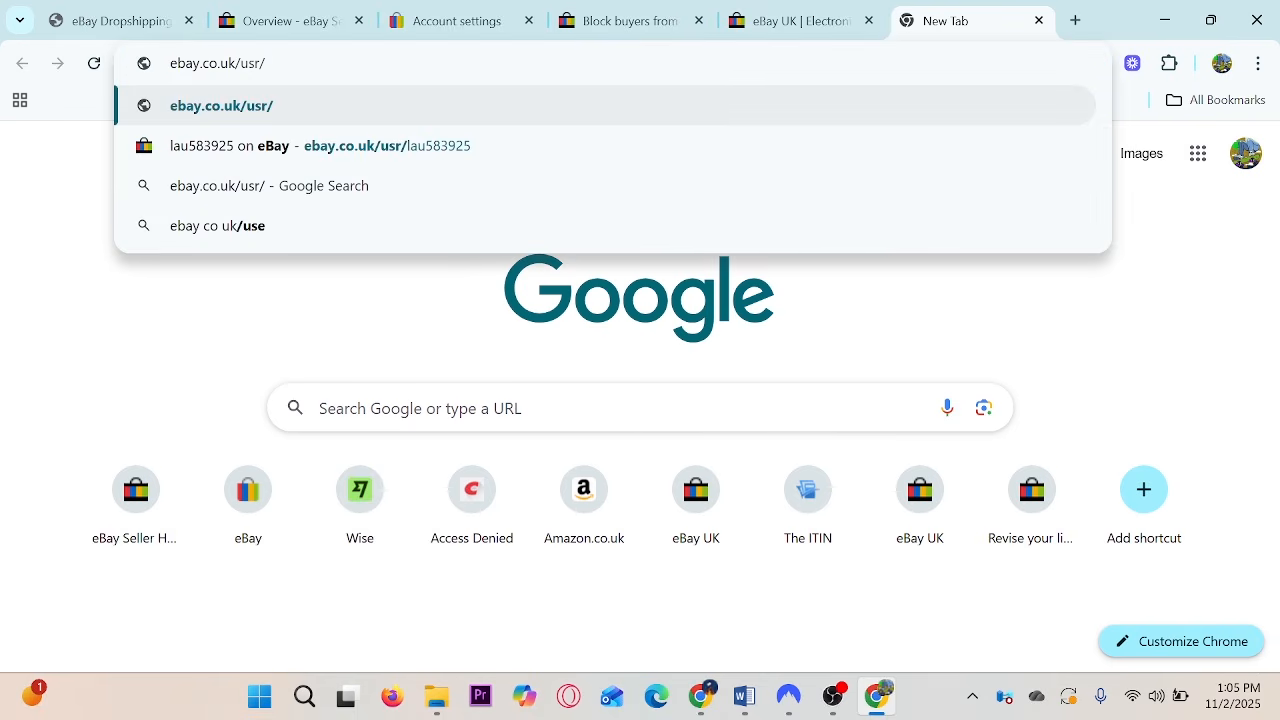
{"action": "type", "text": "lau583925"}
{"action": "key", "text": "Return"}
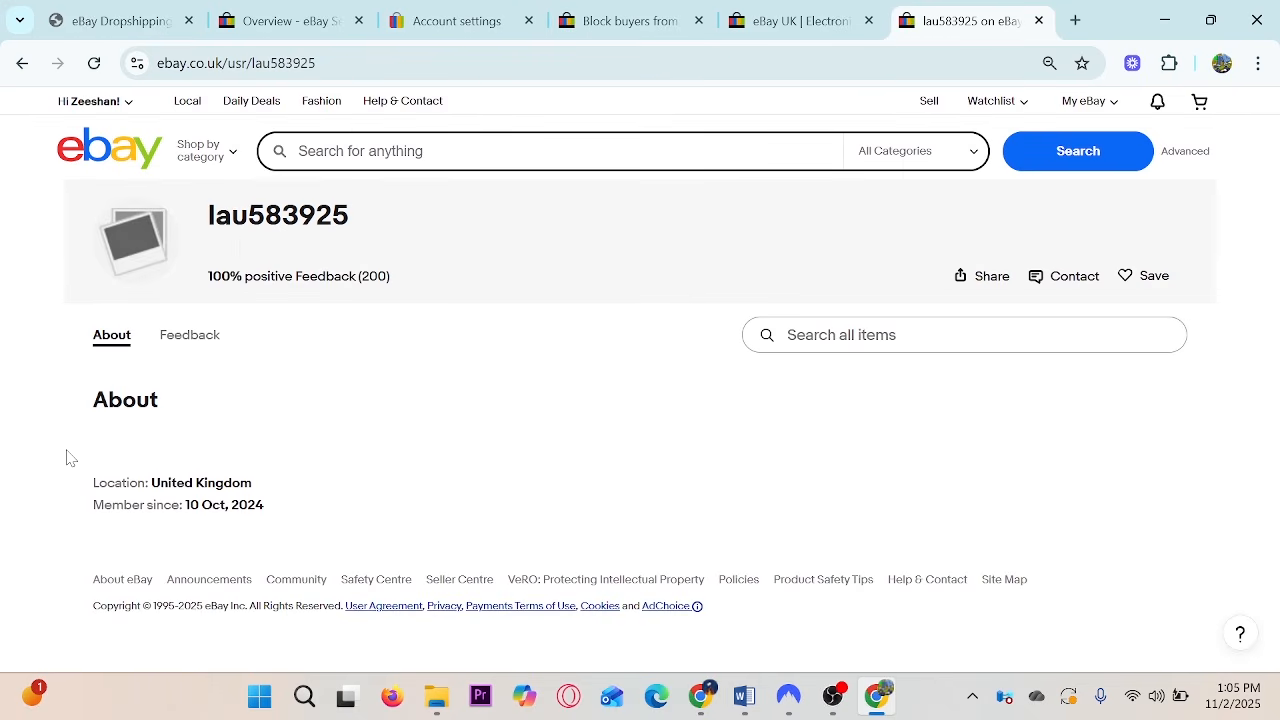
Copy the username from the buyer's profile and append it to the blocked buyer list, with a comma before and after it.
{"action": "left_click_drag", "start_coordinate": [289, 514], "coordinate": [35, 472]}
{"action": "left_click", "coordinate": [35, 472]}
{"action": "left_click_drag", "start_coordinate": [380, 218], "coordinate": [213, 218]}
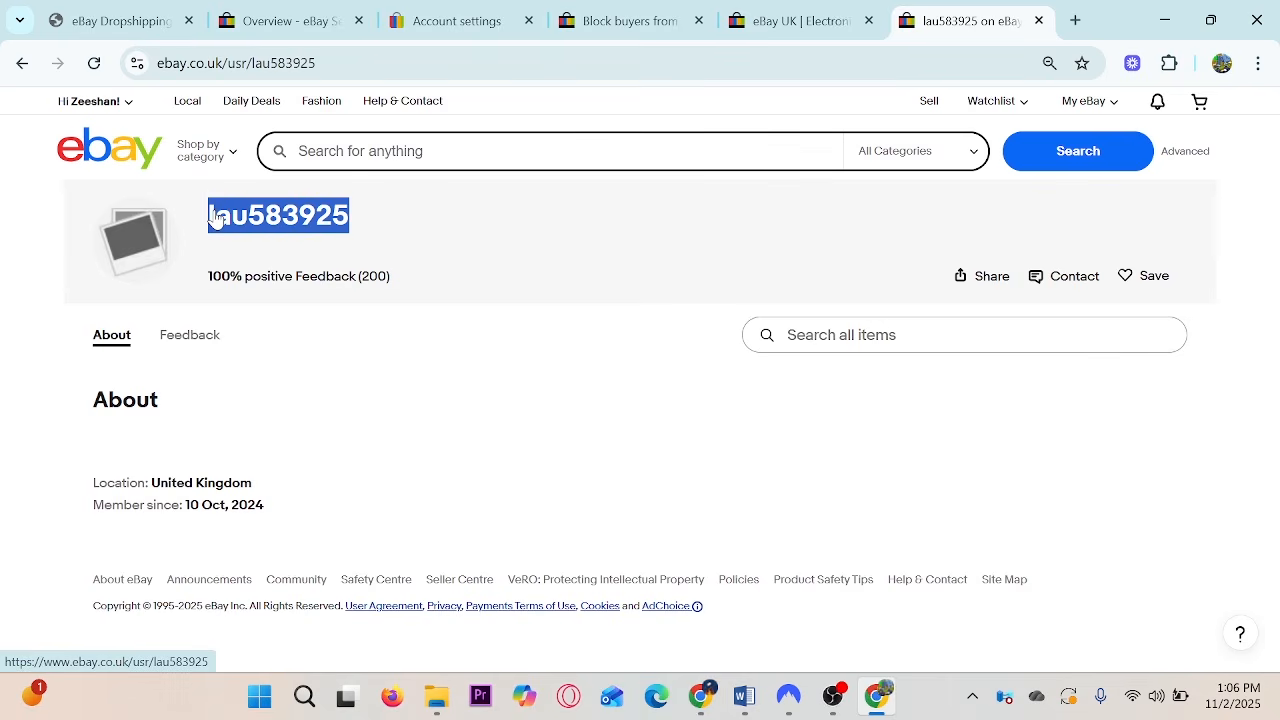
{"action": "right_click", "coordinate": [214, 218]}
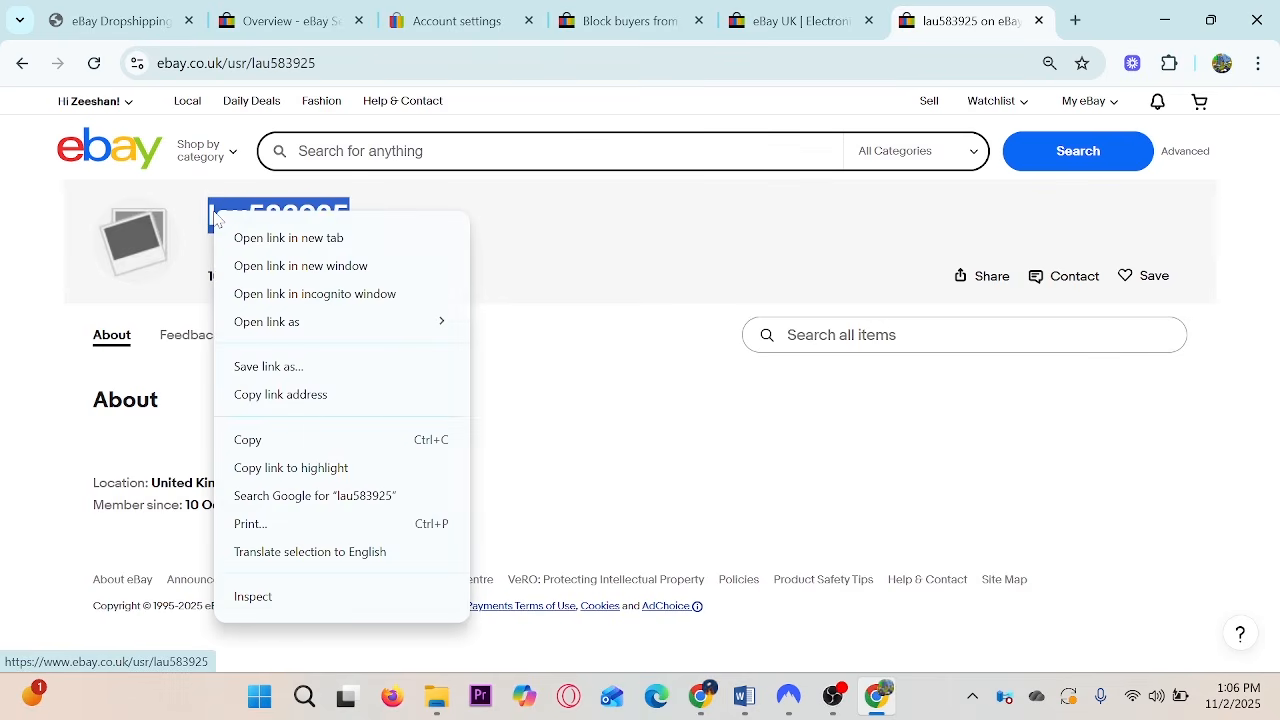
{"action": "left_click", "coordinate": [257, 441]}
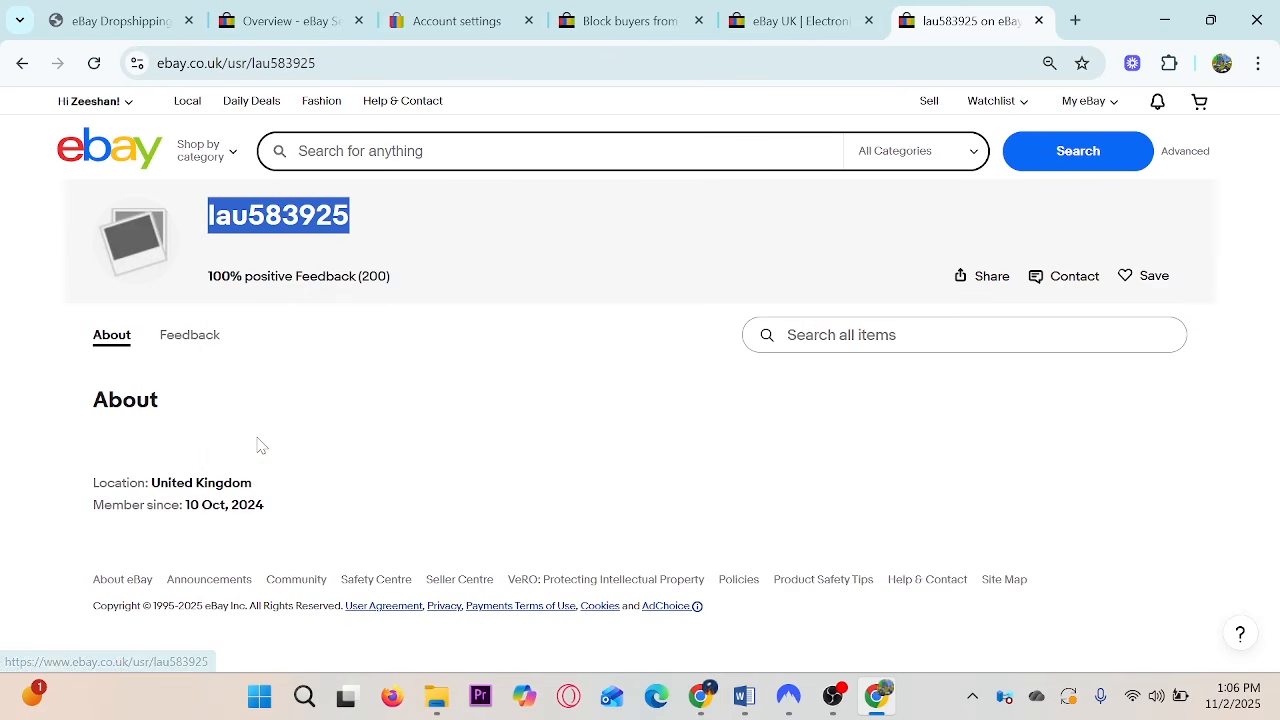
{"action": "left_click", "coordinate": [603, 38]}
{"action": "key", "text": "ctrl+v"}
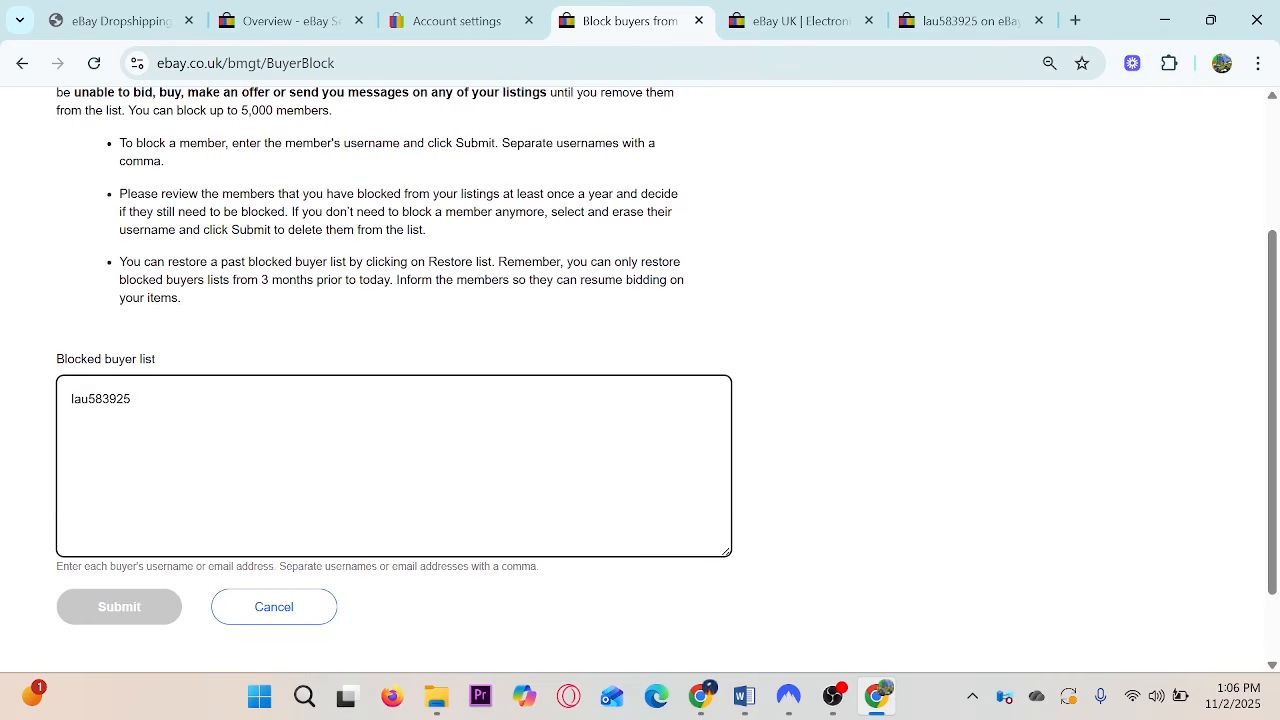
{"action": "type", "text": ","}
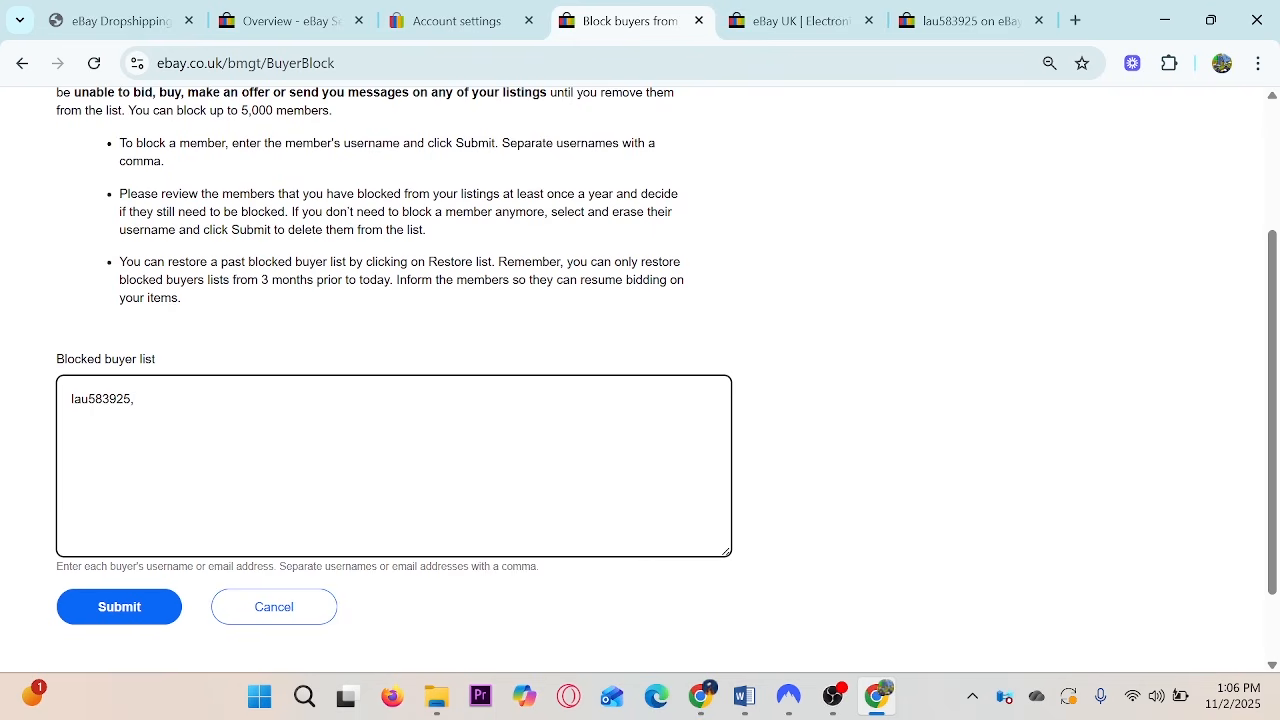
{"action": "key", "text": "ctrl+v"}
{"action": "type", "text": ","}
Open the musicMagpie shop through the Spirited Away DVD listing and copy the seller's username from the shop's web address.
{"action": "left_click", "coordinate": [800, 20]}
{"action": "scroll", "coordinate": [714, 466], "scroll_direction": "up", "scroll_amount": 3}
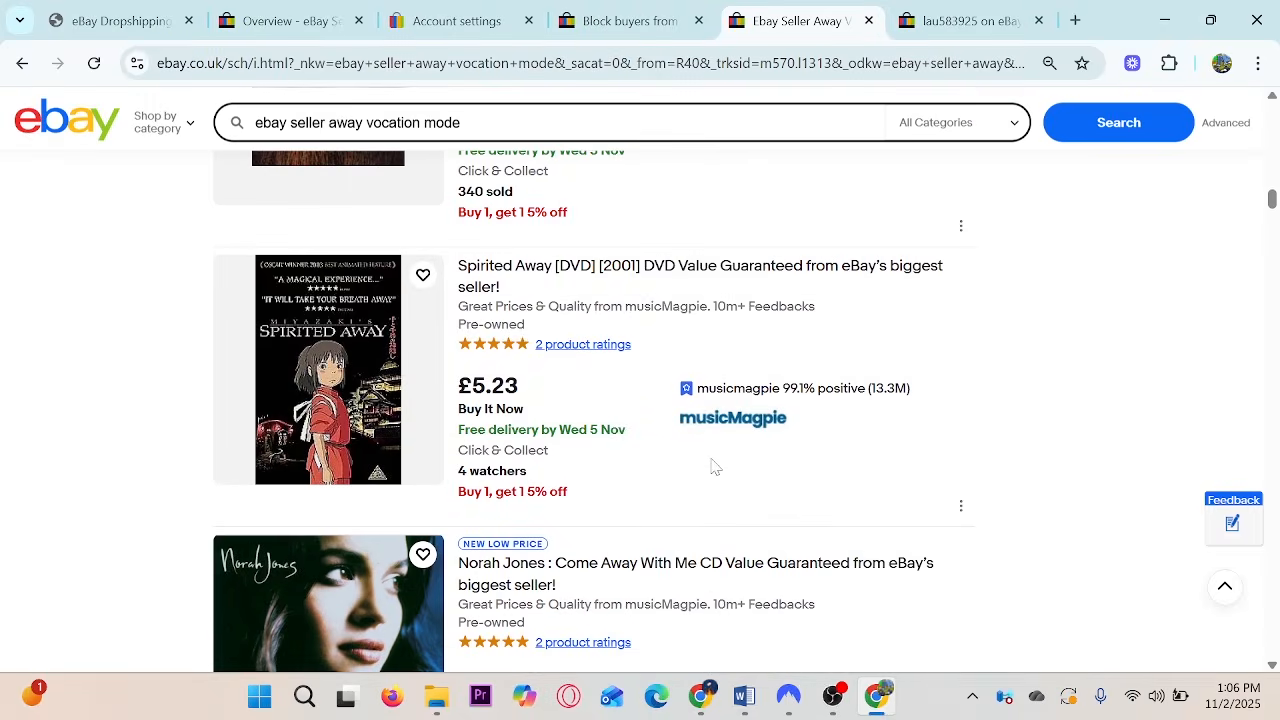
{"action": "left_click", "coordinate": [669, 278]}
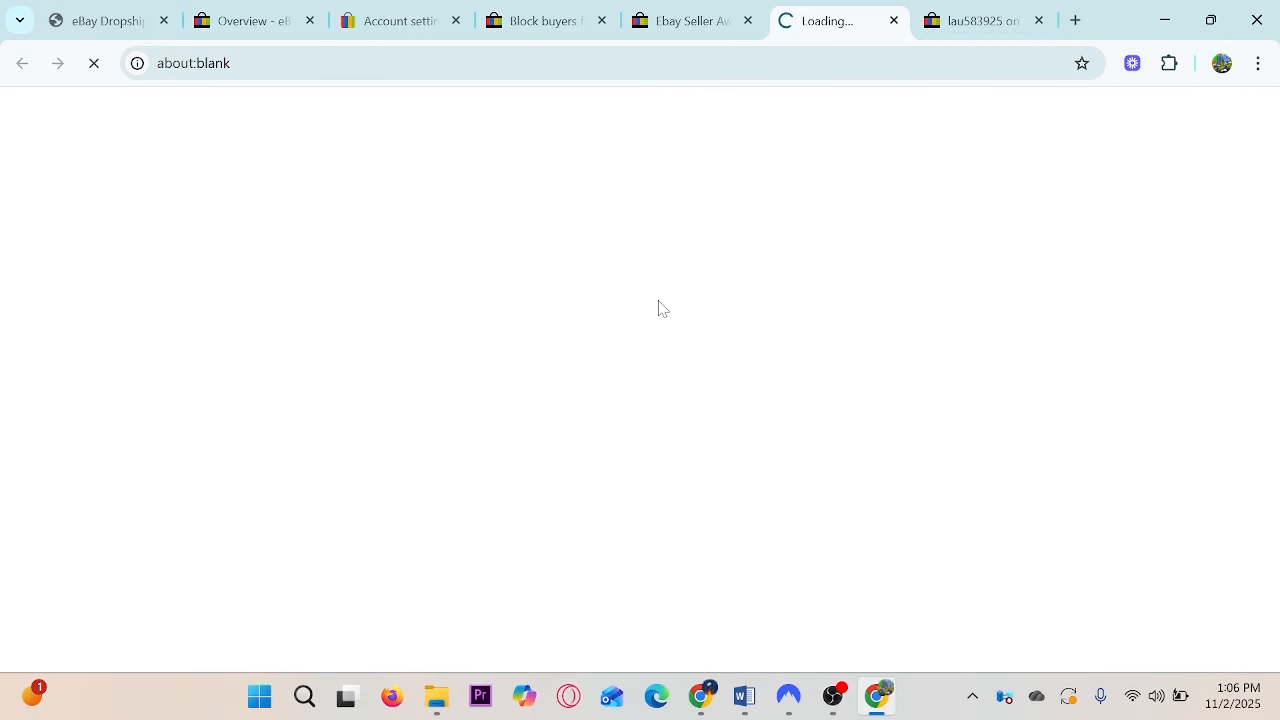
{"action": "scroll", "coordinate": [957, 368], "scroll_direction": "down", "scroll_amount": 2}
{"action": "scroll", "coordinate": [957, 366], "scroll_direction": "up", "scroll_amount": 1}
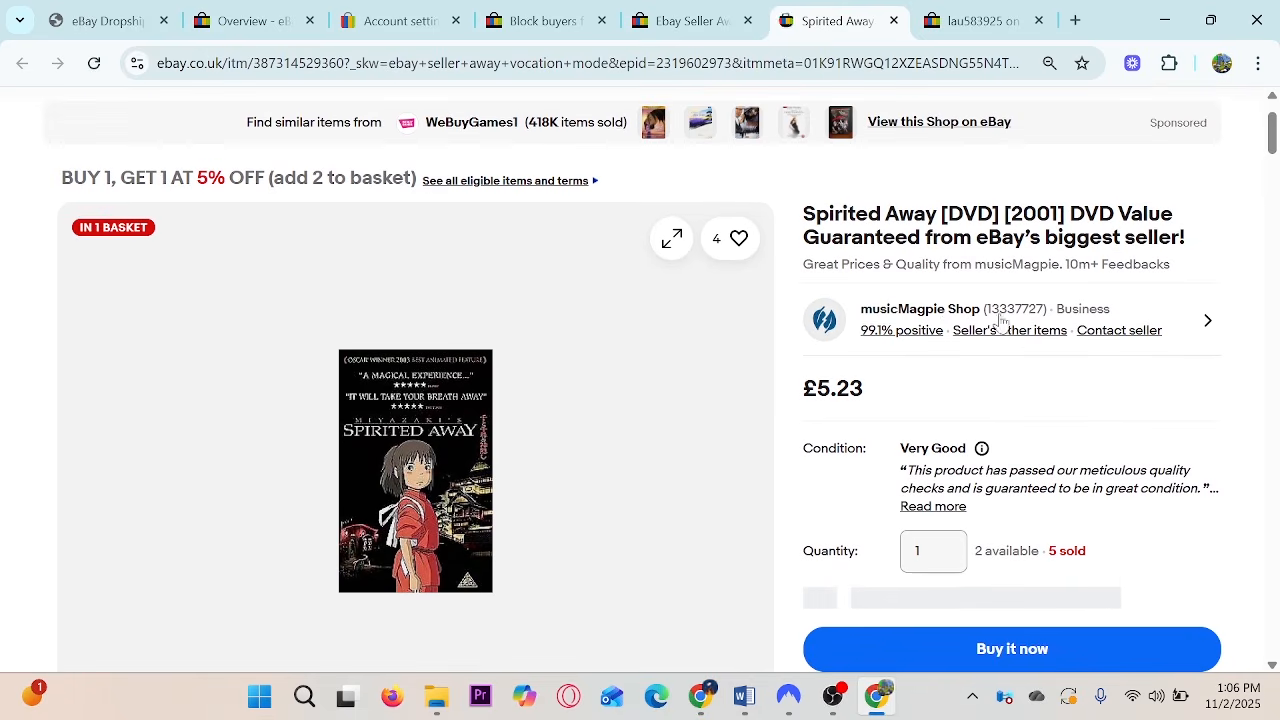
{"action": "left_click", "coordinate": [894, 315]}
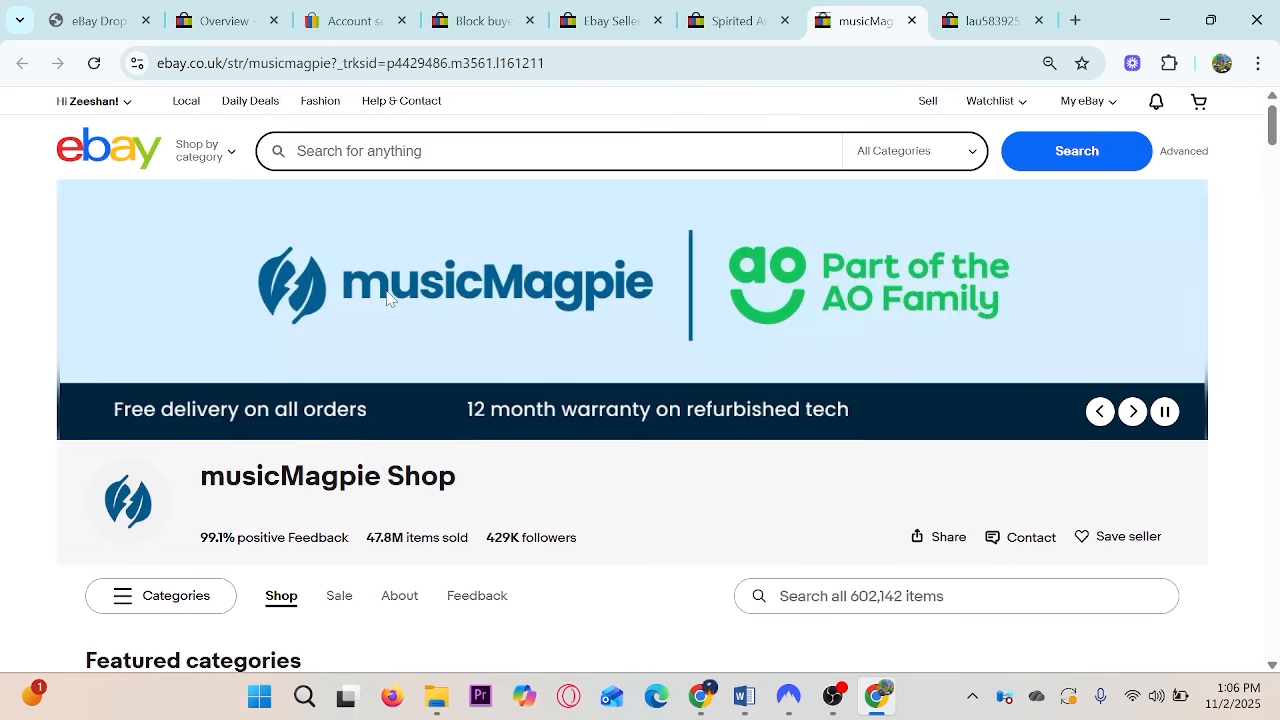
{"action": "scroll", "coordinate": [403, 323], "scroll_direction": "down", "scroll_amount": 2}
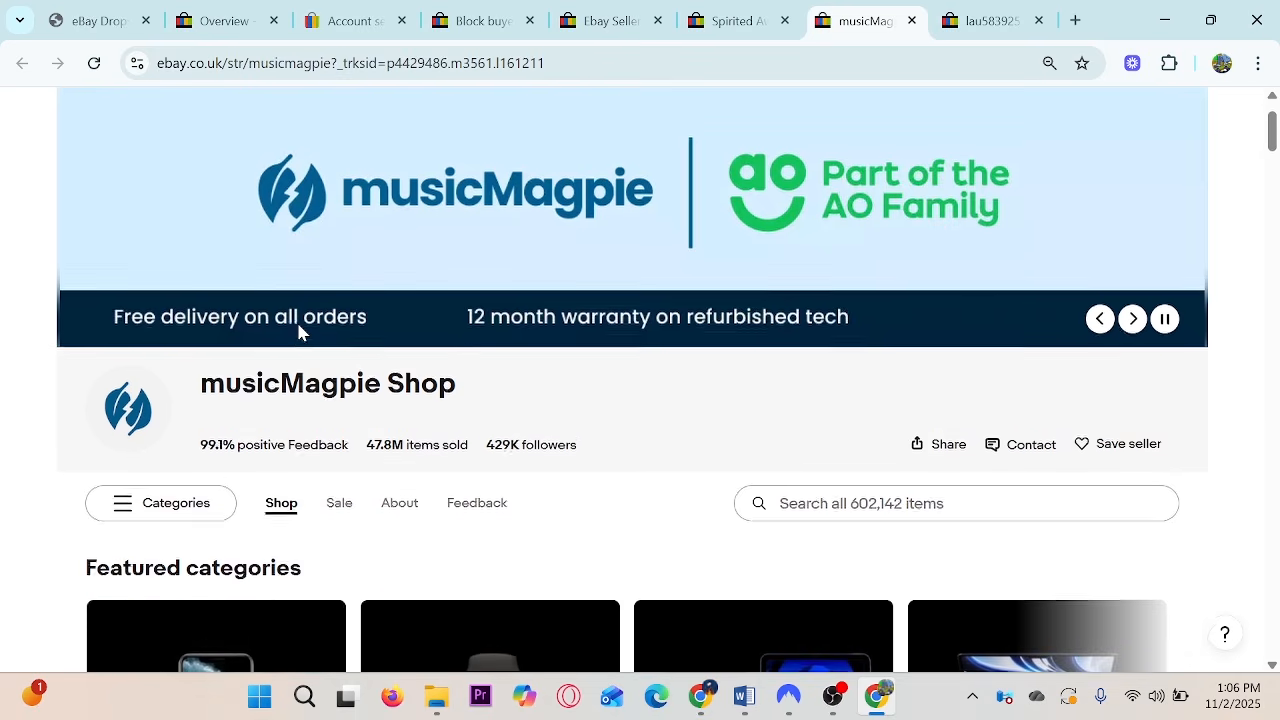
{"action": "scroll", "coordinate": [300, 331], "scroll_direction": "up", "scroll_amount": 2}
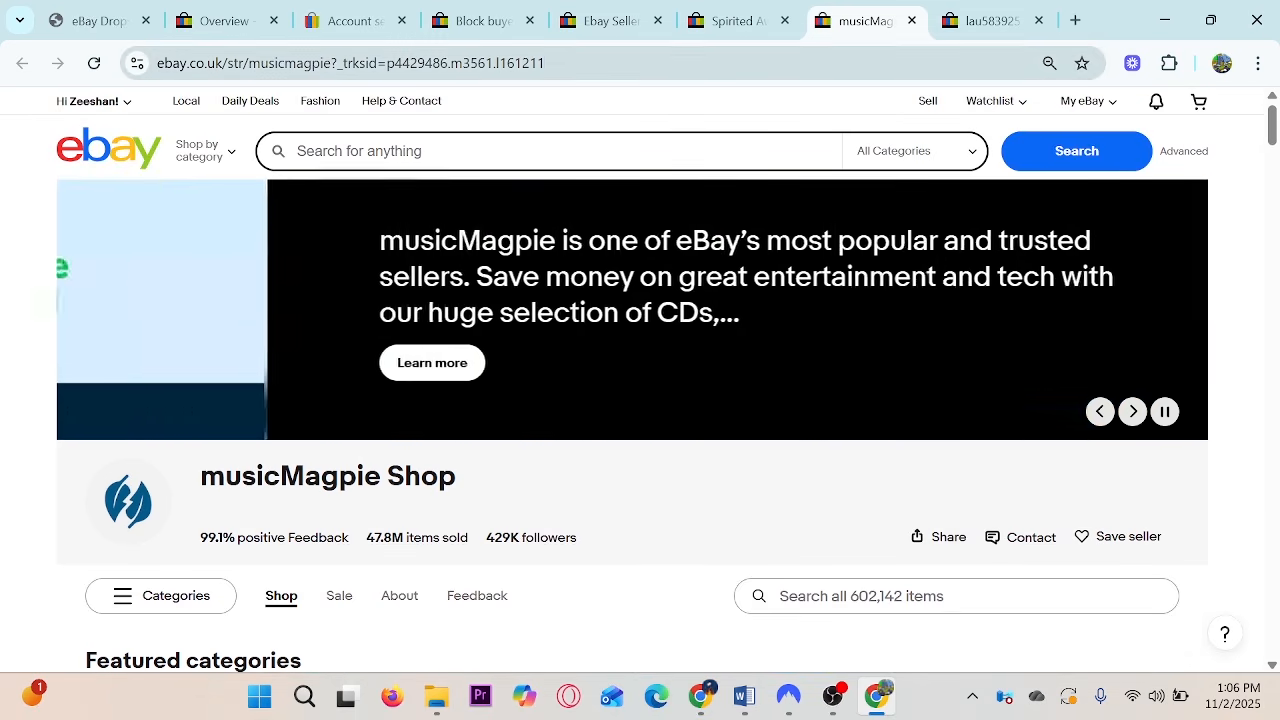
{"action": "double_click", "coordinate": [382, 63]}
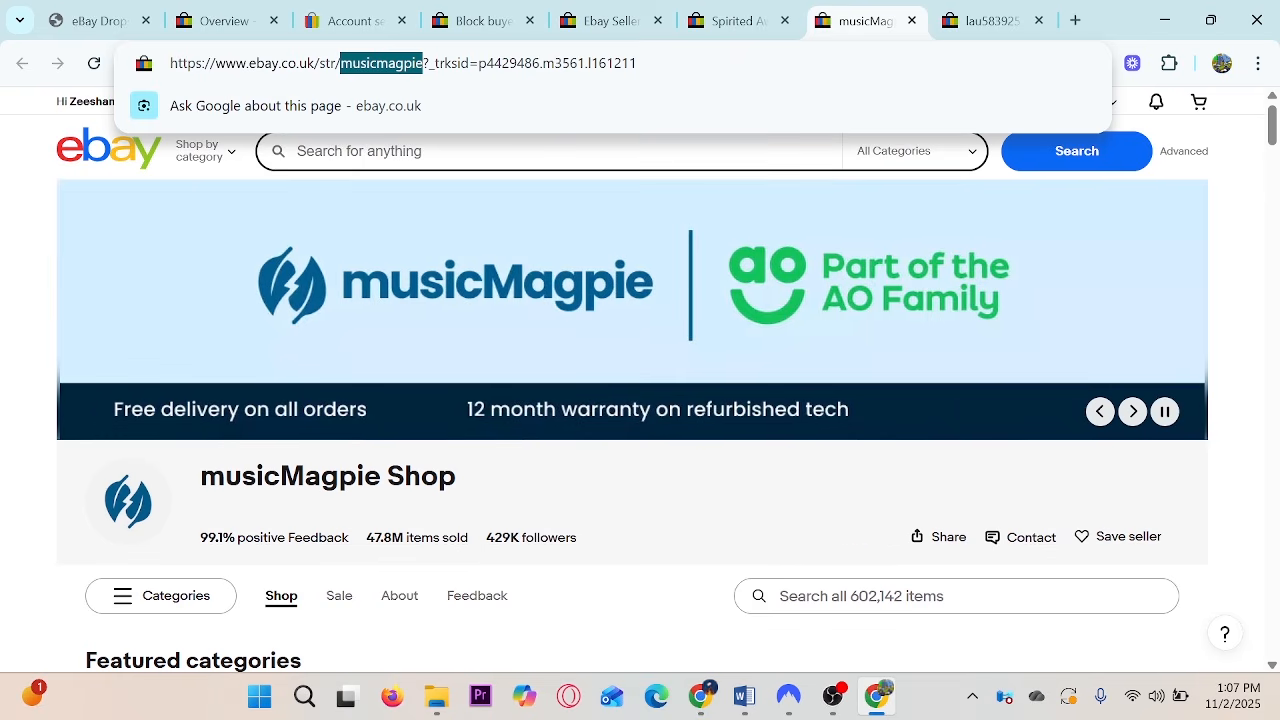
Replace the repeated second entry in the blocked buyer list with musicmagpie, followed by a comma.
{"action": "left_click", "coordinate": [484, 12]}
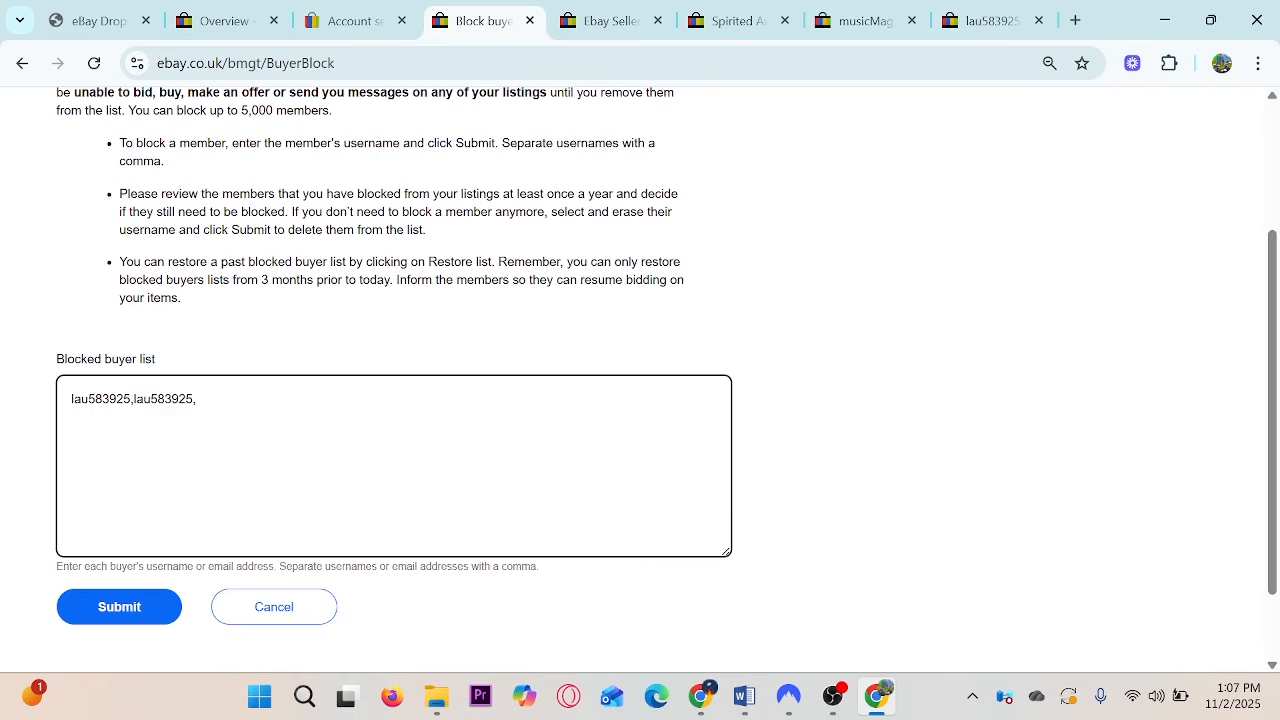
{"action": "key", "text": "BackSpace"}
{"action": "key", "text": "BackSpace"}
{"action": "key", "text": "BackSpace"}
{"action": "key", "text": "BackSpace"}
{"action": "key", "text": "BackSpace"}
{"action": "key", "text": "BackSpace"}
{"action": "key", "text": "BackSpace"}
{"action": "key", "text": "BackSpace"}
{"action": "key", "text": "BackSpace"}
{"action": "key", "text": "BackSpace"}
{"action": "key", "text": "ctrl+v"}
{"action": "key", "text": "shift+Left"}
{"action": "key", "text": "shift+Left"}
{"action": "key", "text": "shift+Left"}
{"action": "key", "text": "shift+Left"}
{"action": "key", "text": "shift+Left"}
{"action": "key", "text": "shift+Left"}
{"action": "key", "text": "shift+Left"}
{"action": "key", "text": "shift+Left"}
{"action": "key", "text": "shift+Left"}
{"action": "key", "text": "shift+Left"}
{"action": "left_click_drag", "start_coordinate": [144, 399], "coordinate": [134, 399]}
{"action": "left_click", "coordinate": [850, 443]}
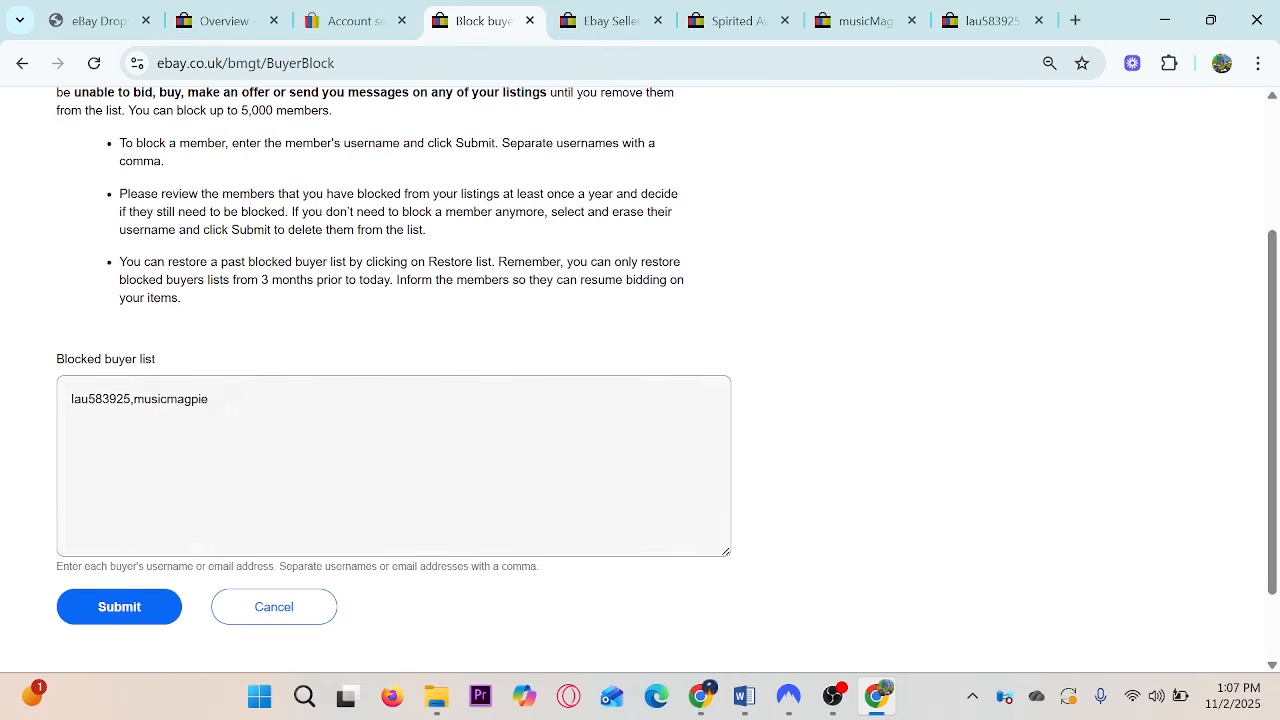
{"action": "left_click", "coordinate": [210, 400]}
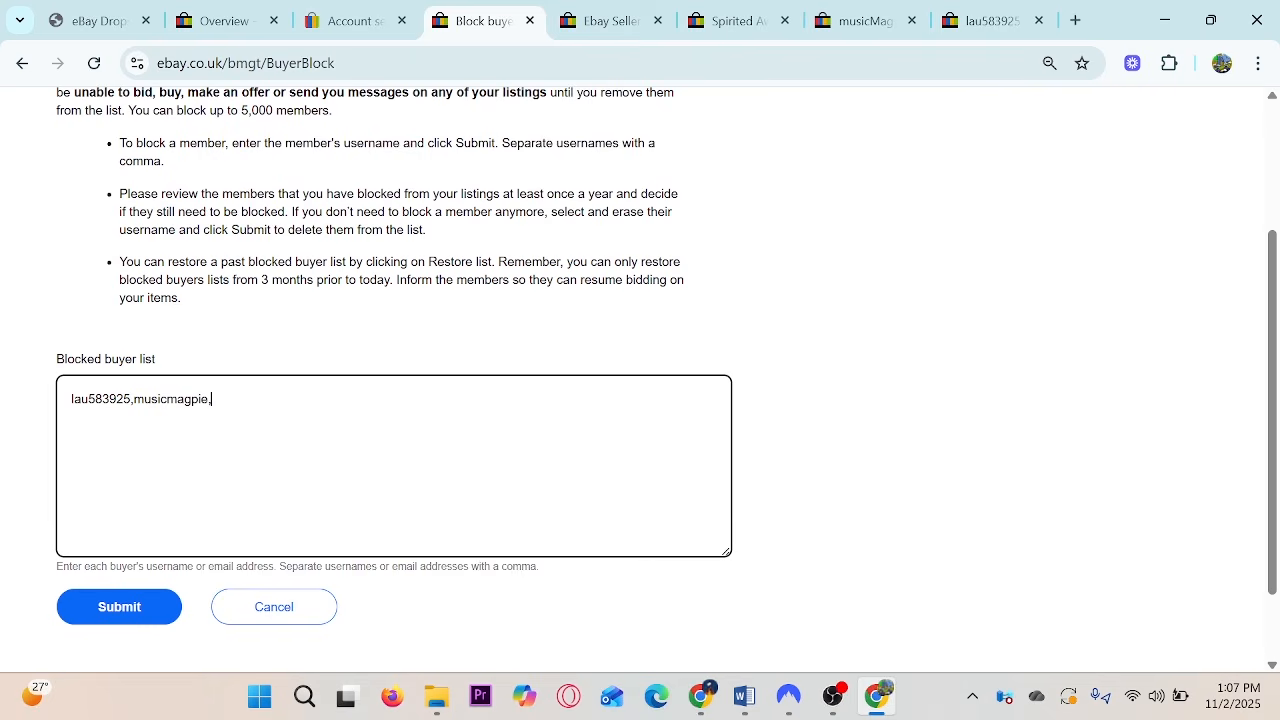
Return to the course outline and mark "How to Block Any Buyer" as completed.
{"action": "left_click", "coordinate": [110, 18]}
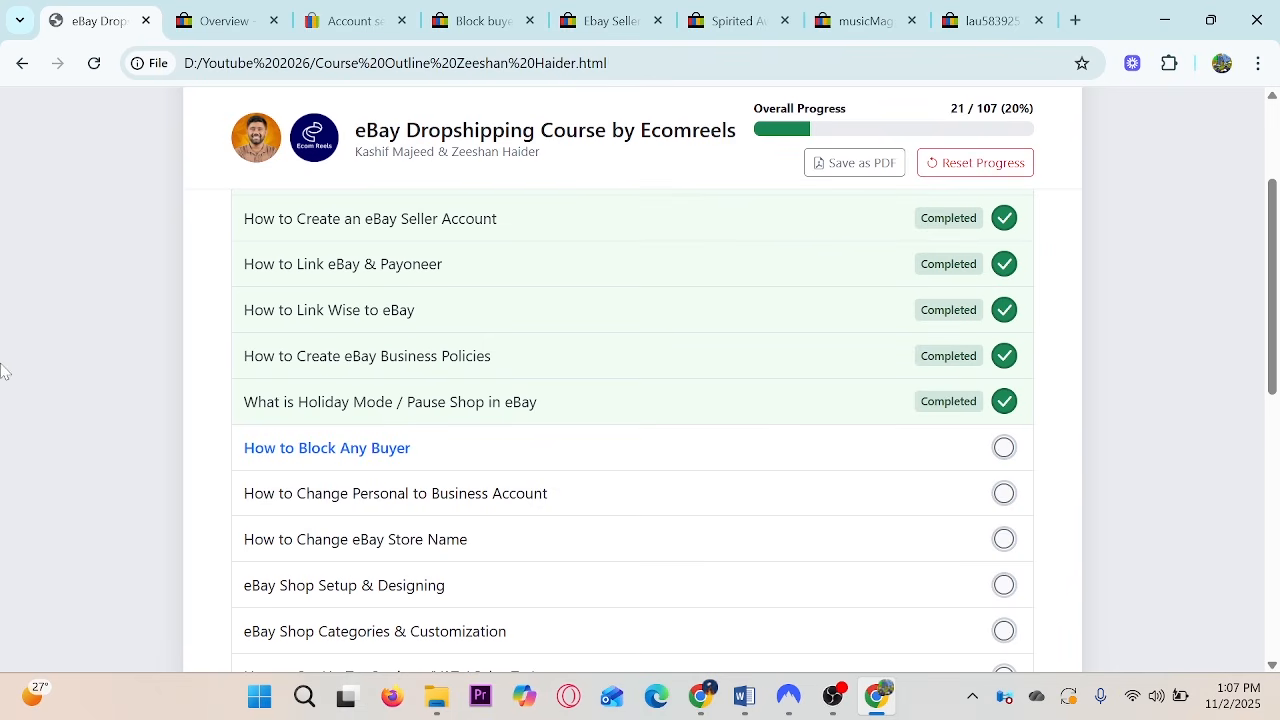
{"action": "scroll", "coordinate": [3, 371], "scroll_direction": "down", "scroll_amount": 1}
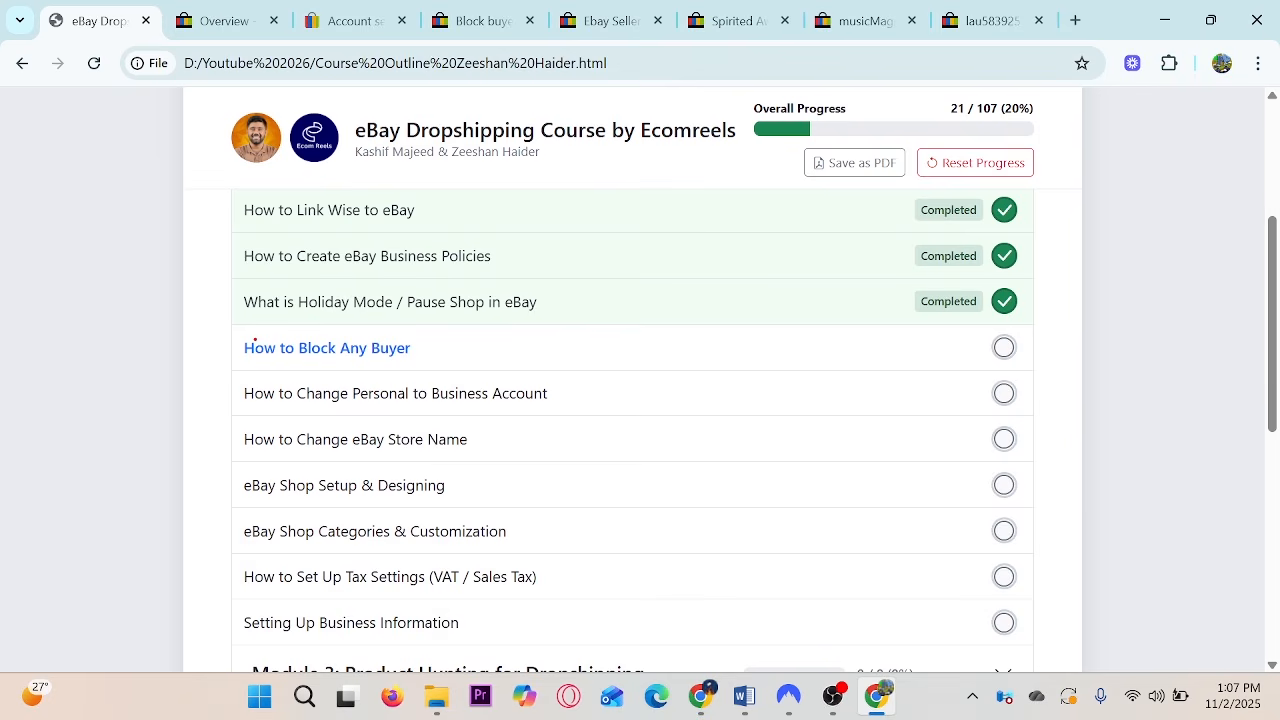
{"action": "mouse_move", "coordinate": [228, 324]}
{"action": "left_mouse_down"}
{"action": "mouse_move", "coordinate": [314, 362]}
{"action": "mouse_move", "coordinate": [526, 370]}
{"action": "left_mouse_up"}
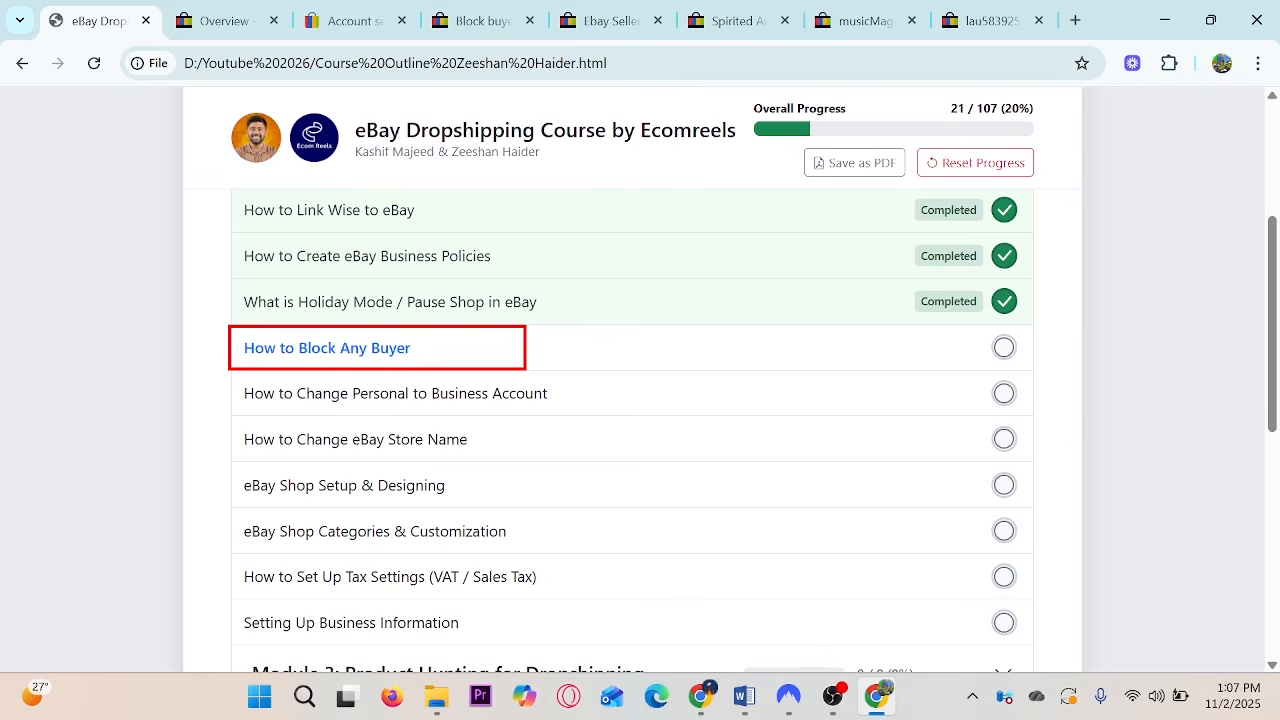
{"action": "key", "text": "Escape"}
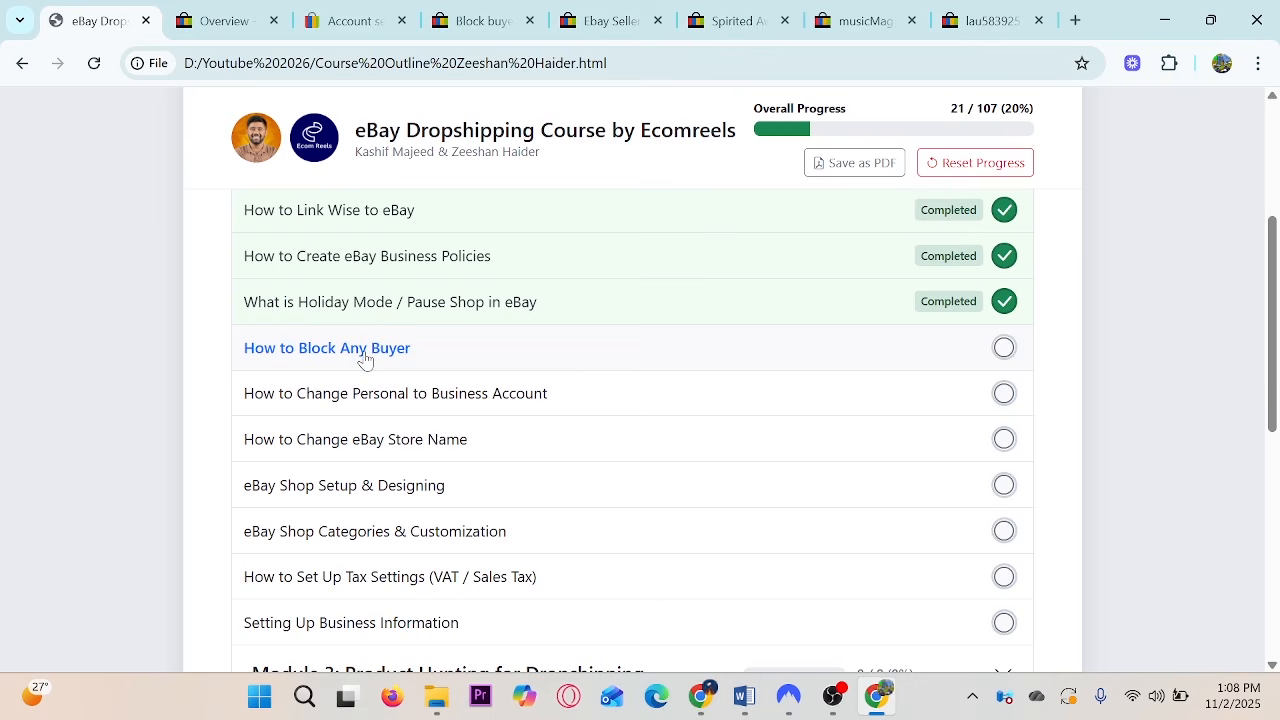
{"action": "left_click", "coordinate": [1004, 347]}
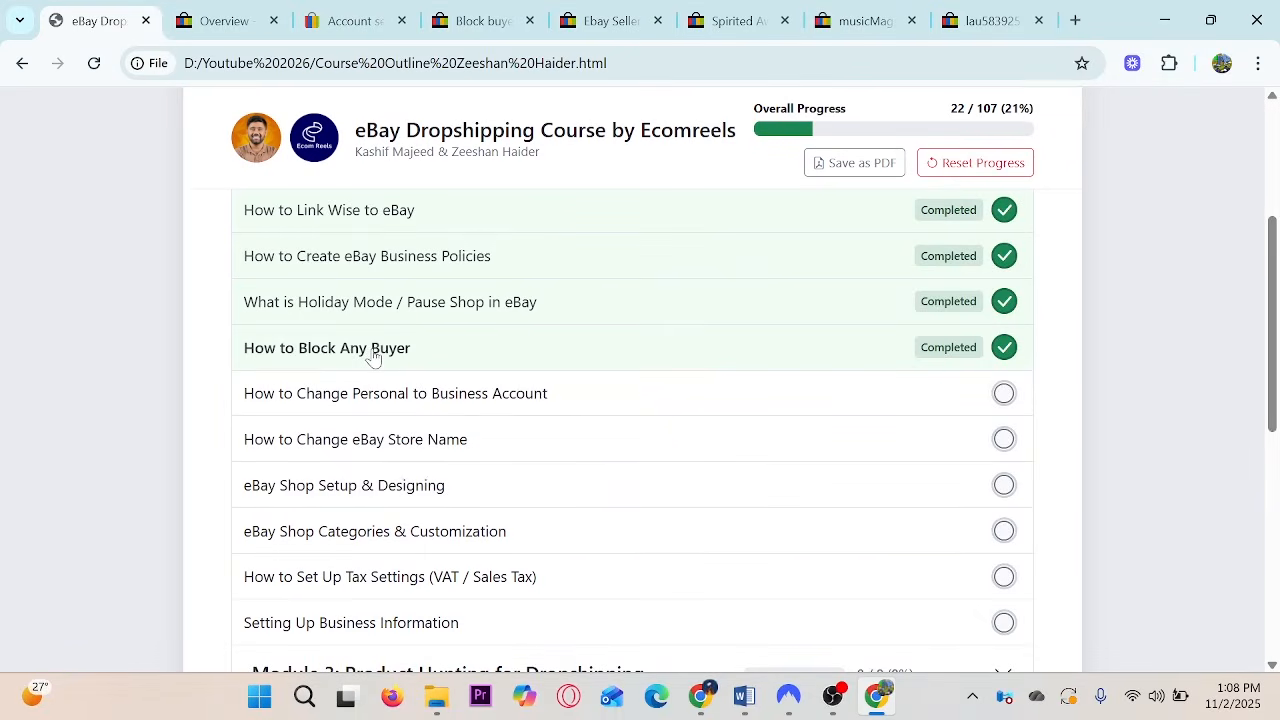
Locate and point out the lesson "How to Change Personal to Business Account" in the course outline.
{"action": "scroll", "coordinate": [281, 315], "scroll_direction": "down", "scroll_amount": 1}
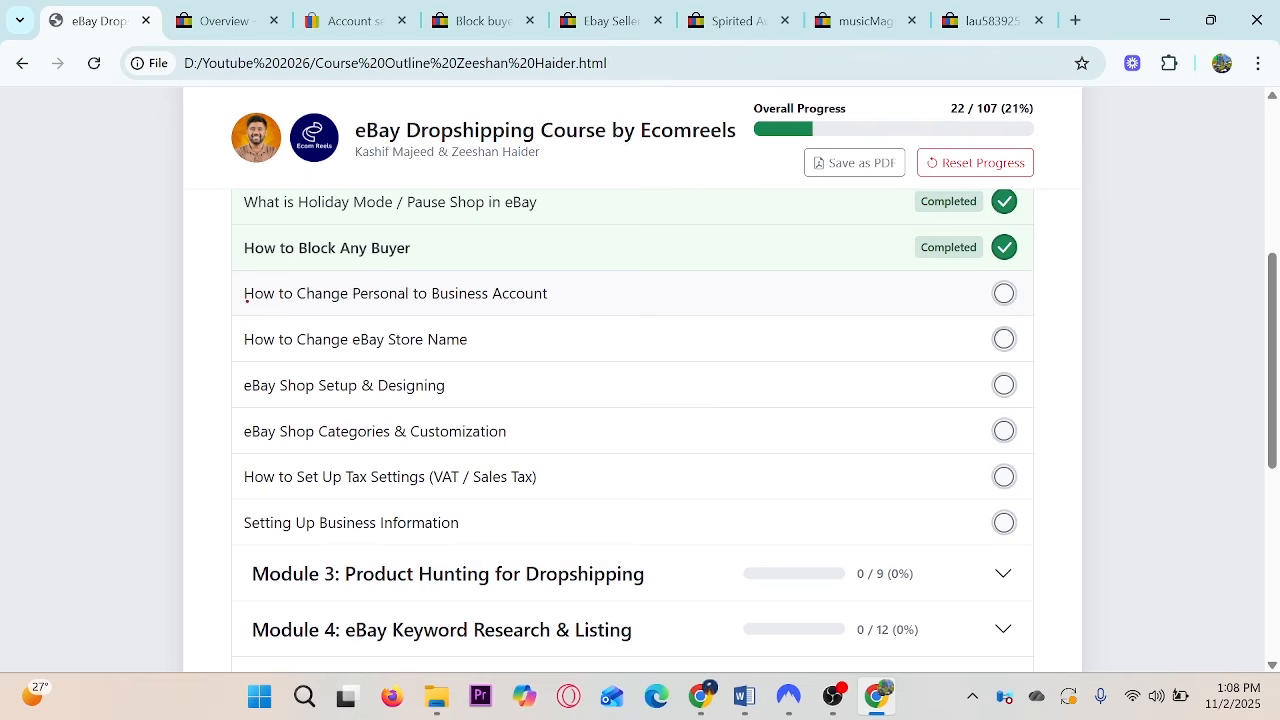
{"action": "mouse_move", "coordinate": [223, 273]}
{"action": "left_mouse_down"}
{"action": "mouse_move", "coordinate": [424, 322]}
{"action": "mouse_move", "coordinate": [604, 321]}
{"action": "left_mouse_up"}
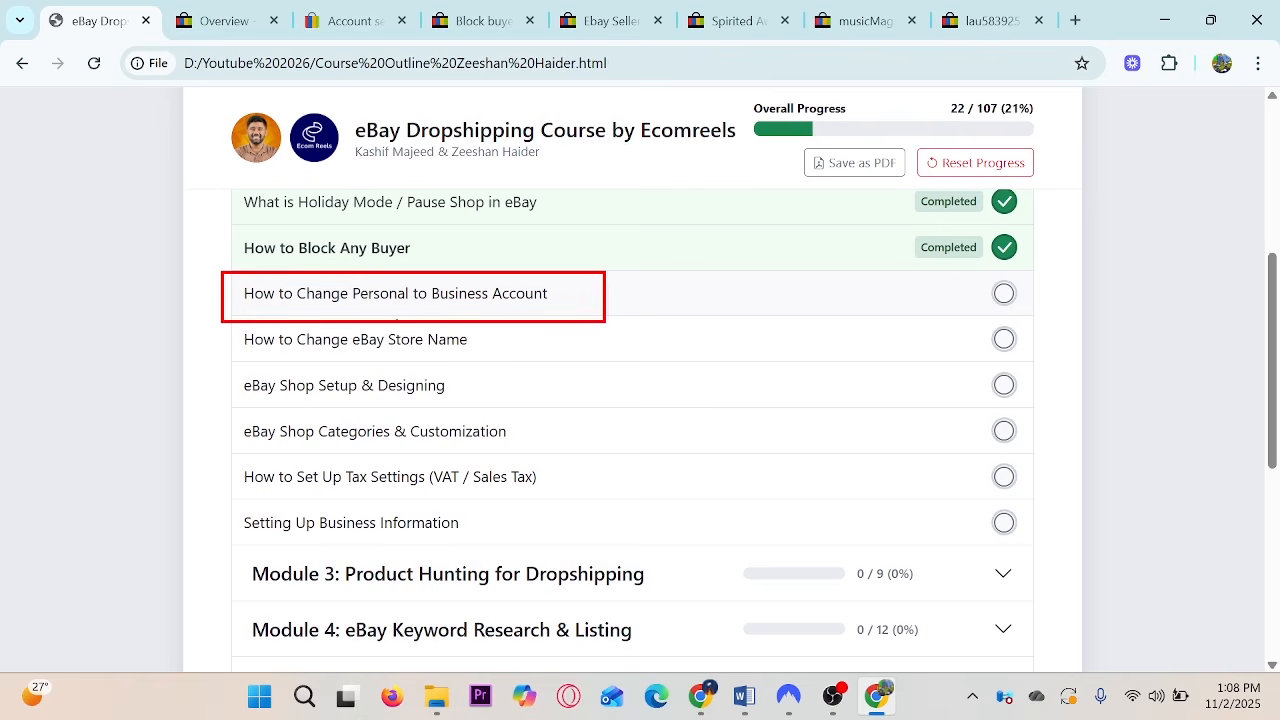
{"action": "key", "text": "Escape"}
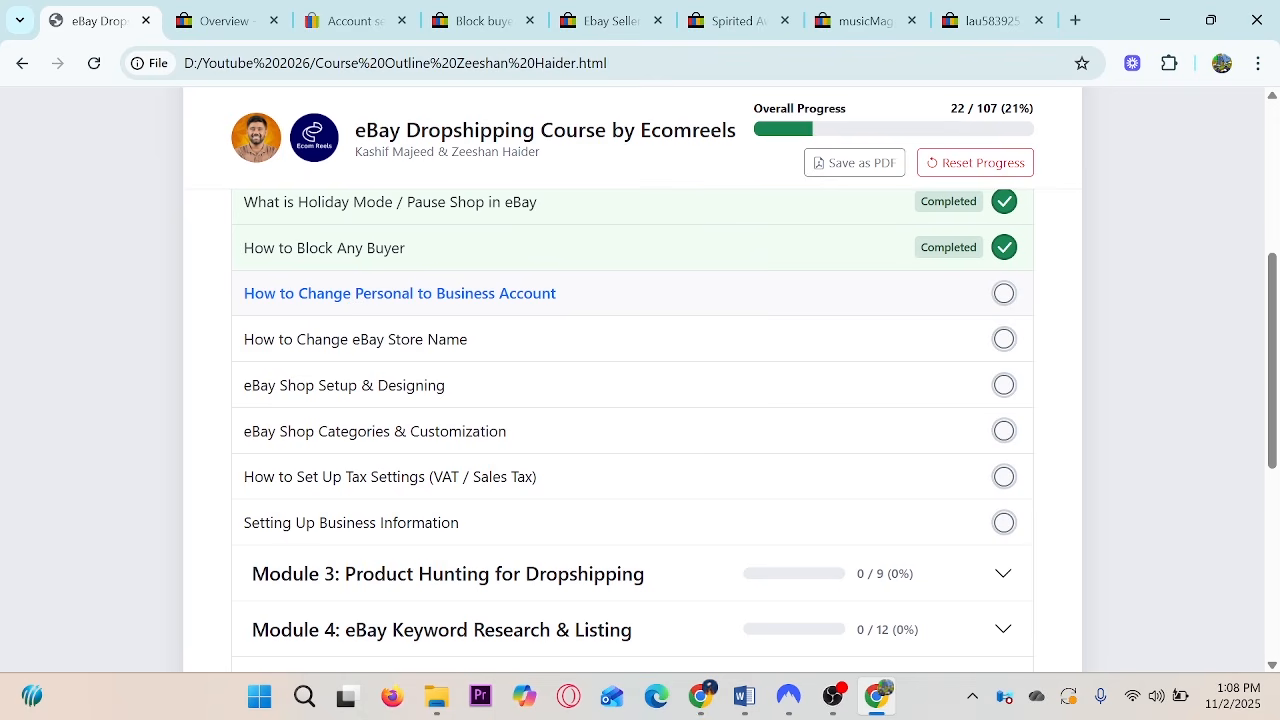
Frame the lesson "How to Change Personal to Business Account" with a red box and an arrow, and clear the markings.
{"action": "left_click_drag", "start_coordinate": [208, 270], "coordinate": [603, 316]}
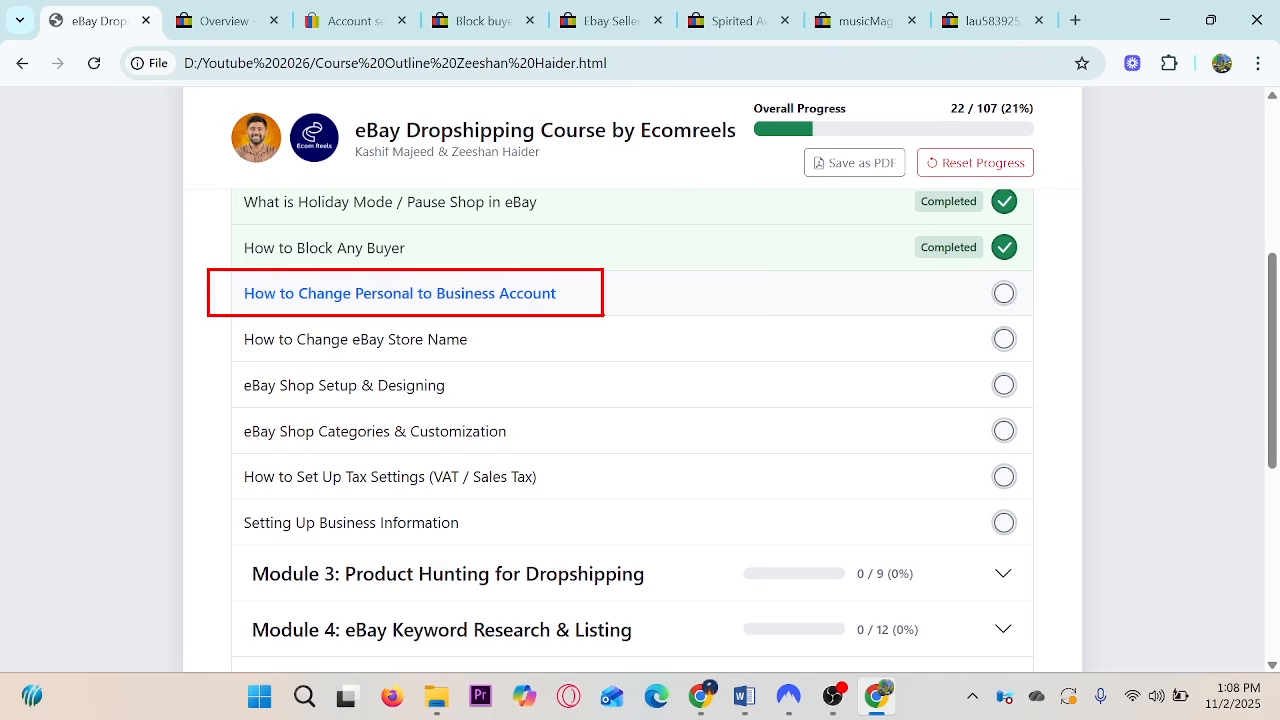
{"action": "mouse_move", "coordinate": [85, 435]}
{"action": "left_mouse_down"}
{"action": "mouse_move", "coordinate": [130, 342]}
{"action": "mouse_move", "coordinate": [158, 378]}
{"action": "left_mouse_up"}
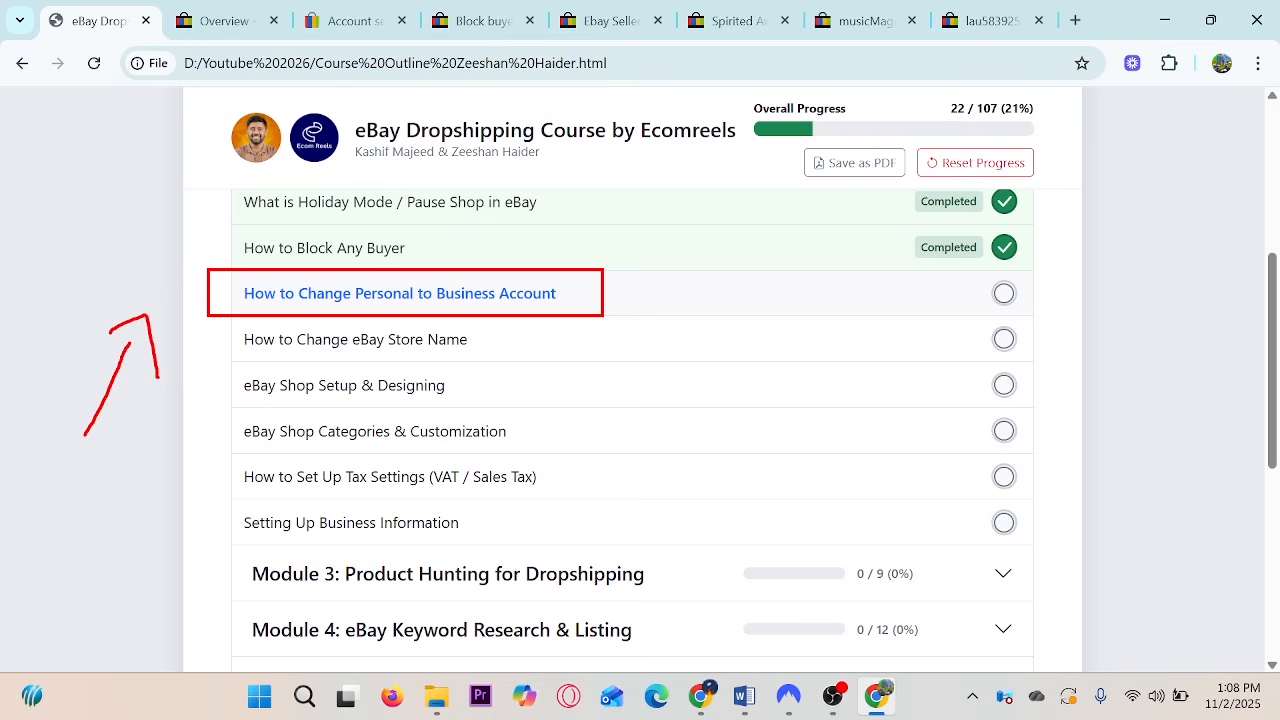
{"action": "key", "text": "Escape"}
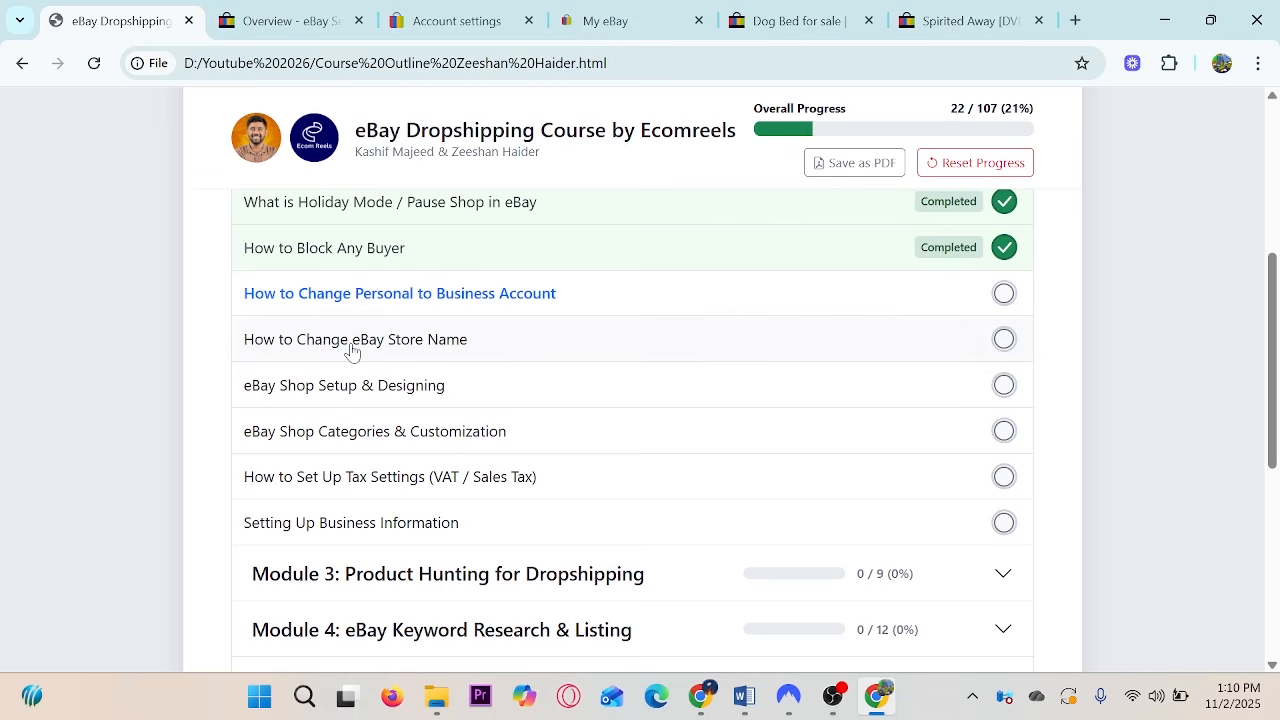
Check the seller's account type on the Spirited Away DVD listing and point it out.
{"action": "left_click", "coordinate": [260, 18]}
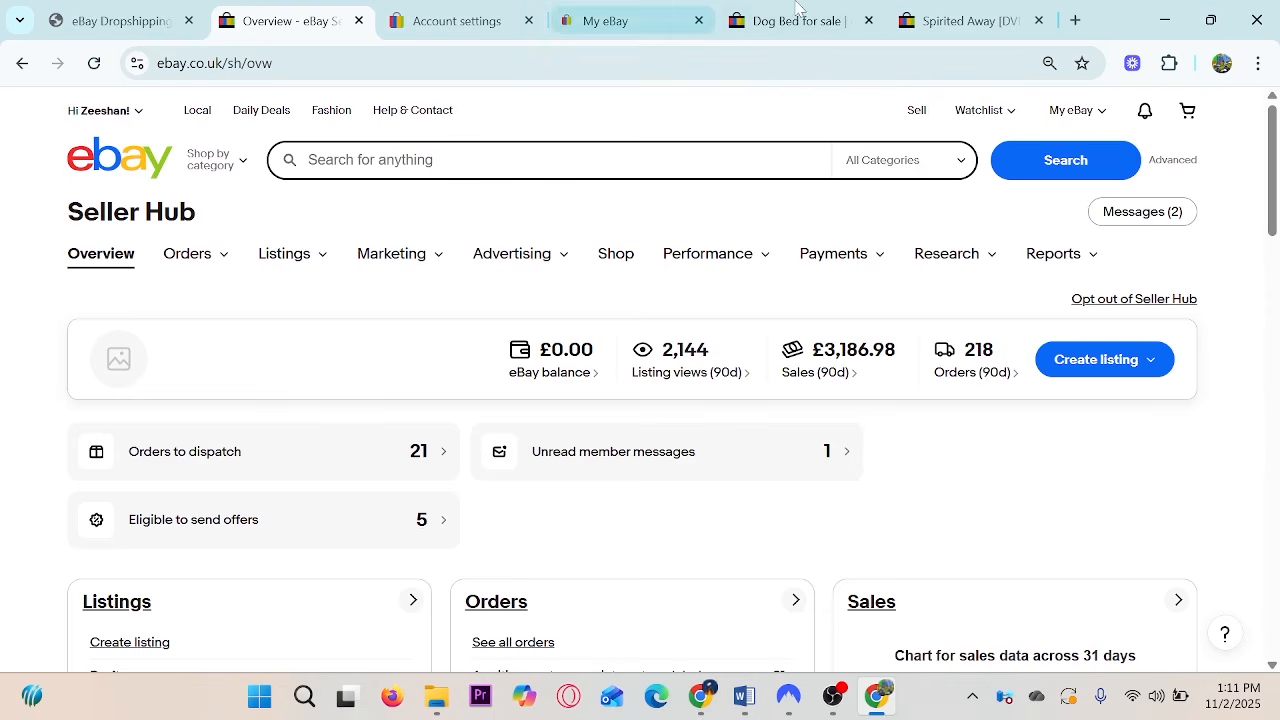
{"action": "left_click", "coordinate": [1001, 10]}
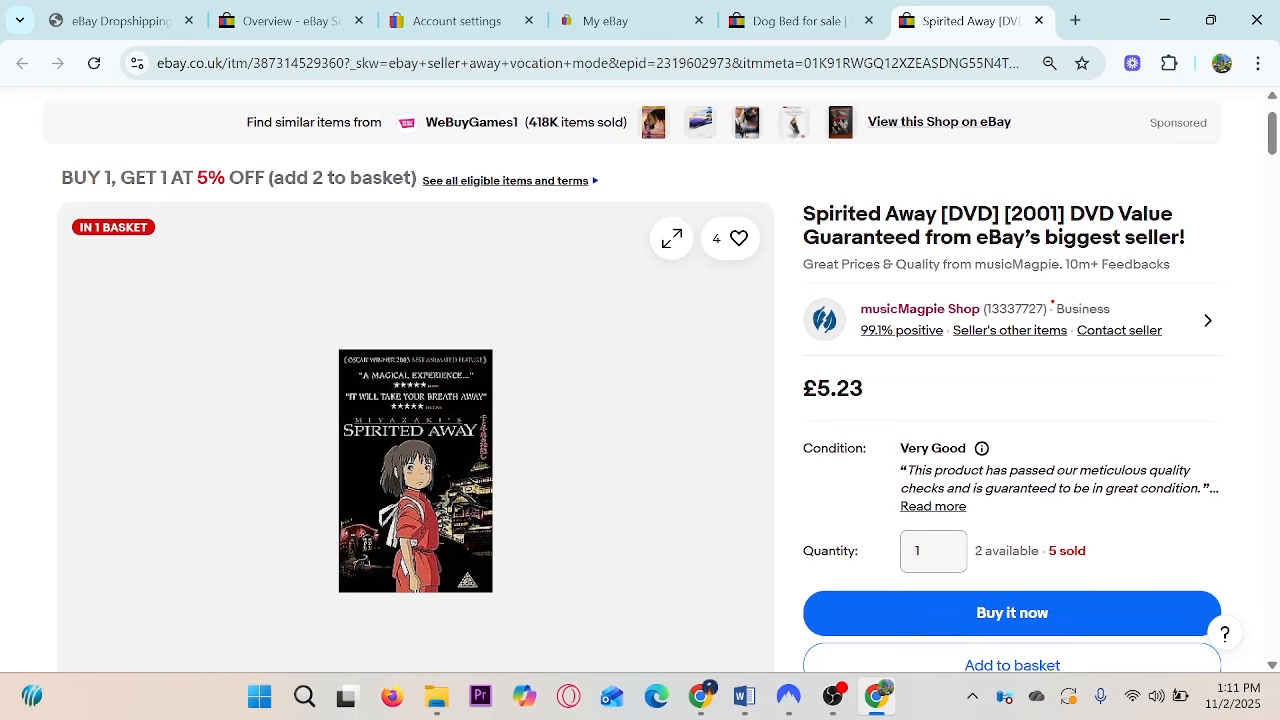
{"action": "mouse_move", "coordinate": [1047, 281]}
{"action": "left_mouse_down"}
{"action": "mouse_move", "coordinate": [1135, 335]}
{"action": "mouse_move", "coordinate": [1172, 288]}
{"action": "left_mouse_up"}
{"action": "mouse_move", "coordinate": [1100, 305]}
From the dog bed results, open the Pet Cooling Mat, LARGE & Extra Large Fur Dog Bed and Cooling Bed listings in background tabs.
{"action": "left_click", "coordinate": [745, 18]}
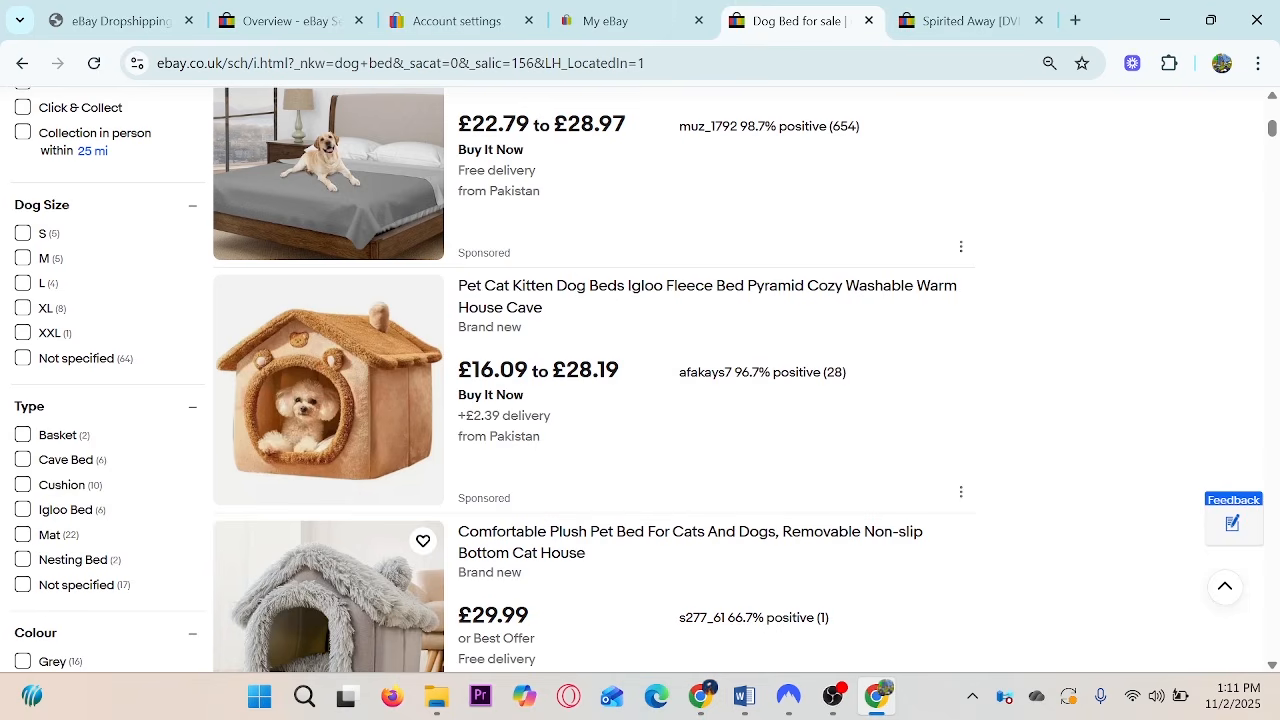
{"action": "scroll", "coordinate": [643, 272], "scroll_direction": "up", "scroll_amount": 1}
{"action": "scroll", "coordinate": [643, 272], "scroll_direction": "down", "scroll_amount": 5}
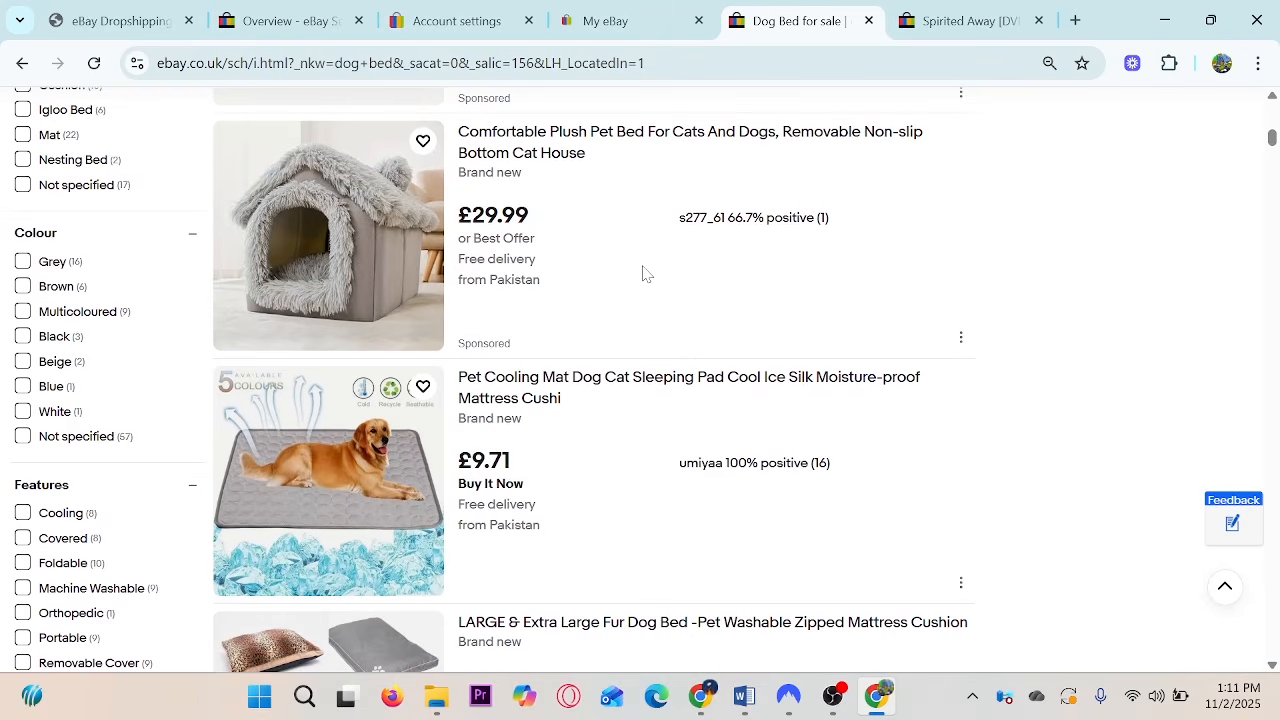
{"action": "scroll", "coordinate": [643, 272], "scroll_direction": "up", "scroll_amount": 4}
{"action": "scroll", "coordinate": [643, 272], "scroll_direction": "down", "scroll_amount": 4}
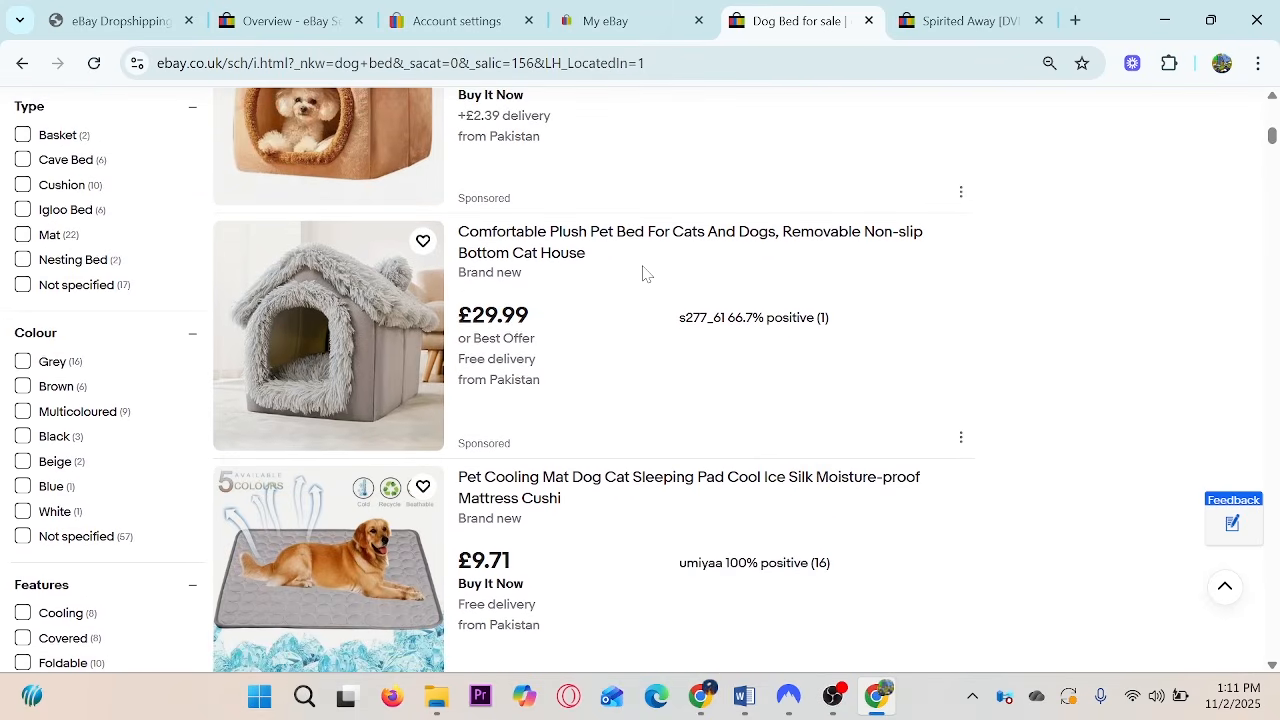
{"action": "scroll", "coordinate": [643, 272], "scroll_direction": "down", "scroll_amount": 2}
{"action": "middle_click", "coordinate": [629, 184]}
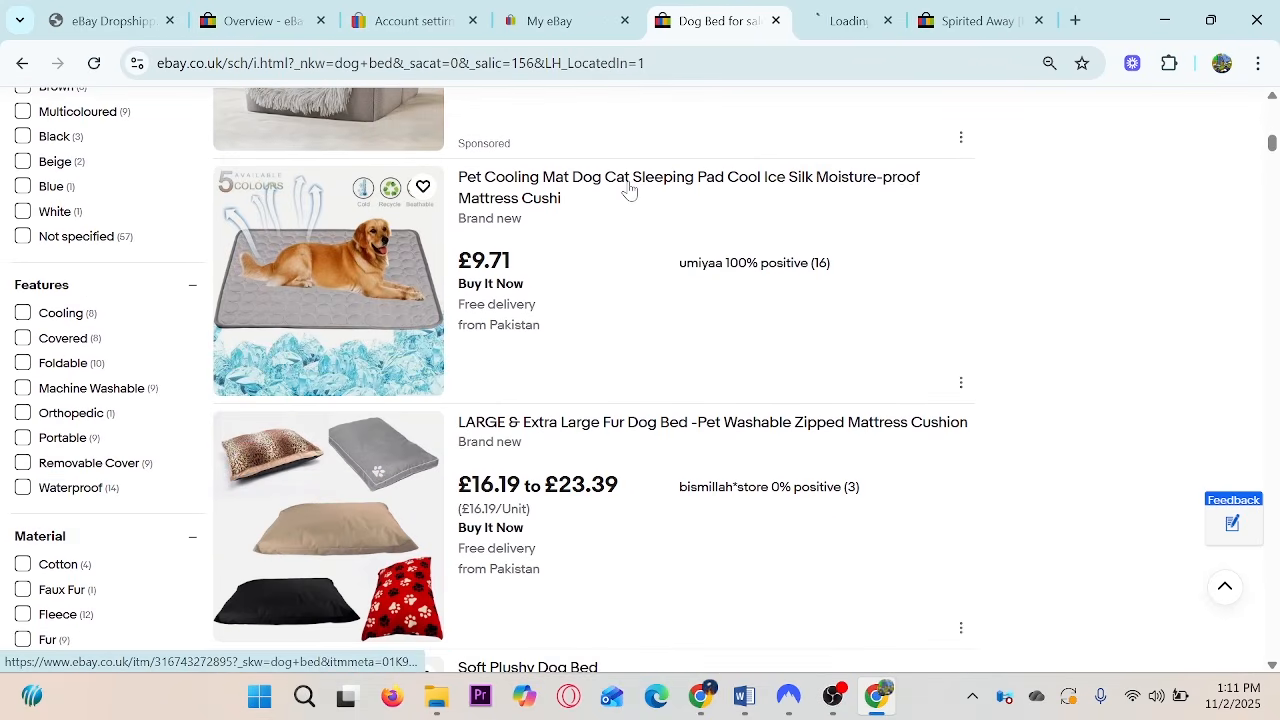
{"action": "scroll", "coordinate": [628, 165], "scroll_direction": "down", "scroll_amount": 3}
{"action": "middle_click", "coordinate": [632, 122]}
{"action": "scroll", "coordinate": [634, 200], "scroll_direction": "down", "scroll_amount": 2}
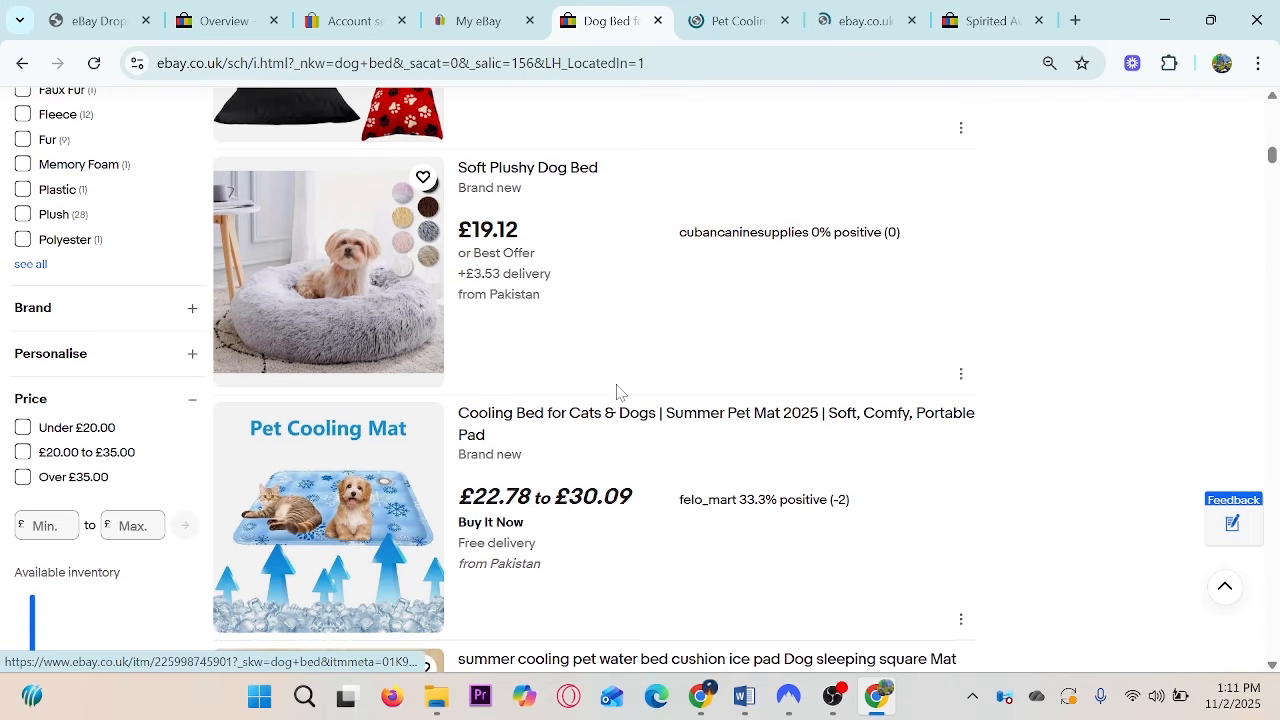
{"action": "middle_click", "coordinate": [613, 425]}
Open the summer cooling pet water bed, Dog Bed Soft Pet Cushion and Igloo Fleece Bed listings in background tabs.
{"action": "scroll", "coordinate": [613, 425], "scroll_direction": "down", "scroll_amount": 4}
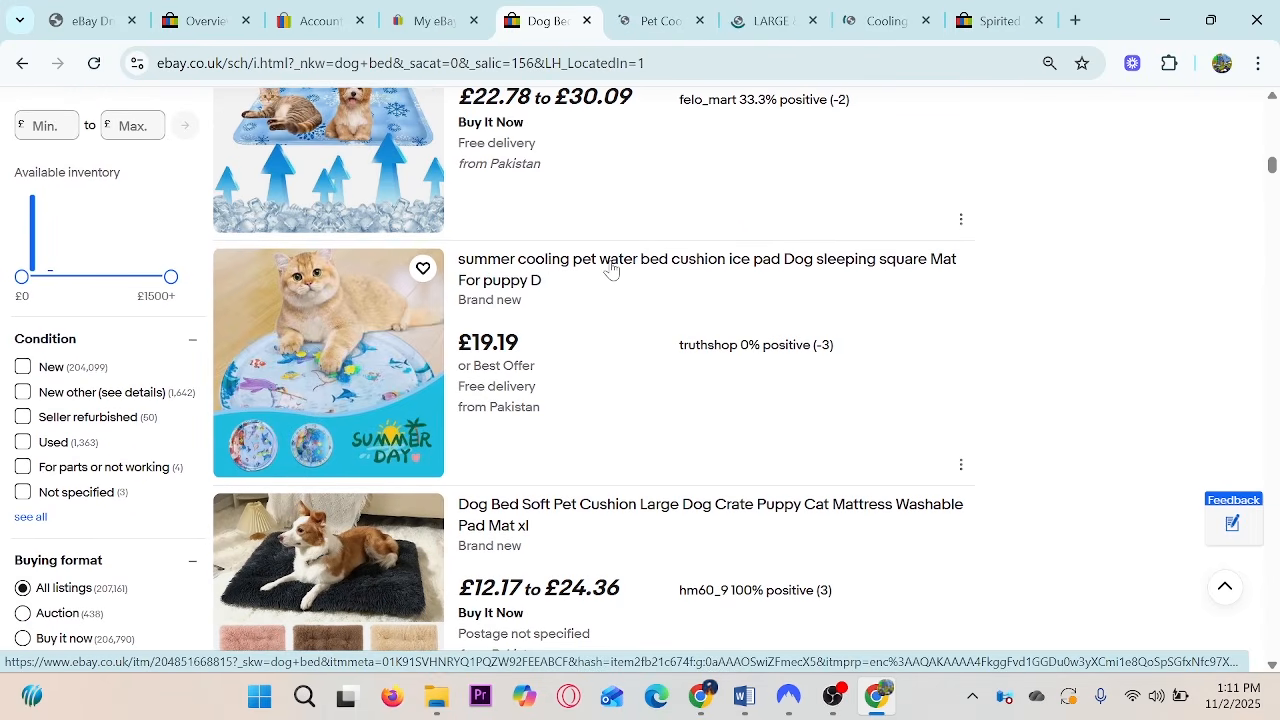
{"action": "middle_click", "coordinate": [610, 265]}
{"action": "scroll", "coordinate": [610, 250], "scroll_direction": "down", "scroll_amount": 3}
{"action": "middle_click", "coordinate": [607, 206]}
{"action": "scroll", "coordinate": [610, 230], "scroll_direction": "down", "scroll_amount": 2}
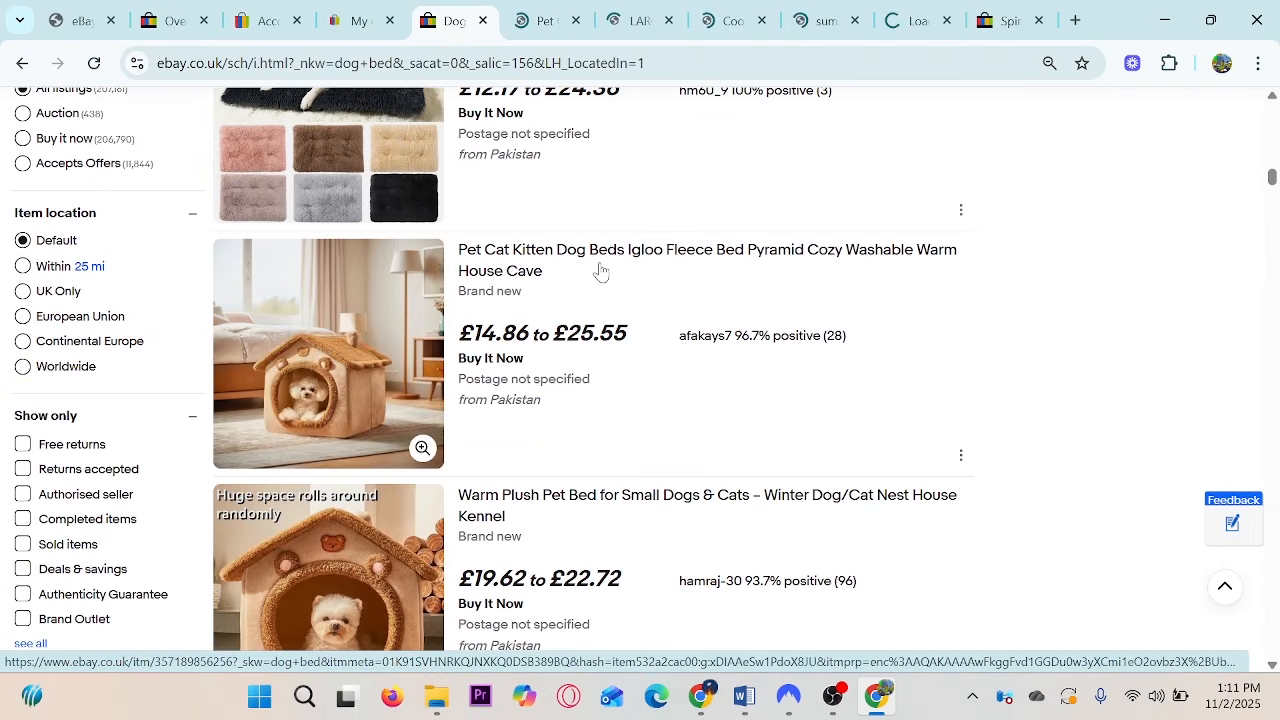
{"action": "middle_click", "coordinate": [611, 248]}
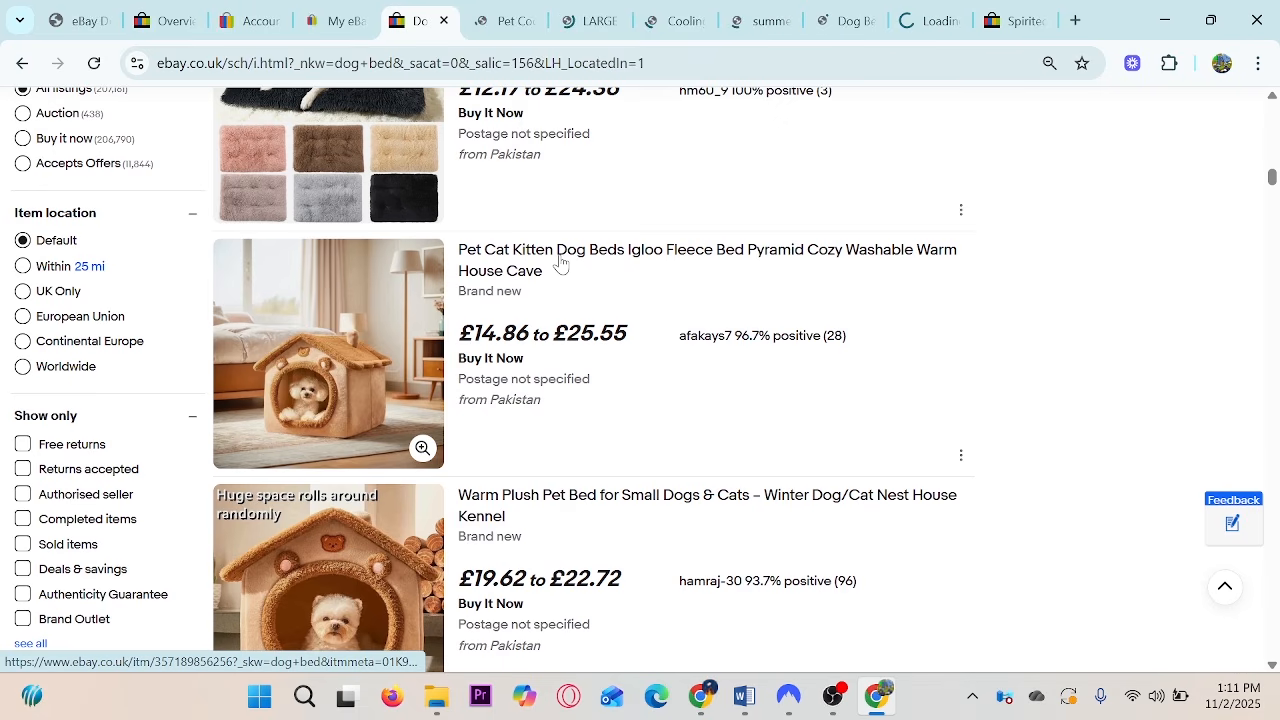
{"action": "scroll", "coordinate": [628, 406], "scroll_direction": "down", "scroll_amount": 5}
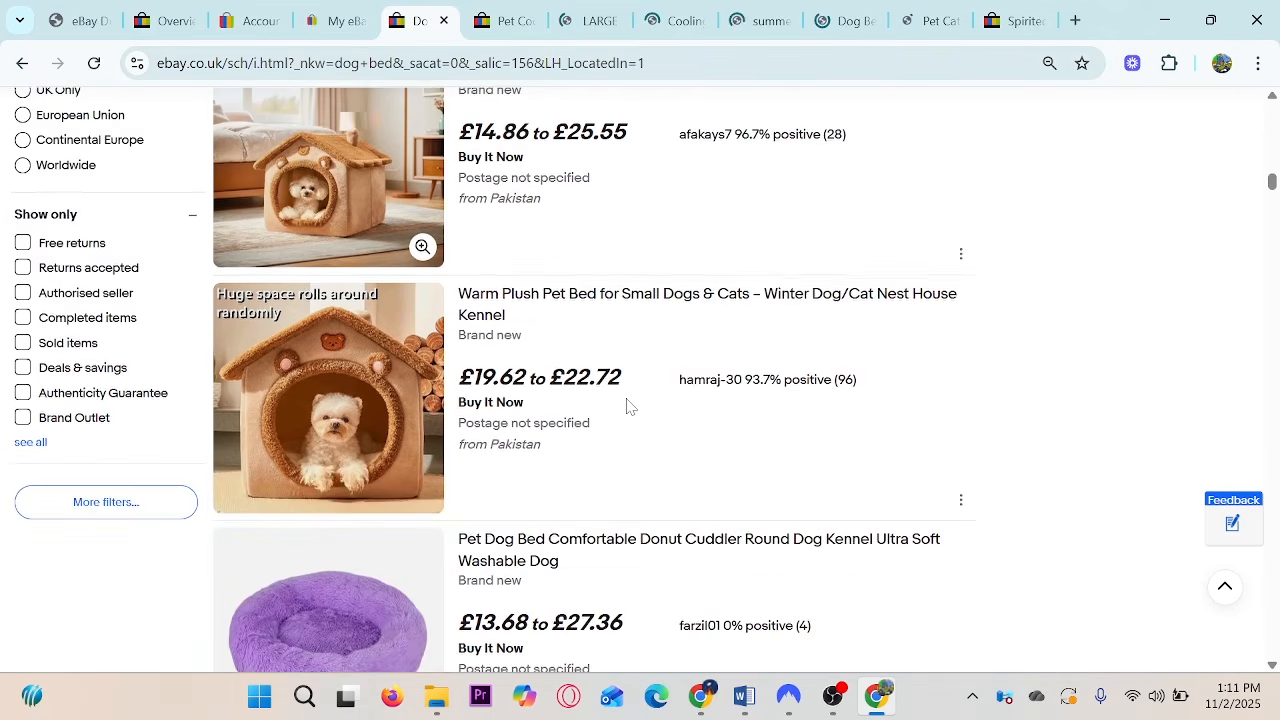
Check the seller's account type on the Pet Cooling Mat listing and mark it with a box and a tick.
{"action": "left_click", "coordinate": [505, 20]}
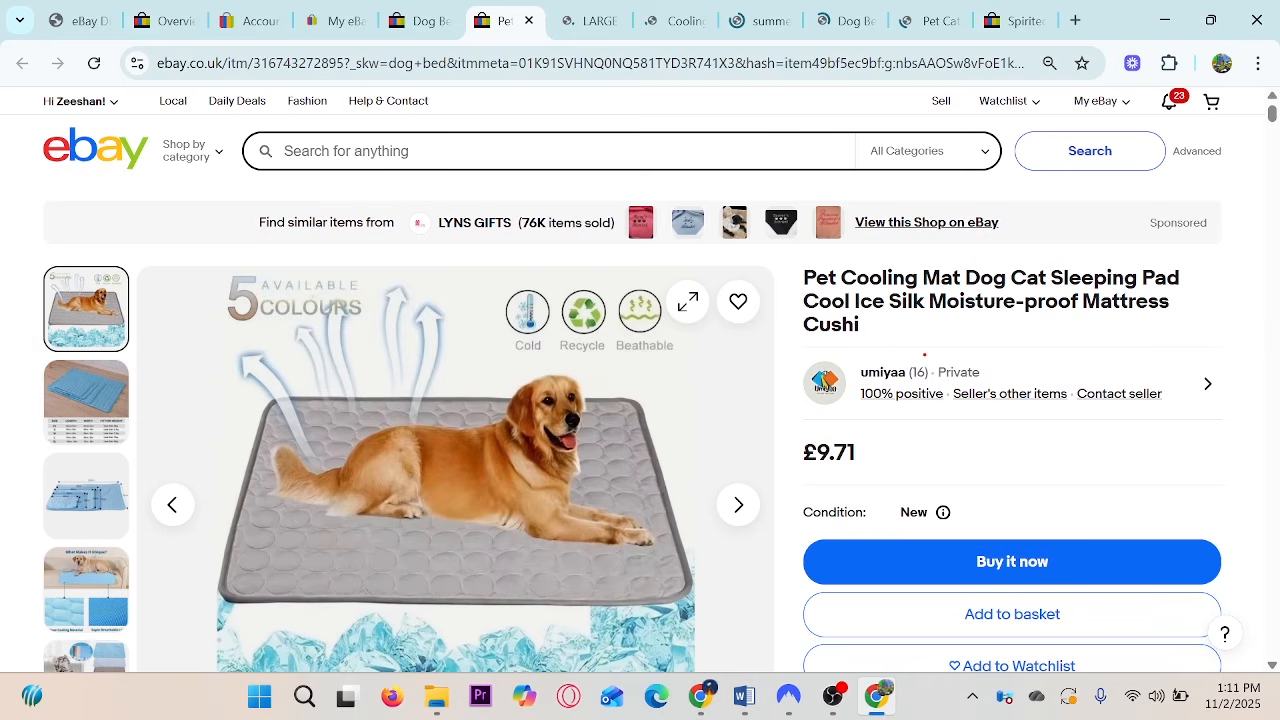
{"action": "mouse_move", "coordinate": [920, 346]}
{"action": "left_mouse_down"}
{"action": "mouse_move", "coordinate": [1012, 390]}
{"action": "mouse_move", "coordinate": [1086, 342]}
{"action": "left_mouse_up"}
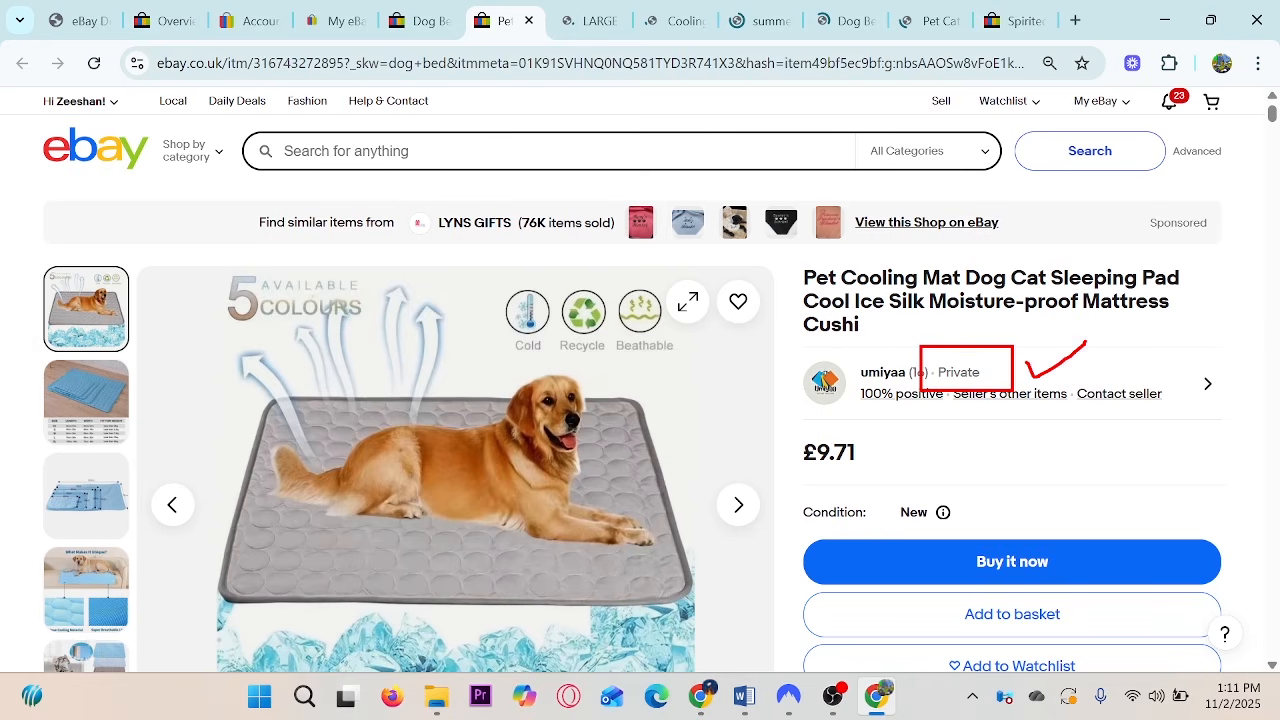
{"action": "key", "text": "Escape"}
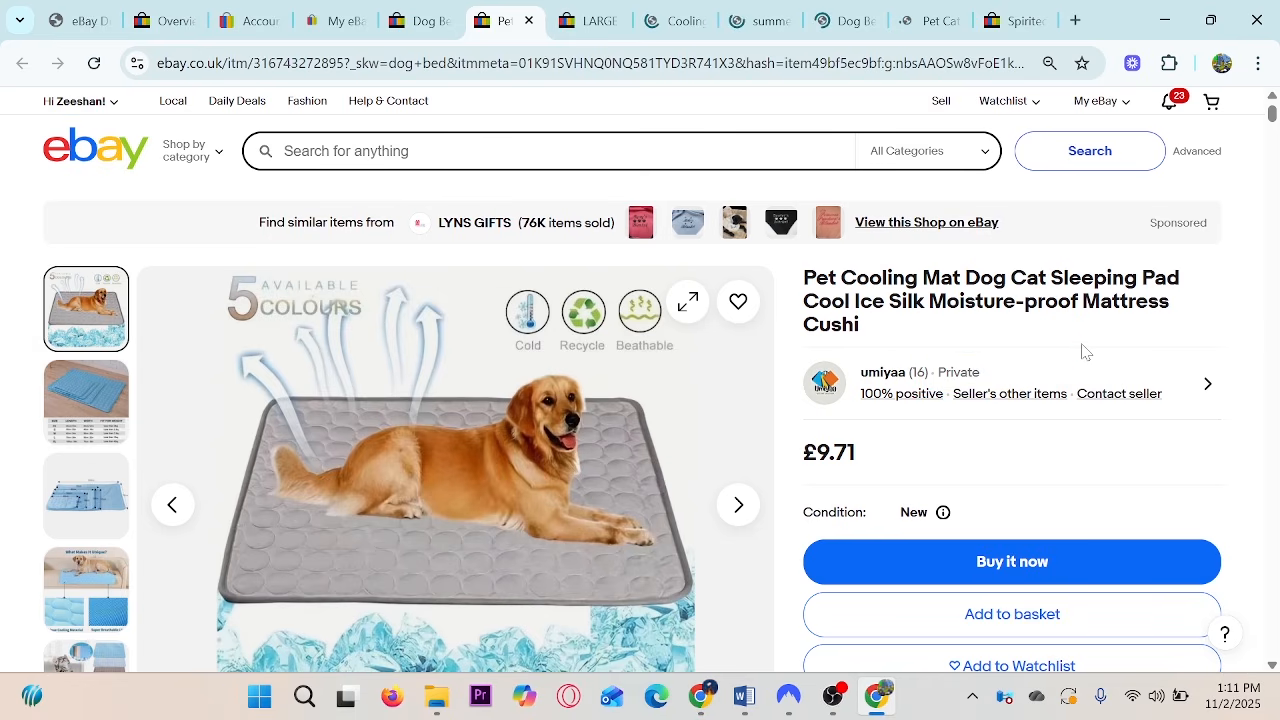
Check whether the seller of the LARGE & Extra Large Fur Dog Bed is private or business, and point out the label.
{"action": "key", "text": "ctrl+Tab"}
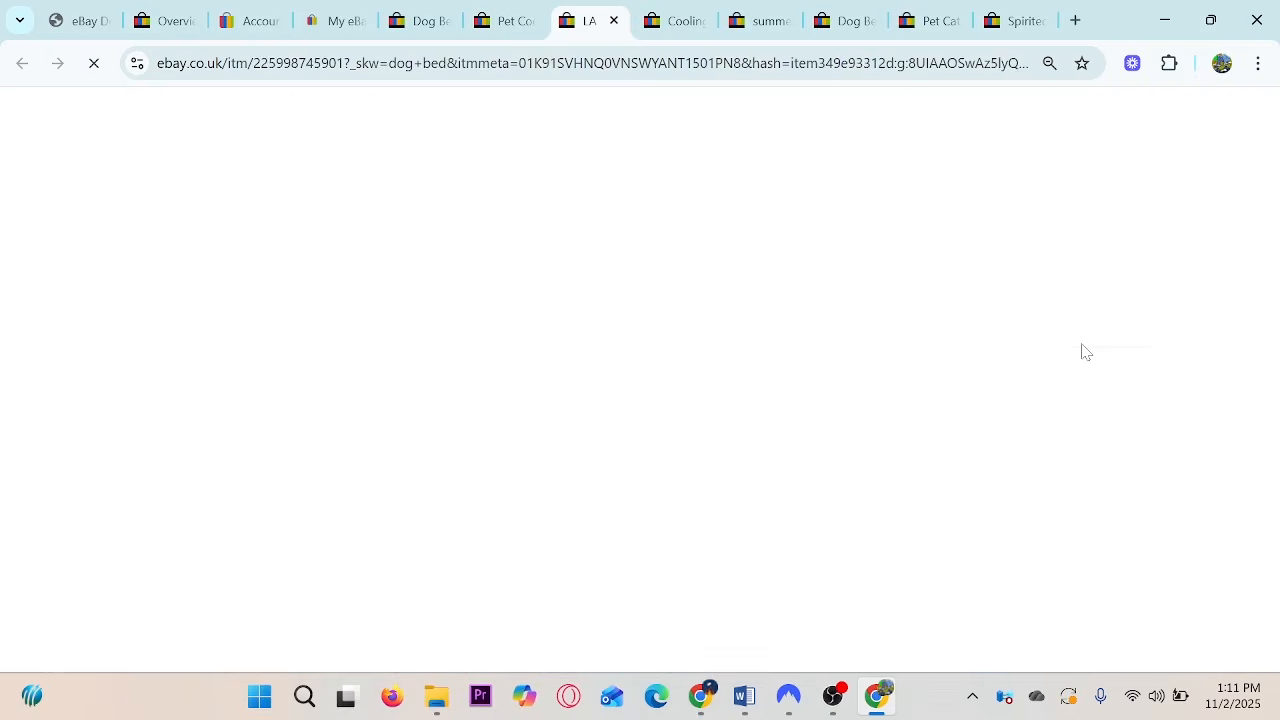
{"action": "scroll", "coordinate": [1085, 351], "scroll_direction": "down", "scroll_amount": 1}
{"action": "mouse_move", "coordinate": [990, 285]}
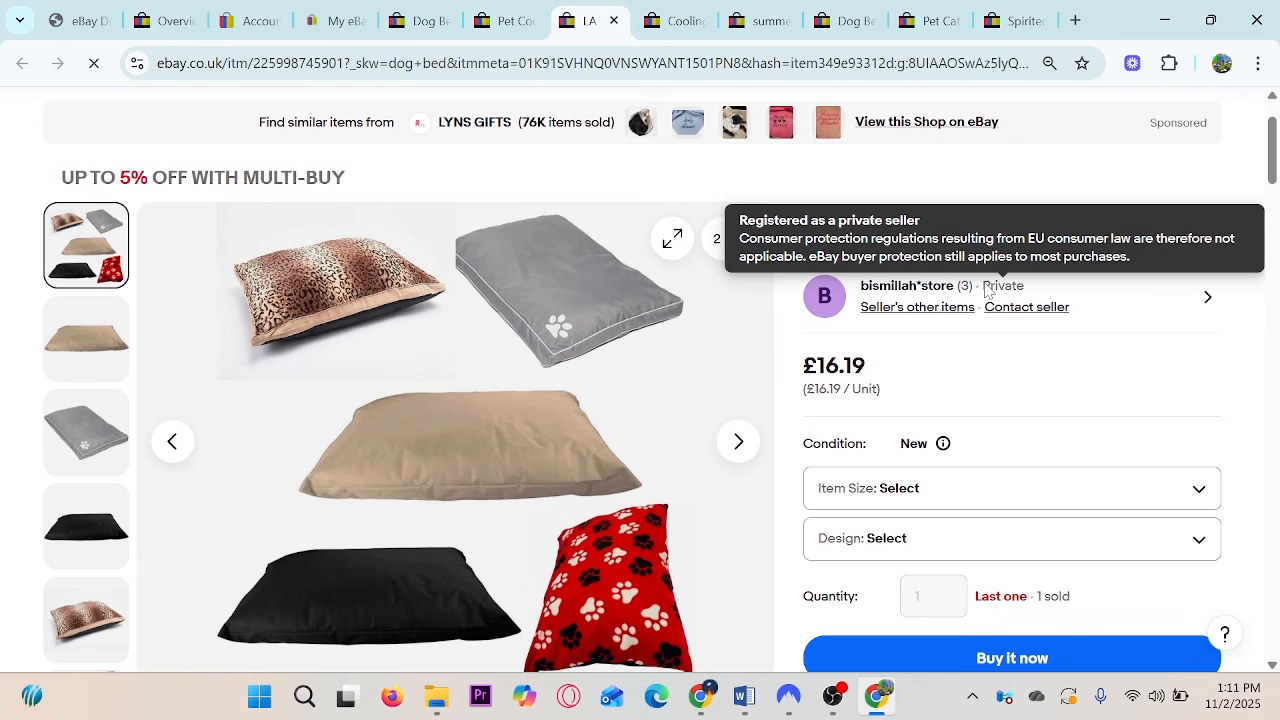
{"action": "left_click_drag", "start_coordinate": [977, 270], "coordinate": [1040, 295]}
{"action": "key", "text": "Escape"}
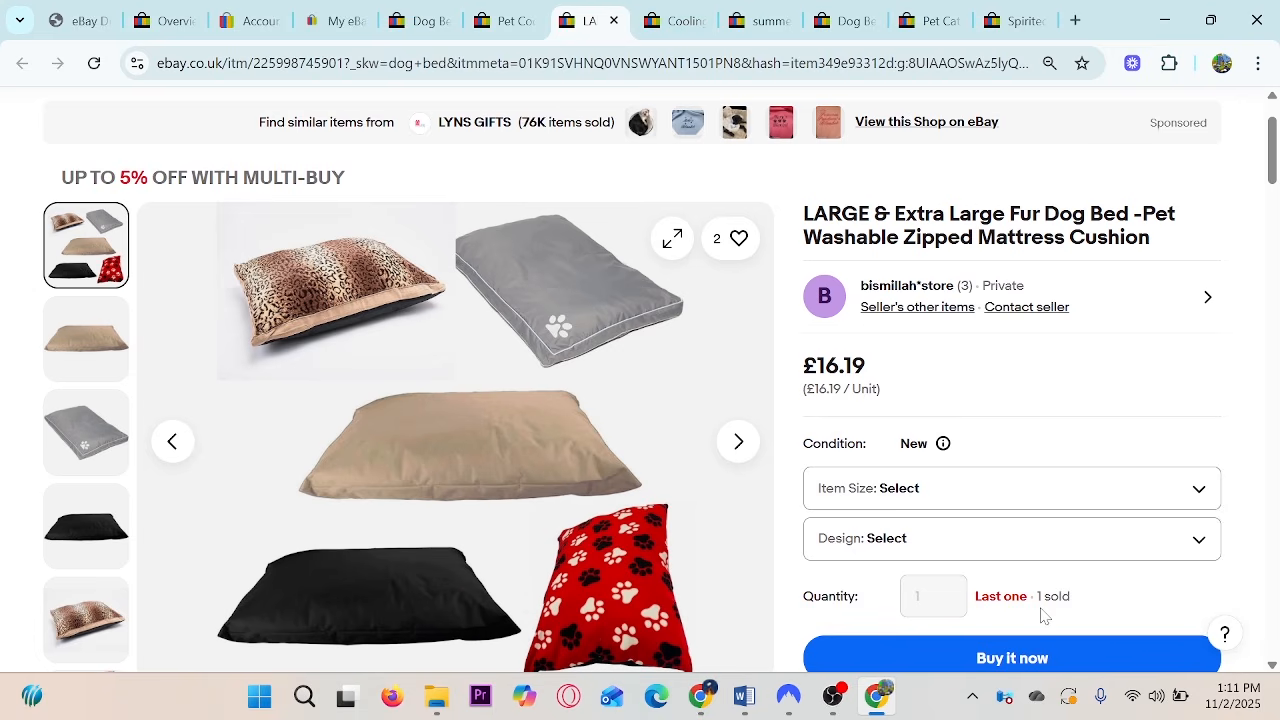
Examine the seller's account type and its registration tooltip on the Cooling Bed for Cats & Dogs listing.
{"action": "left_click", "coordinate": [676, 20]}
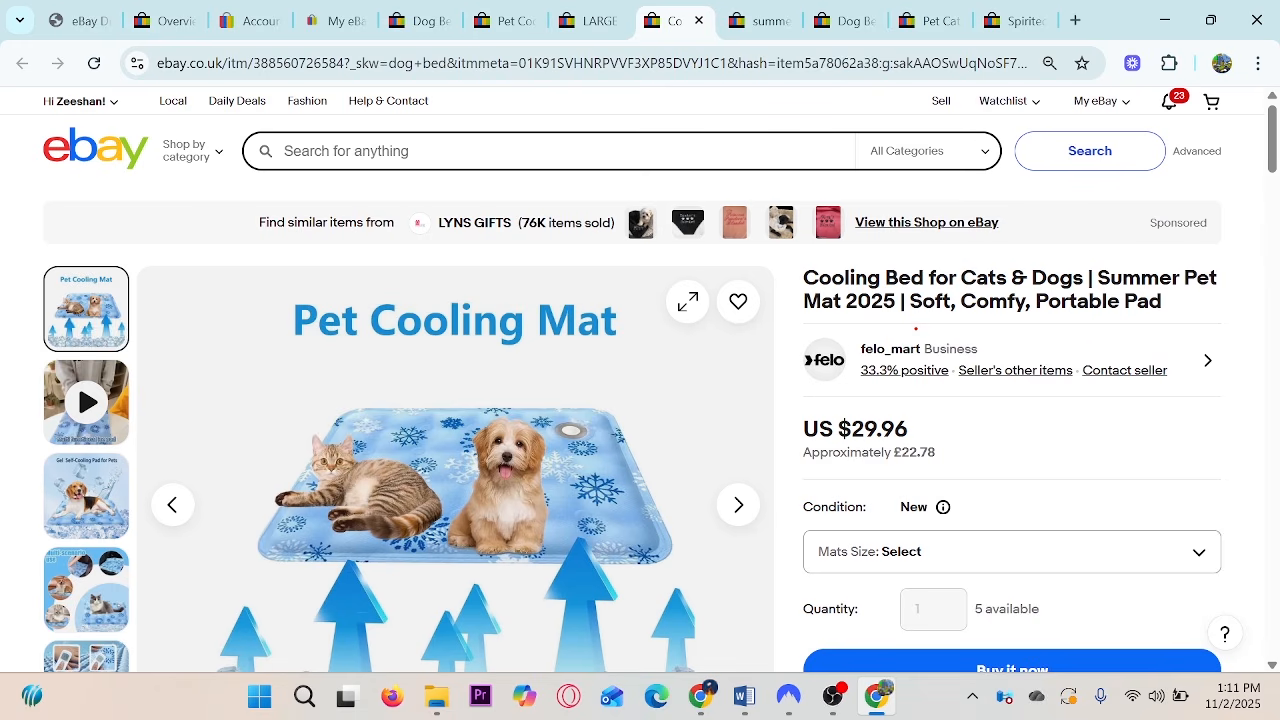
{"action": "mouse_move", "coordinate": [915, 328]}
{"action": "left_mouse_down"}
{"action": "mouse_move", "coordinate": [1000, 366]}
{"action": "mouse_move", "coordinate": [1028, 364]}
{"action": "mouse_move", "coordinate": [1110, 312]}
{"action": "left_mouse_up"}
{"action": "key", "text": "Escape"}
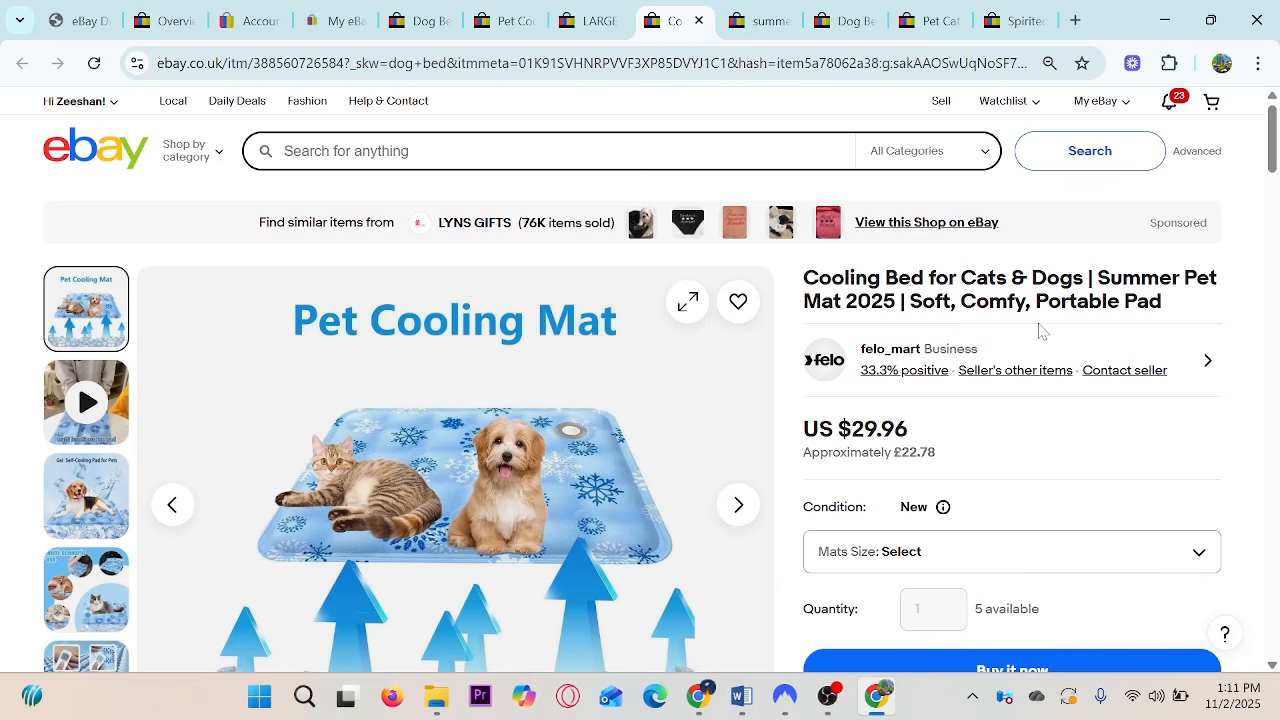
{"action": "mouse_move", "coordinate": [958, 351]}
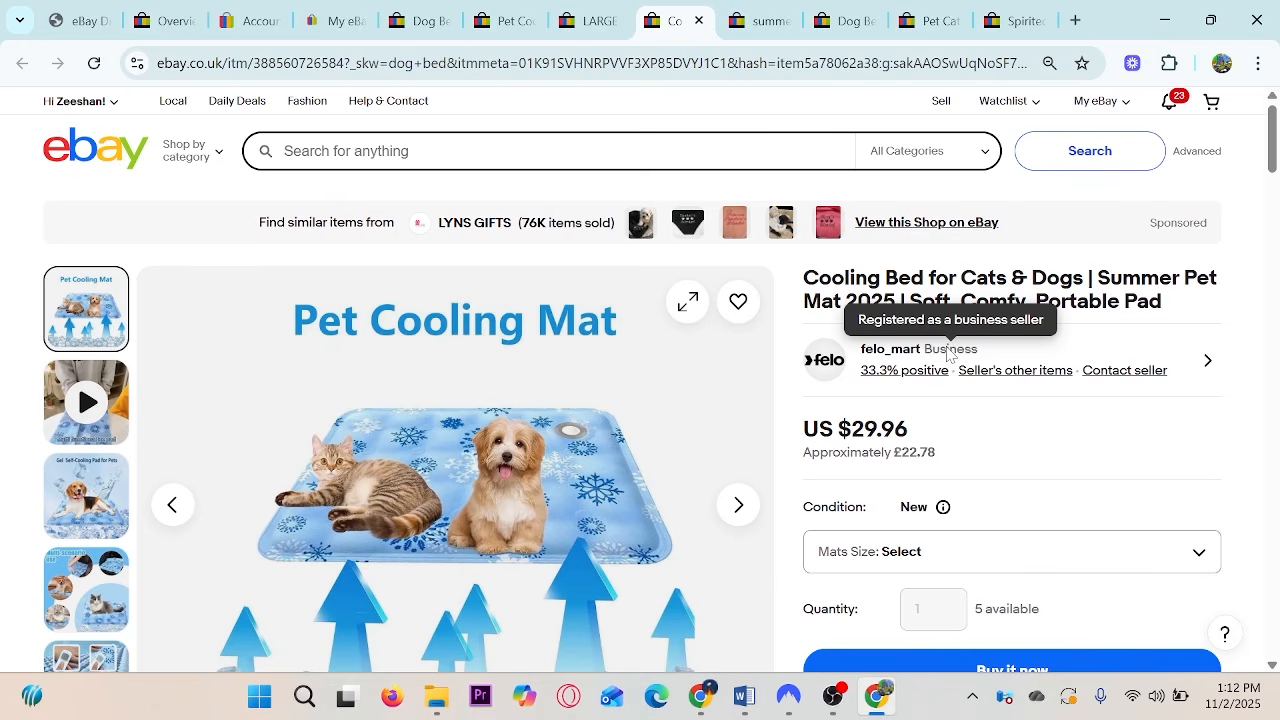
Check the seller's account type on the summer cooling pet water bed listing and mark the seller details.
{"action": "key", "text": "ctrl+Tab"}
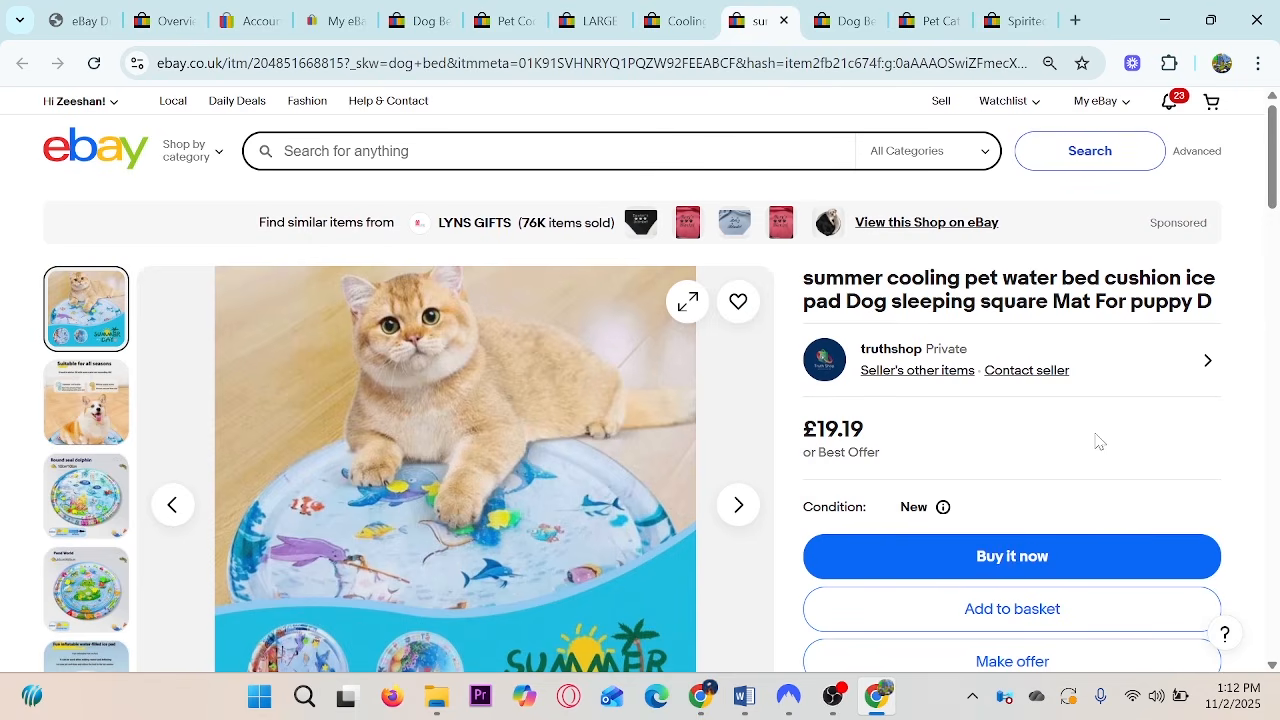
{"action": "key", "text": "ctrl+2"}
{"action": "left_click_drag", "start_coordinate": [836, 302], "coordinate": [1004, 408]}
{"action": "left_click_drag", "start_coordinate": [988, 349], "coordinate": [1066, 314]}
{"action": "key", "text": "Escape"}
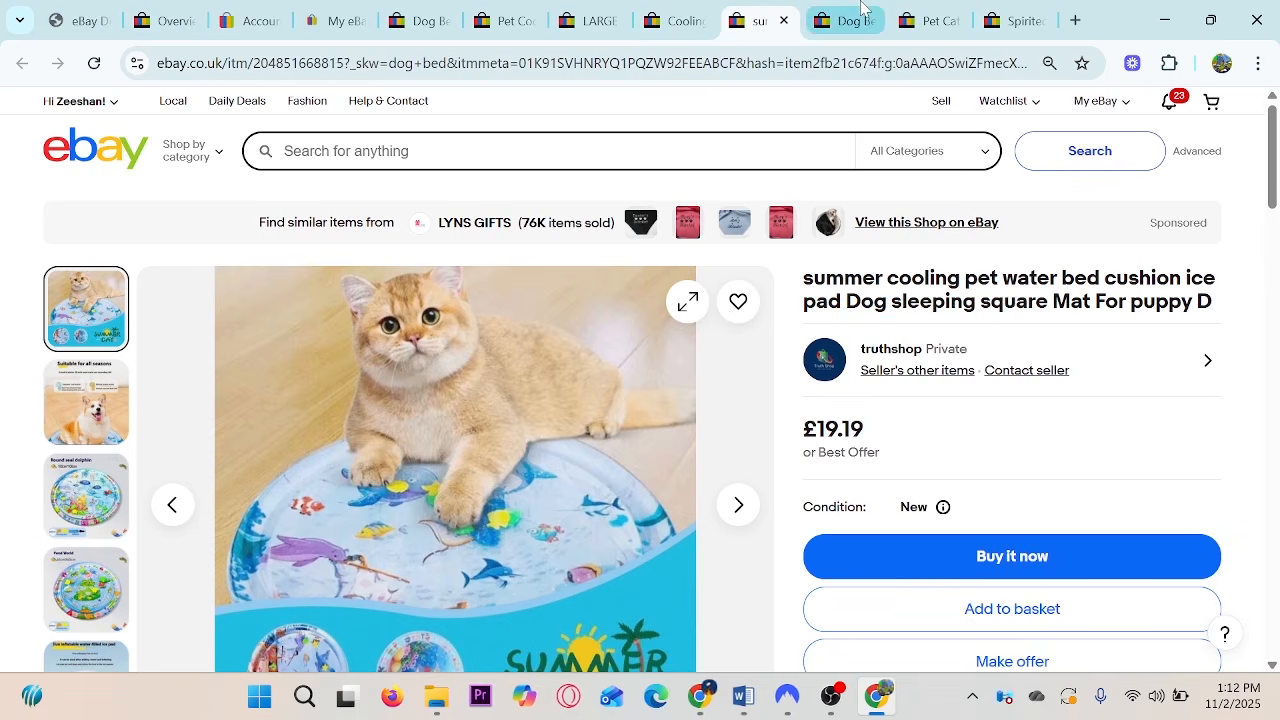
Check the seller's account type on the Dog Bed Soft Pet Cushion listing and frame the seller's name line.
{"action": "left_click", "coordinate": [862, 14]}
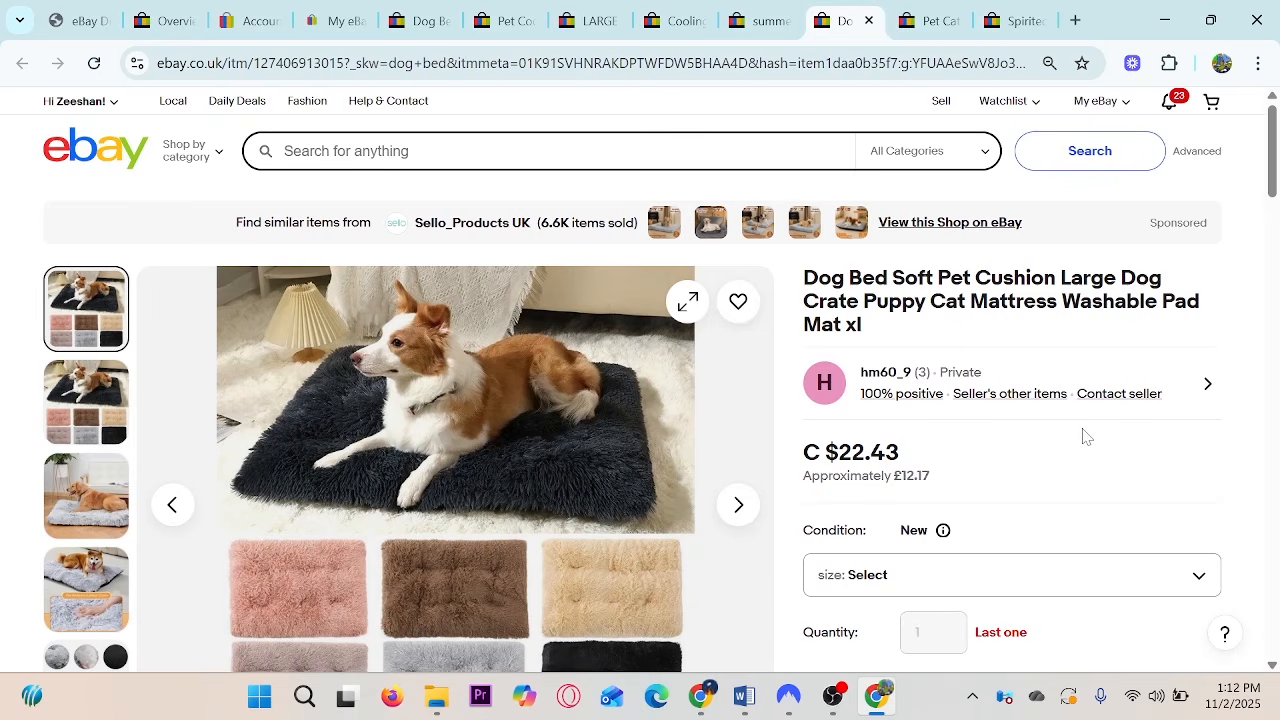
{"action": "key", "text": "ctrl+2"}
{"action": "left_click_drag", "start_coordinate": [825, 329], "coordinate": [1039, 377]}
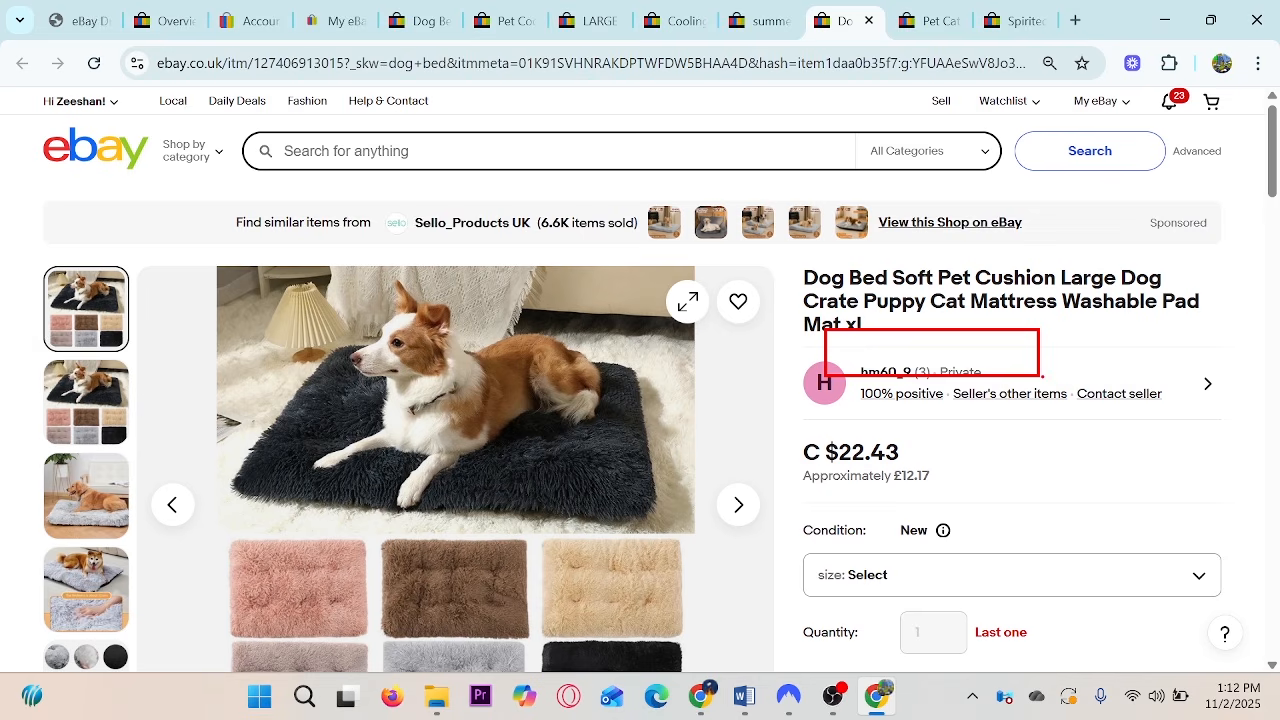
{"action": "key", "text": "Escape"}
Check the seller's account type on the Igloo Fleece Bed listing, annotate beside the seller details, and clear the markings.
{"action": "left_click", "coordinate": [927, 12]}
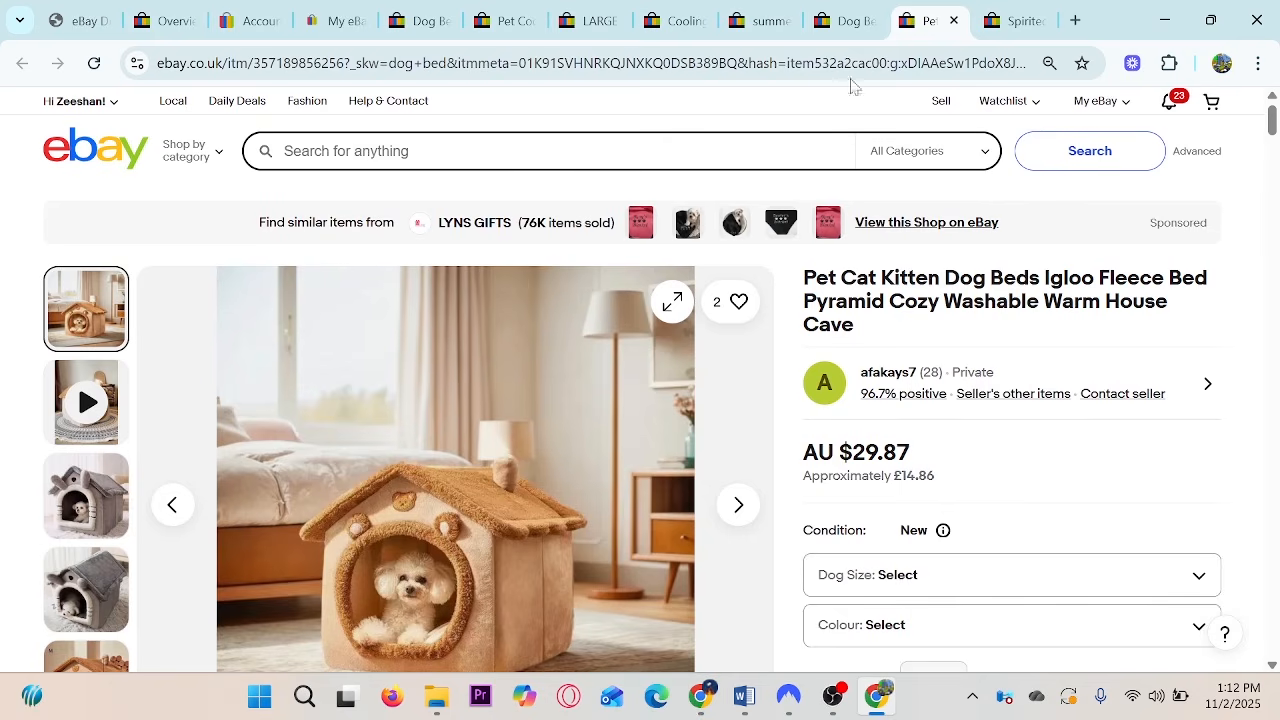
{"action": "scroll", "coordinate": [894, 371], "scroll_direction": "down", "scroll_amount": 3}
{"action": "scroll", "coordinate": [963, 437], "scroll_direction": "up", "scroll_amount": 3}
{"action": "left_click_drag", "start_coordinate": [1078, 334], "coordinate": [1163, 386]}
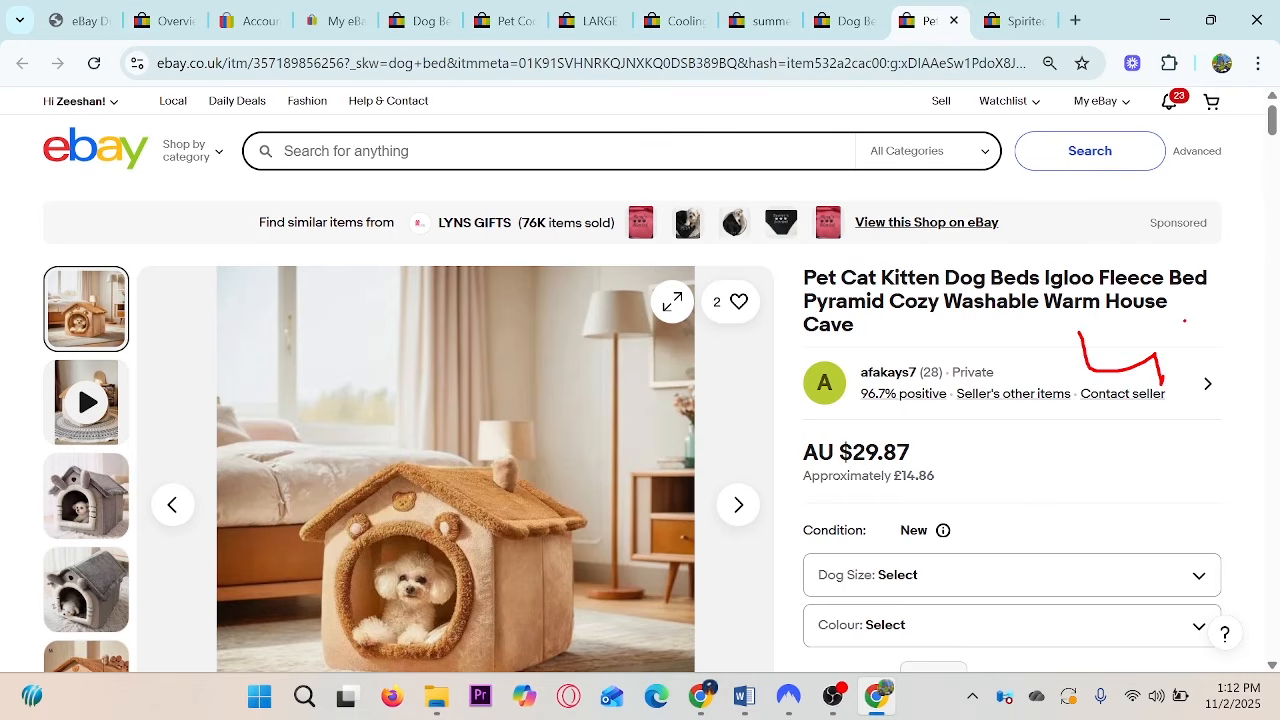
{"action": "left_click_drag", "start_coordinate": [1185, 320], "coordinate": [1213, 324]}
{"action": "mouse_move", "coordinate": [1220, 280]}
{"action": "left_mouse_down"}
{"action": "mouse_move", "coordinate": [1236, 312]}
{"action": "mouse_move", "coordinate": [1236, 256]}
{"action": "left_mouse_up"}
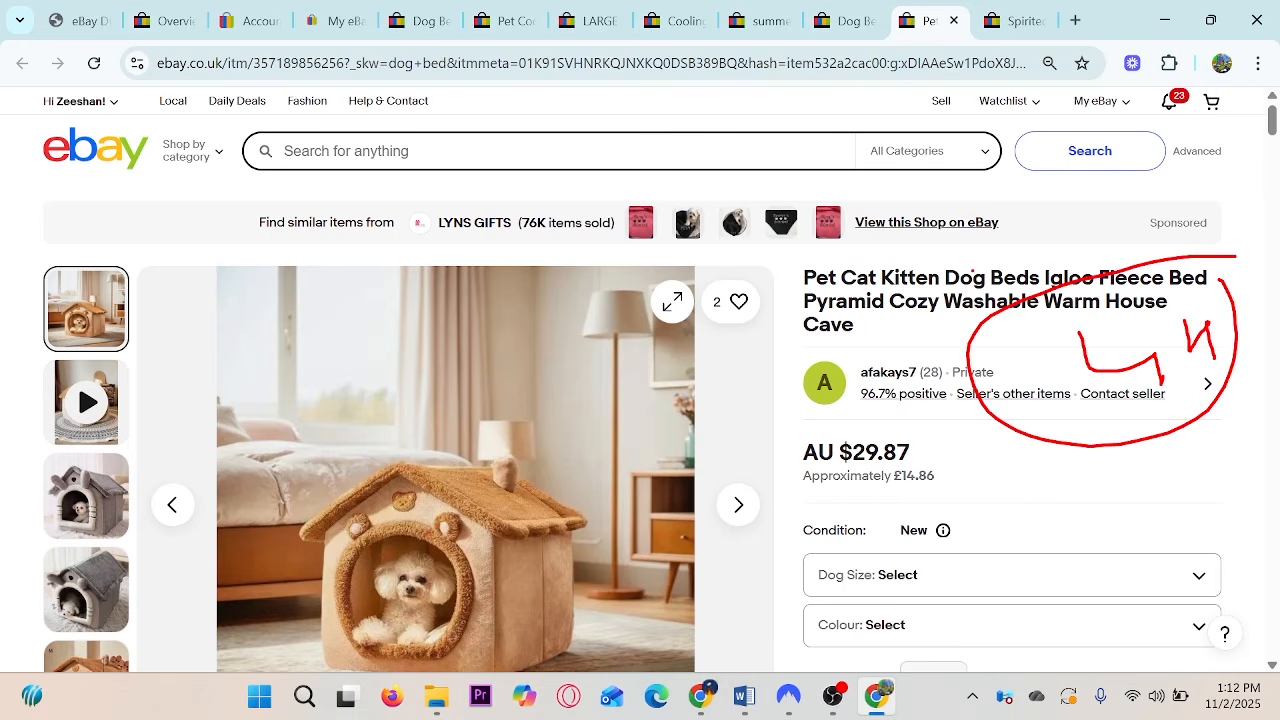
{"action": "key", "text": "Escape"}
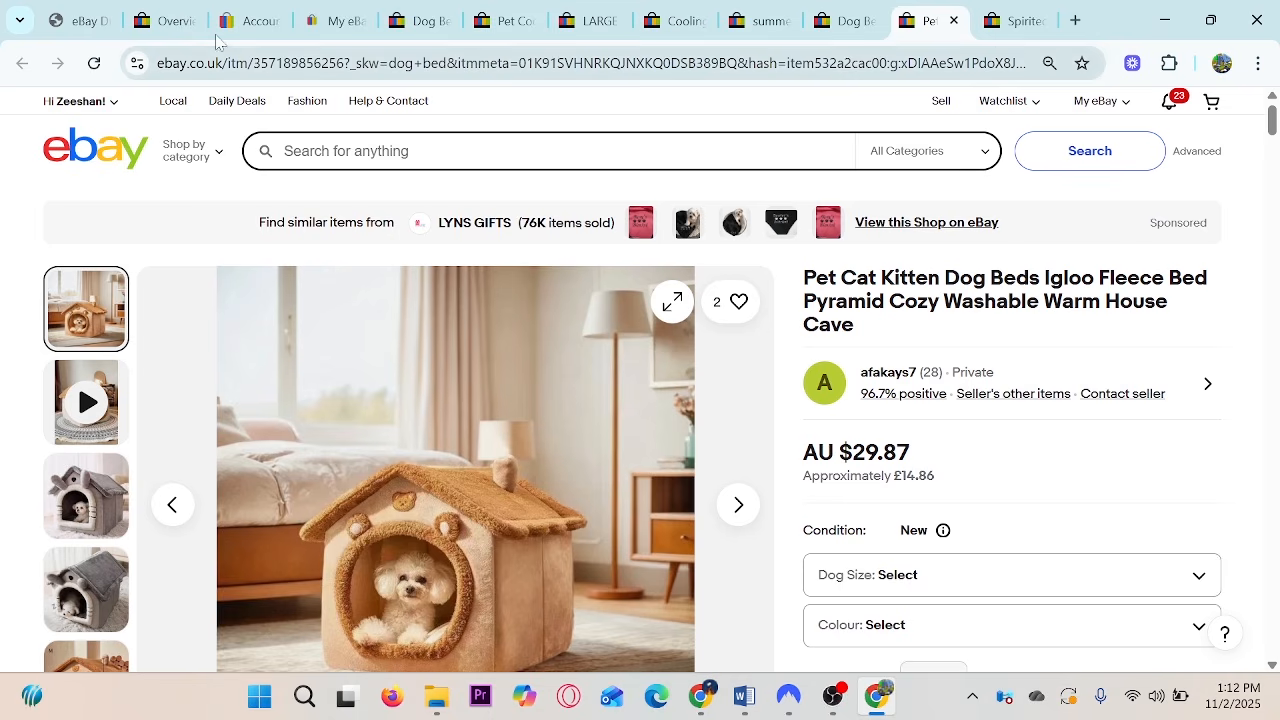
Return to the Seller Hub overview and examine the 31-day sales chart and sales totals.
{"action": "left_click", "coordinate": [157, 8]}
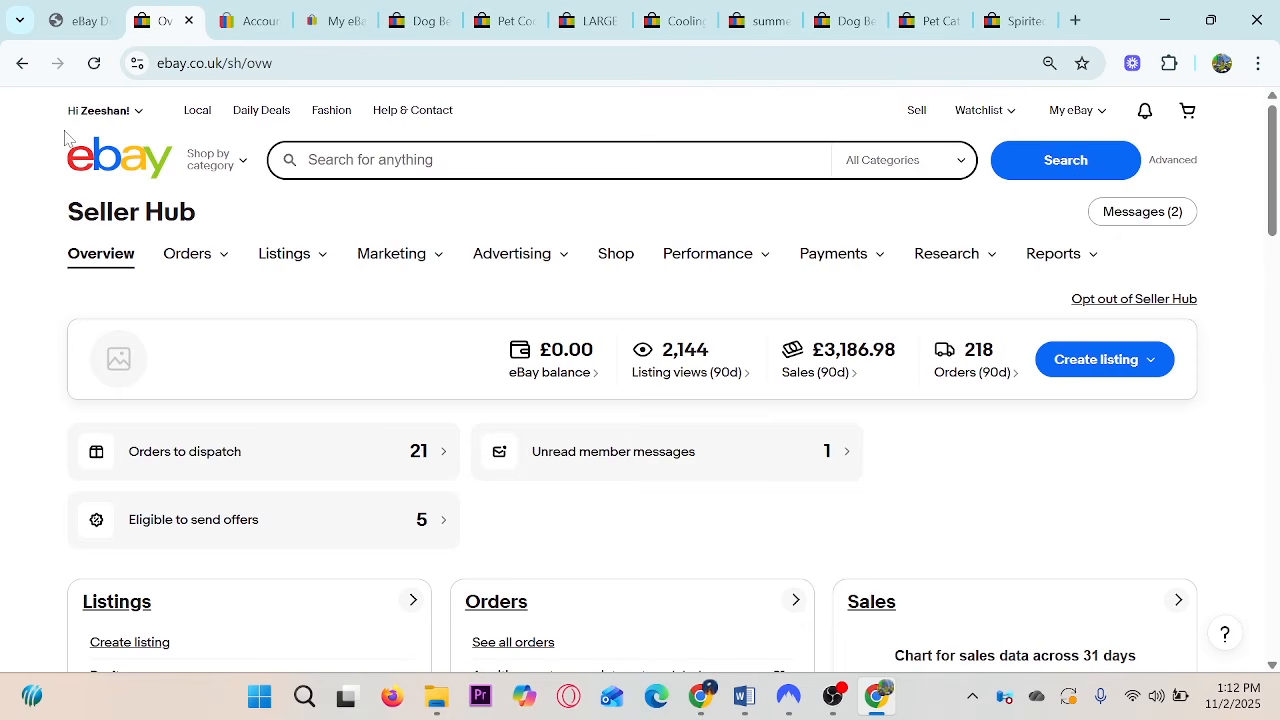
{"action": "scroll", "coordinate": [5, 334], "scroll_direction": "down", "scroll_amount": 4}
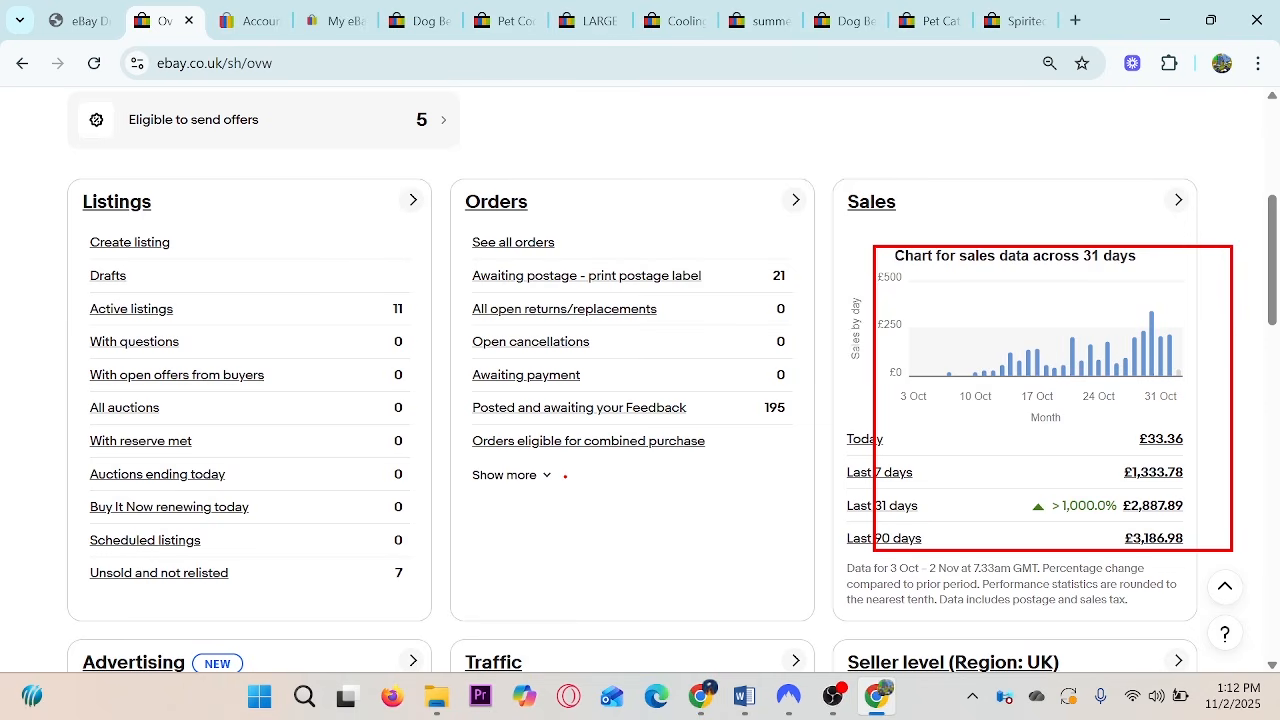
{"action": "scroll", "coordinate": [3, 482], "scroll_direction": "up", "scroll_amount": 4}
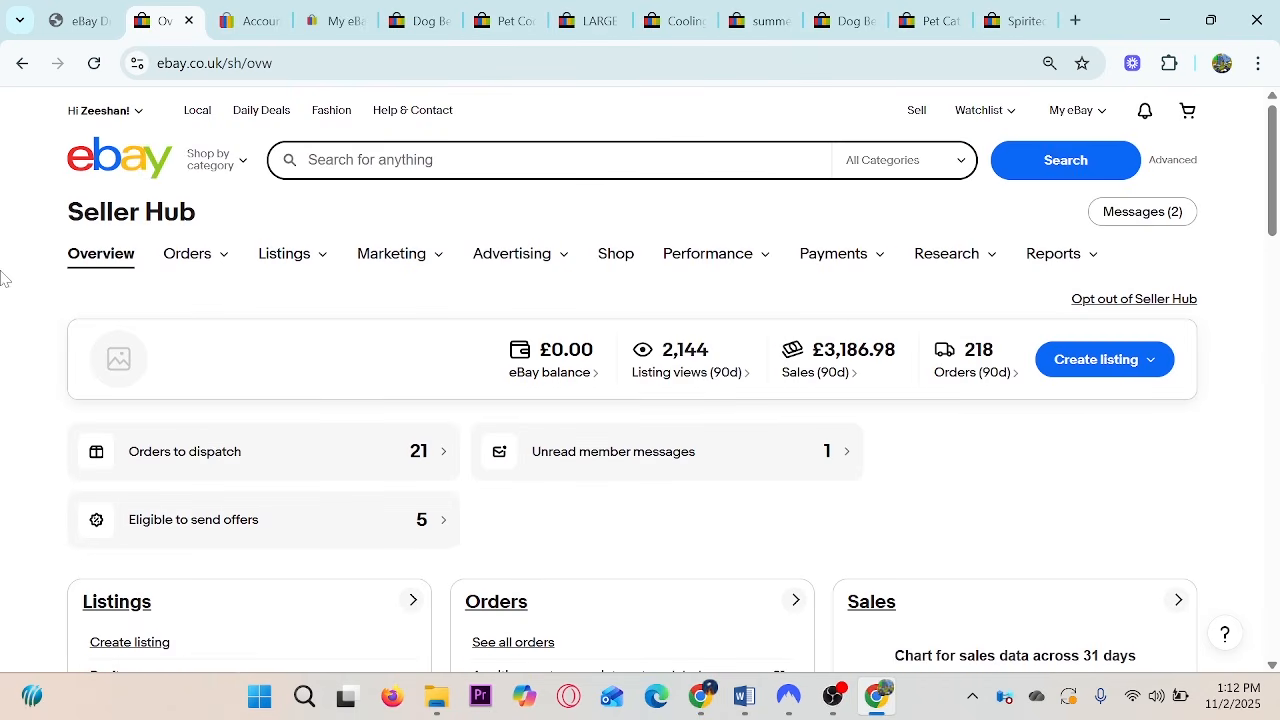
Open the account settings from Seller Hub and frame the Personal information and privacy section, then clear the markings.
{"action": "mouse_move", "coordinate": [117, 113]}
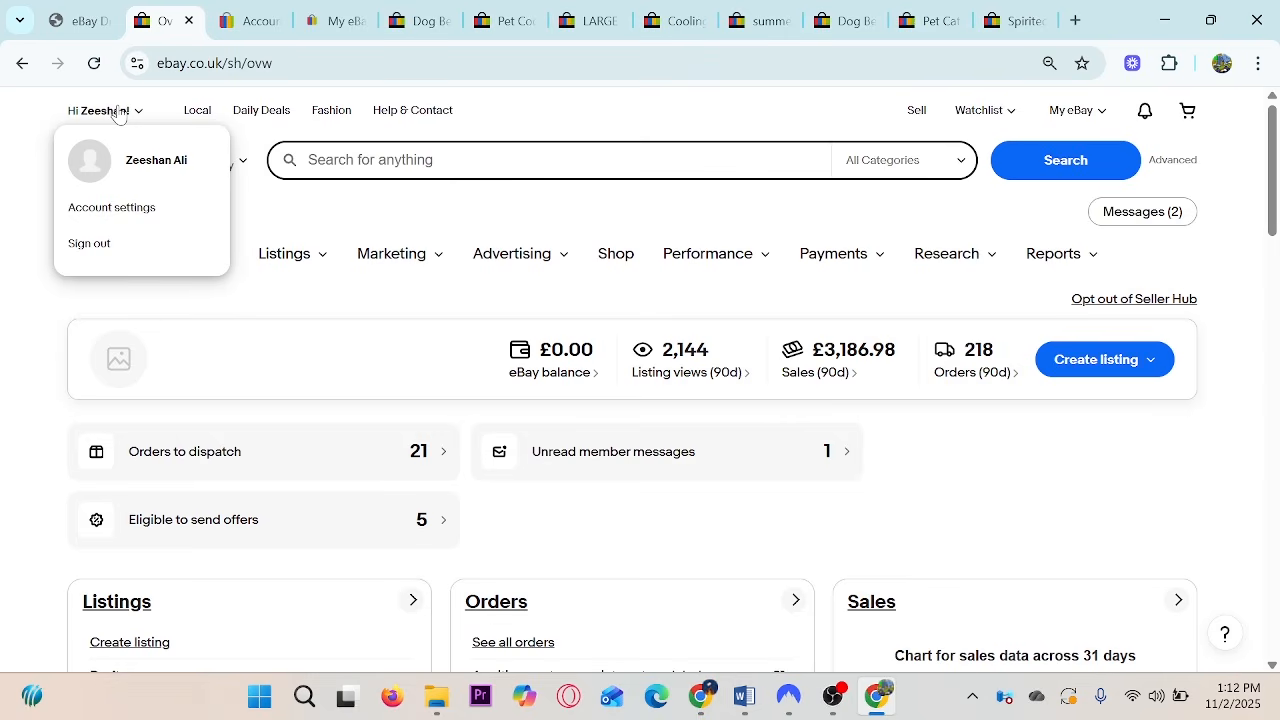
{"action": "left_click", "coordinate": [103, 219]}
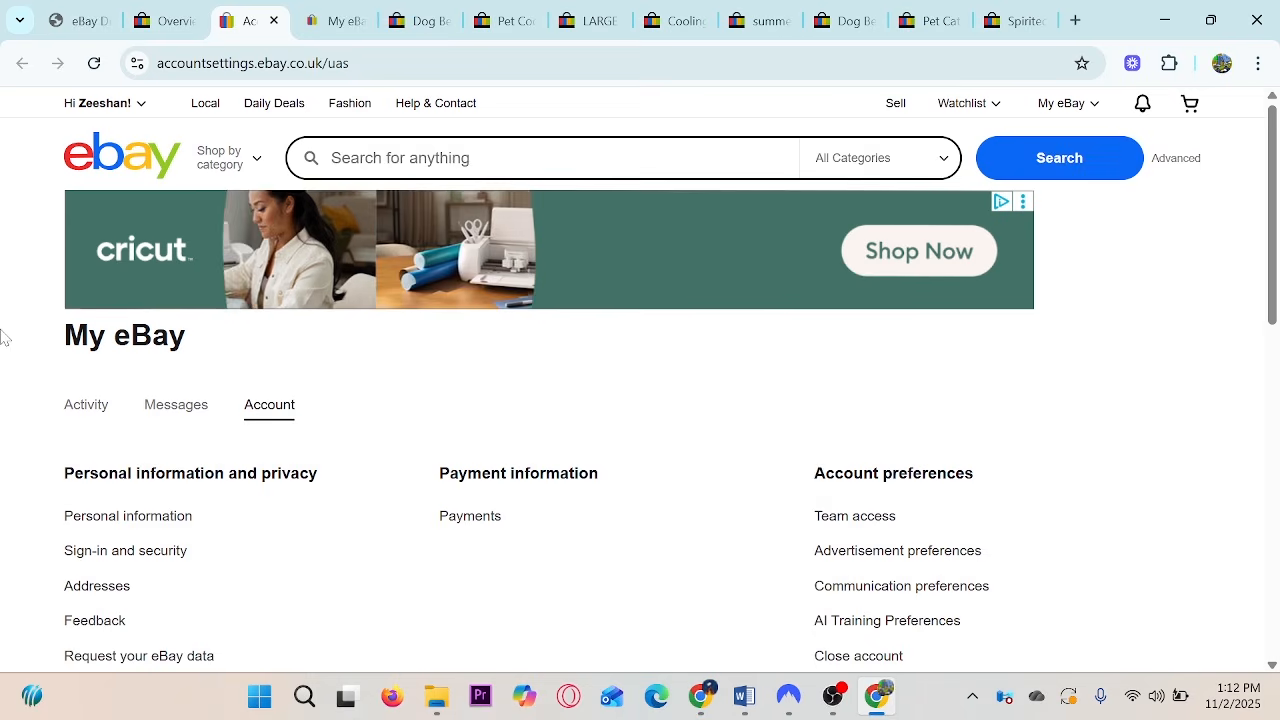
{"action": "scroll", "coordinate": [3, 337], "scroll_direction": "down", "scroll_amount": 2}
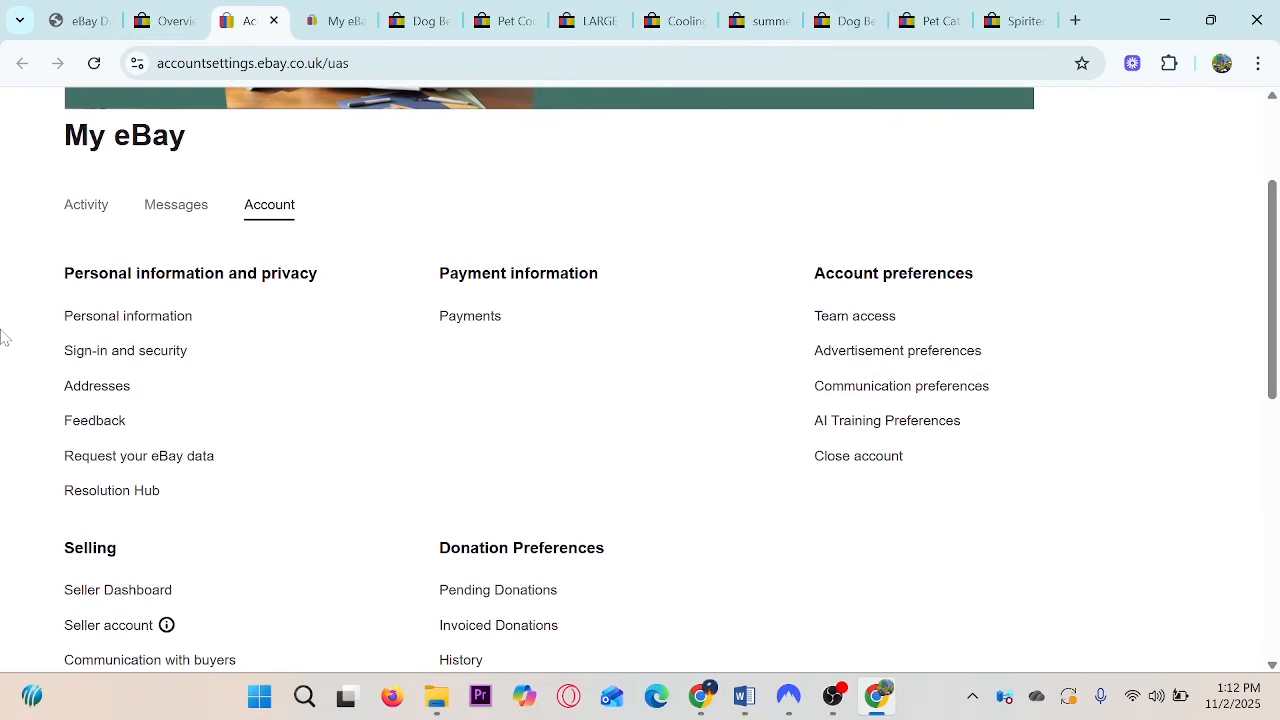
{"action": "mouse_move", "coordinate": [31, 216]}
{"action": "left_mouse_down"}
{"action": "mouse_move", "coordinate": [350, 362]}
{"action": "mouse_move", "coordinate": [387, 522]}
{"action": "left_mouse_up"}
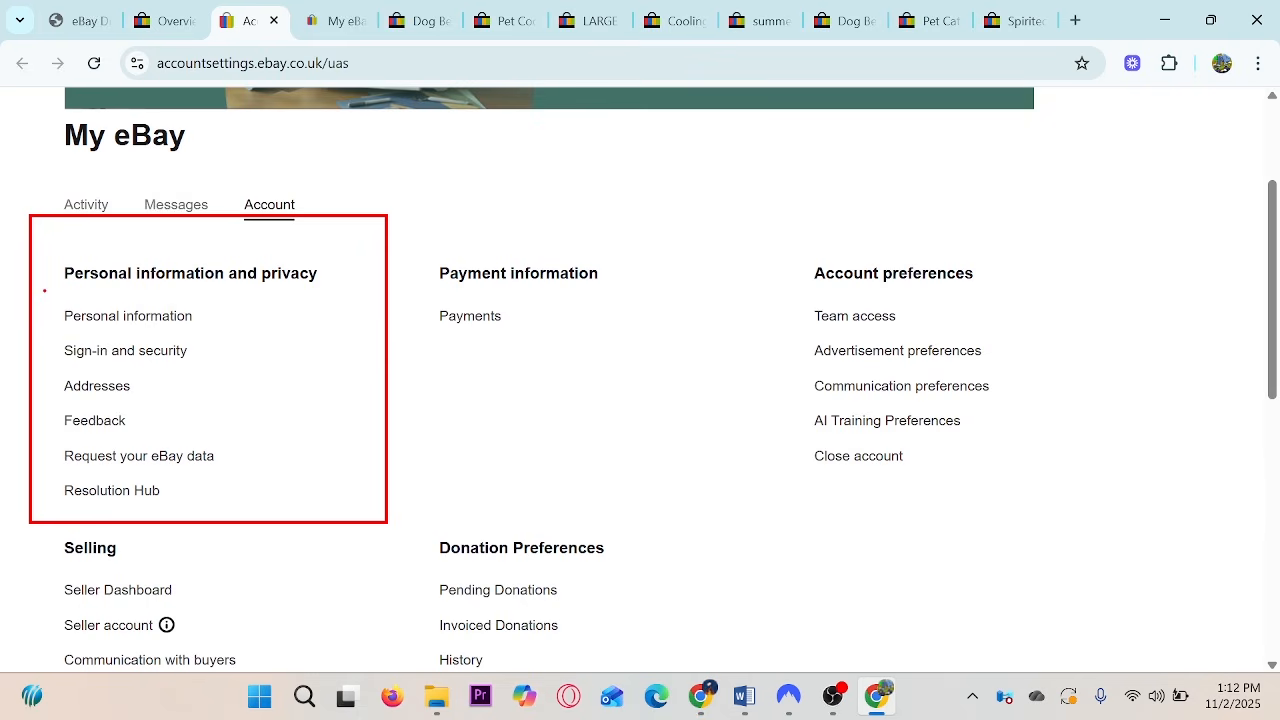
{"action": "mouse_move", "coordinate": [44, 290]}
{"action": "left_mouse_down"}
{"action": "mouse_move", "coordinate": [120, 323]}
{"action": "mouse_move", "coordinate": [263, 334]}
{"action": "left_mouse_up"}
{"action": "key", "text": "Escape"}
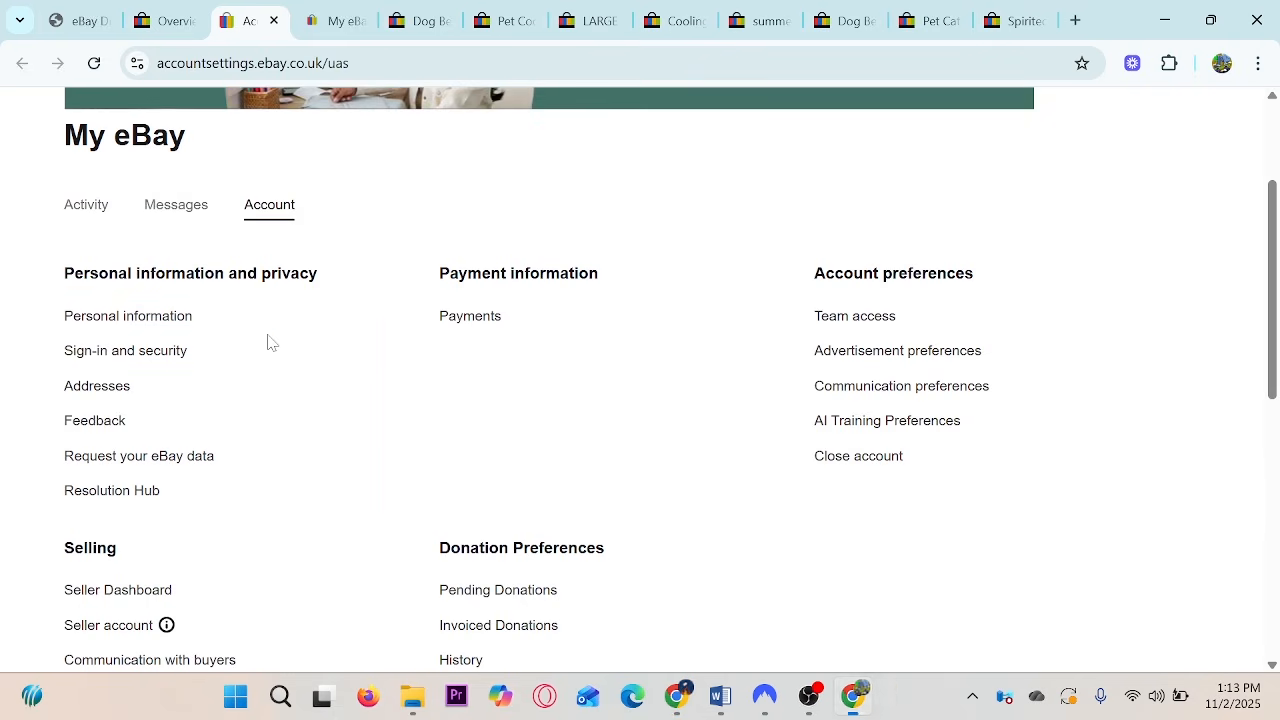
Open the Personal information page, frame the Username row and its edit link, and clear the markings.
{"action": "right_click", "coordinate": [127, 325]}
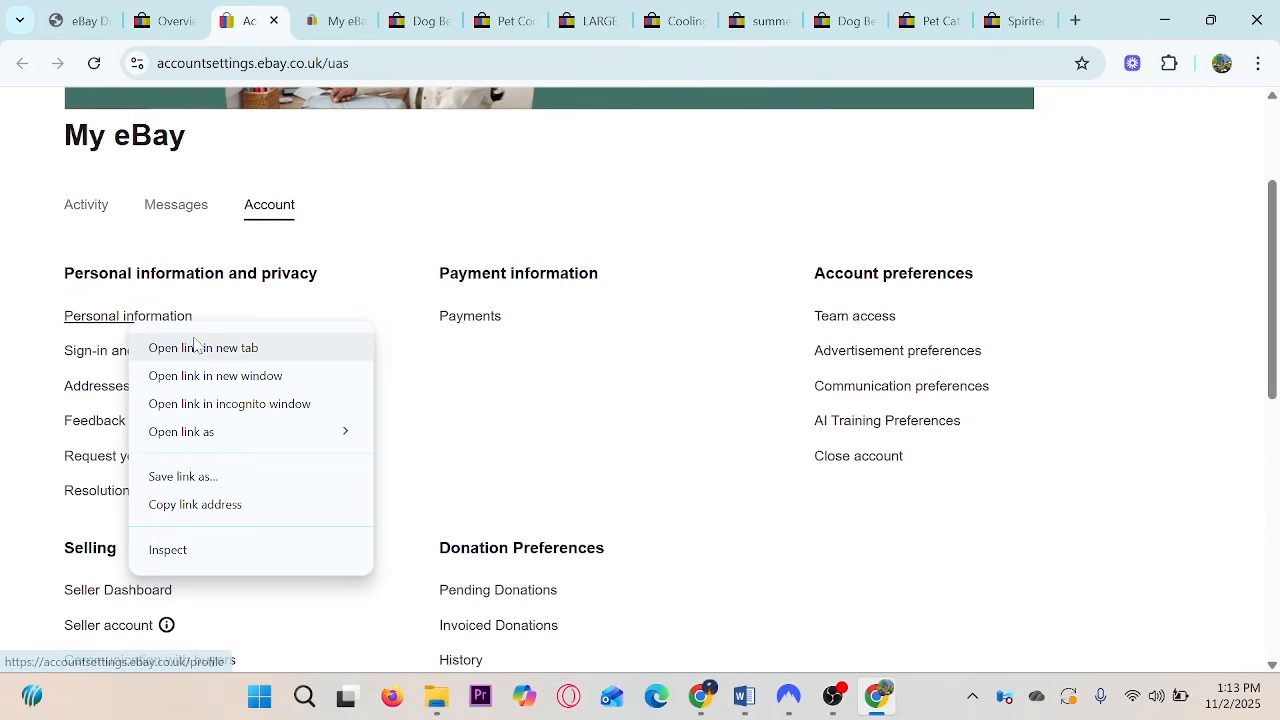
{"action": "left_click", "coordinate": [335, 10]}
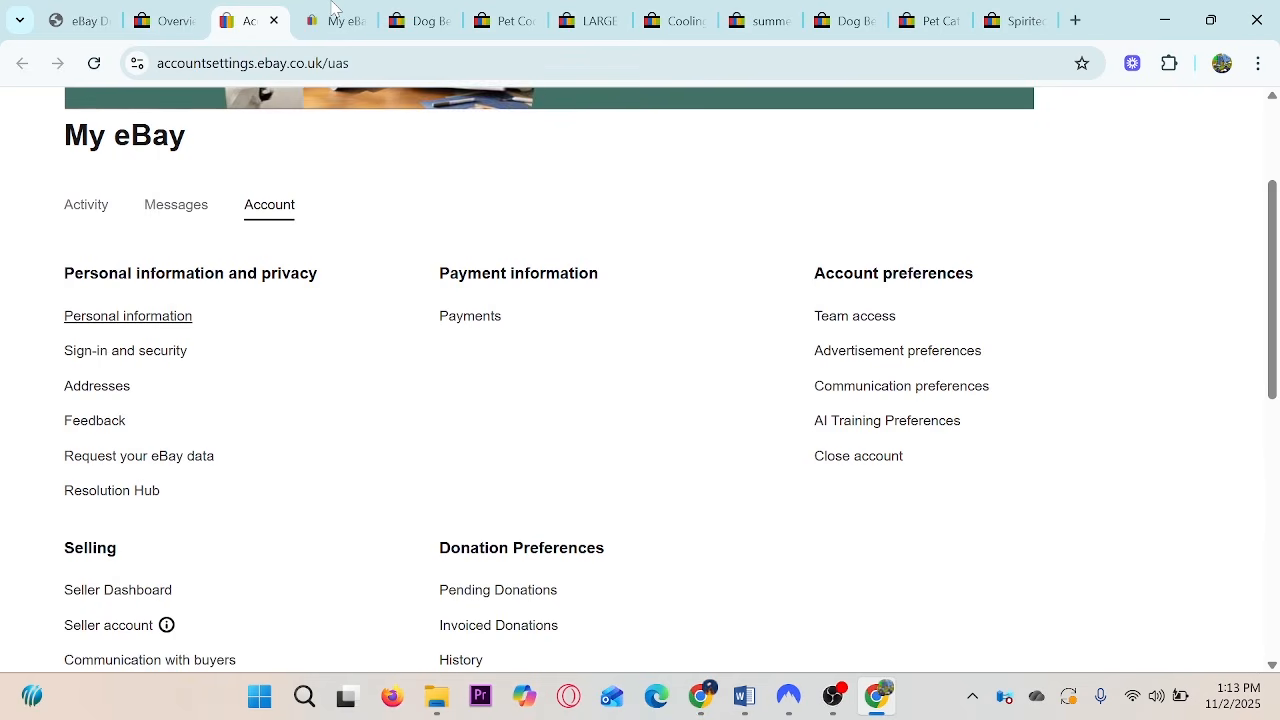
{"action": "left_click", "coordinate": [335, 10]}
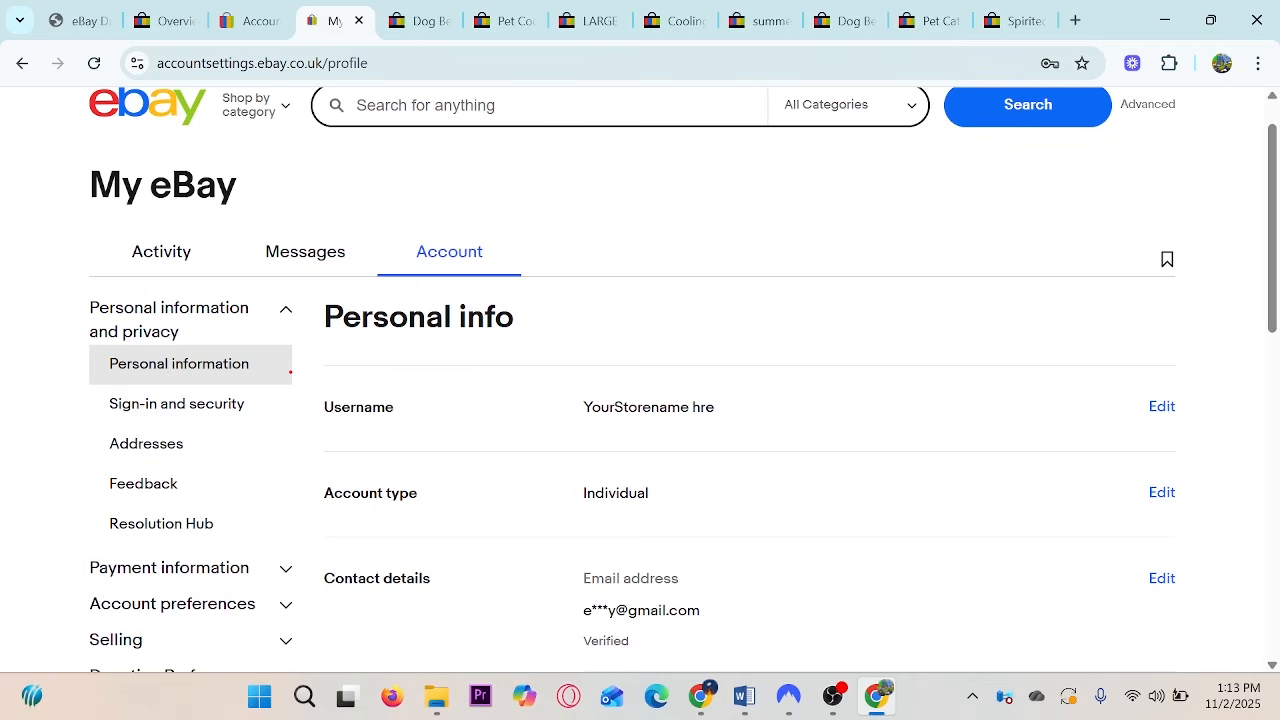
{"action": "left_click_drag", "start_coordinate": [290, 372], "coordinate": [862, 438]}
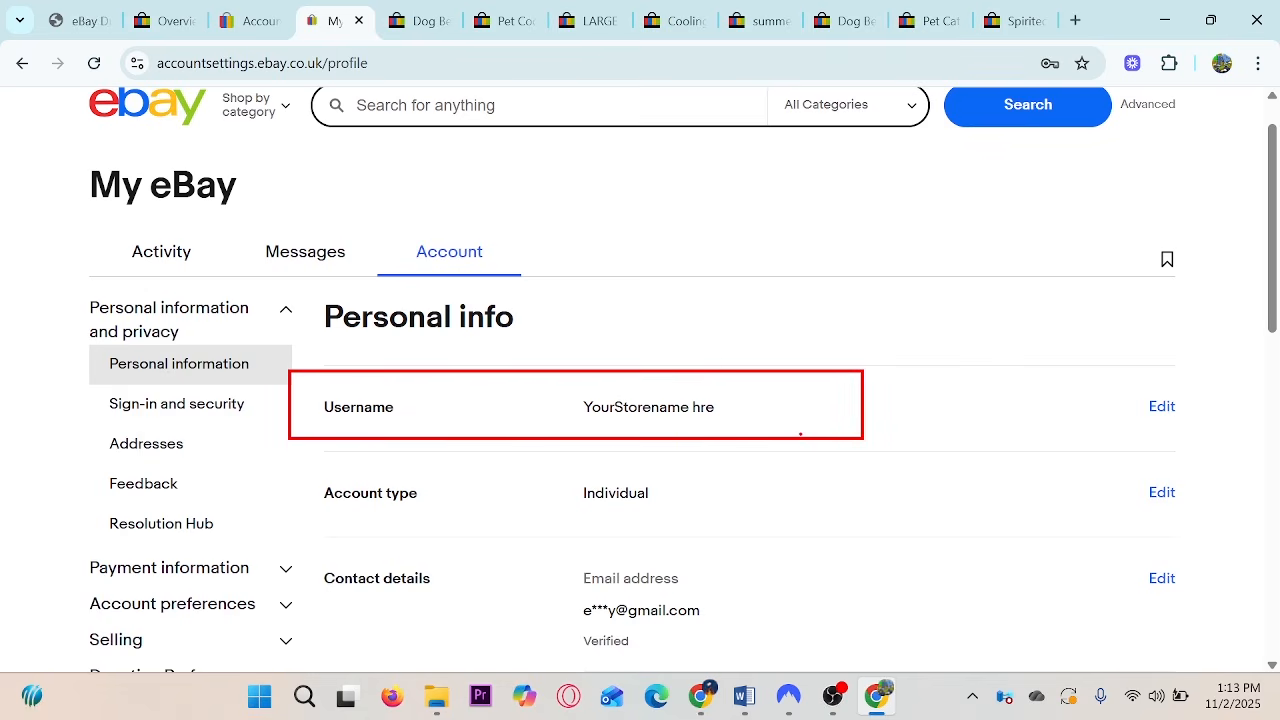
{"action": "left_click_drag", "start_coordinate": [1110, 368], "coordinate": [1200, 430]}
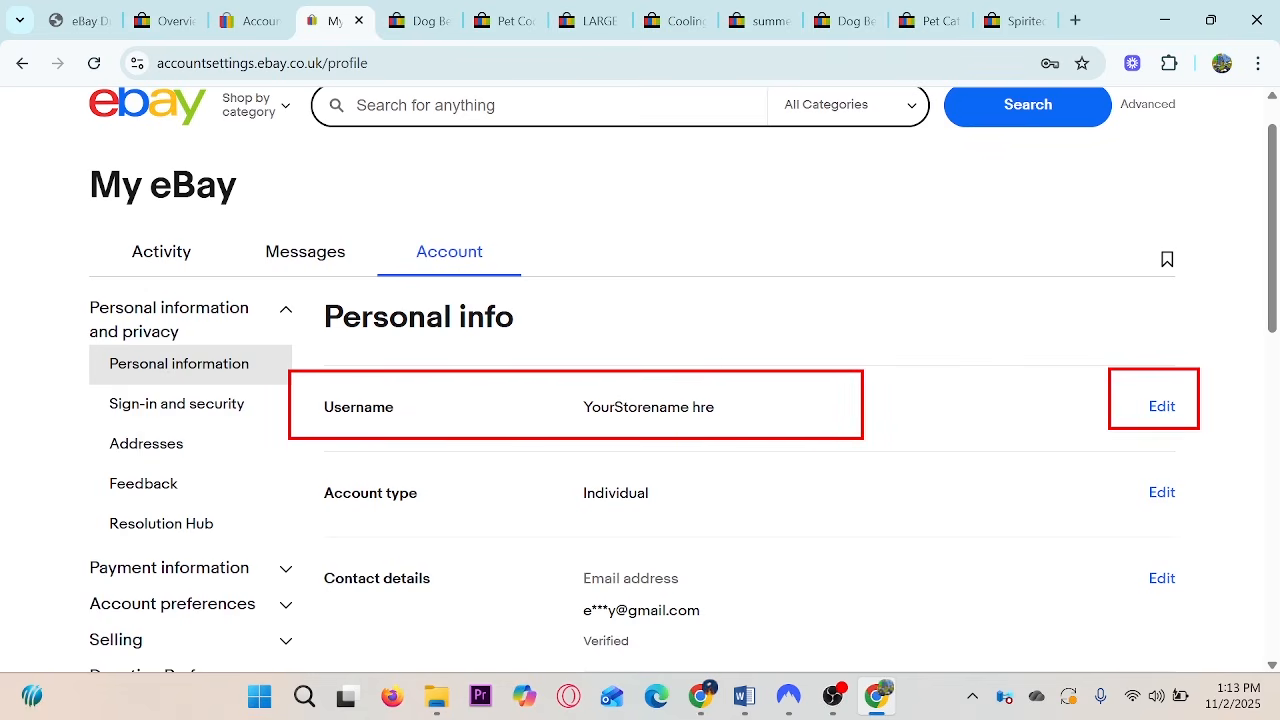
{"action": "key", "text": "Escape"}
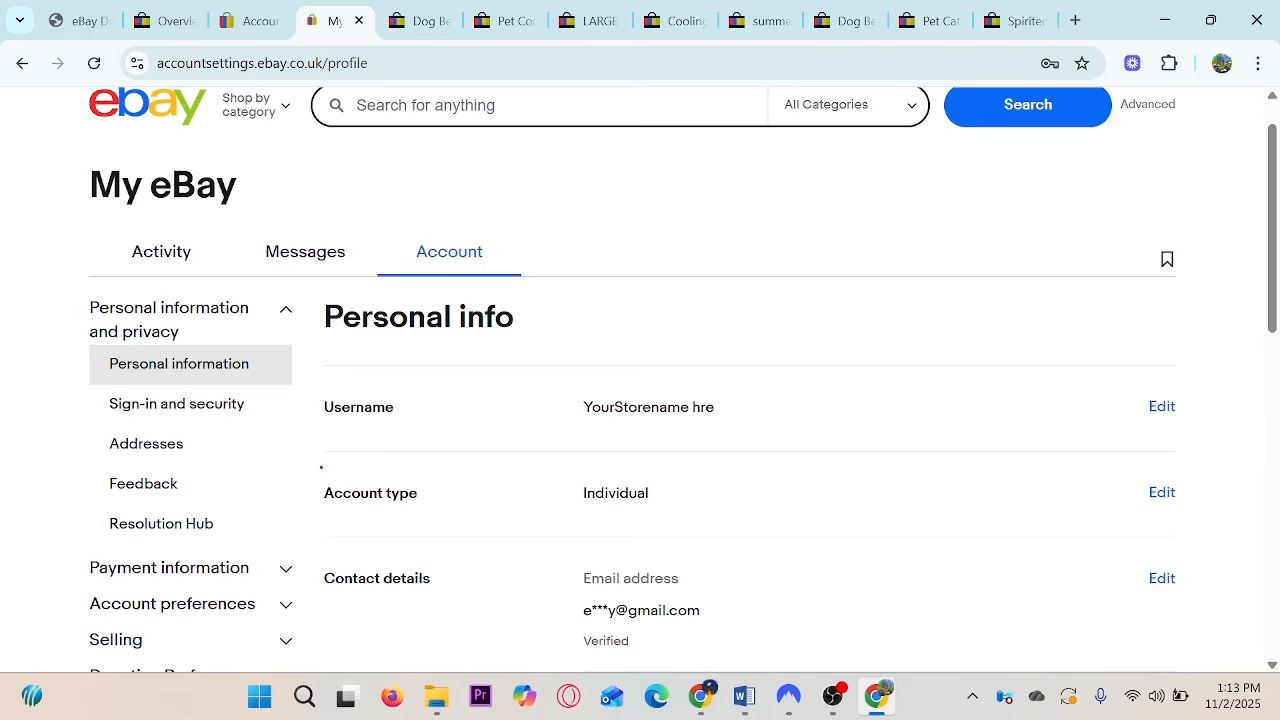
Mark the Account type row, open it for editing, and mark the Business upgrade's confirmation choices before clearing the annotations.
{"action": "mouse_move", "coordinate": [310, 464]}
{"action": "left_mouse_down"}
{"action": "mouse_move", "coordinate": [647, 537]}
{"action": "mouse_move", "coordinate": [1198, 532]}
{"action": "left_mouse_up"}
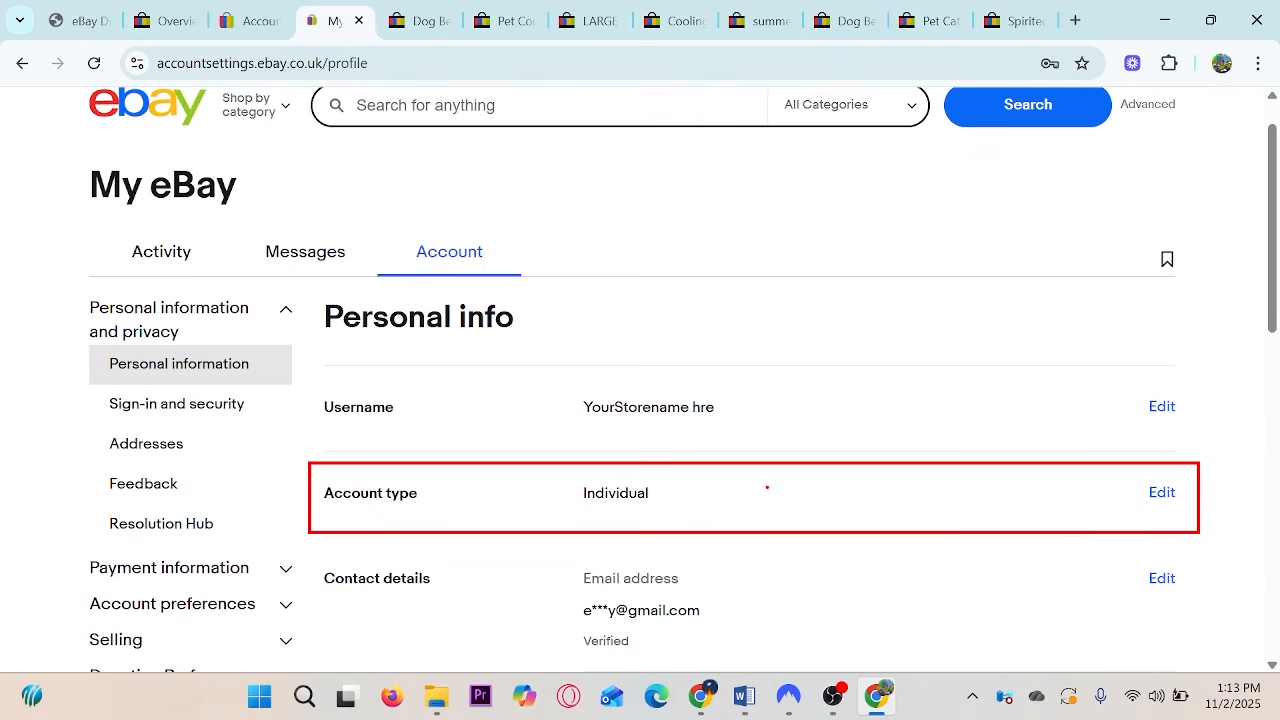
{"action": "key", "text": "Escape"}
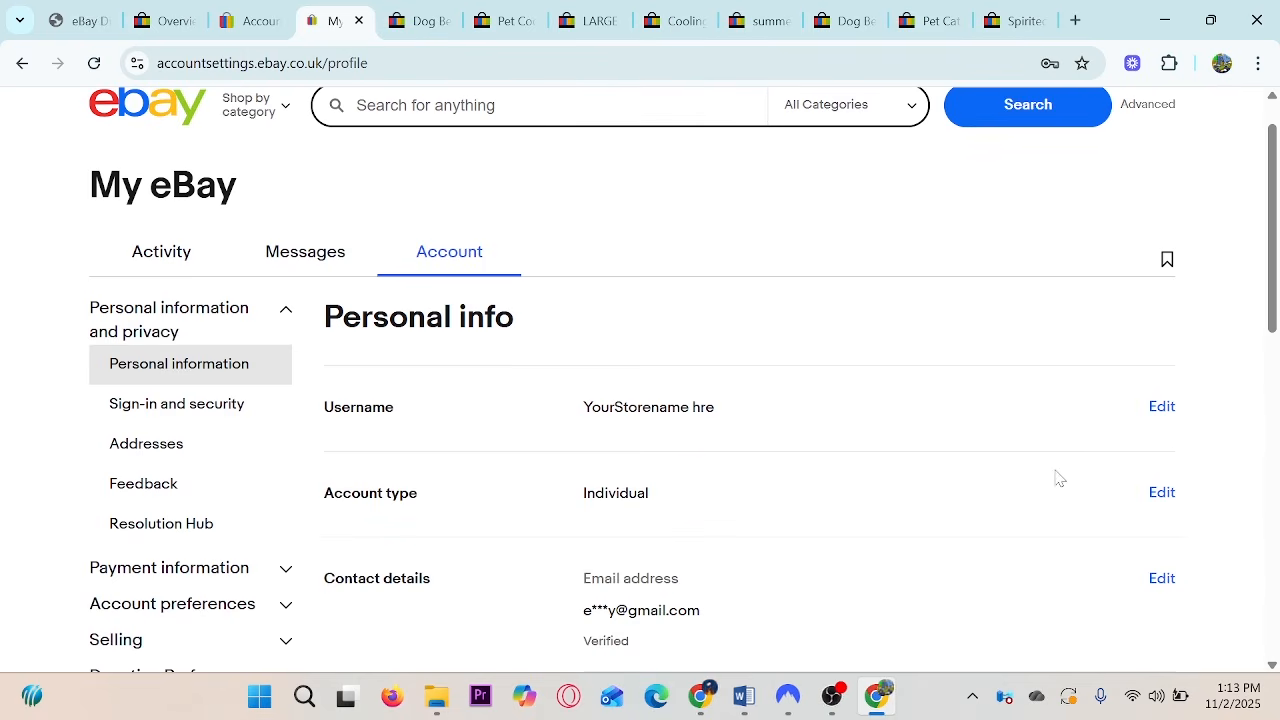
{"action": "left_click", "coordinate": [1160, 494]}
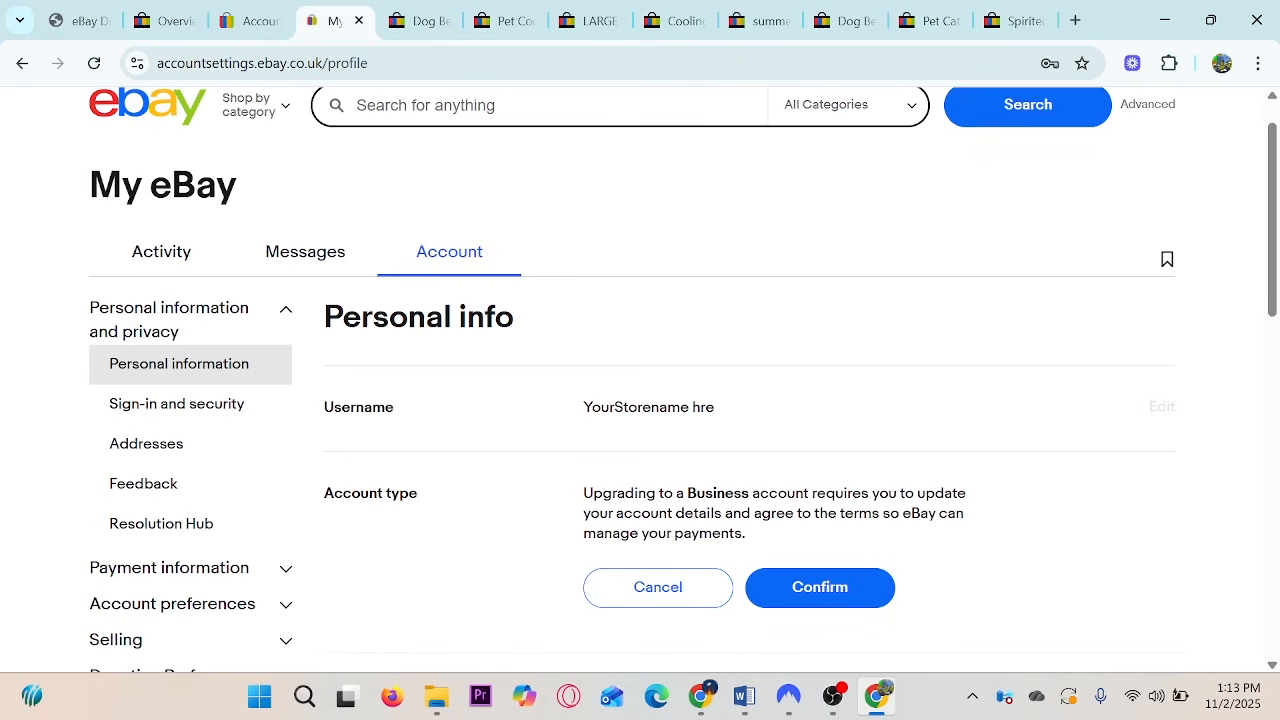
{"action": "mouse_move", "coordinate": [562, 539]}
{"action": "left_mouse_down"}
{"action": "mouse_move", "coordinate": [935, 631]}
{"action": "mouse_move", "coordinate": [916, 596]}
{"action": "mouse_move", "coordinate": [968, 550]}
{"action": "left_mouse_up"}
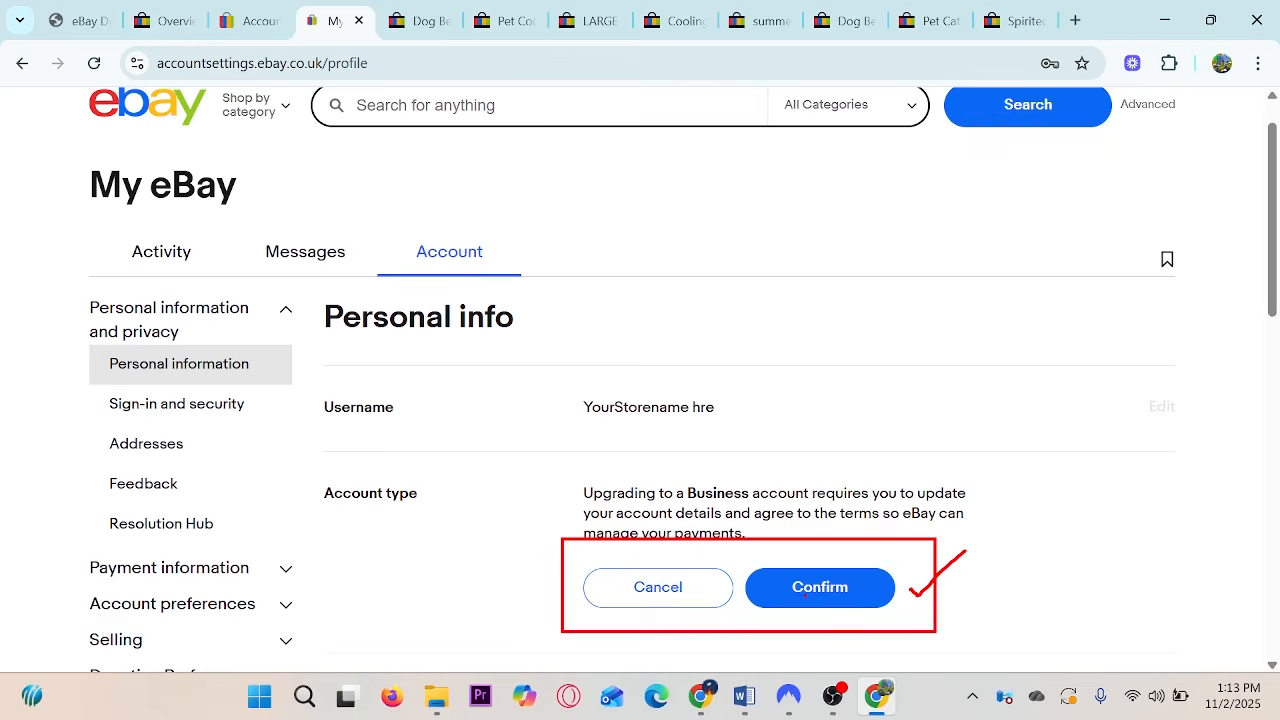
{"action": "key", "text": "Escape"}
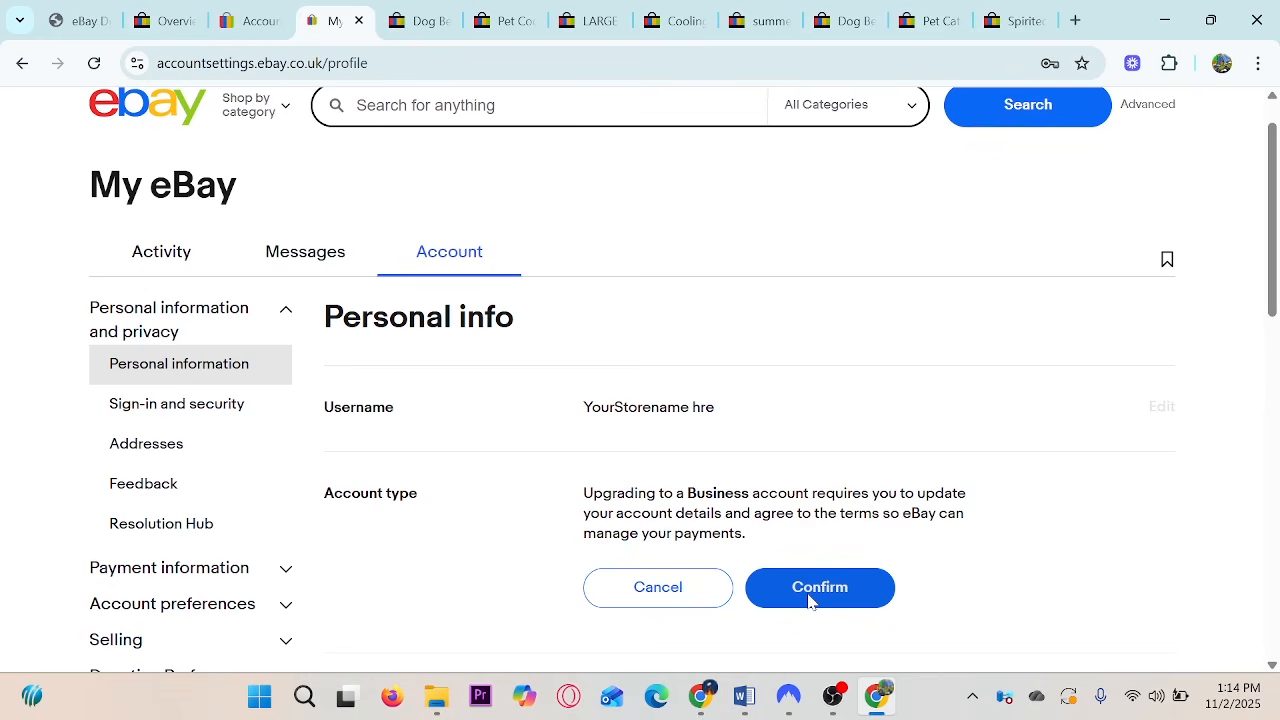
Return to the course outline and mark the lesson How to Change Personal to Business Account as completed.
{"action": "left_click", "coordinate": [115, 14]}
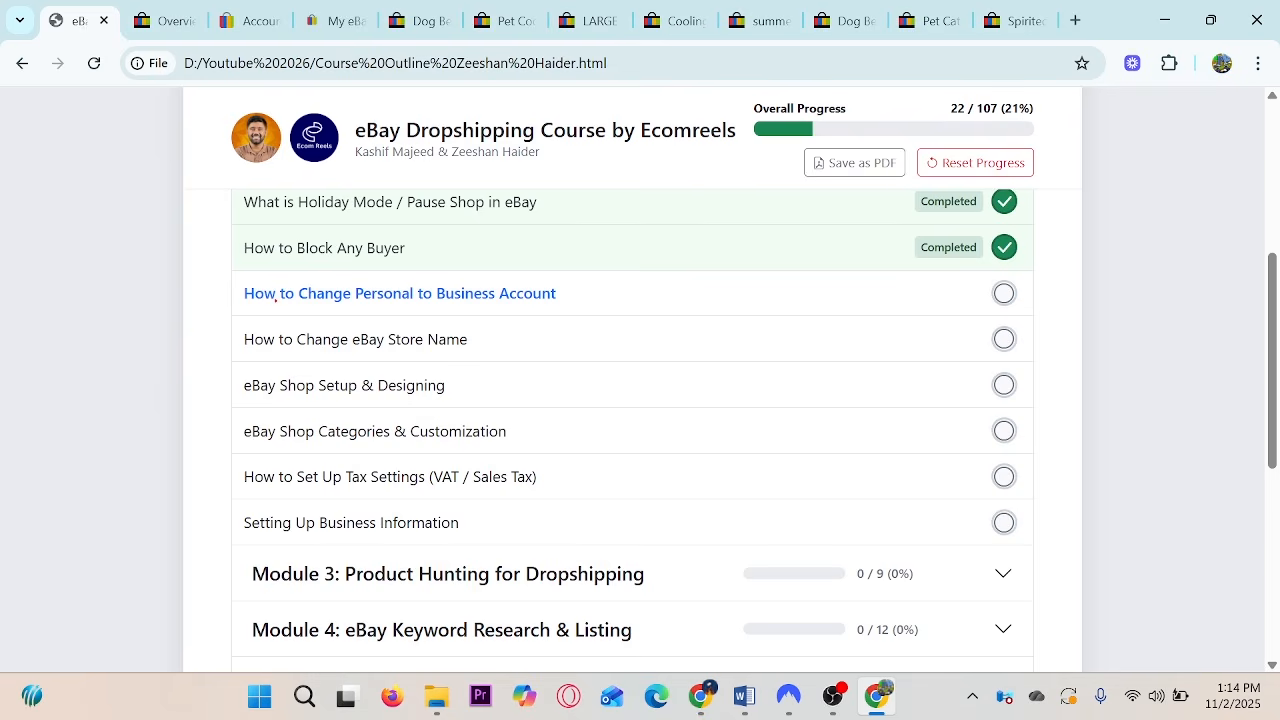
{"action": "mouse_move", "coordinate": [221, 271]}
{"action": "left_mouse_down"}
{"action": "mouse_move", "coordinate": [357, 302]}
{"action": "mouse_move", "coordinate": [581, 315]}
{"action": "left_mouse_up"}
{"action": "left_click_drag", "start_coordinate": [606, 304], "coordinate": [664, 271]}
{"action": "key", "text": "Escape"}
{"action": "left_click", "coordinate": [1004, 295]}
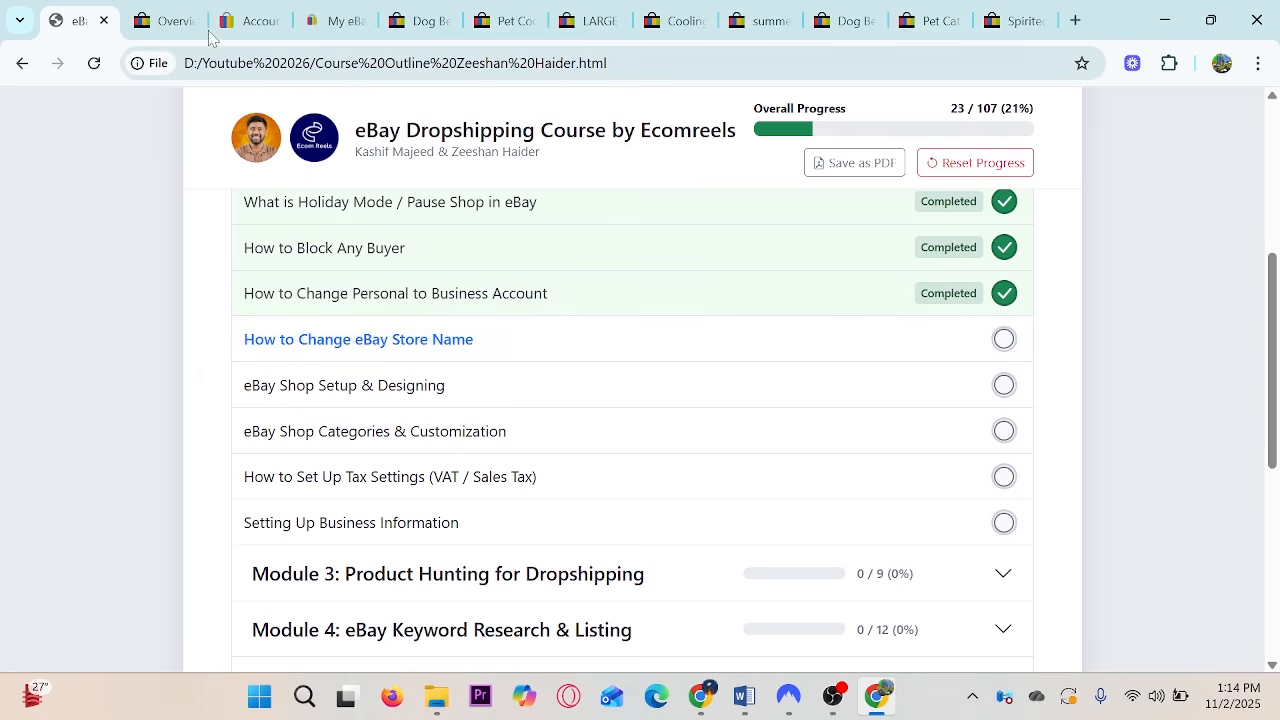
Retrace the path from Seller Hub to Personal info, cancel the Business account upgrade, and briefly frame the username's edit link.
{"action": "left_click", "coordinate": [255, 18]}
{"action": "left_click", "coordinate": [338, 10]}
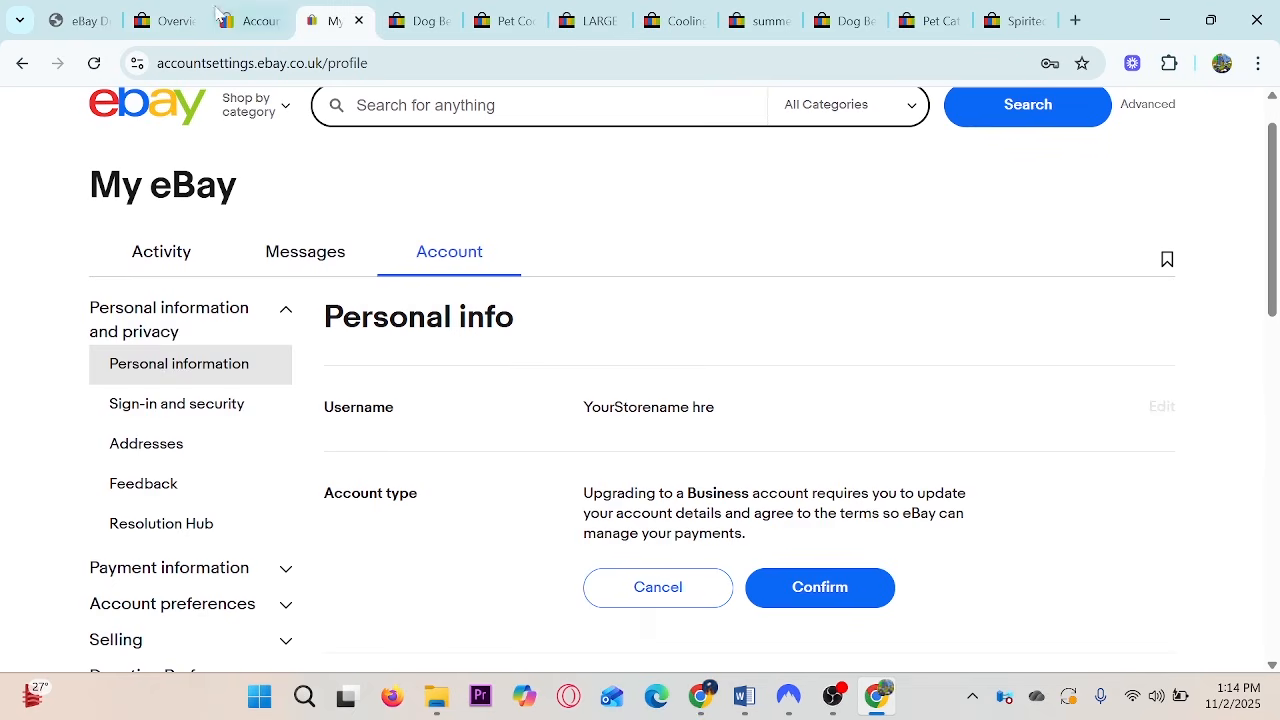
{"action": "left_click", "coordinate": [165, 20]}
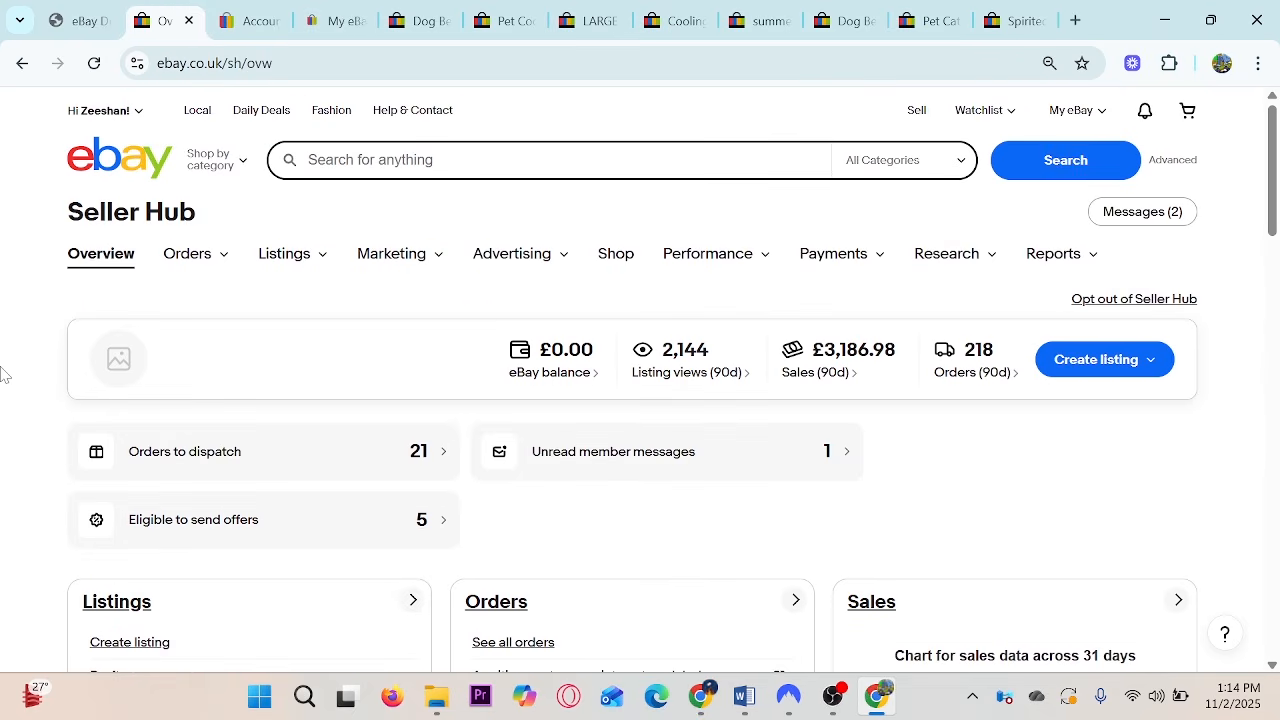
{"action": "left_click", "coordinate": [124, 114]}
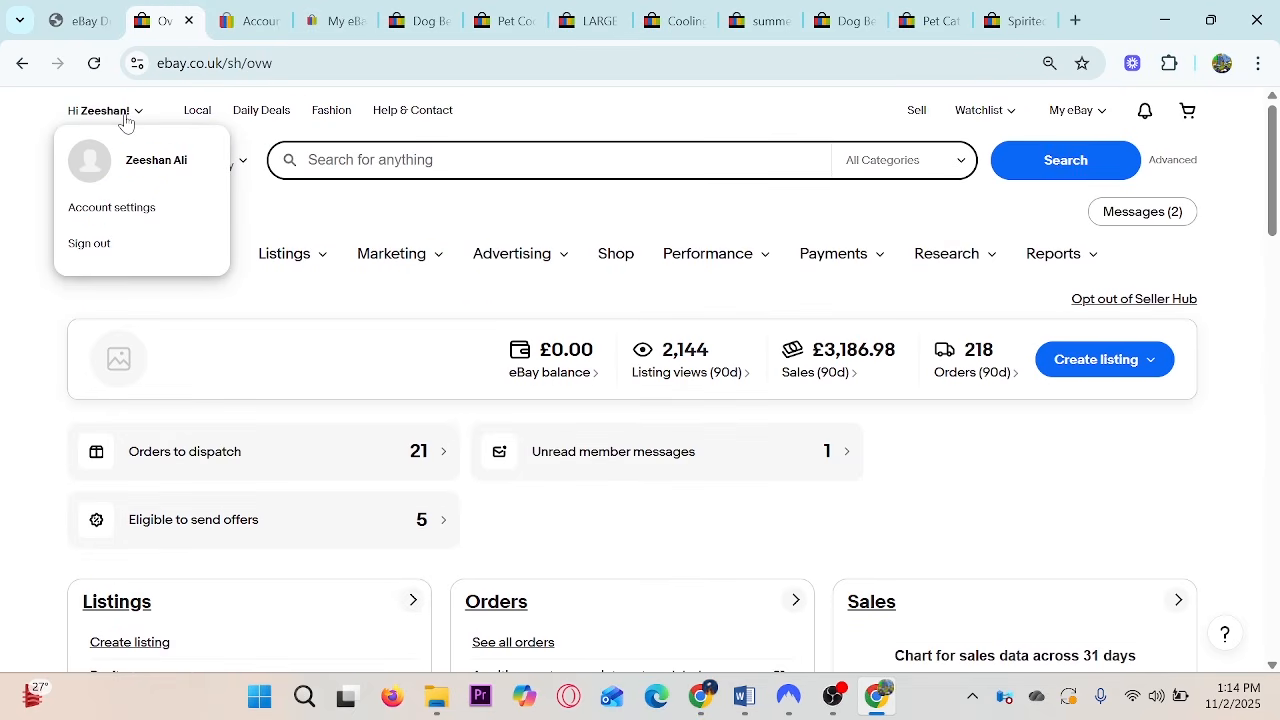
{"action": "left_click", "coordinate": [110, 208]}
{"action": "left_click", "coordinate": [248, 22]}
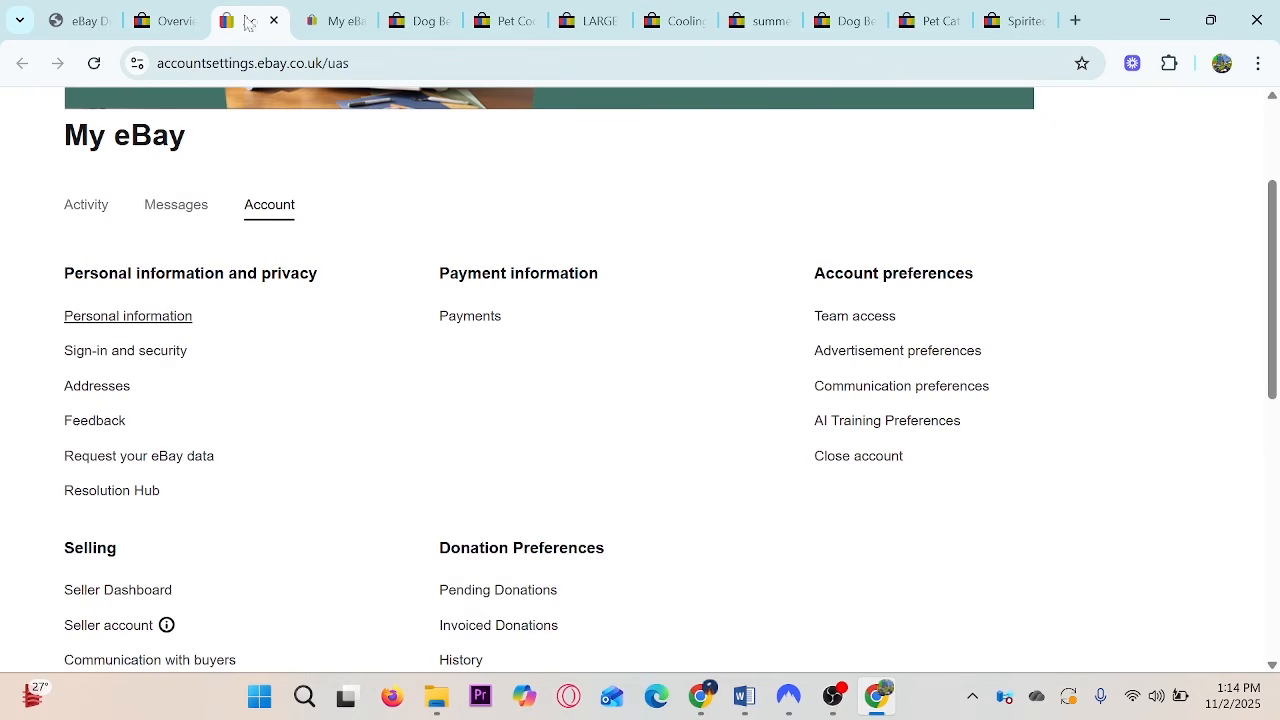
{"action": "left_click", "coordinate": [318, 26]}
{"action": "left_click", "coordinate": [657, 586]}
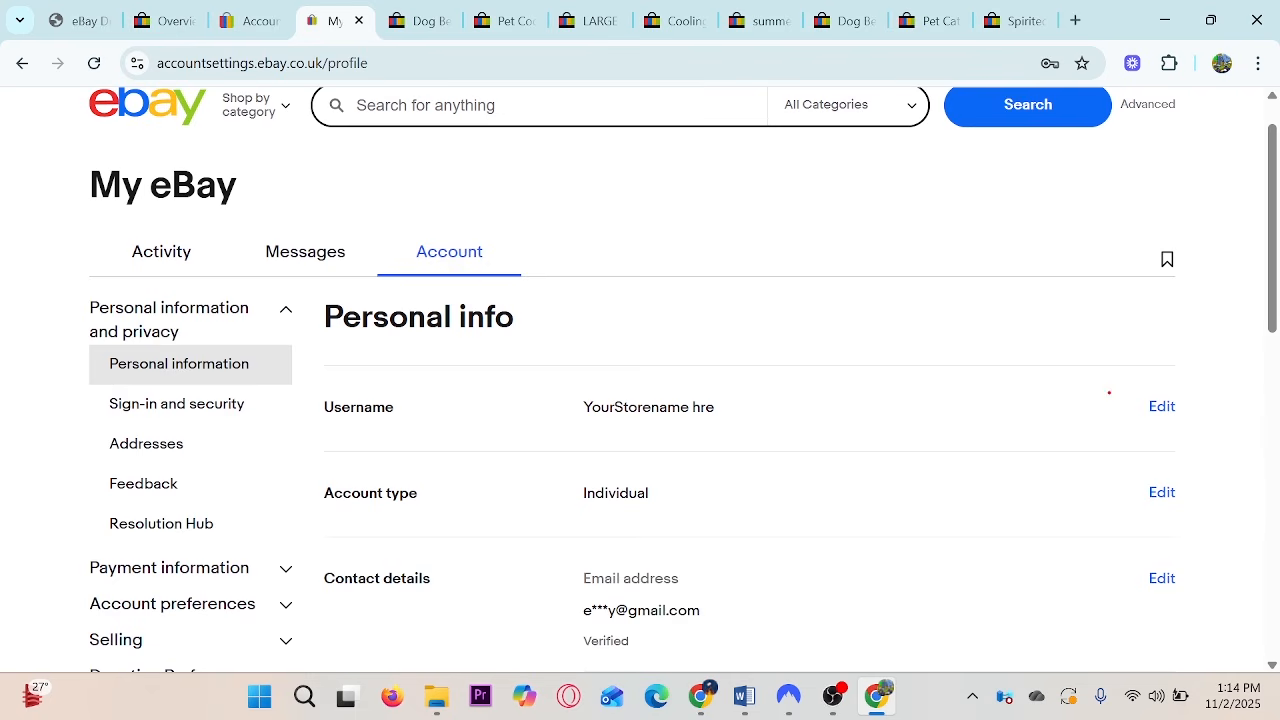
{"action": "left_click_drag", "start_coordinate": [1102, 375], "coordinate": [1210, 429]}
{"action": "key", "text": "Escape"}
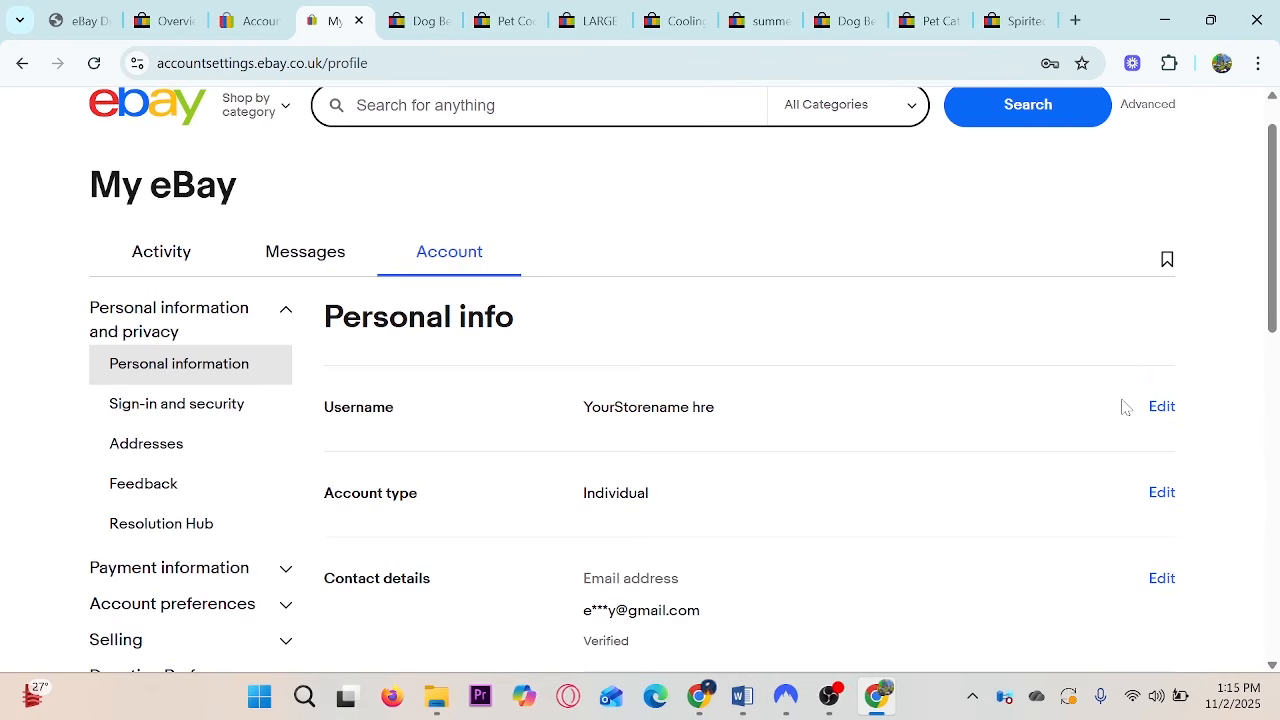
Examine and frame the seller names on the Spirited Away DVD, Igloo Fleece Bed and Dog Bed Soft Pet Cushion listings.
{"action": "left_click", "coordinate": [1020, 14]}
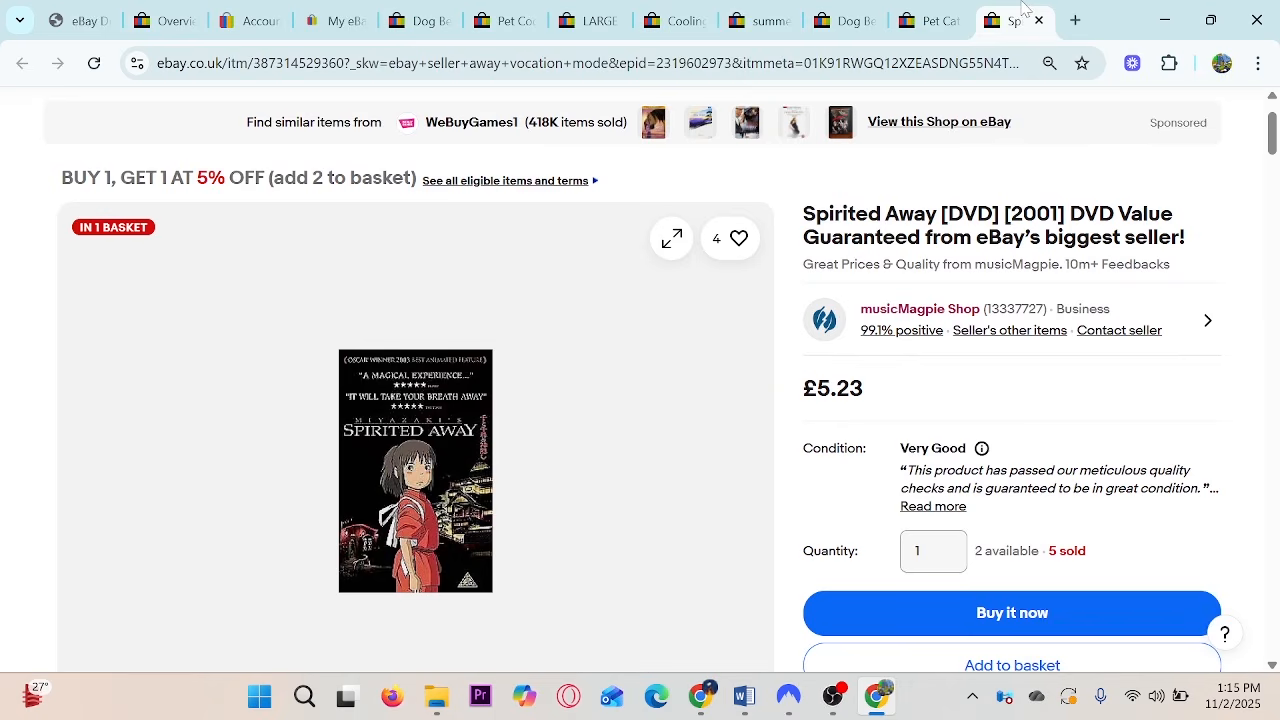
{"action": "left_click_drag", "start_coordinate": [845, 277], "coordinate": [992, 326]}
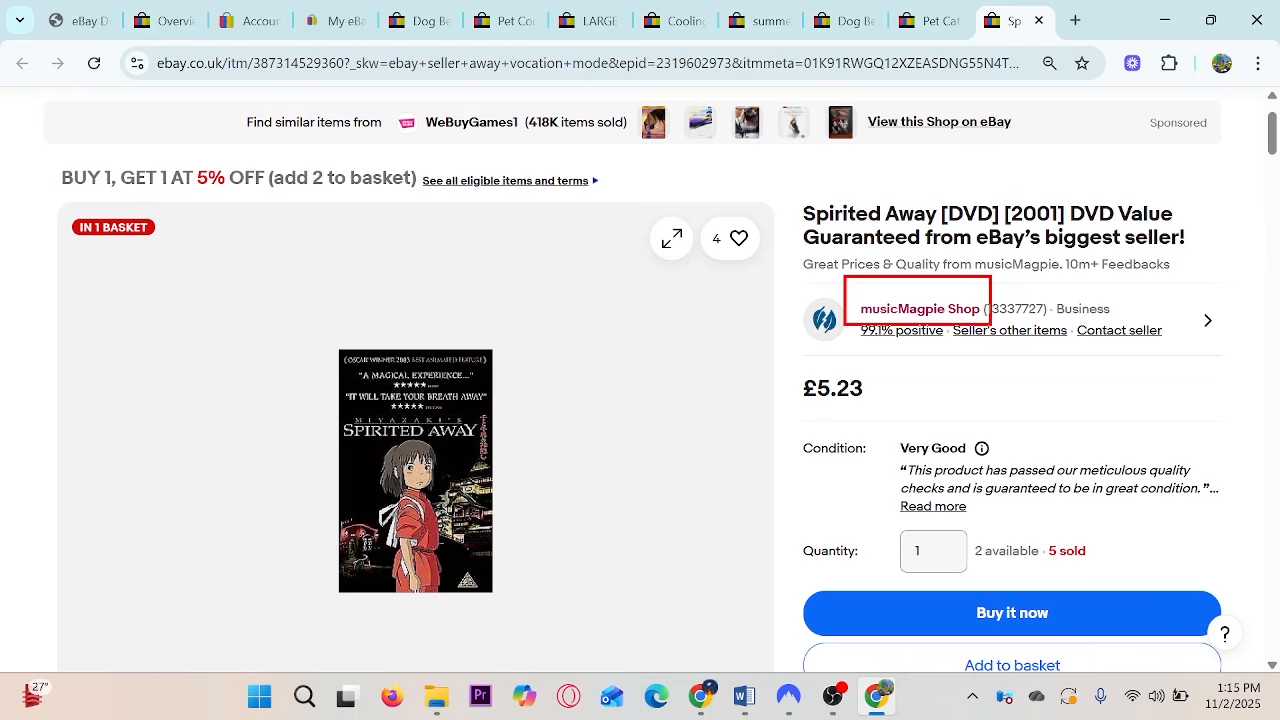
{"action": "key", "text": "Escape"}
{"action": "left_click", "coordinate": [940, 12]}
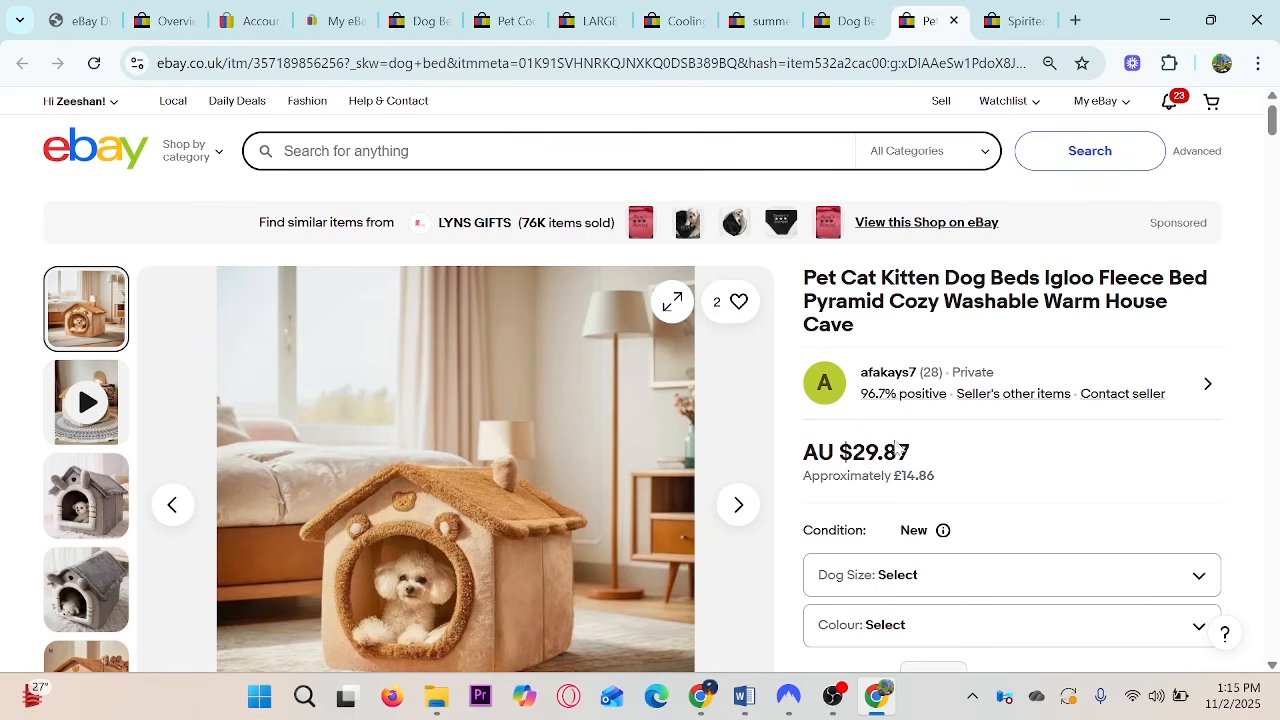
{"action": "left_click_drag", "start_coordinate": [838, 340], "coordinate": [936, 390]}
{"action": "key", "text": "Escape"}
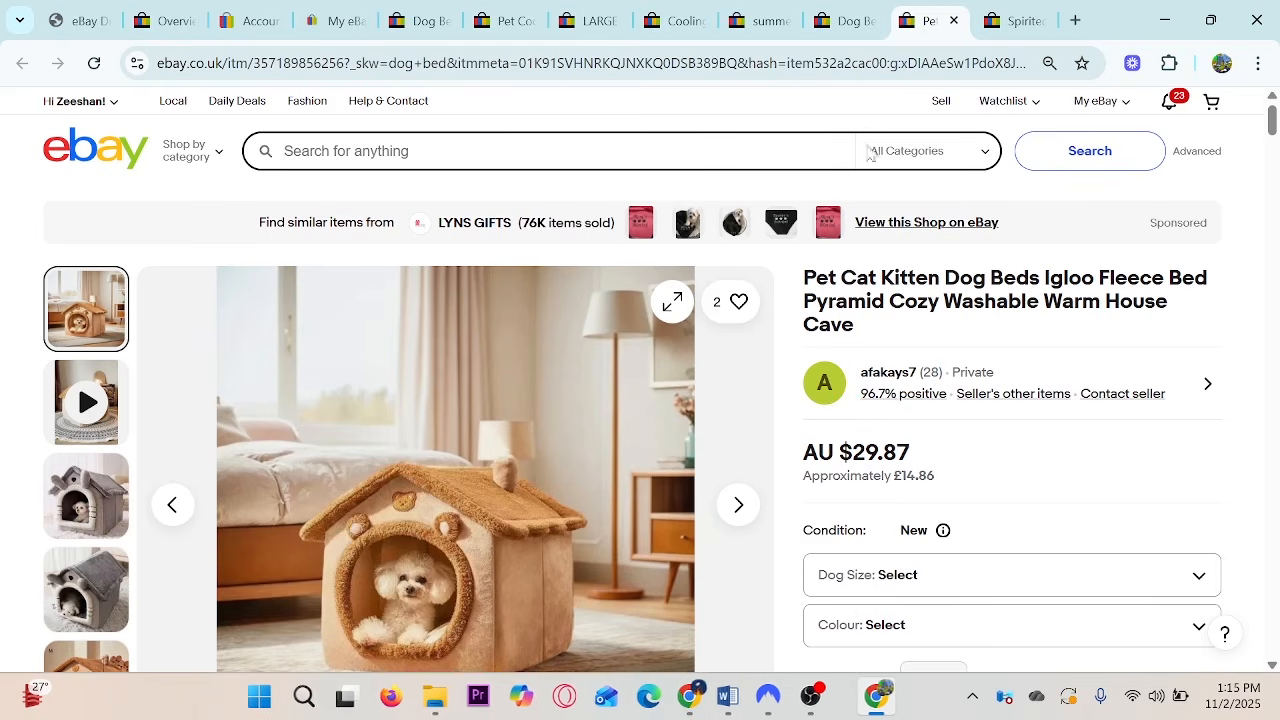
{"action": "left_click", "coordinate": [840, 20]}
{"action": "left_click_drag", "start_coordinate": [846, 343], "coordinate": [992, 386]}
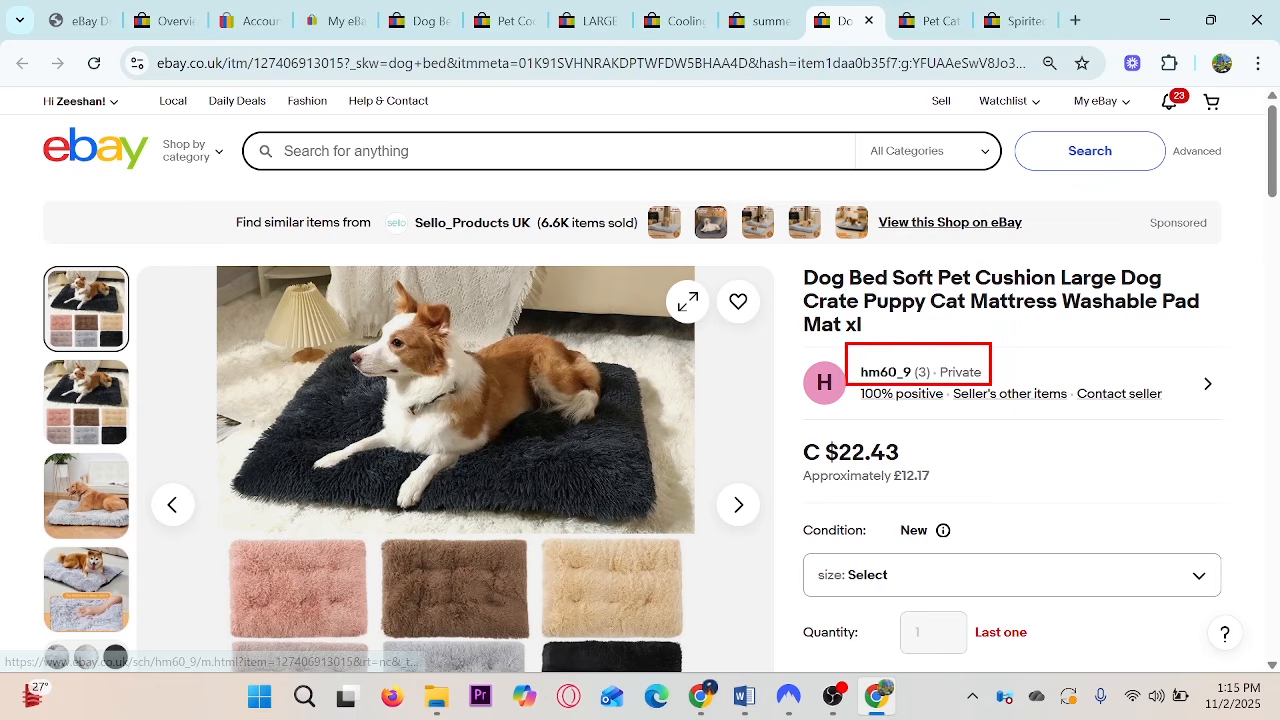
{"action": "key", "text": "Escape"}
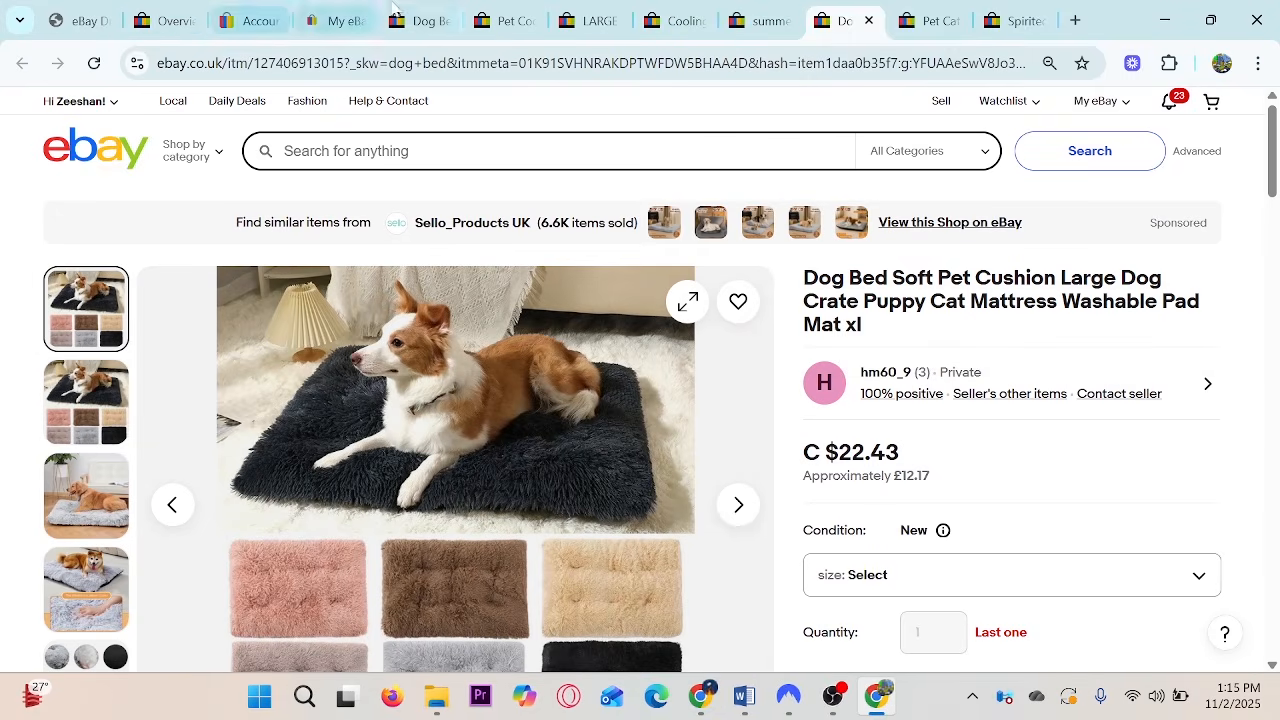
Return to Personal info, open the username for editing, mark the field briefly, and enter ecomreels as the new username.
{"action": "left_click", "coordinate": [420, 20]}
{"action": "left_click", "coordinate": [335, 20]}
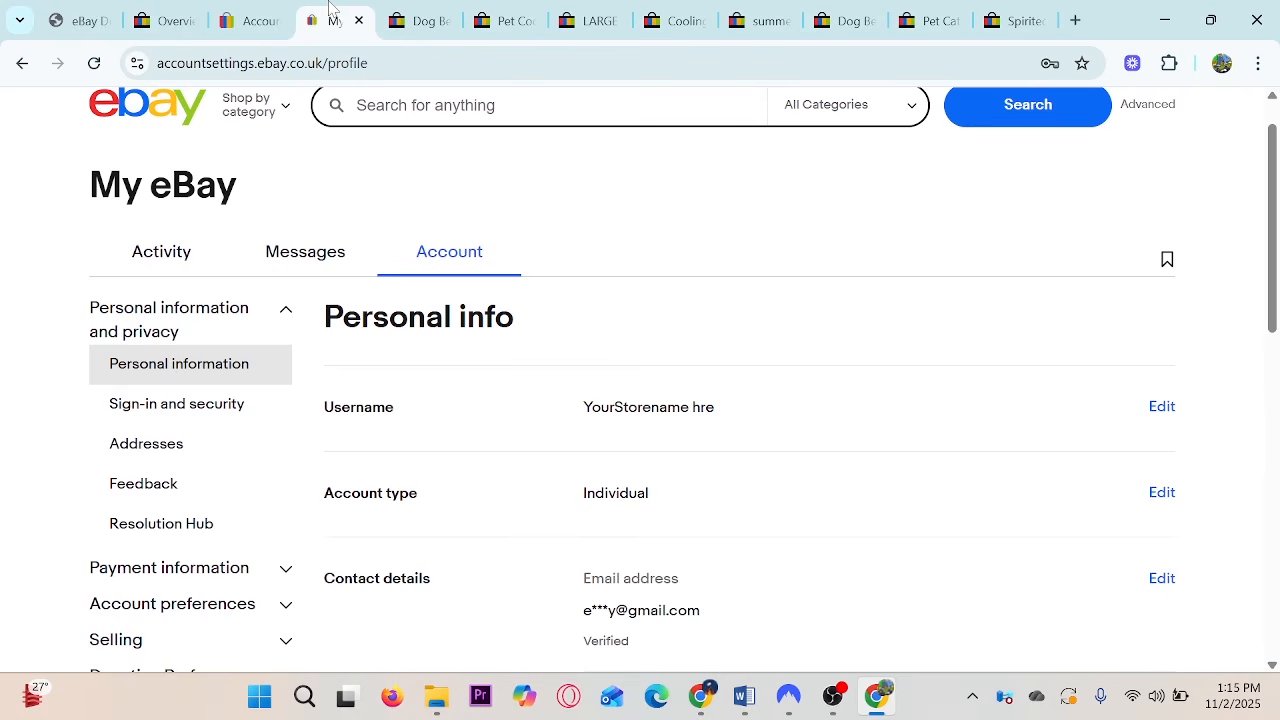
{"action": "left_click", "coordinate": [1161, 408]}
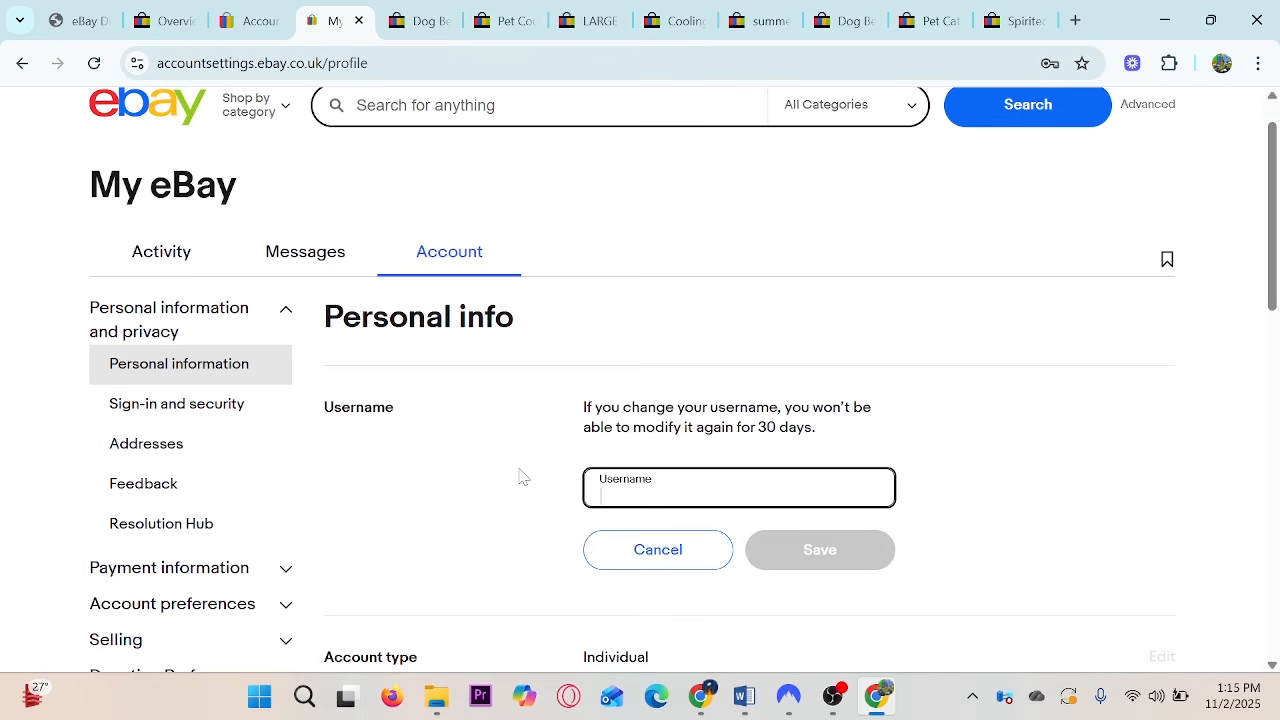
{"action": "left_click_drag", "start_coordinate": [577, 455], "coordinate": [688, 516]}
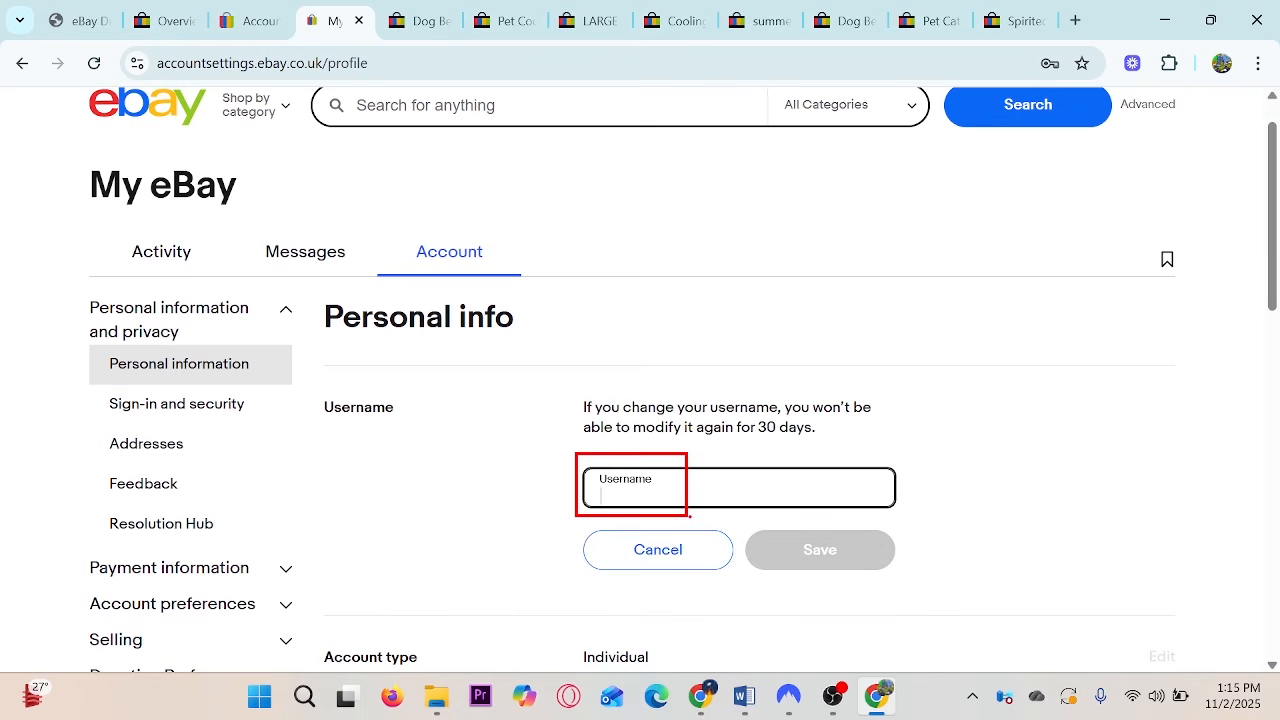
{"action": "key", "text": "Escape"}
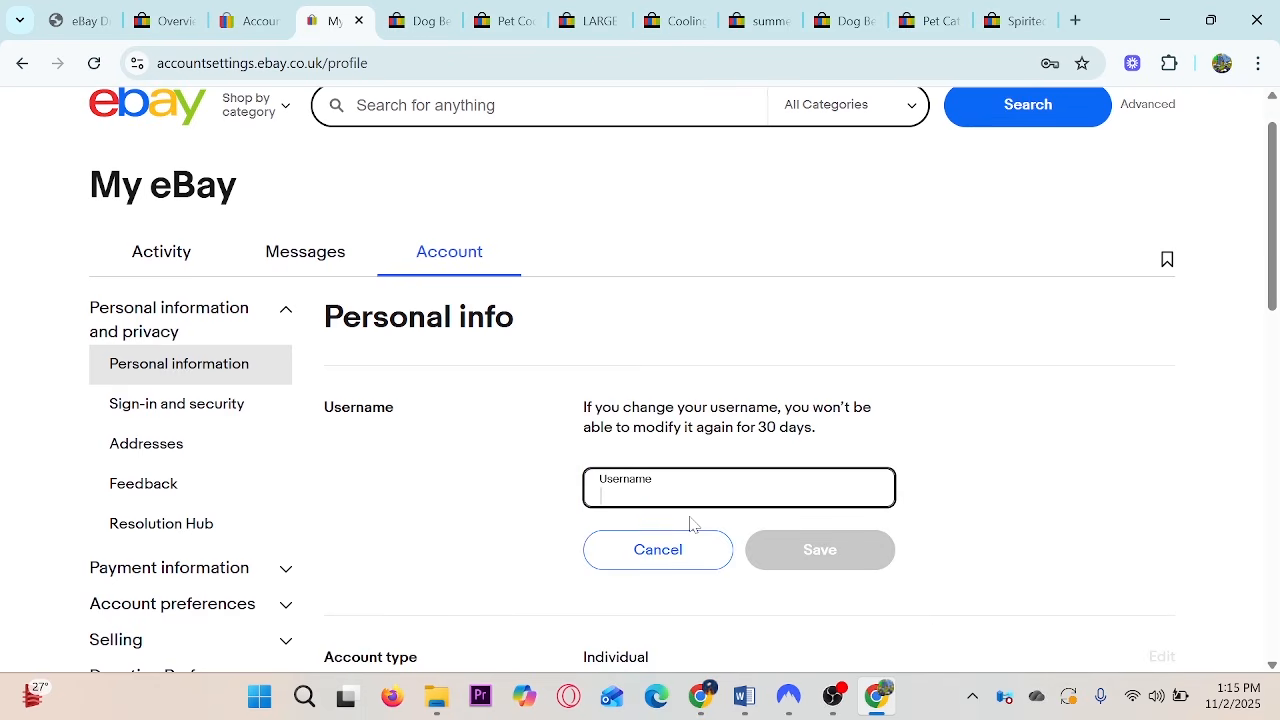
{"action": "type", "text": "ecomreels"}
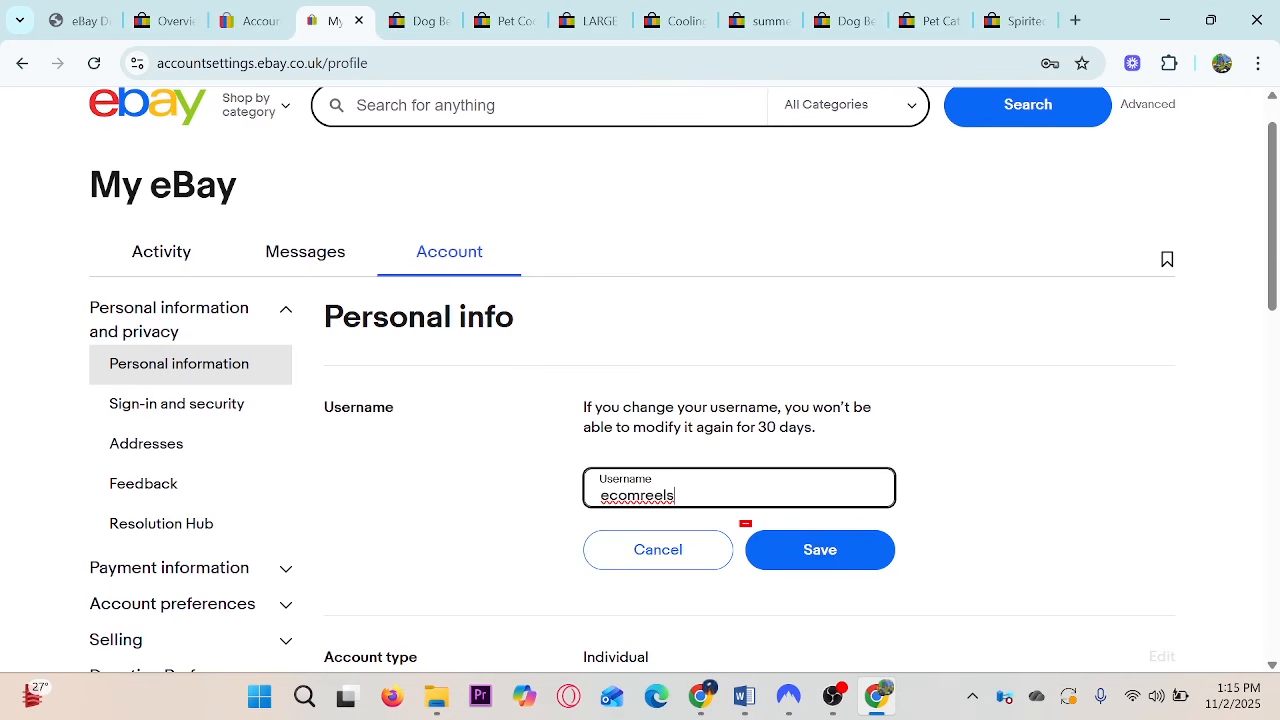
Briefly mark the save area below the new username, and frame the seller names on the Igloo Fleece Bed and Spirited Away DVD listings.
{"action": "mouse_move", "coordinate": [751, 526]}
{"action": "left_mouse_down"}
{"action": "mouse_move", "coordinate": [897, 598]}
{"action": "mouse_move", "coordinate": [989, 560]}
{"action": "mouse_move", "coordinate": [1009, 536]}
{"action": "left_mouse_up"}
{"action": "key", "text": "Escape"}
{"action": "left_click", "coordinate": [932, 20]}
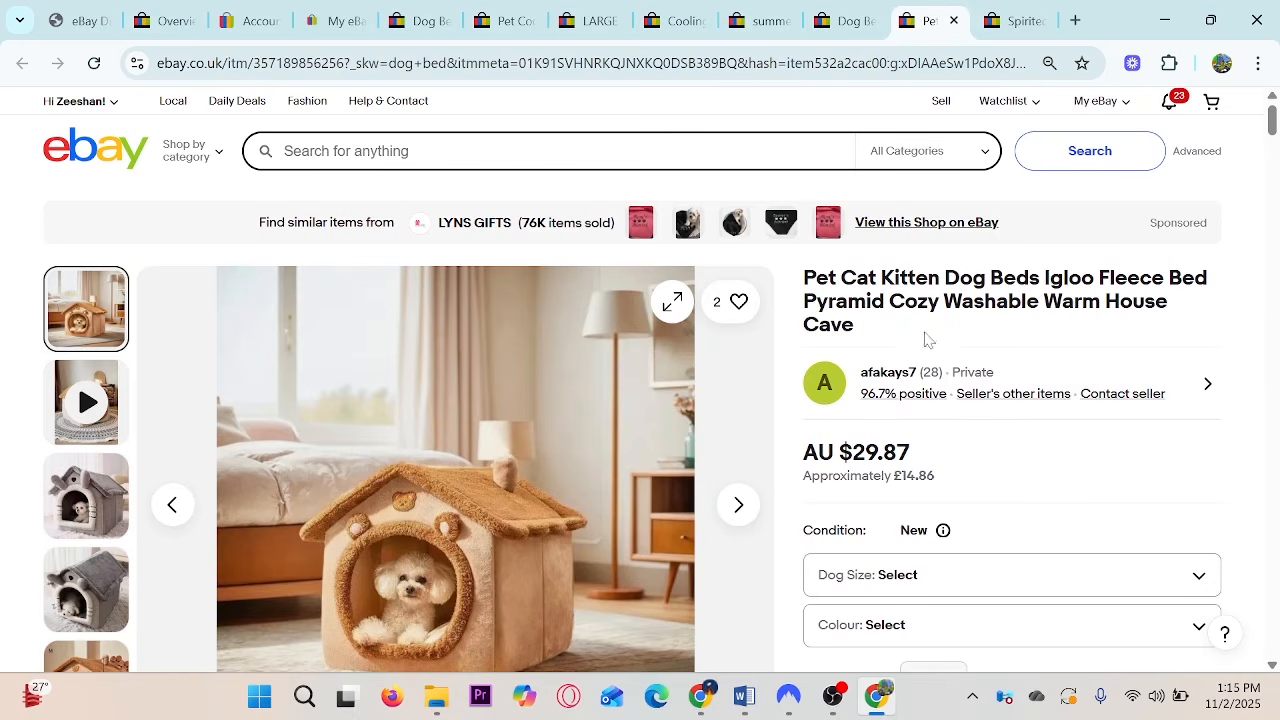
{"action": "left_click_drag", "start_coordinate": [822, 346], "coordinate": [942, 390]}
{"action": "key", "text": "Escape"}
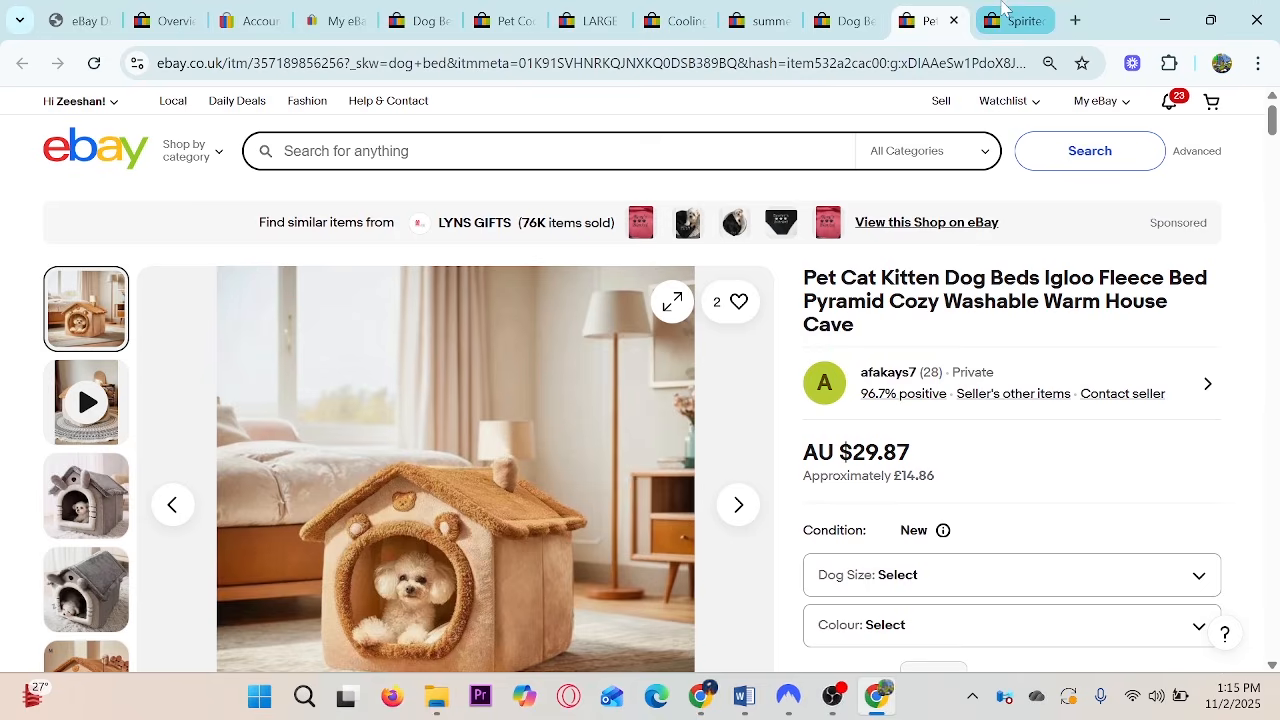
{"action": "key", "text": "ctrl+Tab"}
{"action": "left_click_drag", "start_coordinate": [840, 296], "coordinate": [1020, 336]}
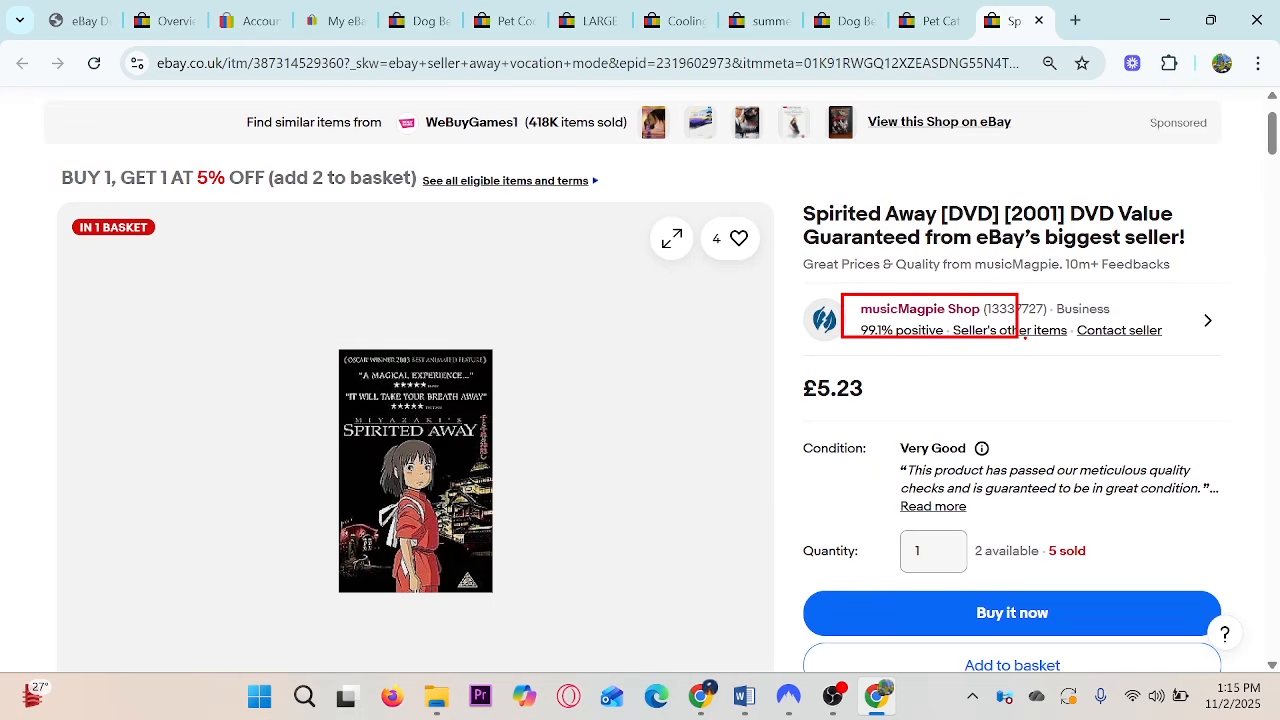
{"action": "key", "text": "Escape"}
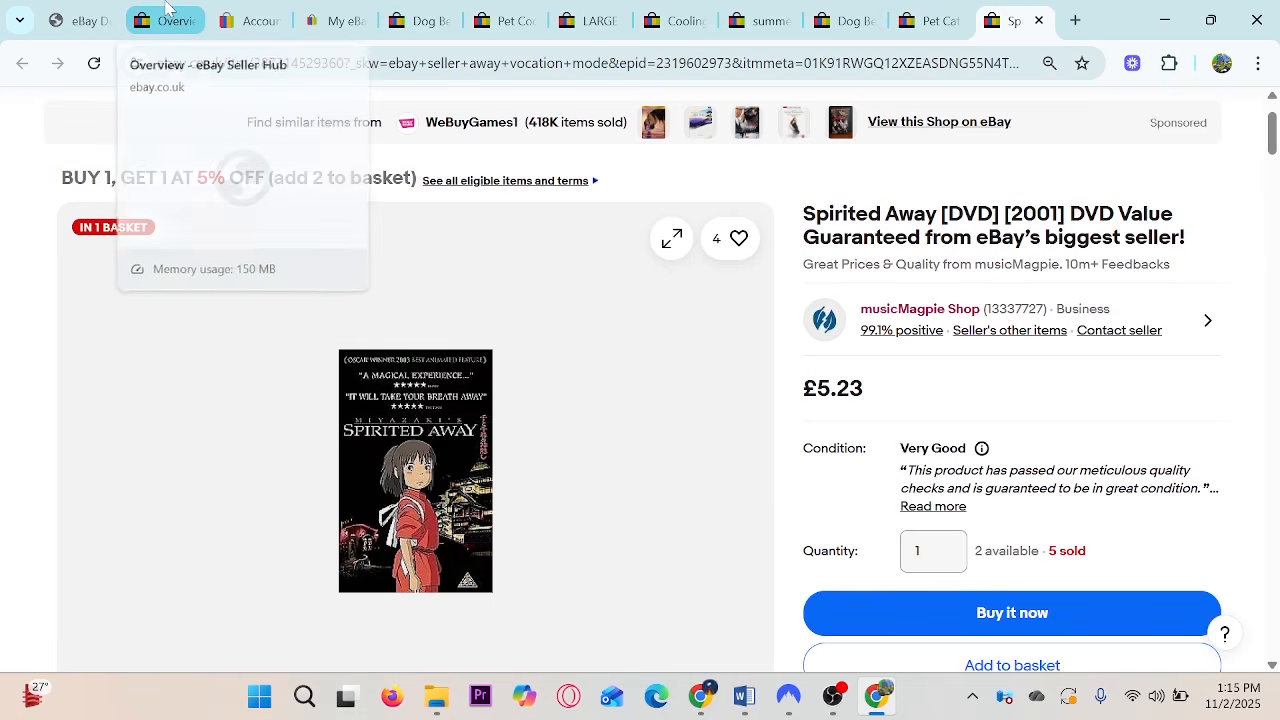
Return to the course outline and mark the lesson How to Change eBay Store Name as completed.
{"action": "left_click", "coordinate": [82, 20]}
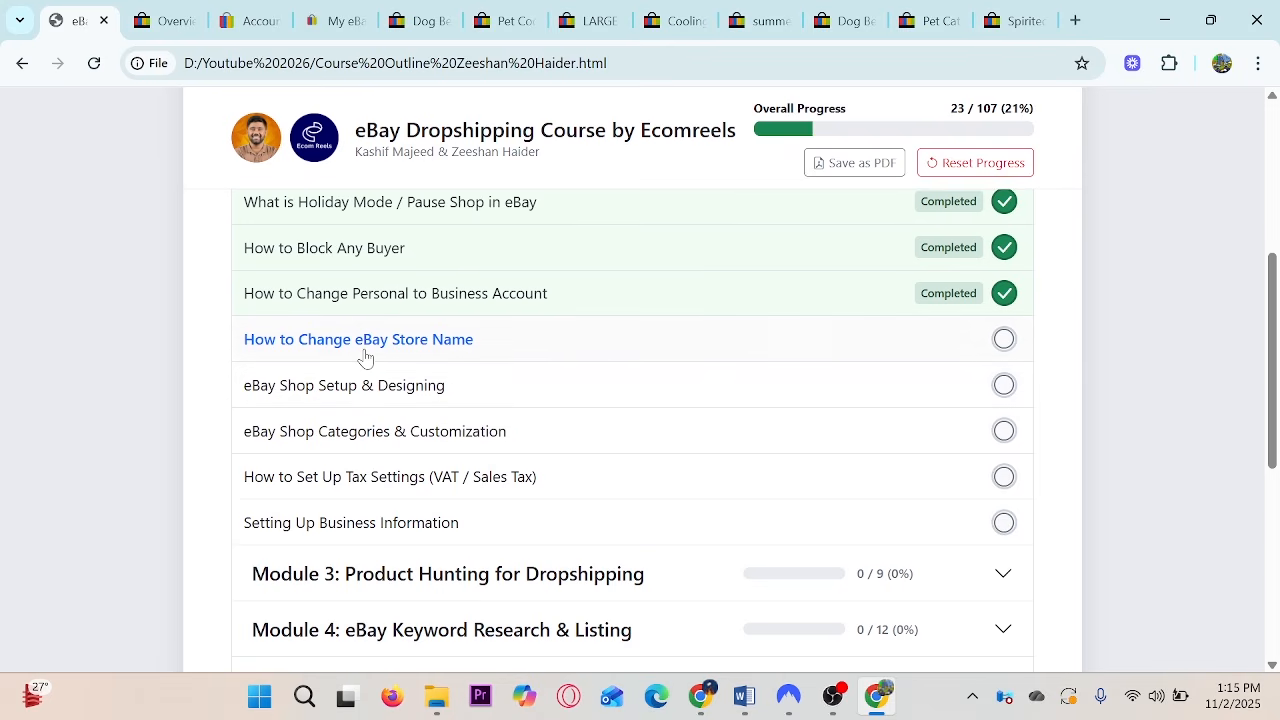
{"action": "left_click", "coordinate": [1004, 339]}
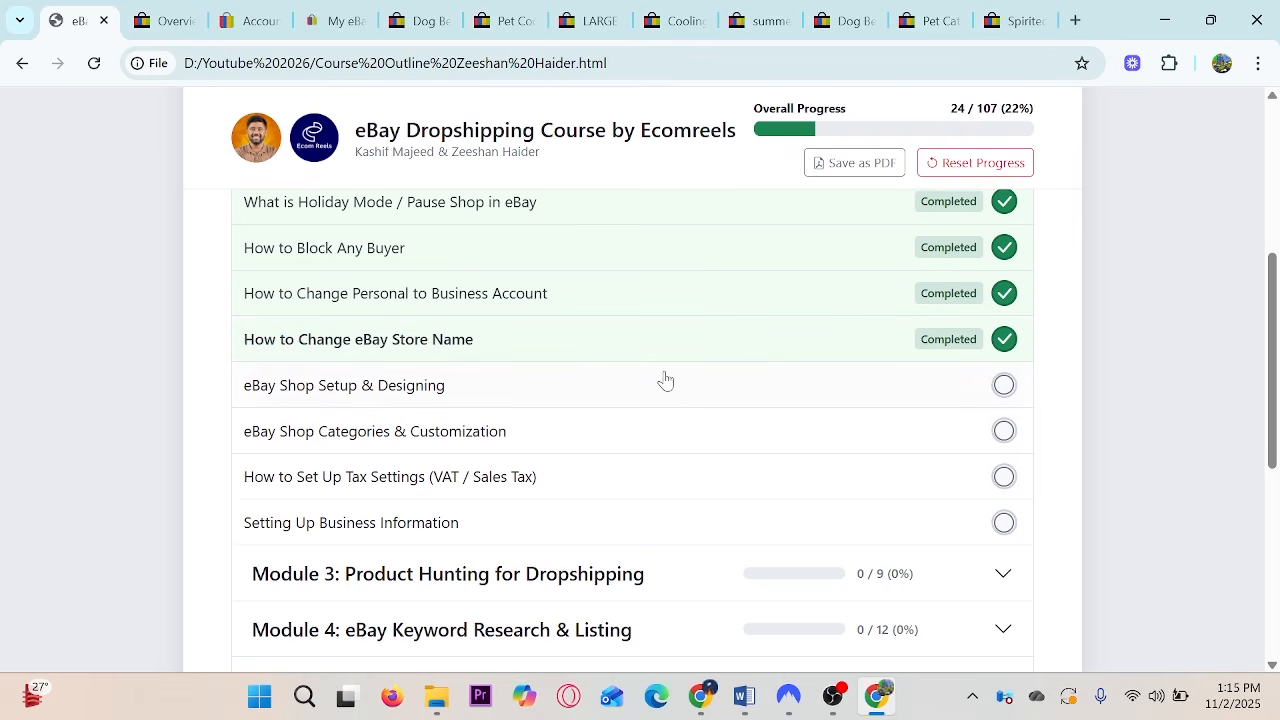